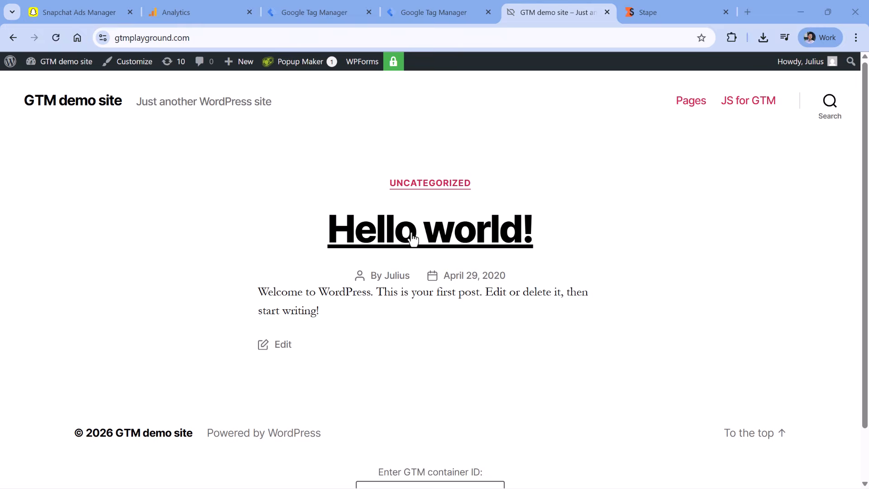
Review the web container's GA config tag, the server container's tag list and the SGTM Demo container in Stape
left_click(312, 14)
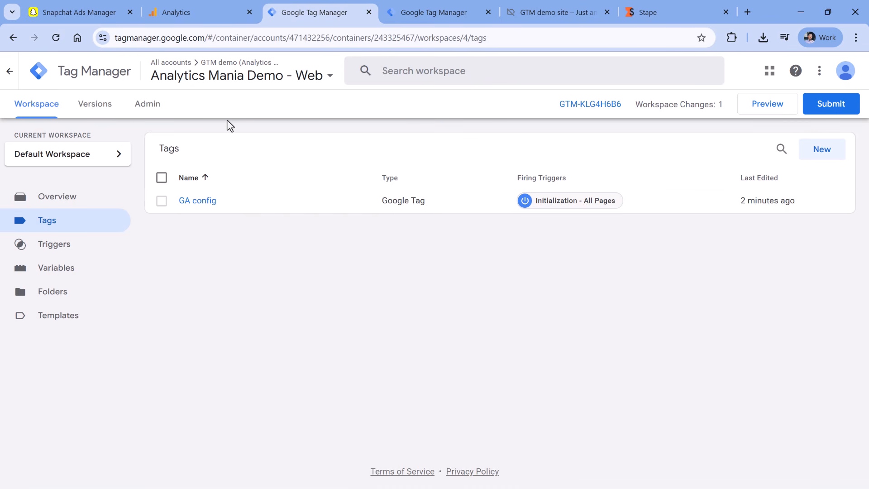
left_click(197, 205)
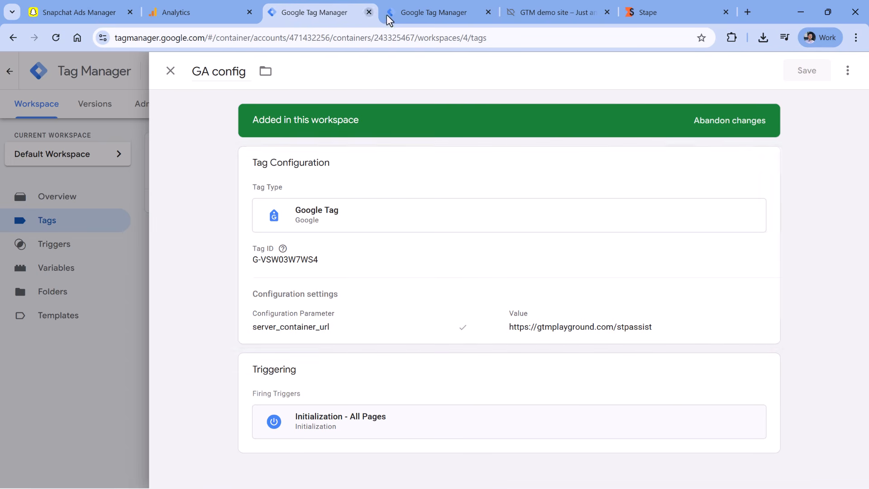
left_click(423, 16)
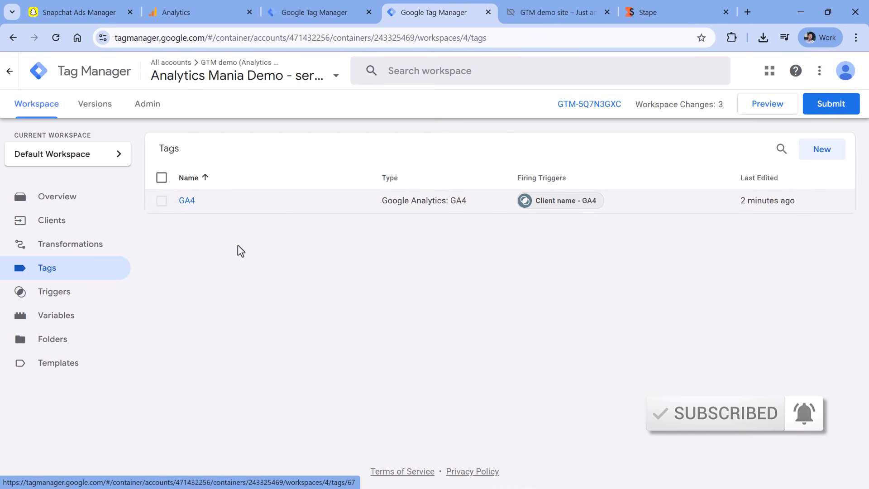
left_click(668, 13)
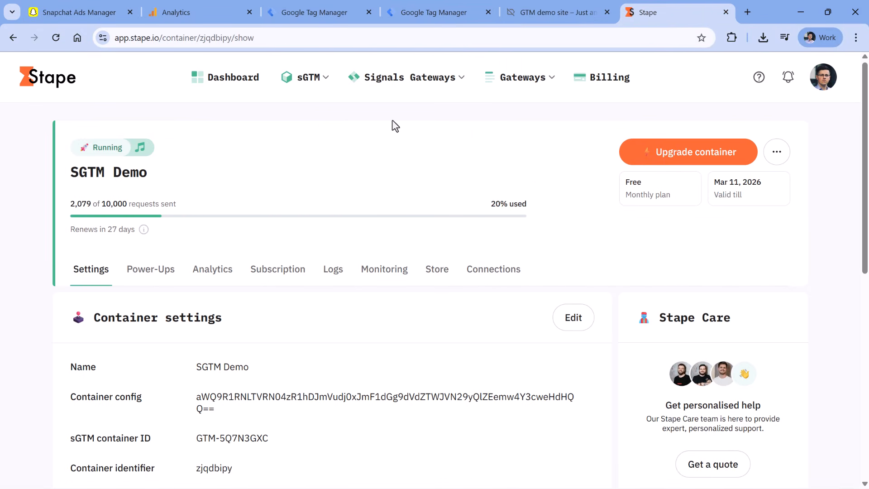
left_click(313, 13)
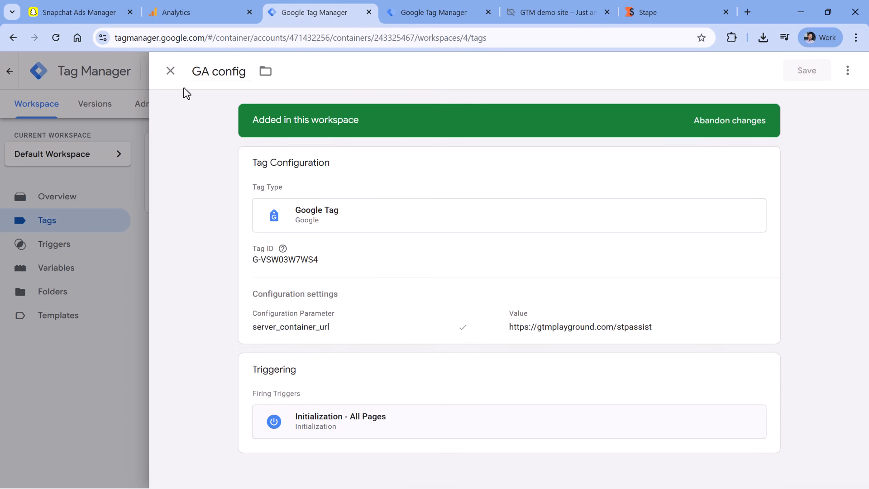
left_click(75, 9)
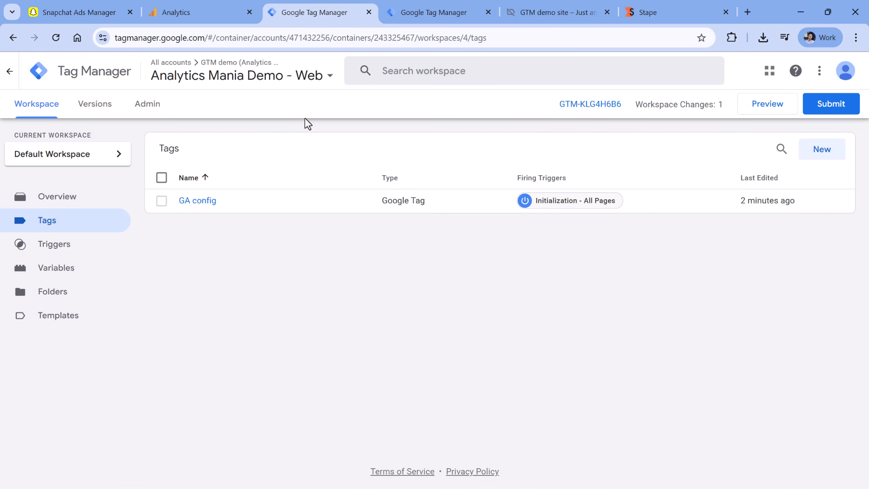
left_click(768, 108)
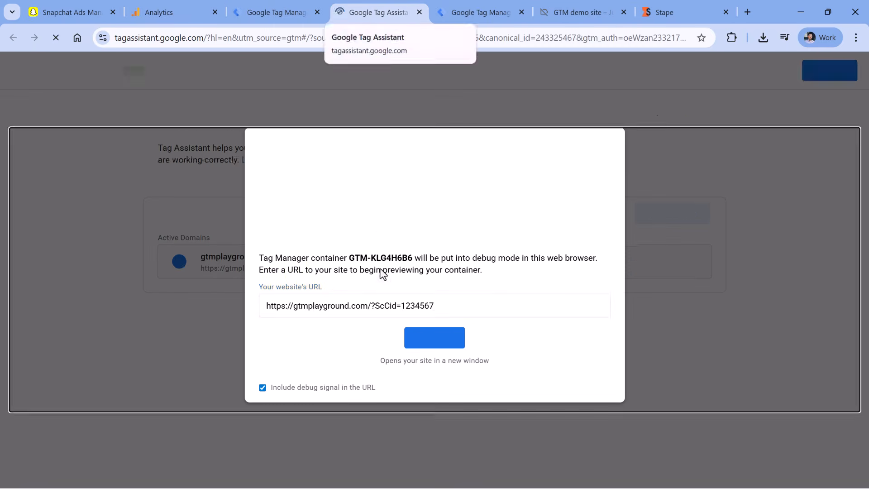
left_click_drag(452, 300, 370, 305)
key("BackSpace")
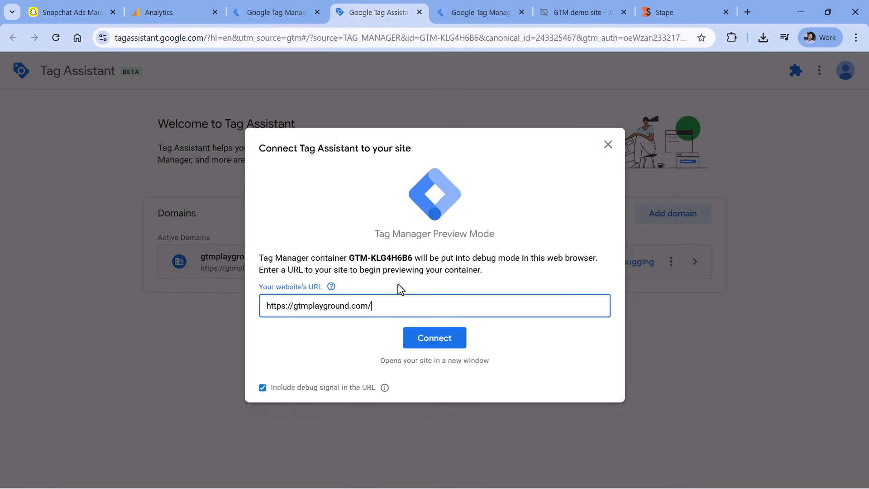
left_click(428, 339)
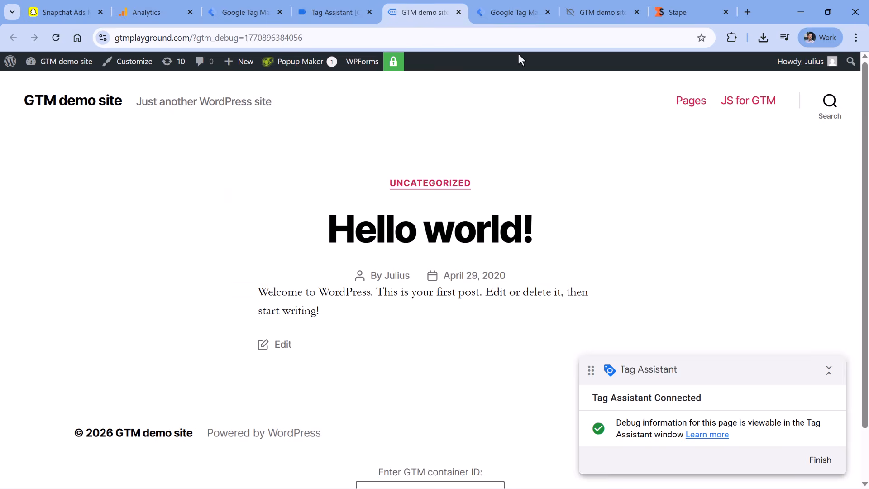
left_click(509, 13)
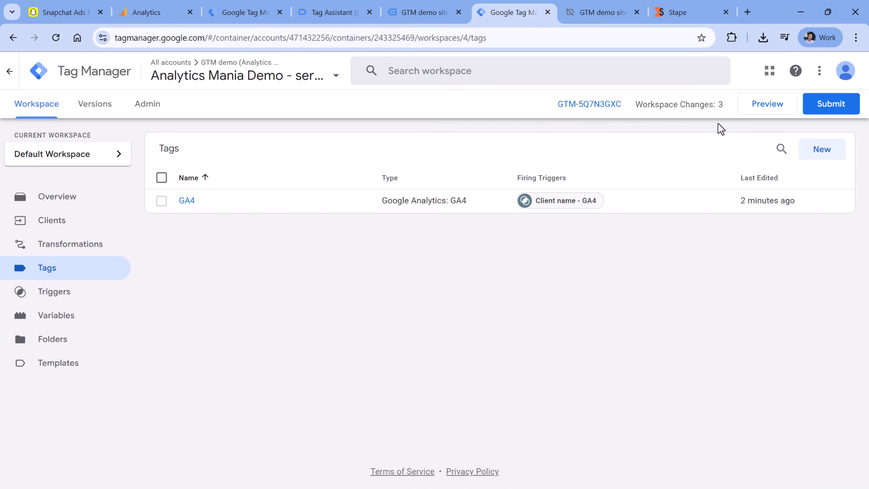
left_click(770, 108)
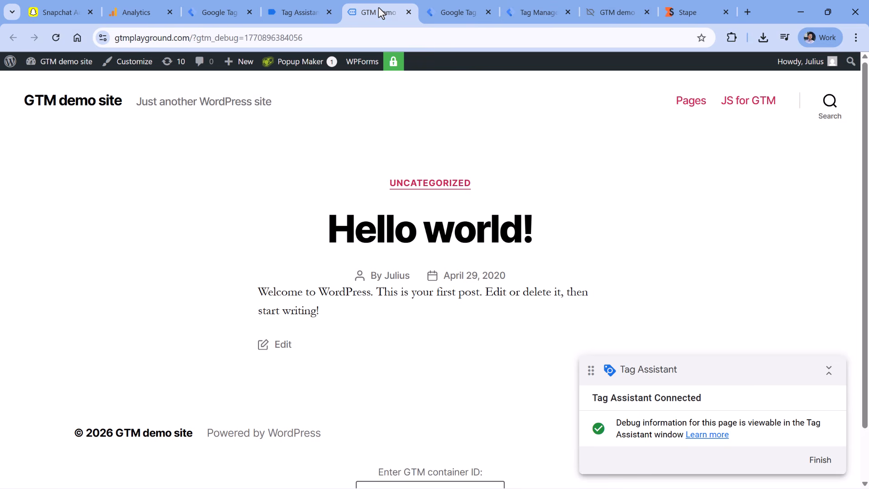
Check which tags fired in the web container's debug summary and for the latest page_view event in the server preview
left_click(378, 13)
left_click(299, 12)
left_click(425, 278)
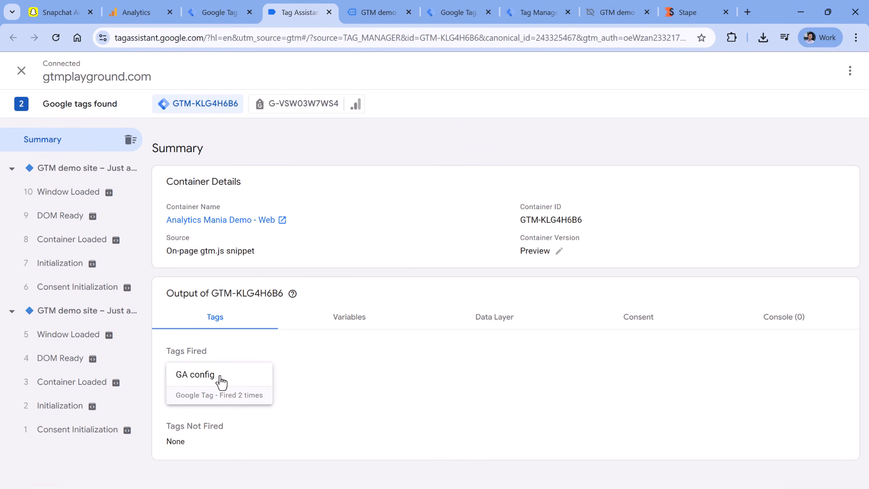
left_click(533, 12)
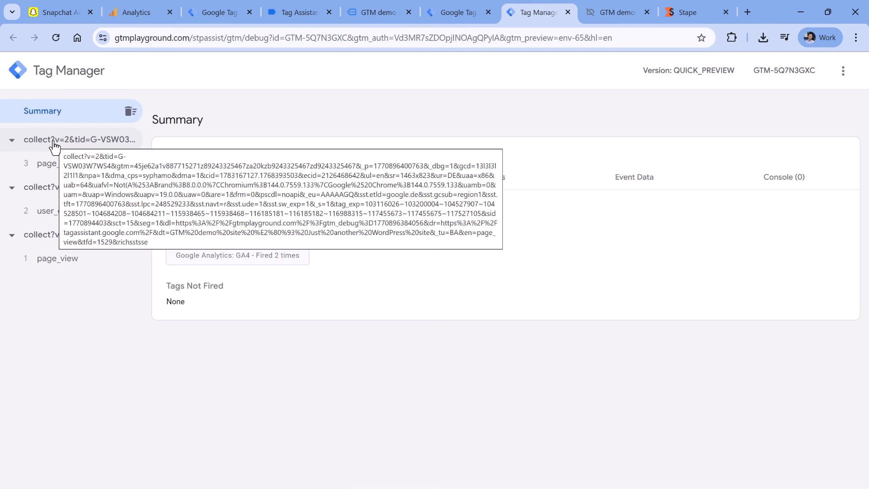
left_click(70, 164)
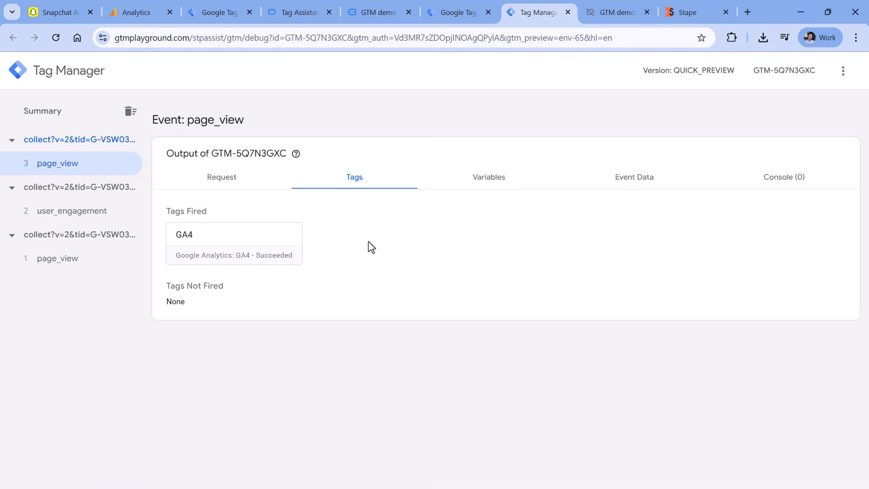
Add the Snapchat Conversion API tag template by stape-io from the community gallery to the server container's workspace
left_click(459, 13)
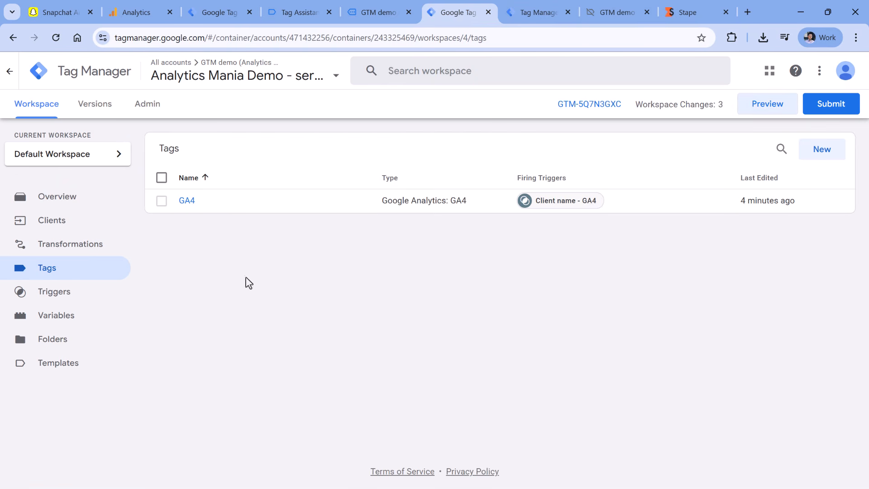
left_click(56, 368)
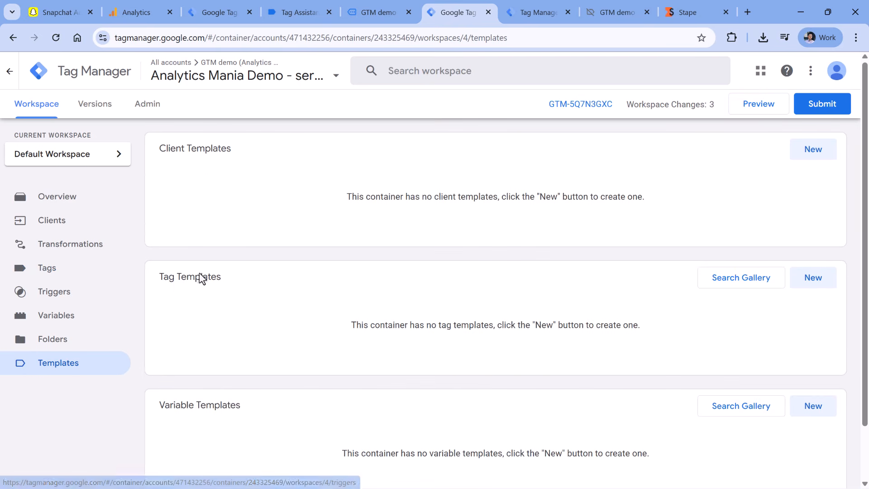
left_click(747, 286)
left_click(840, 72)
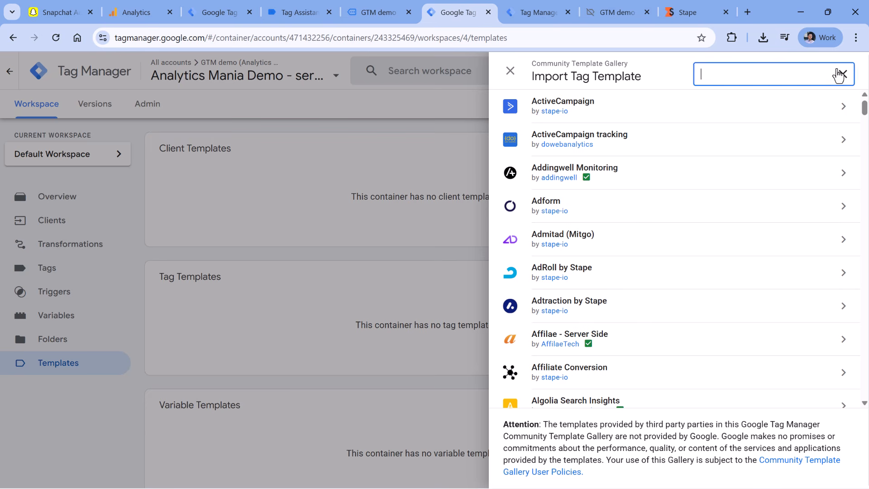
left_click(839, 74)
left_click(823, 68)
type("snap")
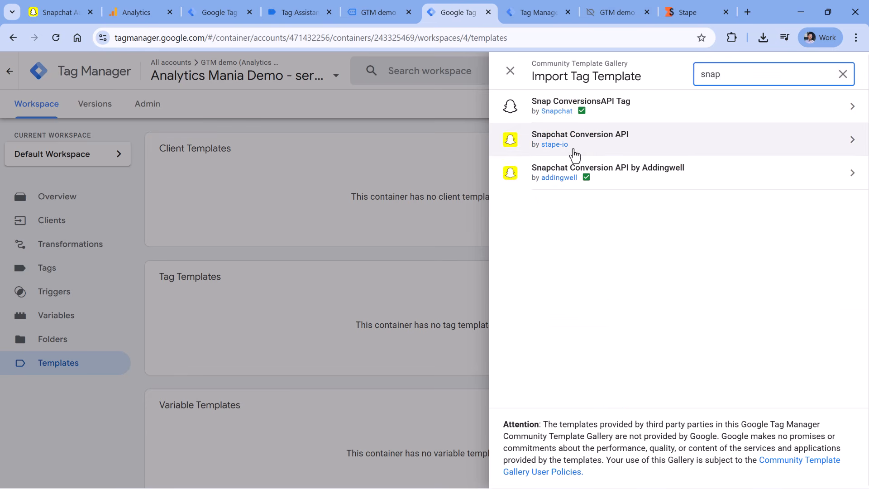
left_click(596, 145)
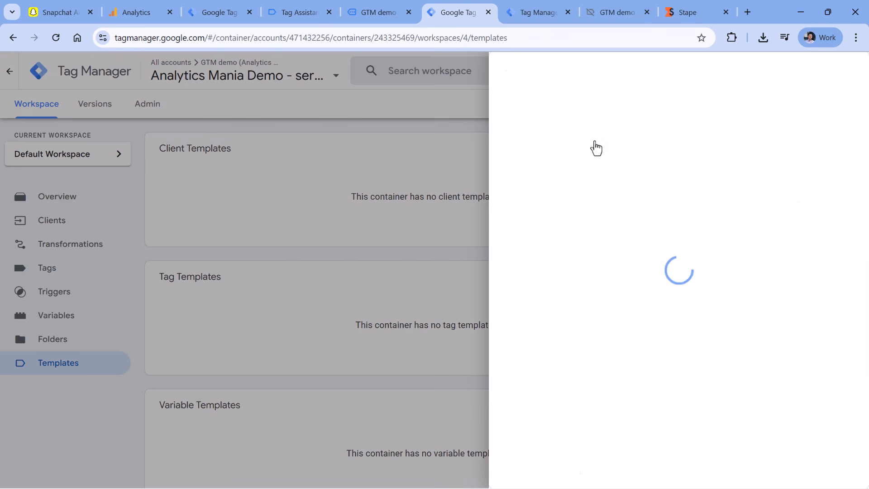
left_click(787, 74)
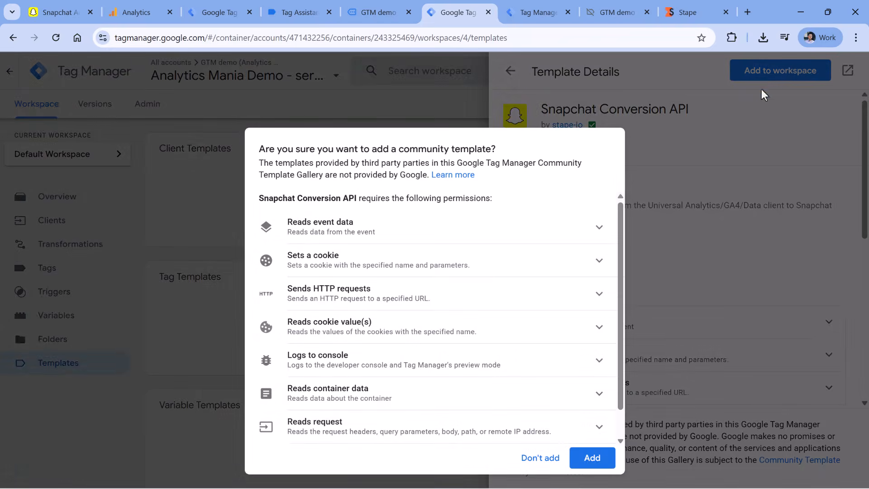
left_click(592, 458)
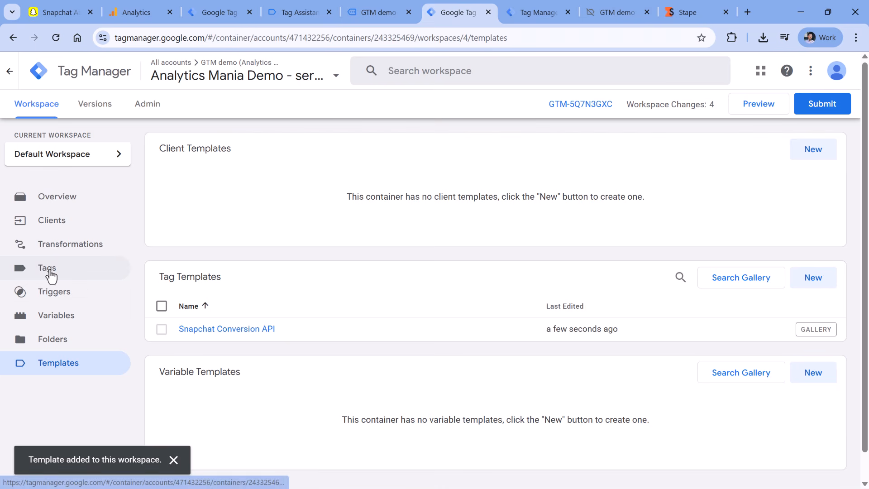
Create a new server container tag of type Snapchat Conversion API
left_click(48, 270)
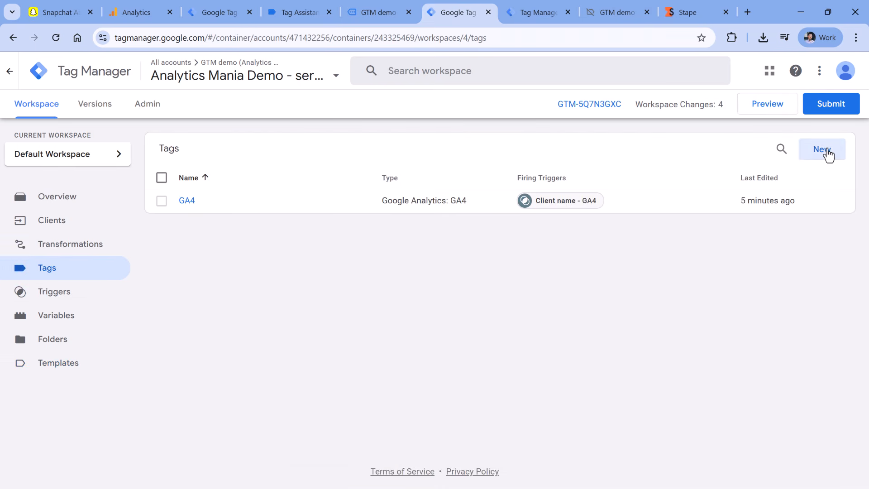
left_click(825, 151)
left_click(356, 183)
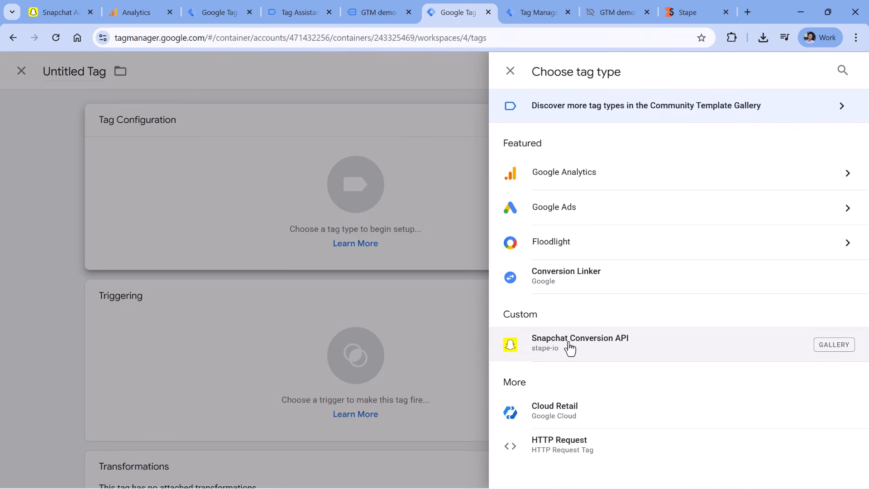
left_click(586, 353)
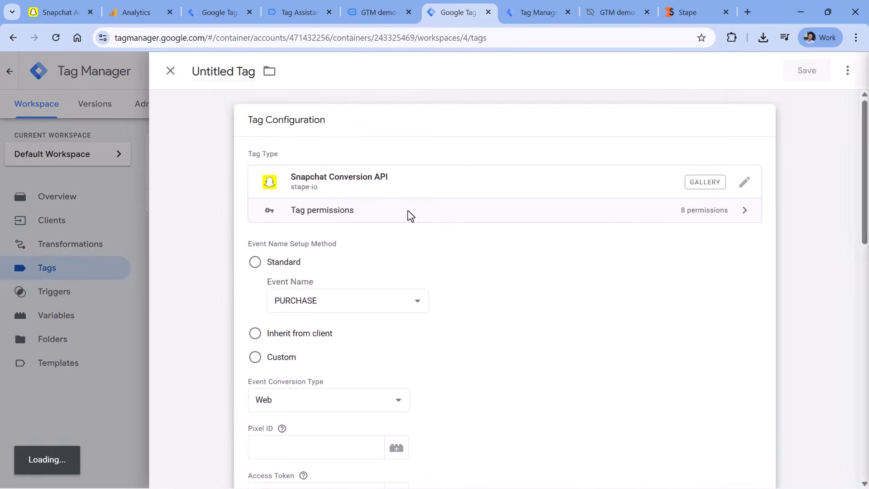
Set the tag's standard event name to PAGE_VIEW and go to its Pixel ID and Access Token fields
scroll(352, 231, "down", 2)
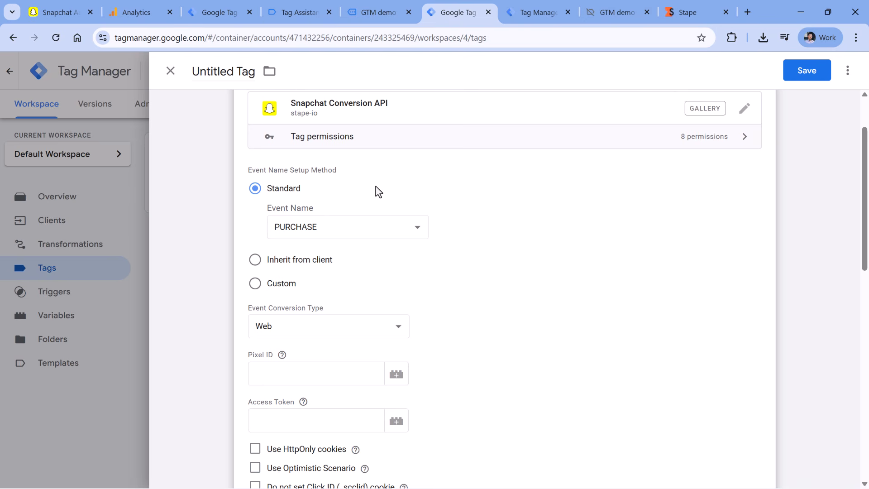
left_click(346, 228)
left_click(304, 267)
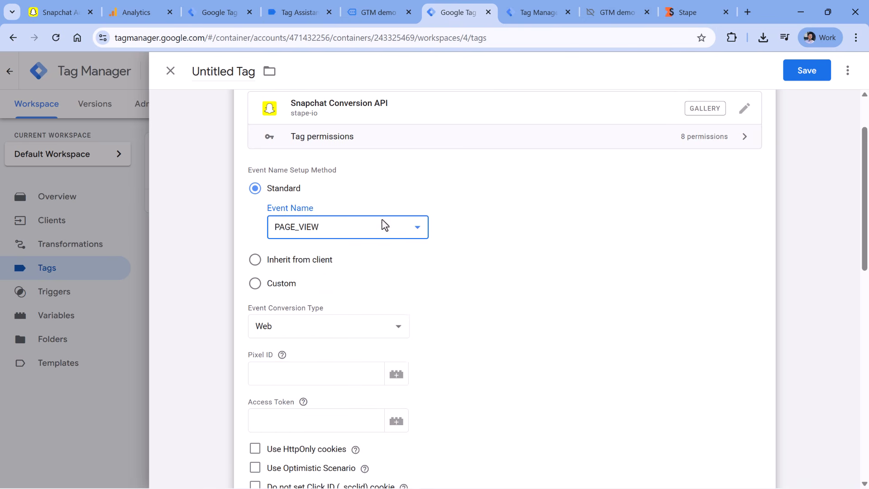
scroll(466, 196, "down", 3)
left_click(319, 251)
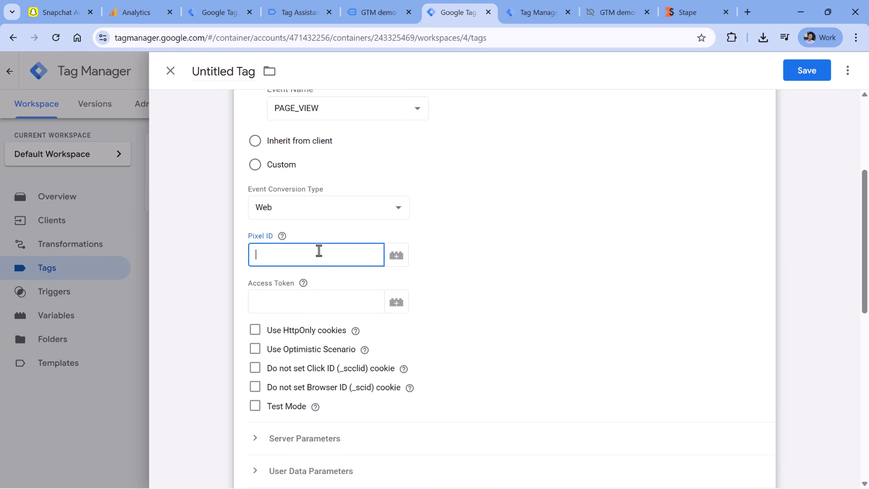
left_click(314, 300)
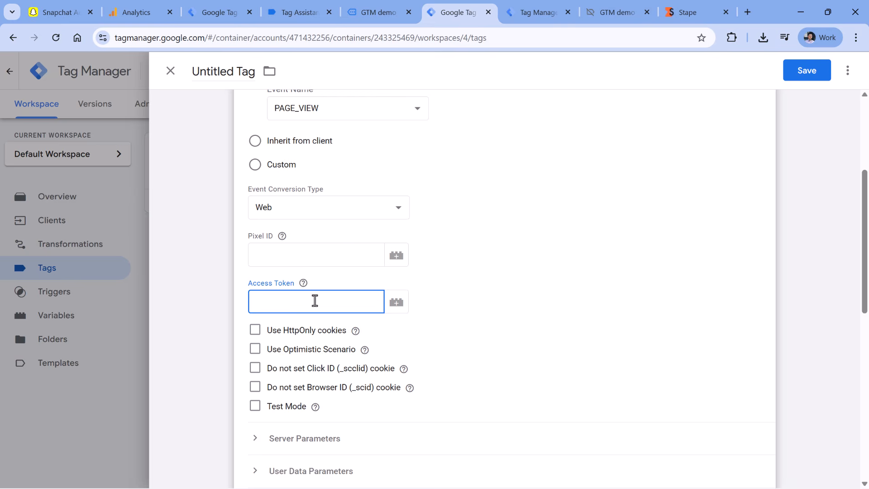
Switch to Snapchat Ads and create a Snap Pixel in Events Manager as a new Web event source
left_click(61, 12)
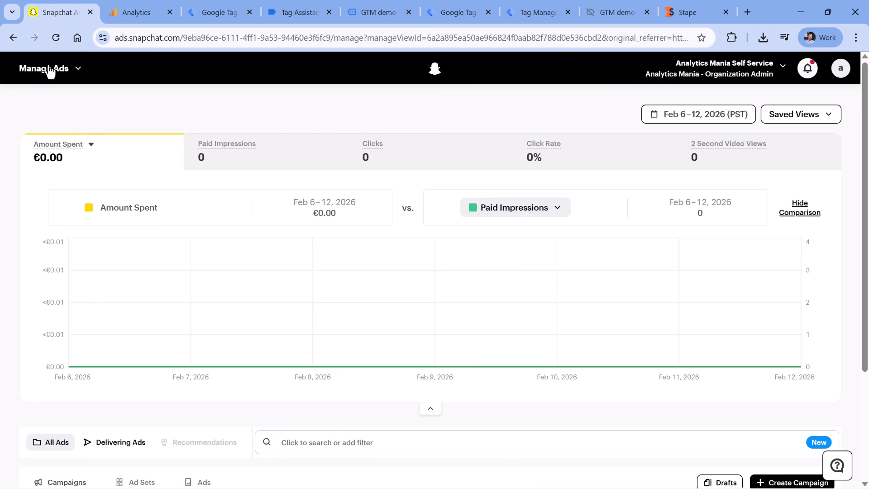
left_click(75, 72)
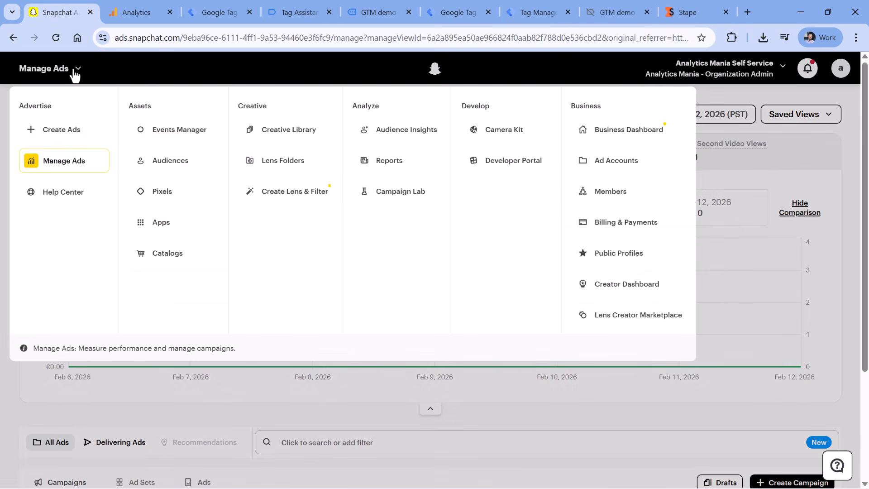
left_click(175, 132)
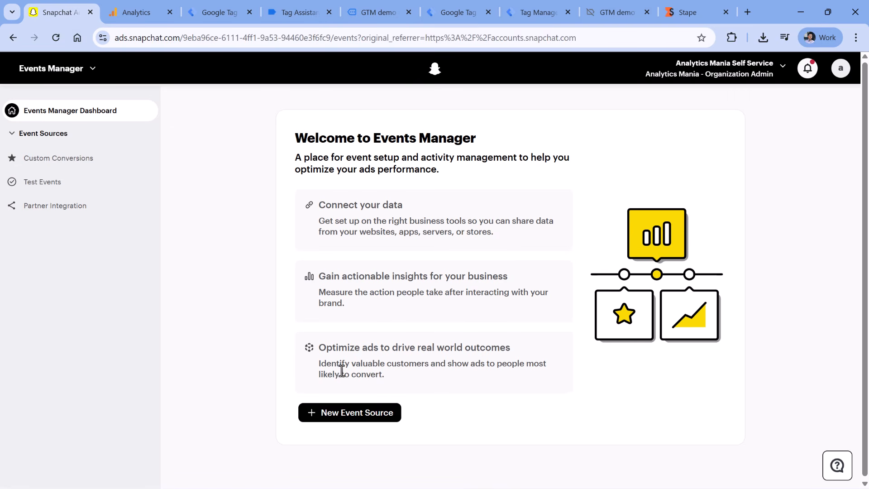
left_click(351, 417)
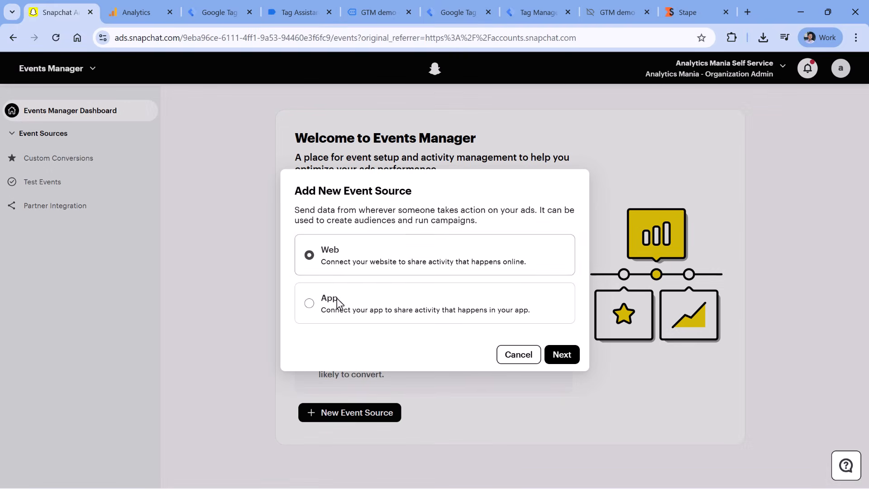
left_click(330, 264)
left_click(561, 354)
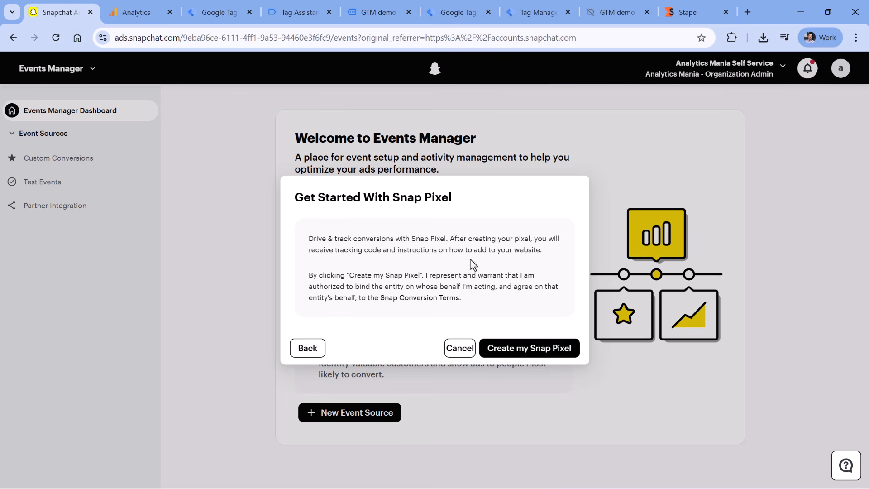
left_click(529, 357)
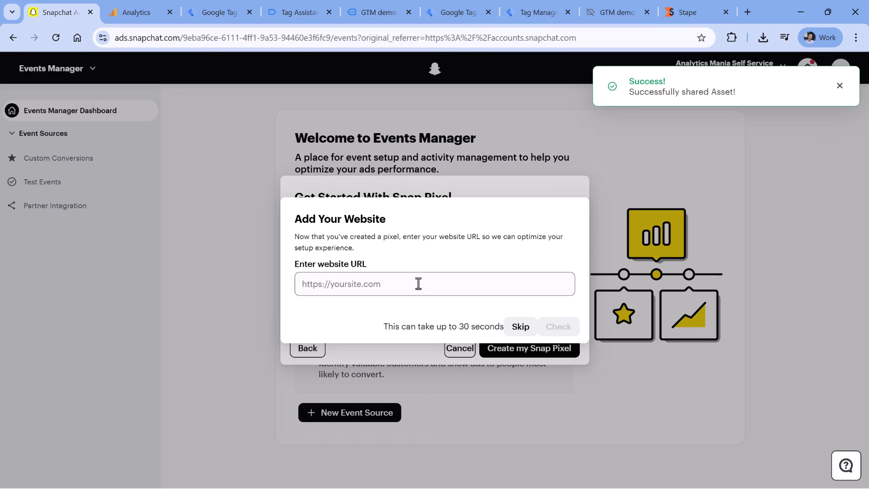
left_click(418, 283)
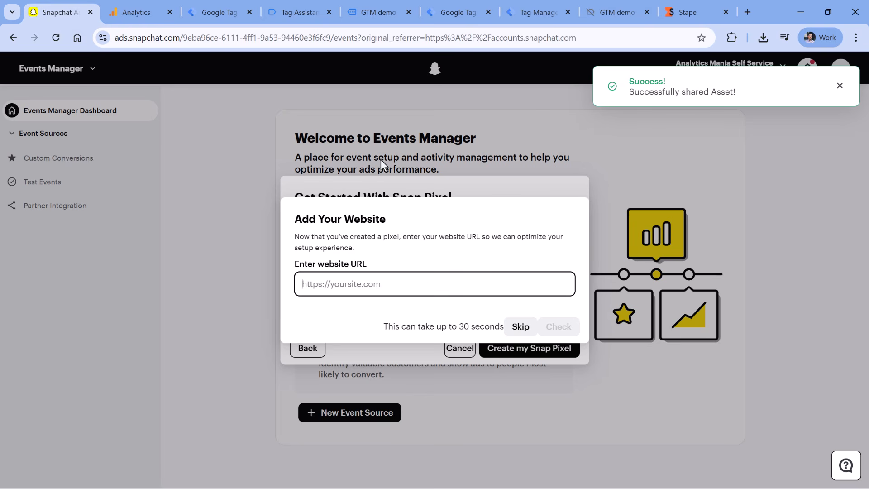
left_click(611, 13)
left_click(200, 36)
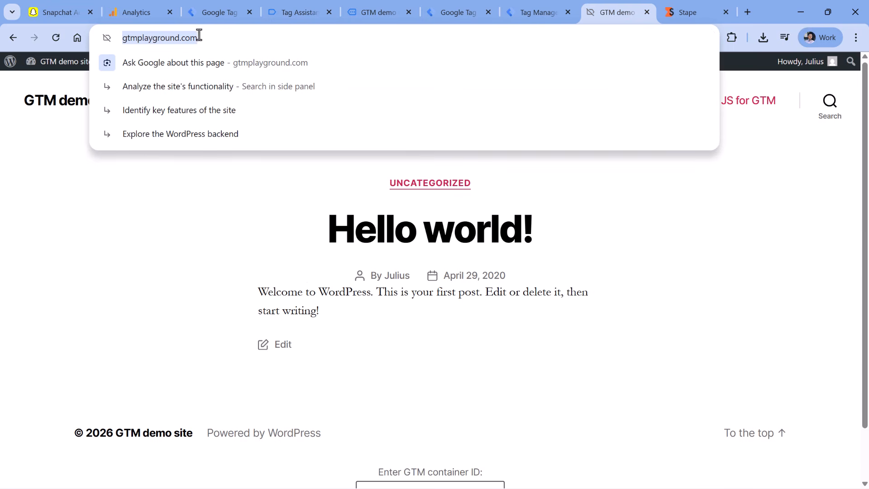
key("ctrl+c")
key("ctrl+1")
key("ctrl+v")
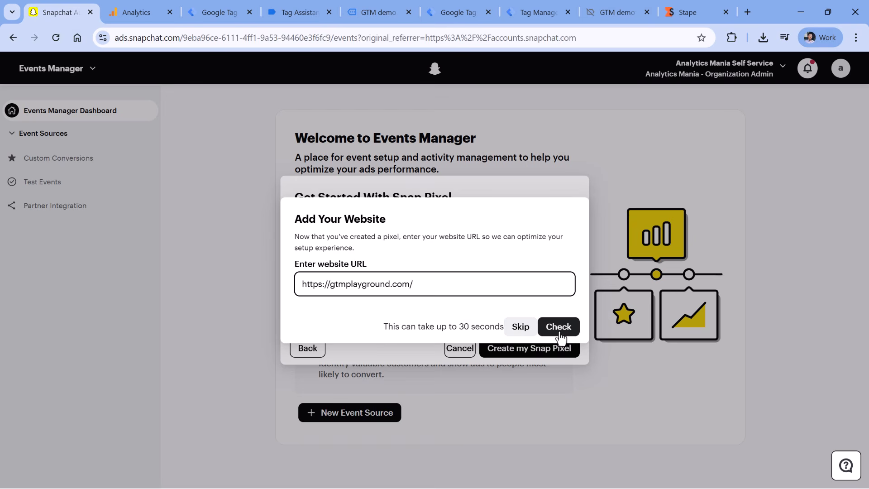
left_click(557, 330)
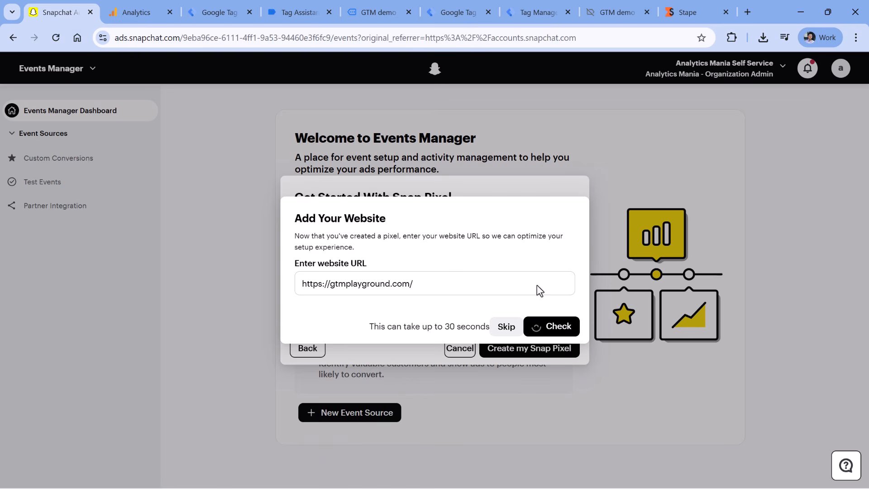
left_click(507, 332)
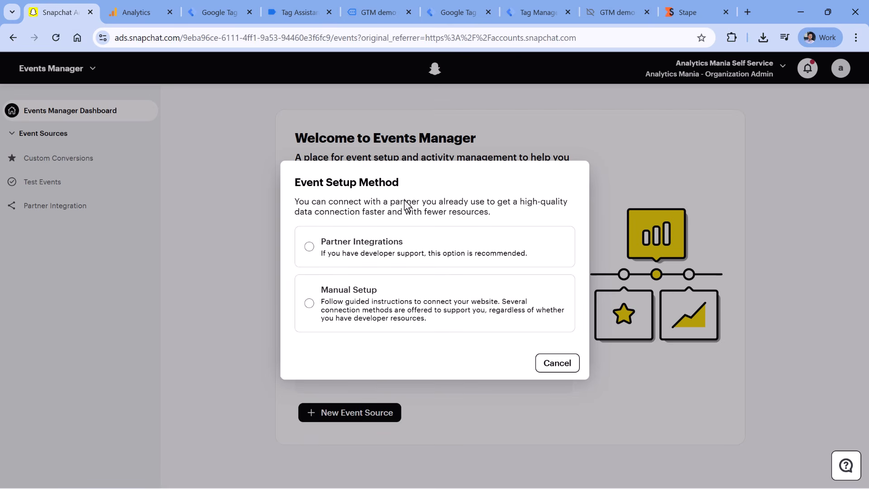
Choose Conversion API as the way to send web events, with Manual Setup as the setup method
left_click(323, 252)
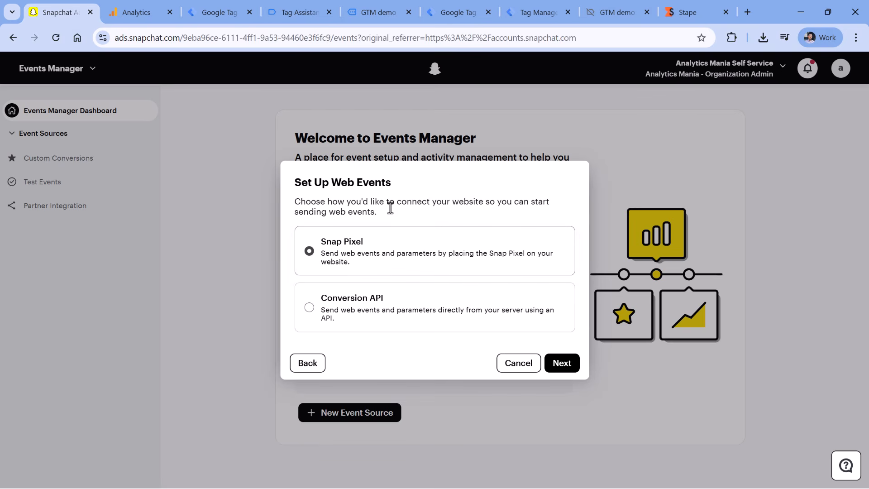
left_click(309, 307)
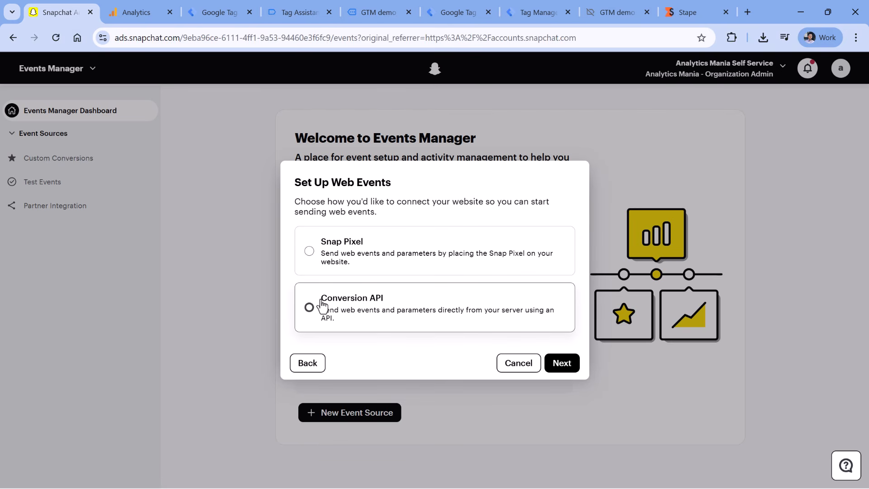
left_click(563, 366)
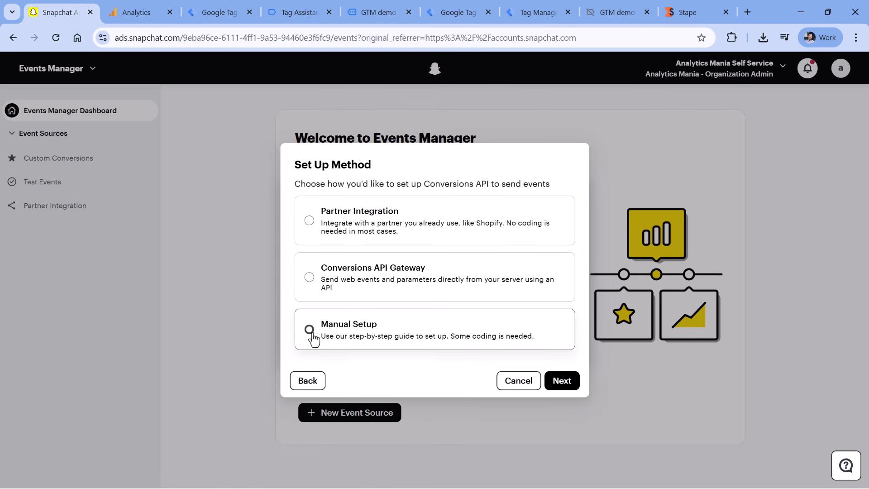
left_click(310, 332)
left_click(561, 380)
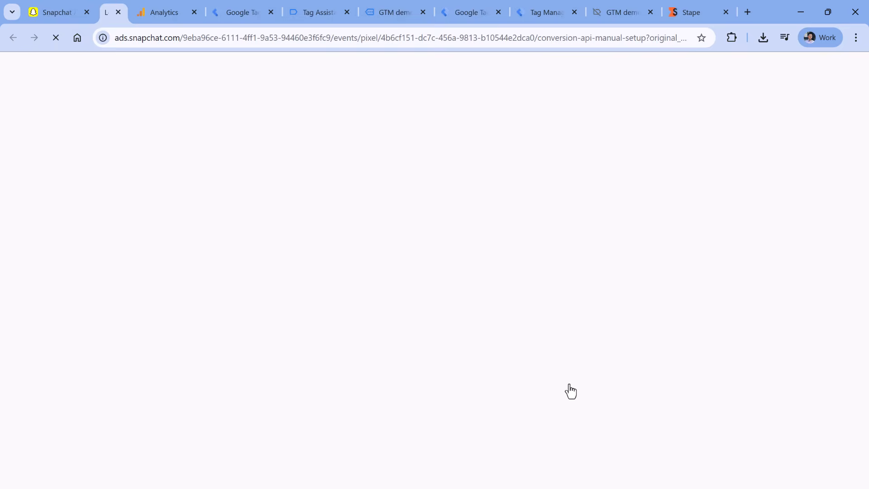
Review the funnel events and continue with the preselected View Content, Page View, Purchase and Add to Cart
scroll(443, 254, "down", 1)
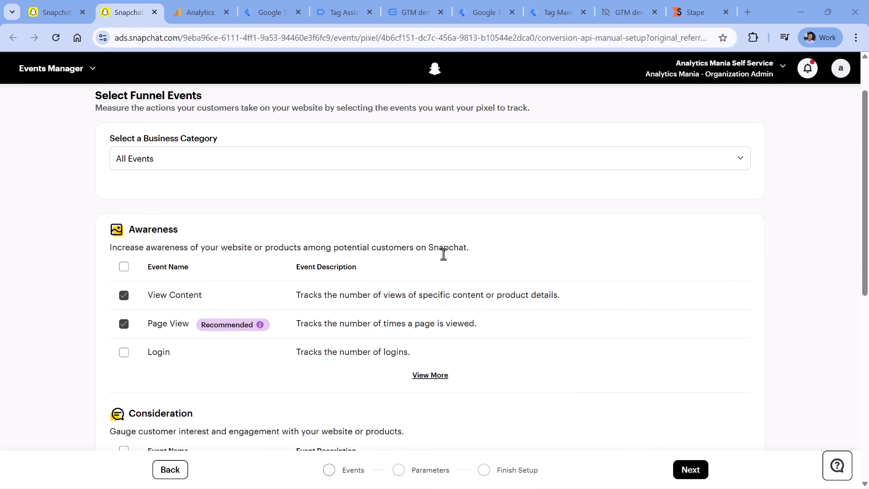
scroll(449, 270, "down", 2)
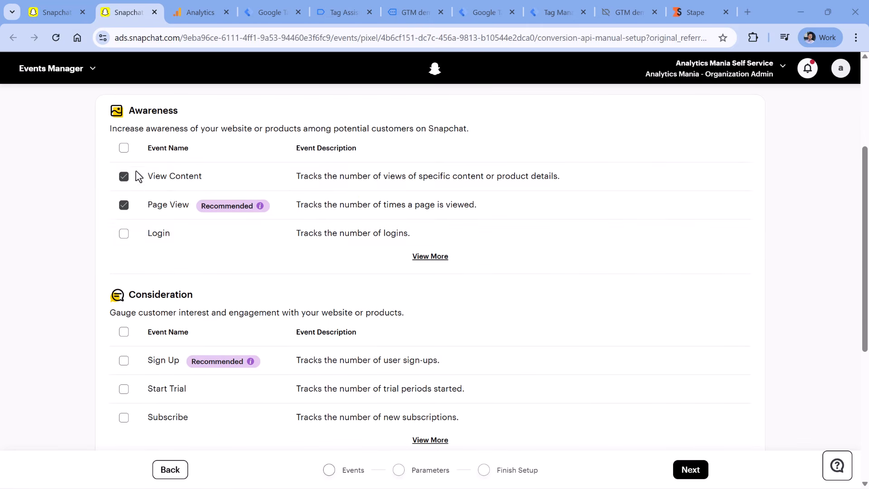
scroll(127, 310, "down", 2)
scroll(114, 312, "up", 3)
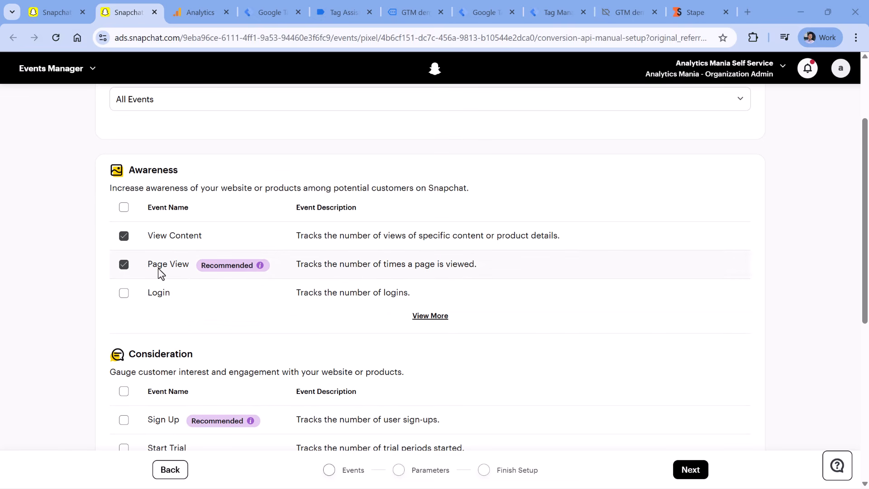
scroll(185, 279, "down", 6)
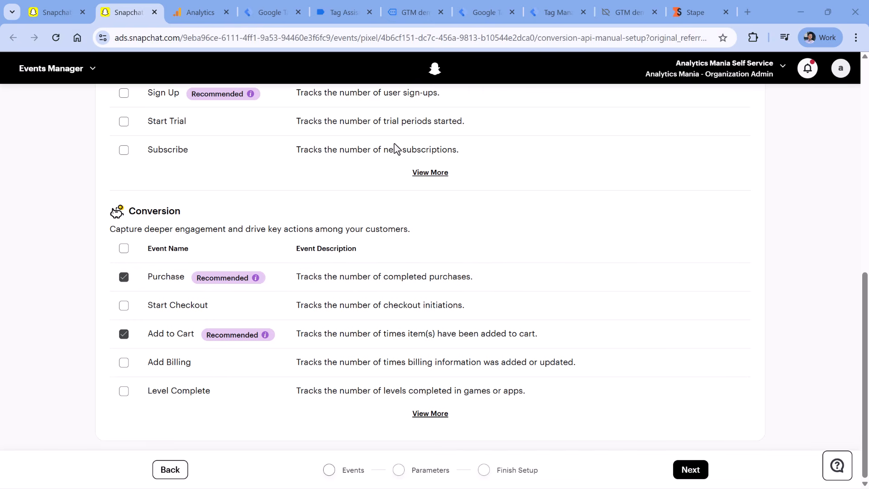
left_click(690, 471)
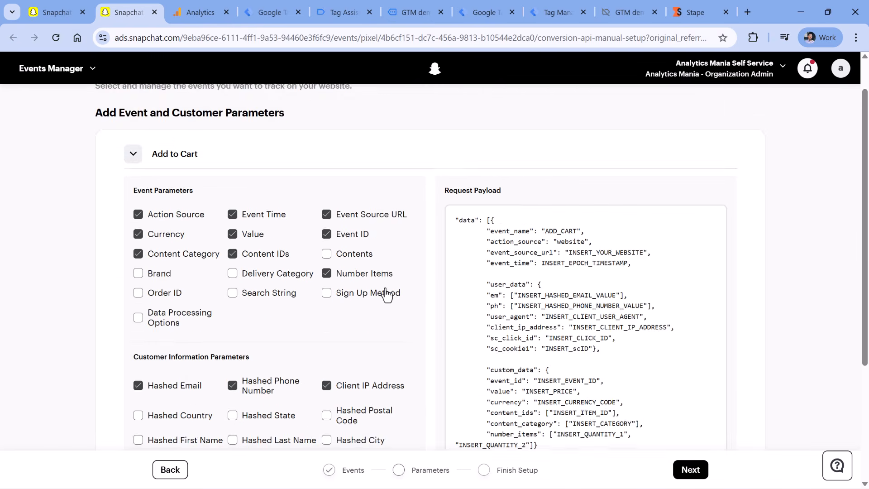
Review the Add to Cart event and customer parameters with their request payload, and accept the default selection
scroll(386, 295, "down", 4)
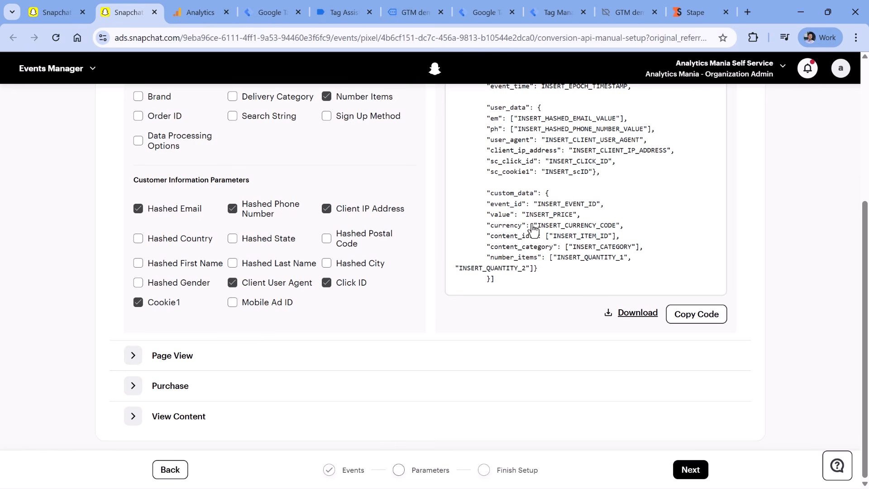
scroll(533, 249, "up", 3)
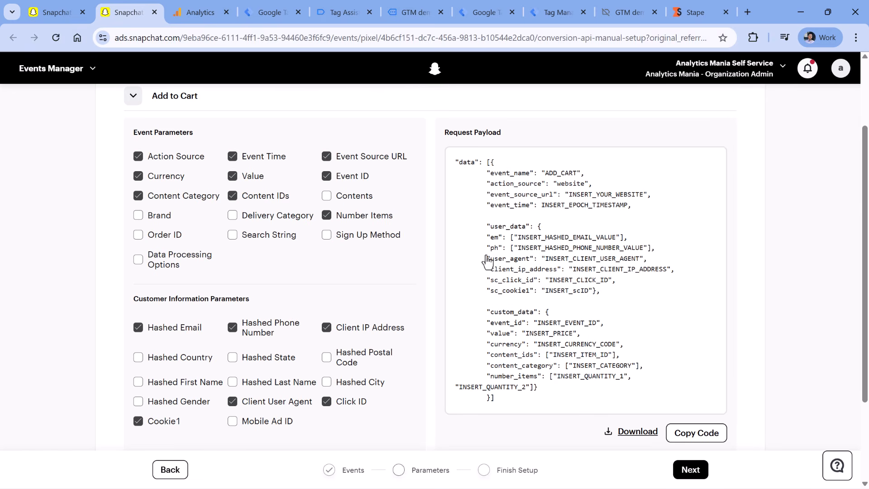
left_click(690, 470)
Copy the Snapchat access token and paste it into the server tag's Access Token field in Tag Manager
scroll(307, 222, "up", 3)
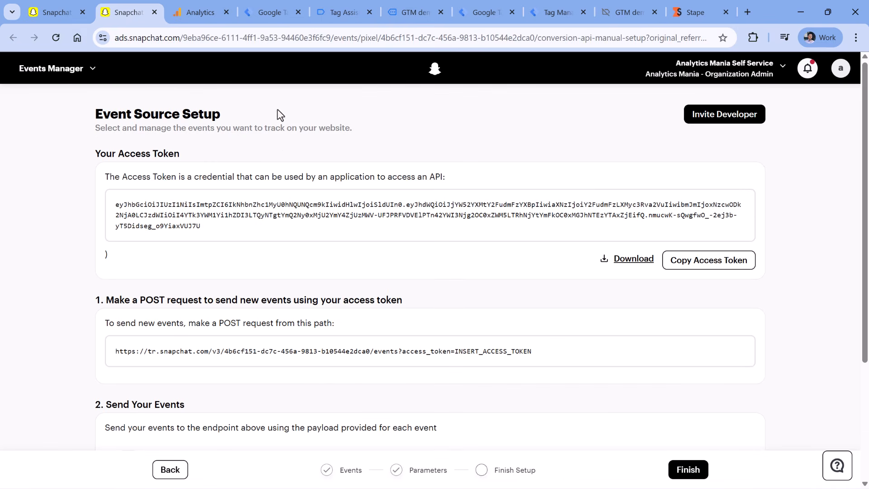
left_click(708, 261)
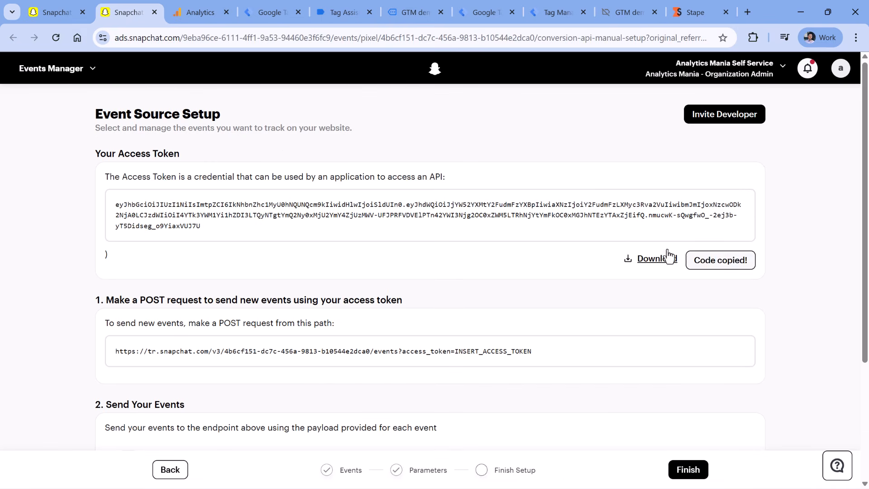
left_click(200, 13)
left_click(270, 12)
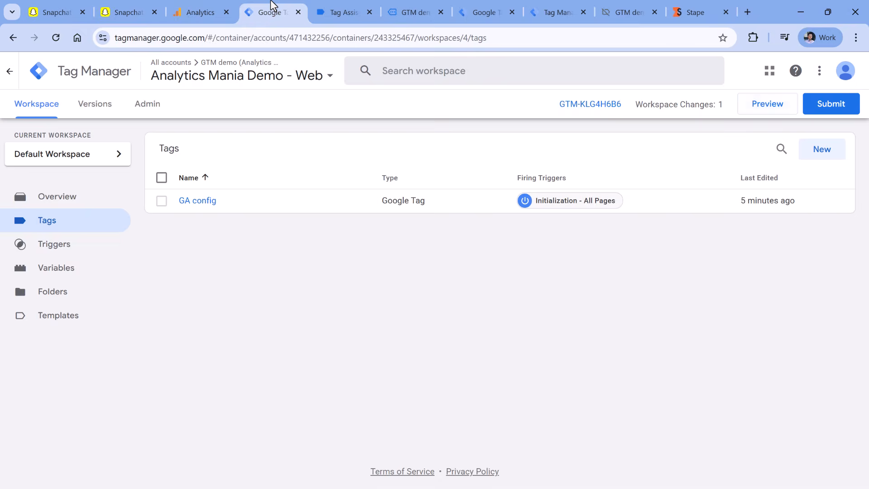
left_click(400, 9)
left_click(471, 8)
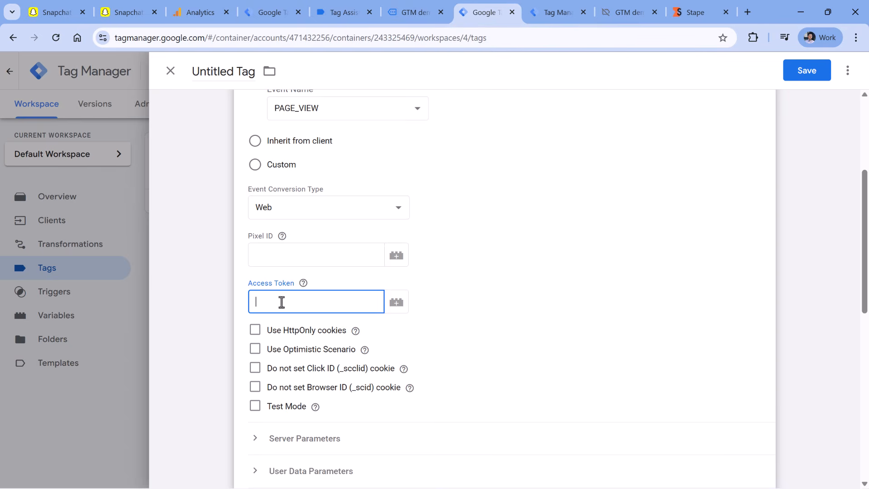
key("ctrl+v")
left_click_drag(304, 302, 229, 299)
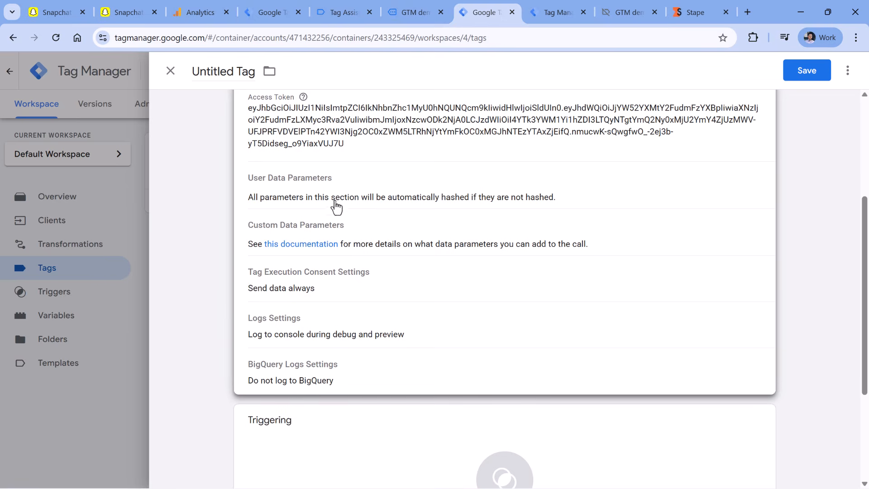
left_click(348, 147)
Return to Snapchat Events Manager and finish the event source setup
left_click(127, 13)
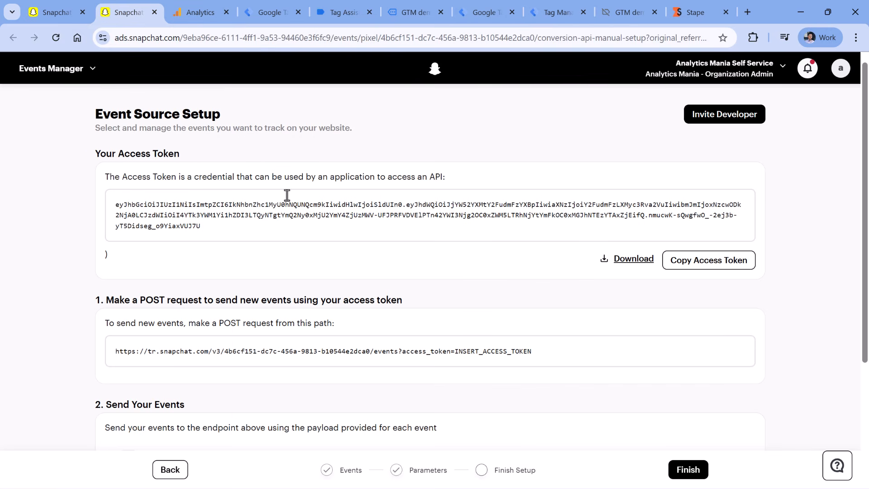
scroll(290, 190, "down", 4)
left_click(688, 470)
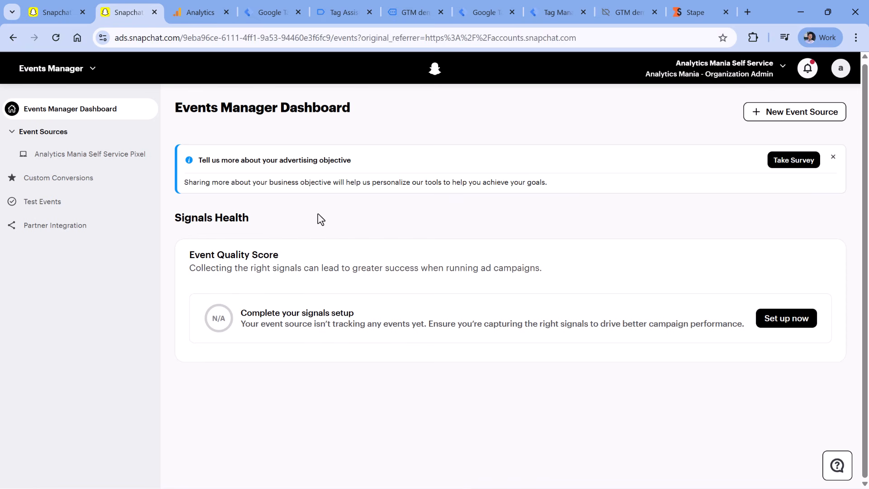
Copy the Pixel ID from Snapchat's Pixels page and paste it into the server tag's Pixel ID field in Tag Manager
left_click(81, 76)
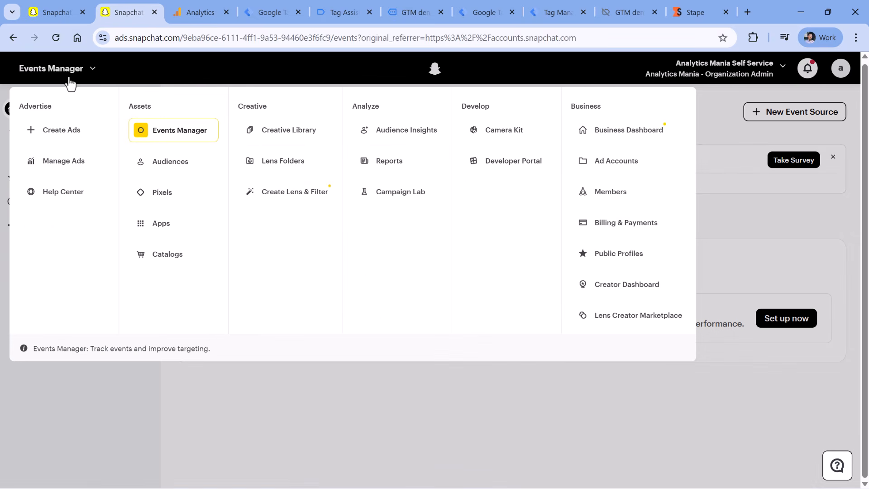
left_click(177, 193)
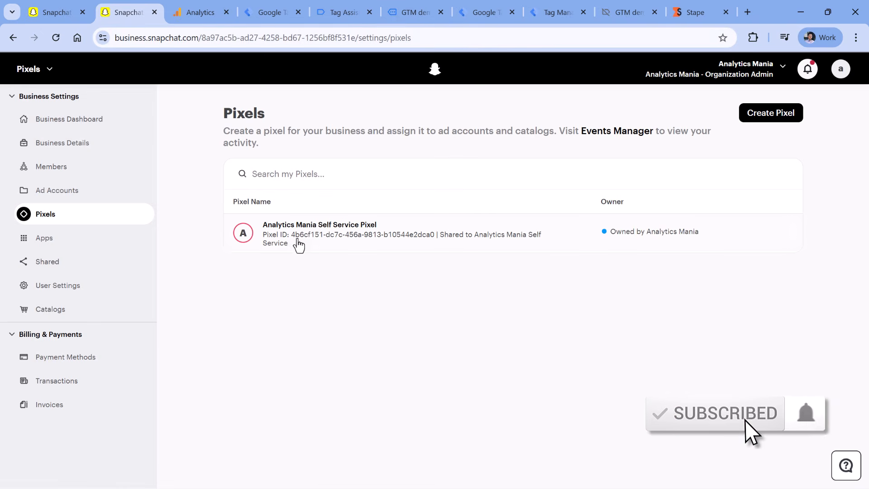
left_click_drag(291, 235, 435, 240)
left_click(481, 3)
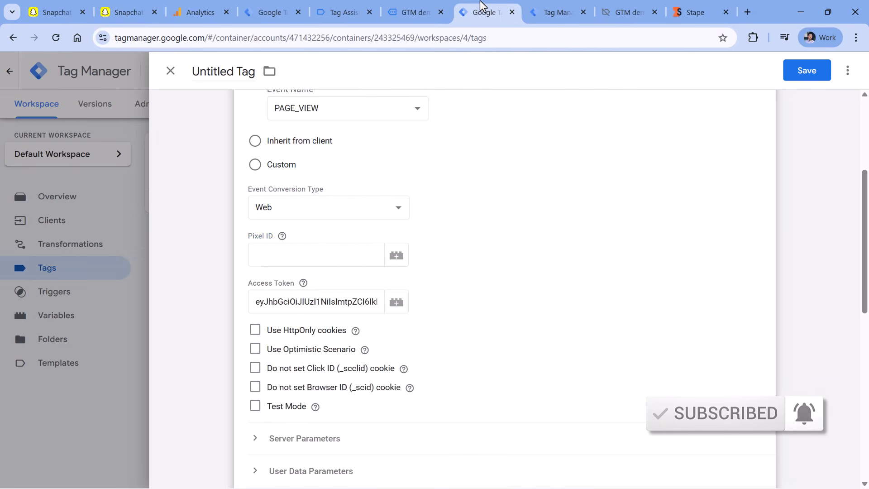
left_click(285, 256)
key("ctrl+v")
Review the Snapchat tag's remaining settings and open its trigger selection
scroll(465, 248, "up", 3)
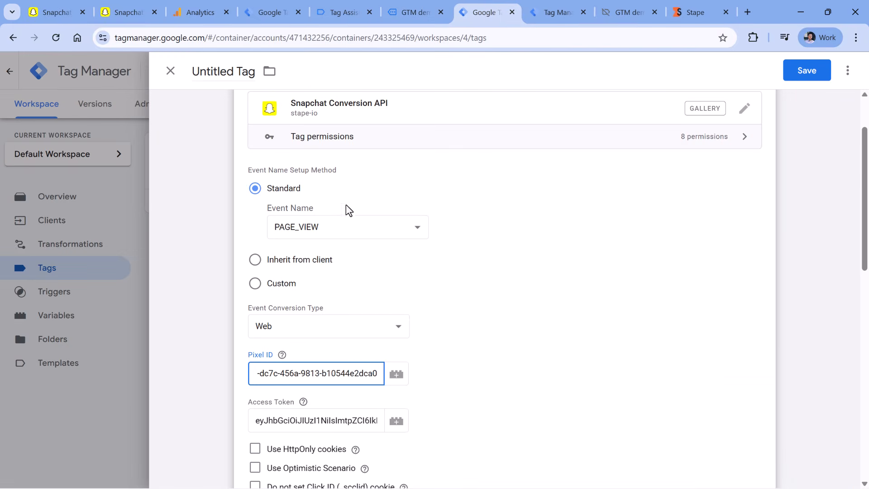
scroll(473, 248, "down", 10)
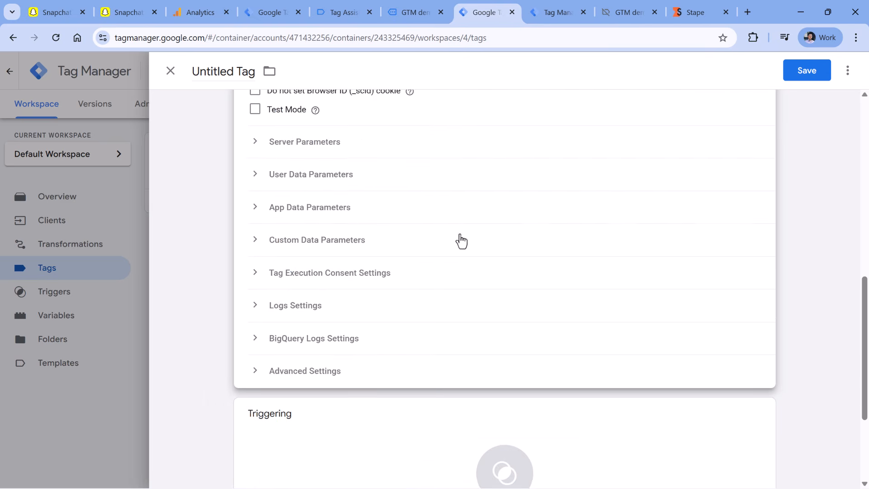
scroll(460, 237, "up", 5)
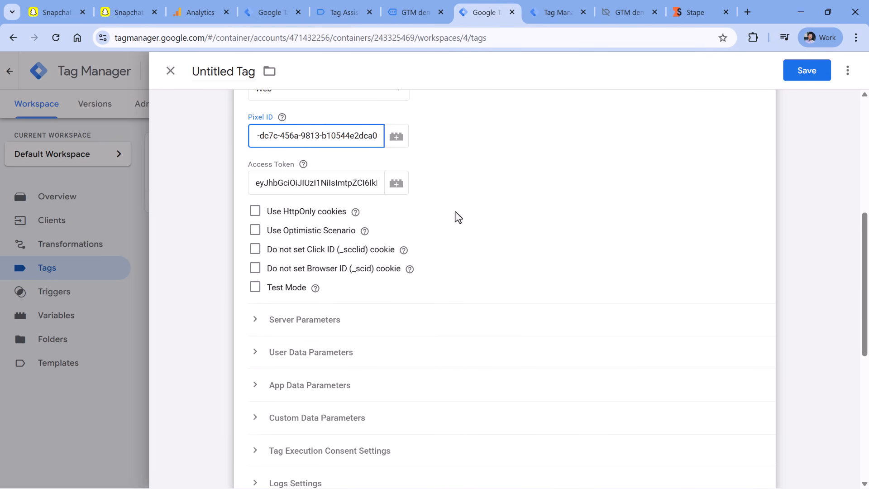
scroll(457, 209, "down", 5)
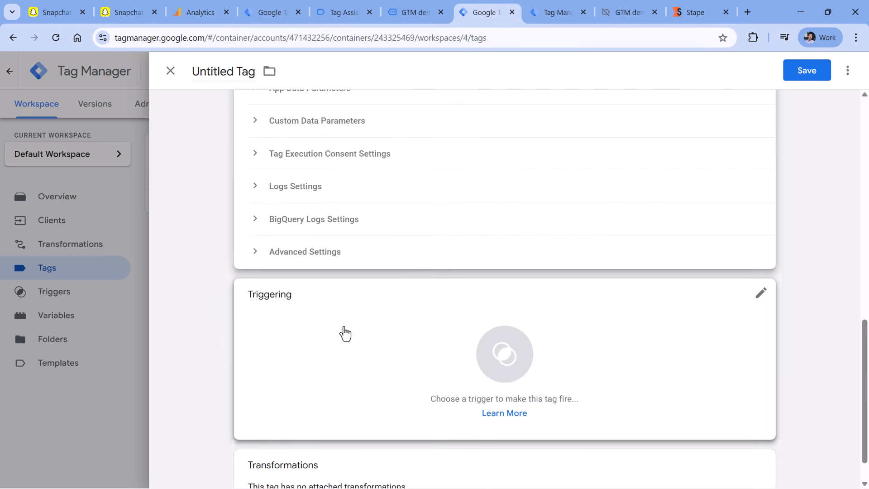
left_click(330, 349)
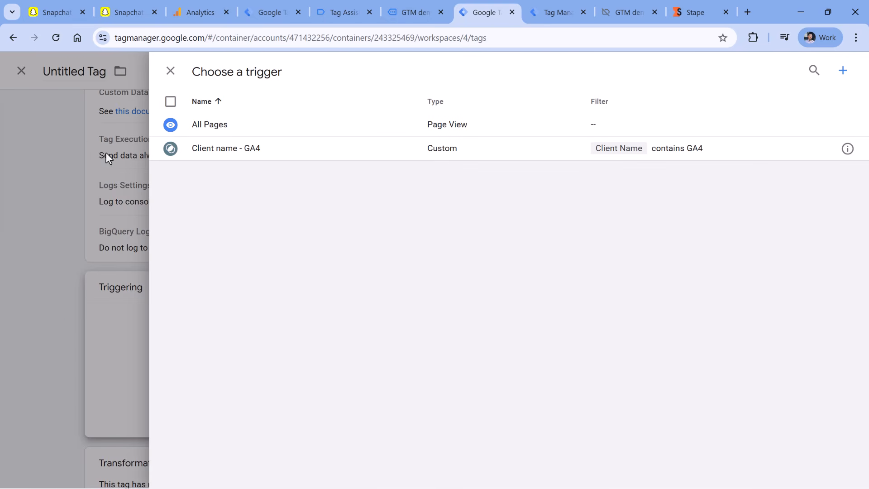
Check the page_view event's request and claiming client in the server preview, and return to the trigger selection
left_click(543, 14)
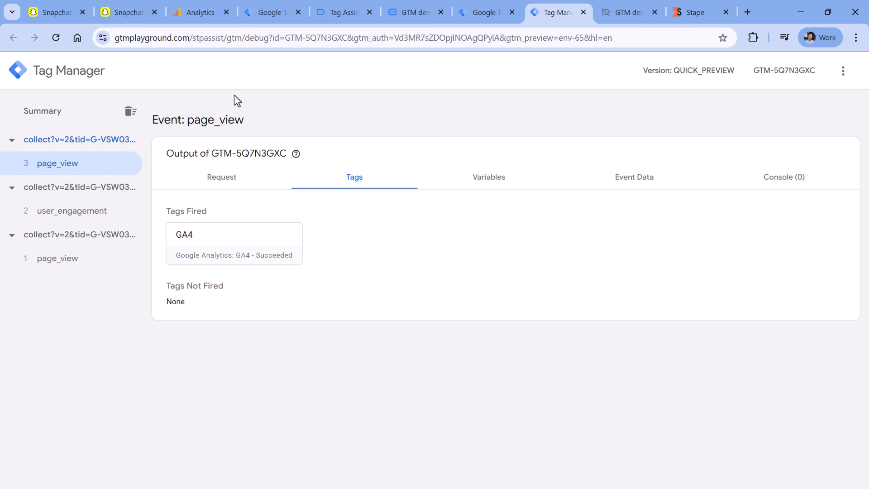
left_click(232, 180)
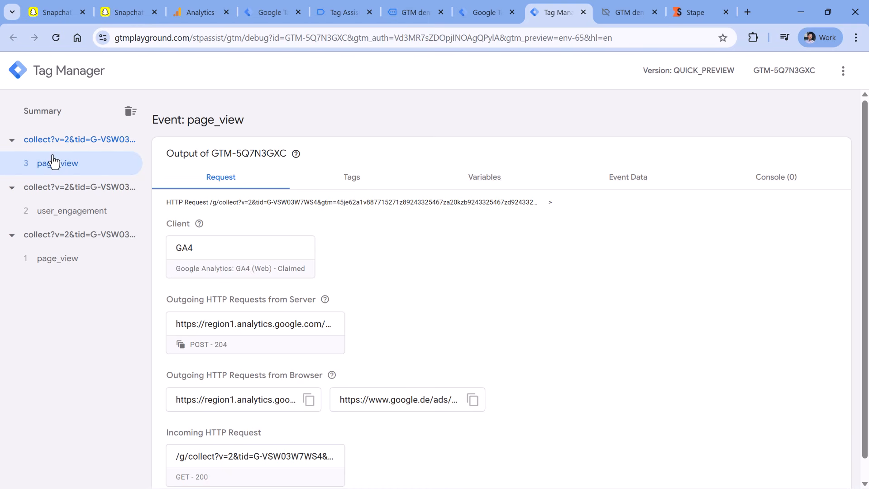
left_click(485, 13)
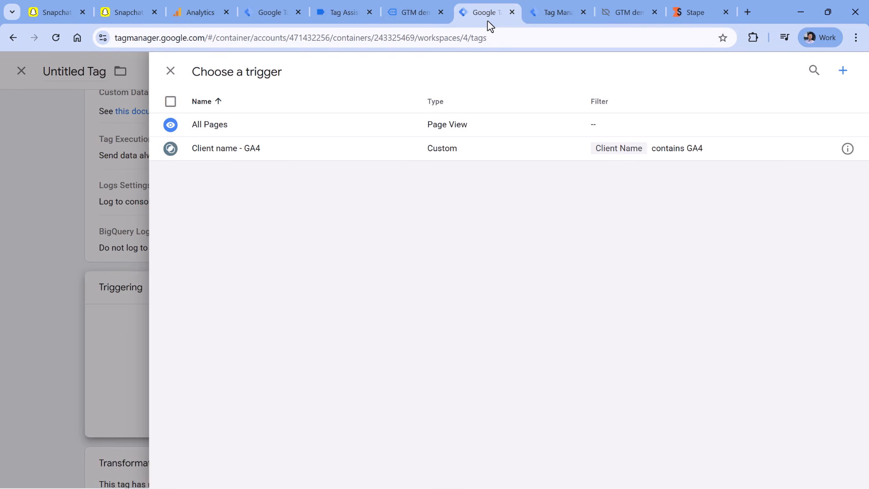
Create a new Custom trigger that fires on Some Events
left_click(842, 71)
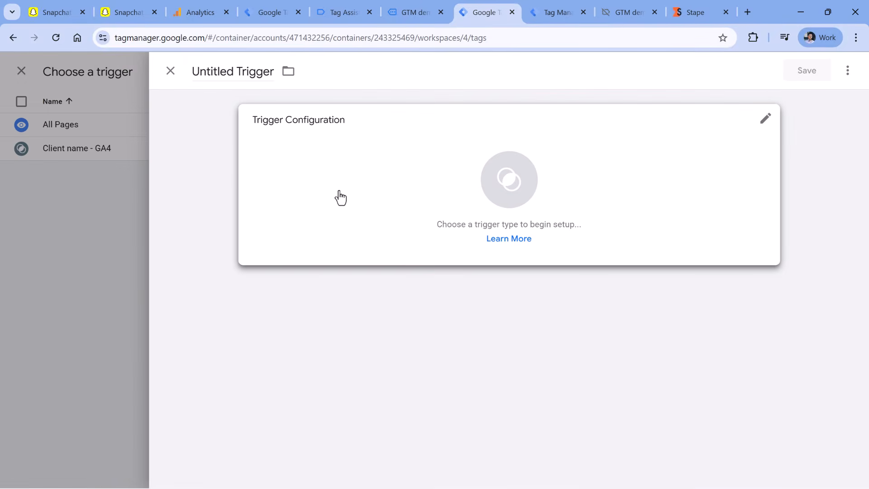
left_click(337, 192)
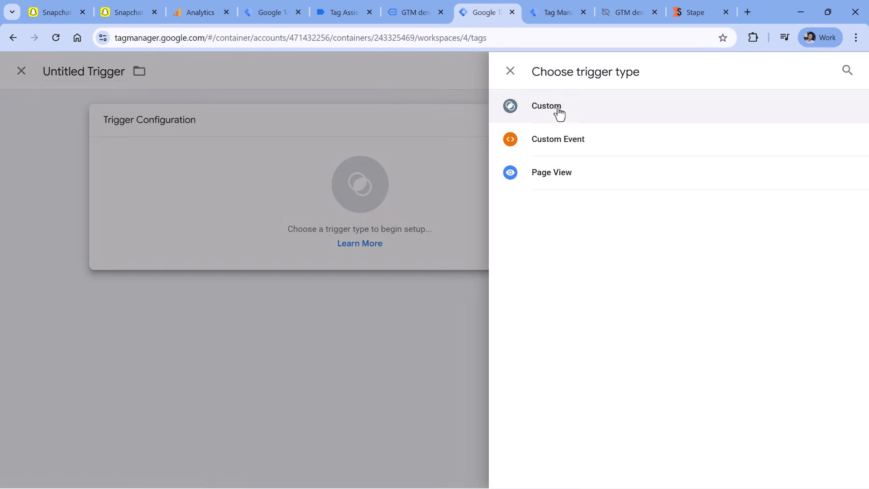
left_click(557, 112)
left_click(330, 240)
Set the trigger's first condition to Event Name equals page_view
left_click(331, 286)
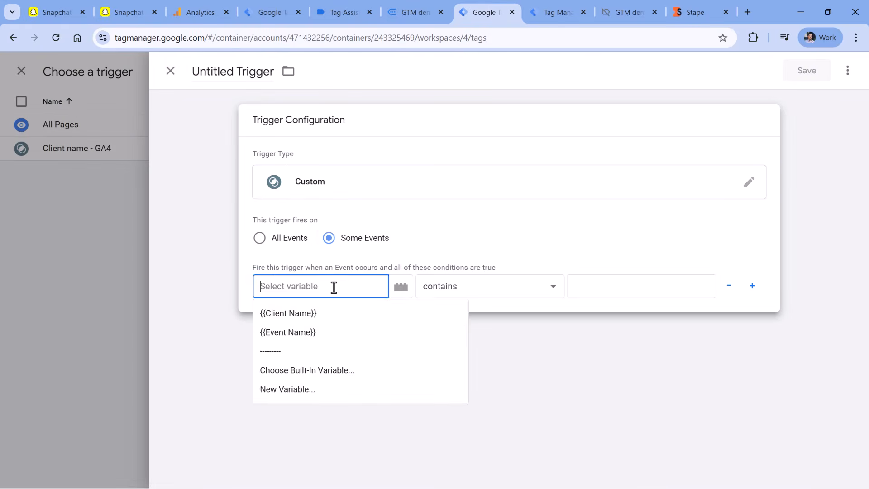
left_click(332, 286)
left_click(332, 286)
left_click(311, 338)
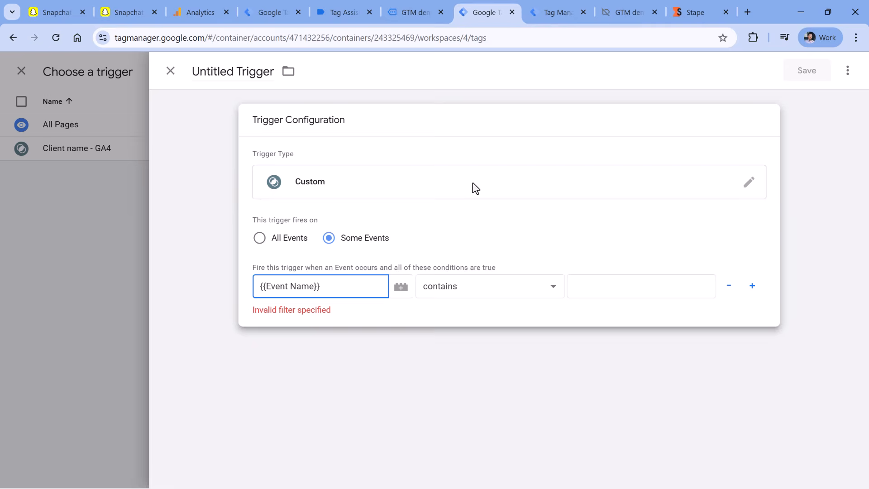
left_click(488, 286)
left_click(488, 31)
left_click(585, 282)
type("page_")
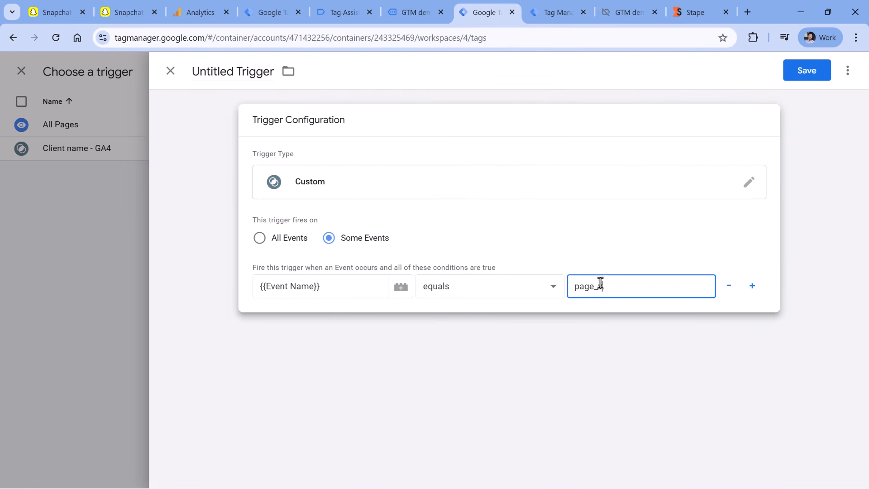
type("view")
Add a second trigger condition requiring that Client Name equals GA4
left_click(752, 286)
left_click(343, 314)
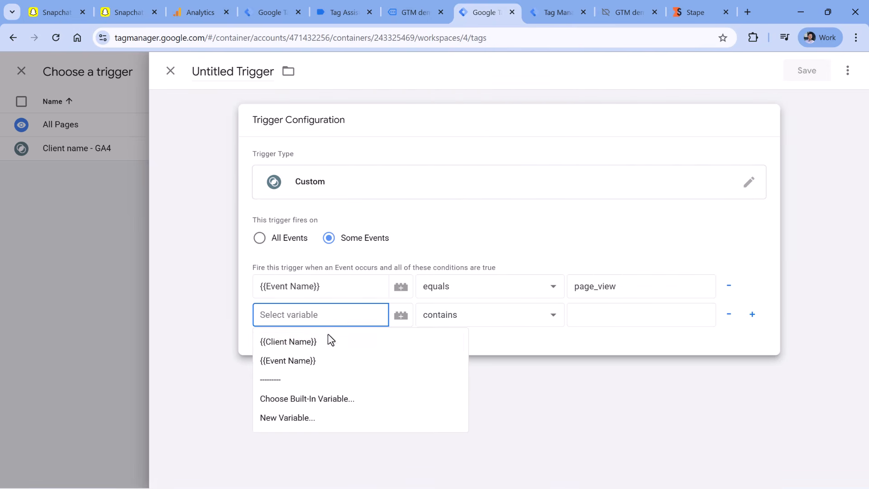
left_click(330, 341)
left_click(489, 314)
left_click(437, 60)
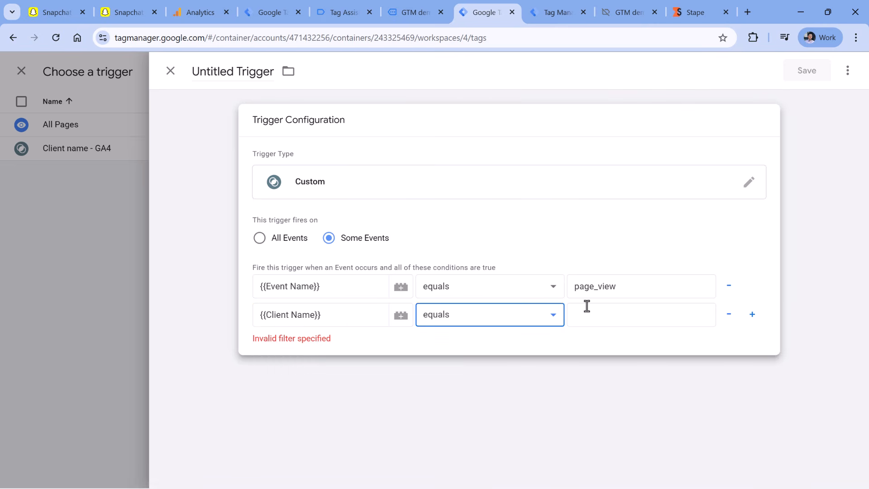
left_click(587, 305)
type("GA4")
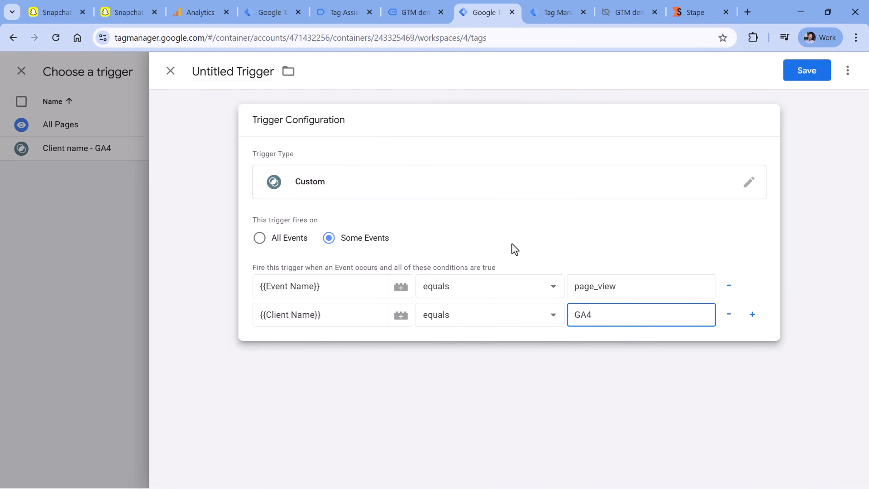
left_click(342, 318)
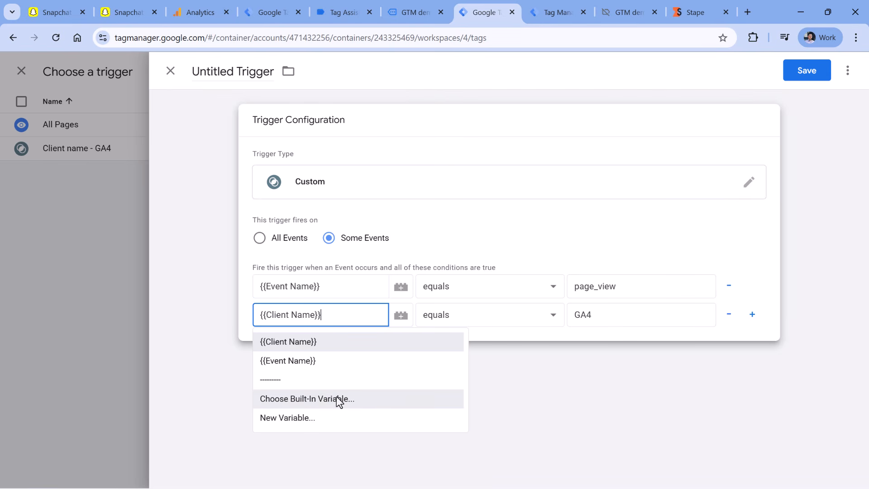
left_click(479, 249)
Name the trigger "GA4 page_view" and save it to the Snapchat tag
left_click(233, 74)
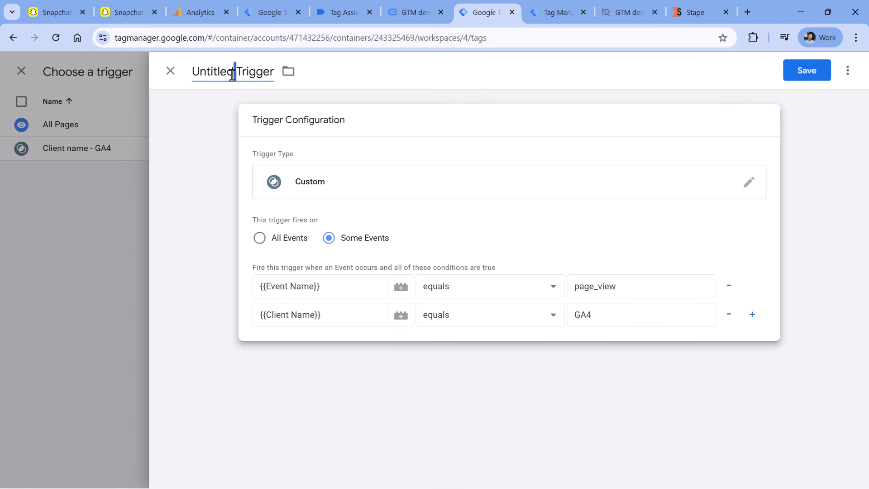
triple_click(232, 74)
type("GA")
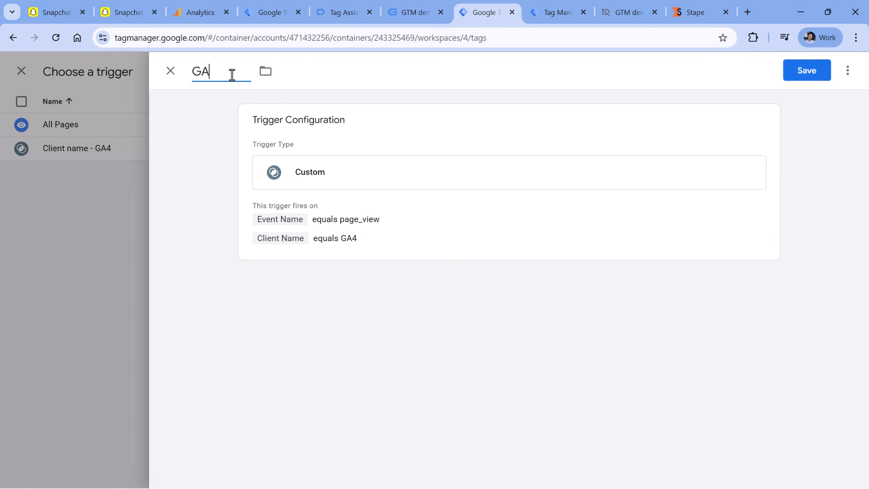
type("4 page_view")
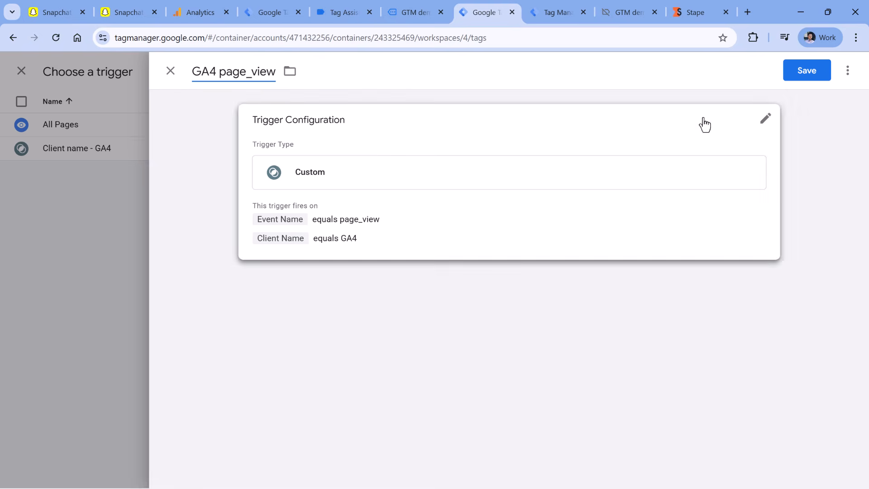
left_click(826, 72)
Name the Snapchat Conversion API tag "Snap - page_view" and save it
scroll(451, 268, "up", 10)
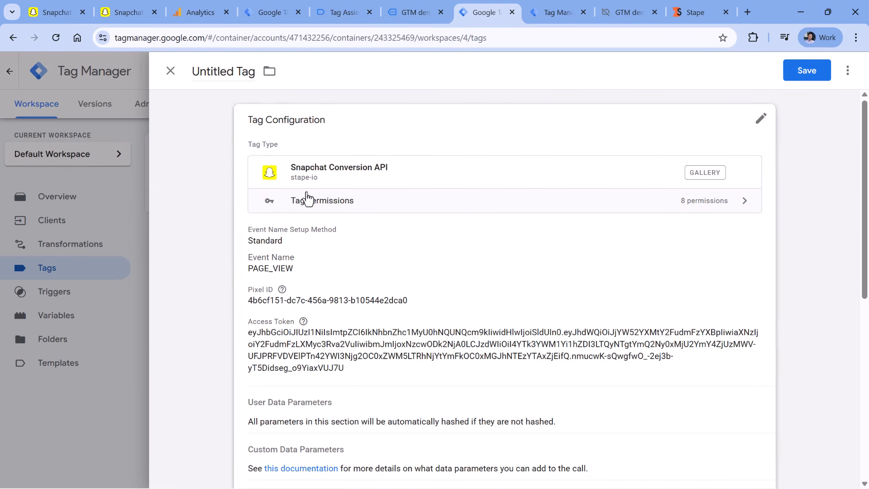
triple_click(222, 72)
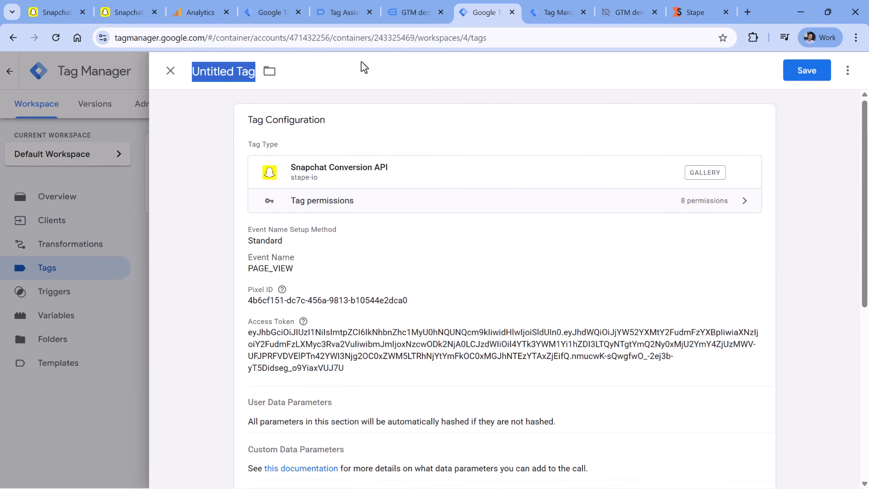
type("Snap - page_view")
left_click(806, 70)
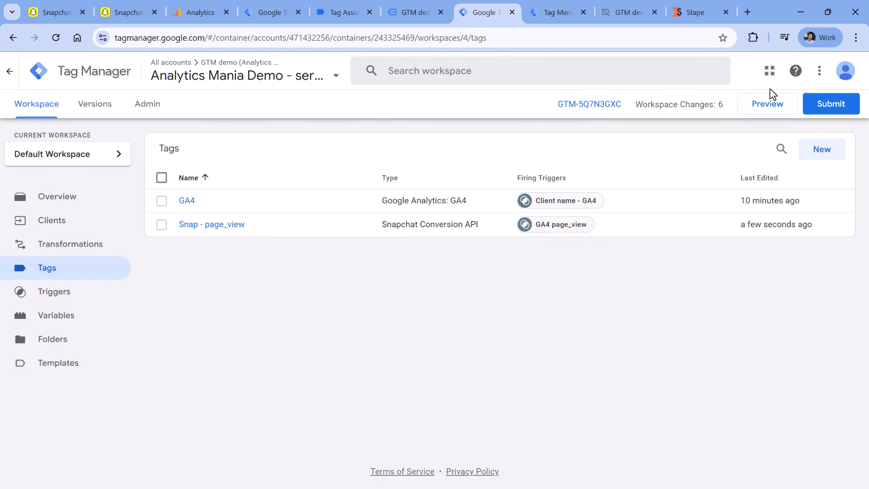
Start preview mode for the server container and the web container, and check the connected demo site in Tag Assistant
left_click(770, 114)
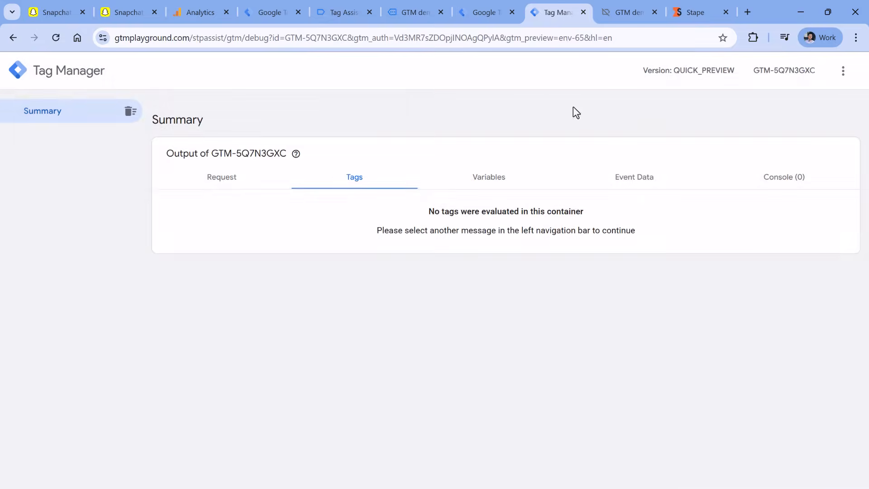
left_click(273, 12)
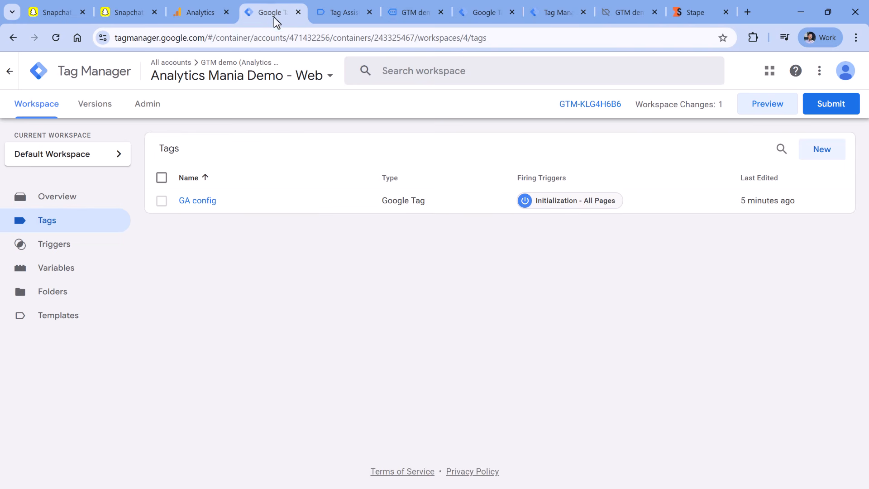
left_click(768, 107)
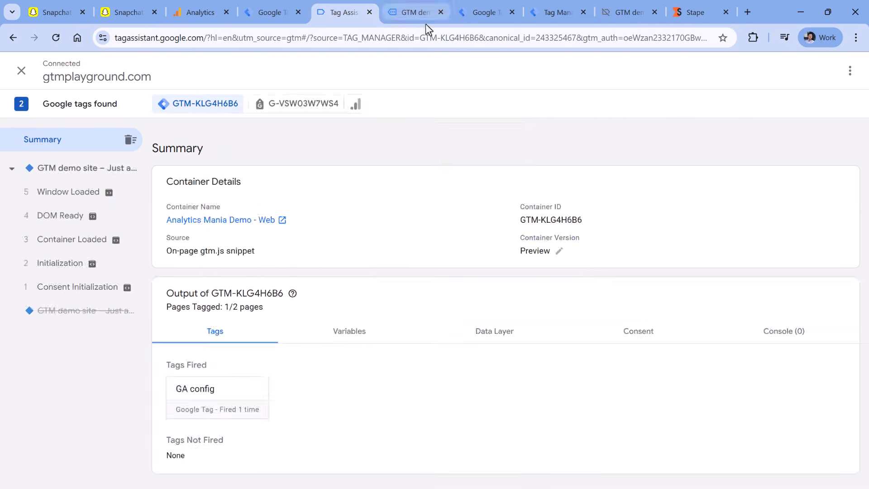
left_click(425, 18)
left_click(349, 15)
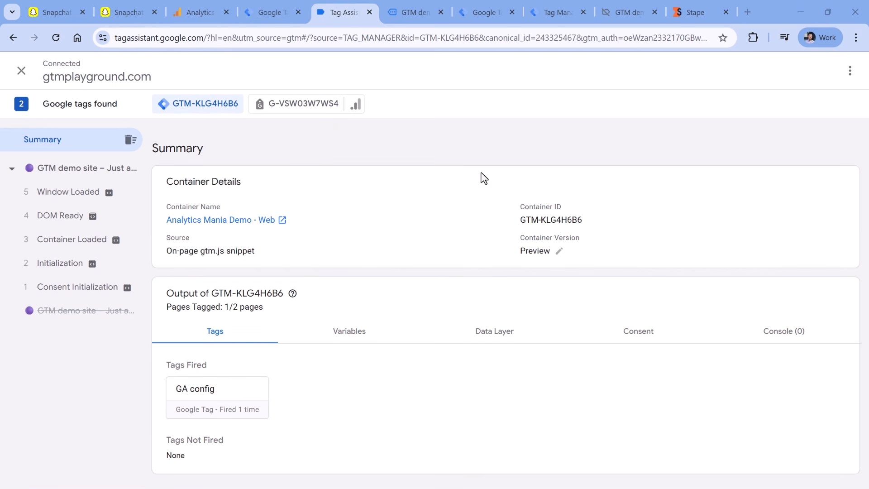
Inspect the Snap - page_view tag fired on the page_view event in the server preview, including its outgoing Snapchat request and response
left_click(553, 12)
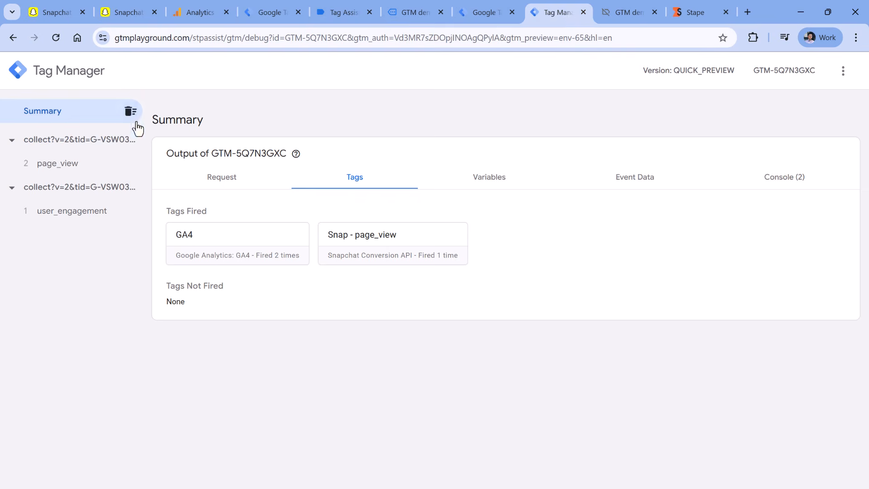
left_click(67, 166)
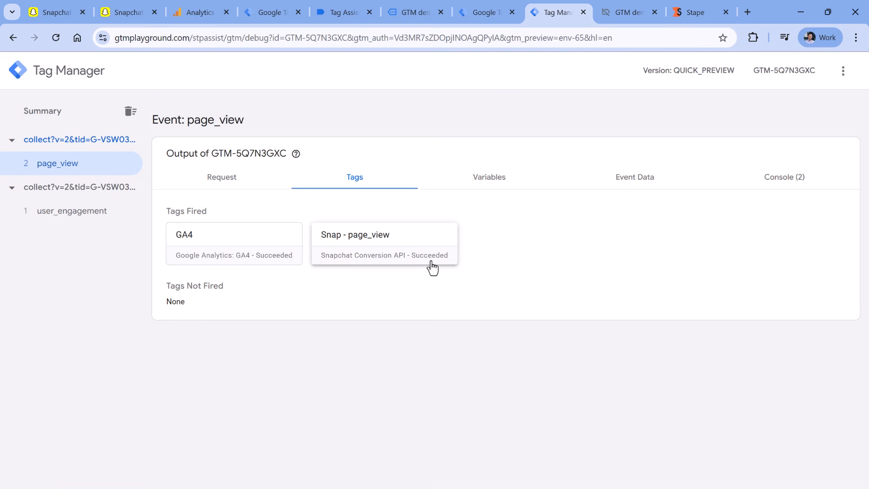
left_click(389, 245)
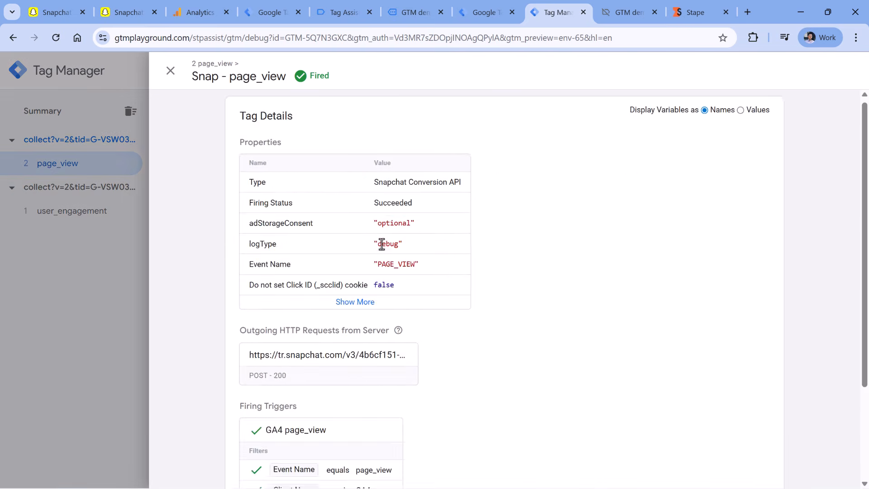
scroll(324, 234, "down", 3)
left_click(336, 239)
scroll(337, 239, "down", 1)
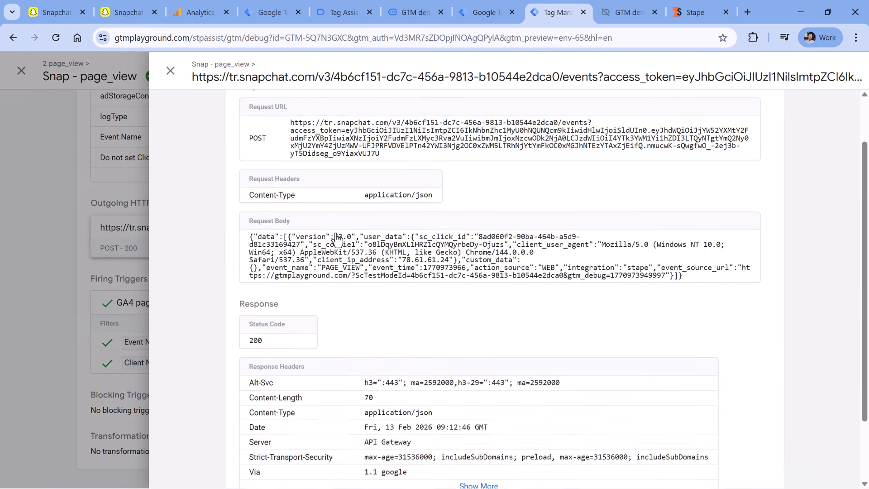
scroll(337, 239, "down", 2)
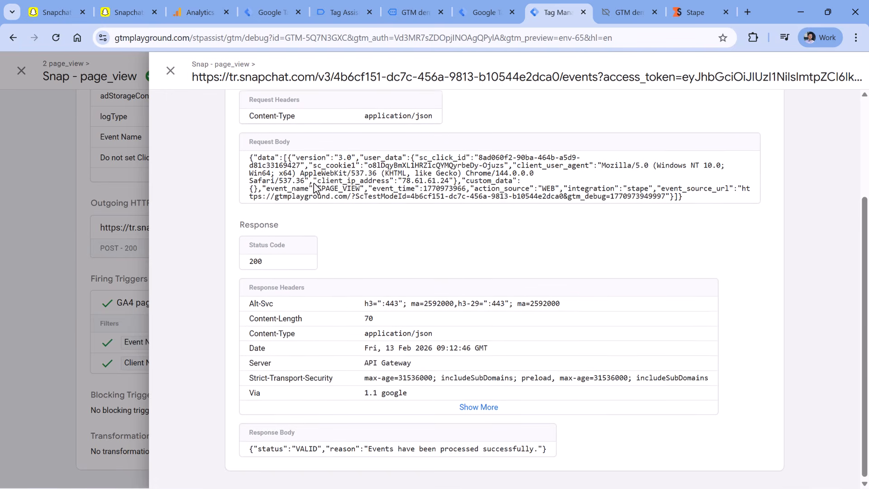
scroll(316, 198, "up", 3)
left_click(181, 81)
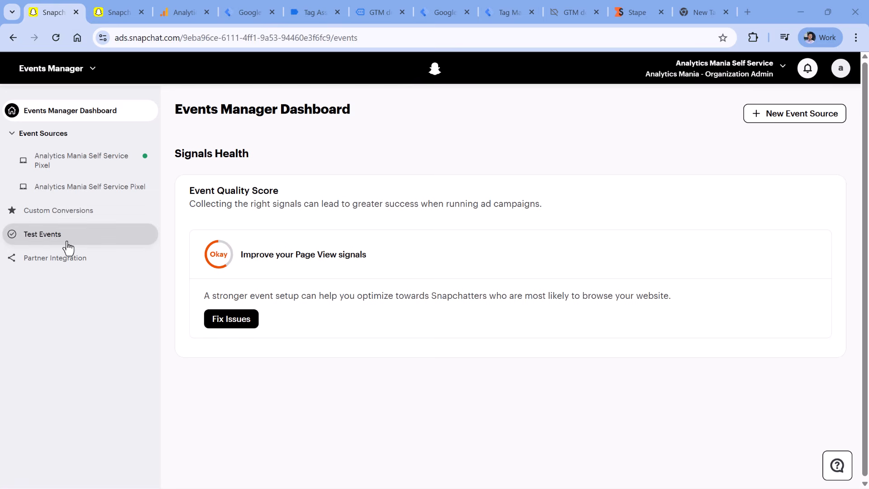
Open the Conversions API test for the Analytics Mania Self Service Pixel under Test Events in Snapchat Events Manager
left_click(53, 239)
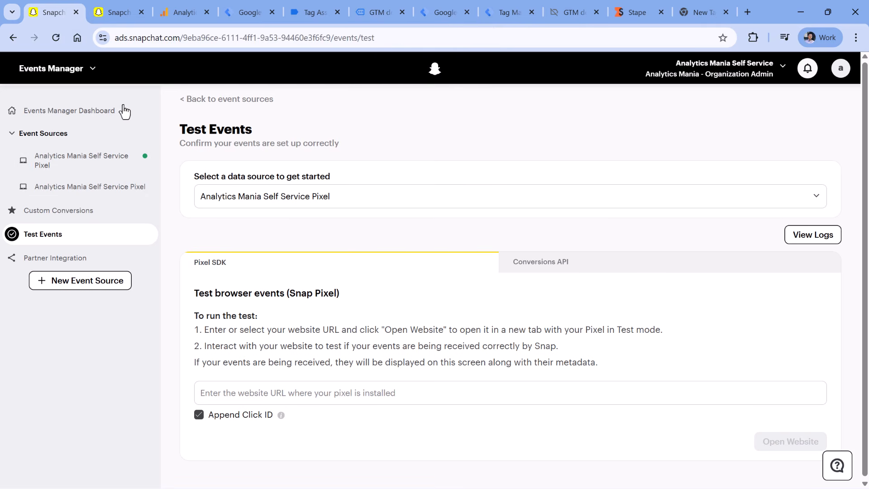
left_click(78, 163)
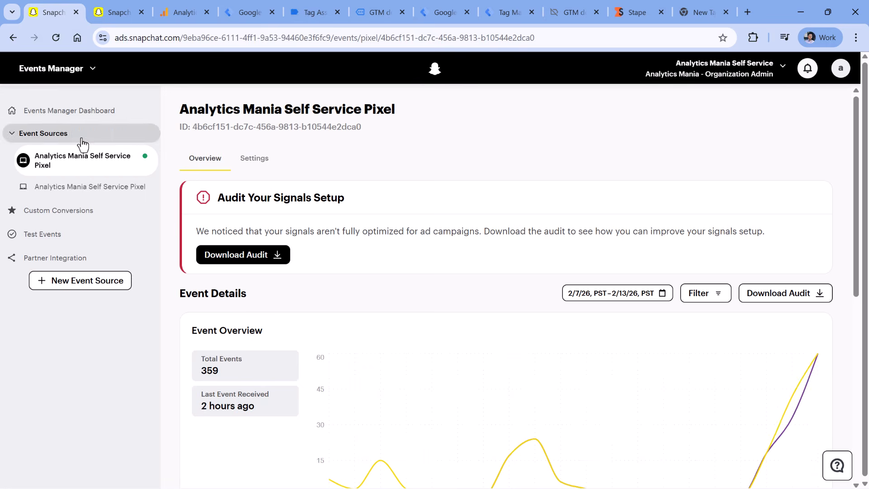
left_click(66, 237)
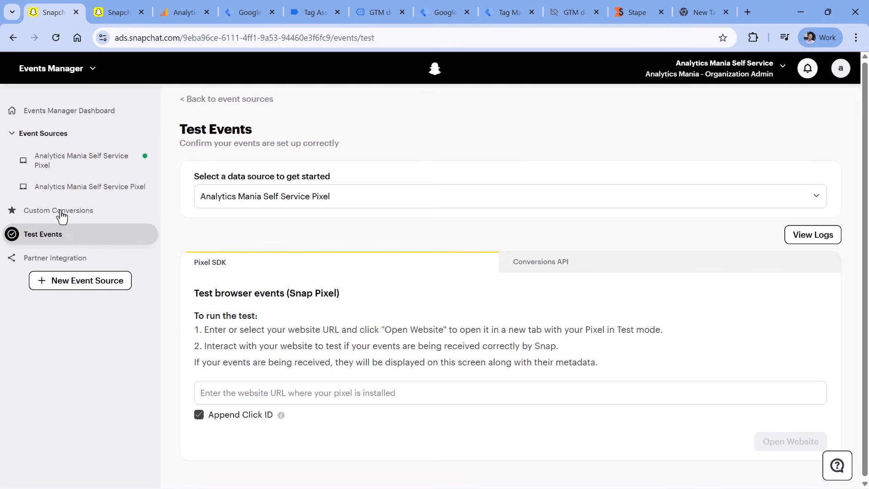
left_click(553, 261)
scroll(554, 266, "down", 1)
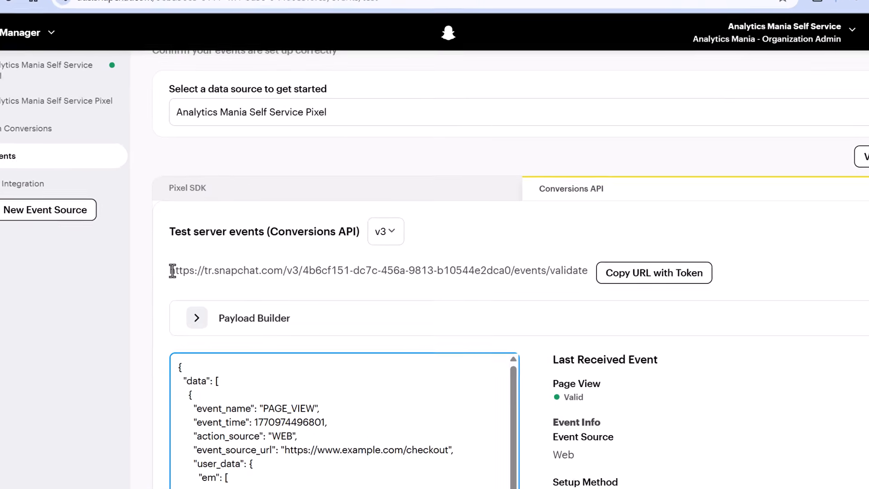
Examine the Conversions API test endpoint URL, especially its validate ending
left_click_drag(172, 270, 567, 270)
left_click(531, 270)
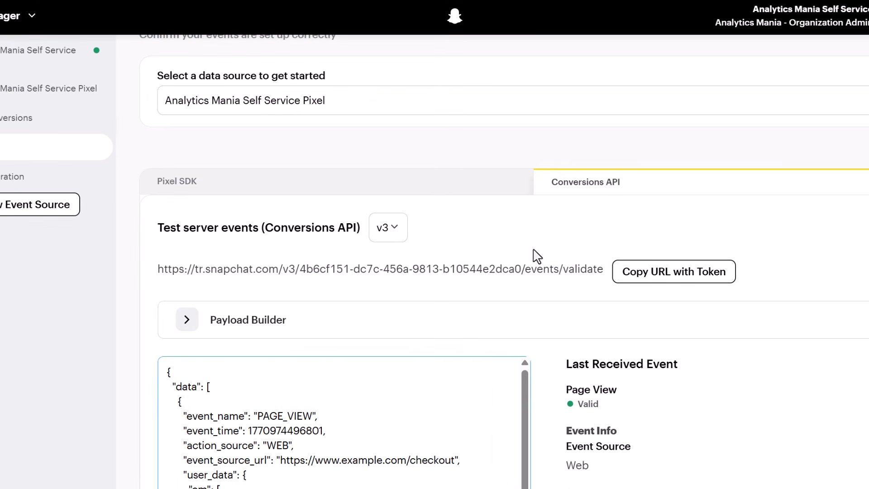
double_click(540, 270)
left_click(577, 294)
double_click(579, 270)
left_click_drag(561, 270, 602, 271)
Enable Test Mode in the Snap - page_view tag of the server container in Tag Manager
left_click(433, 6)
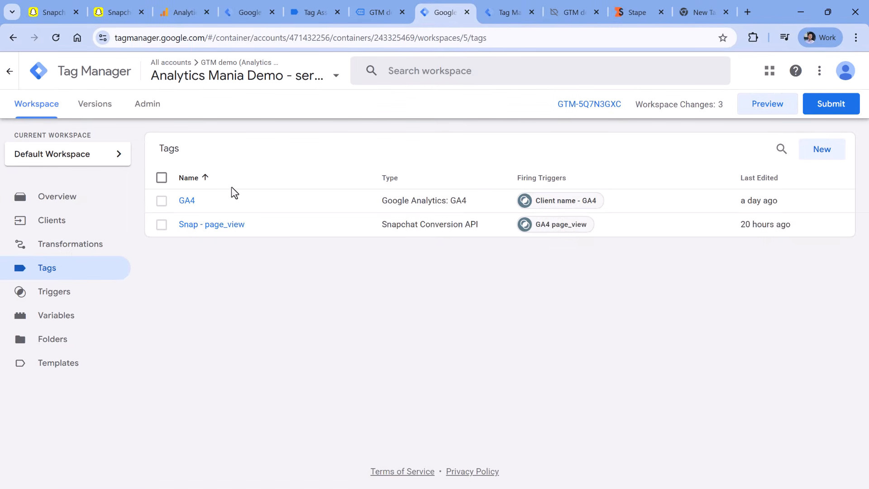
left_click(218, 225)
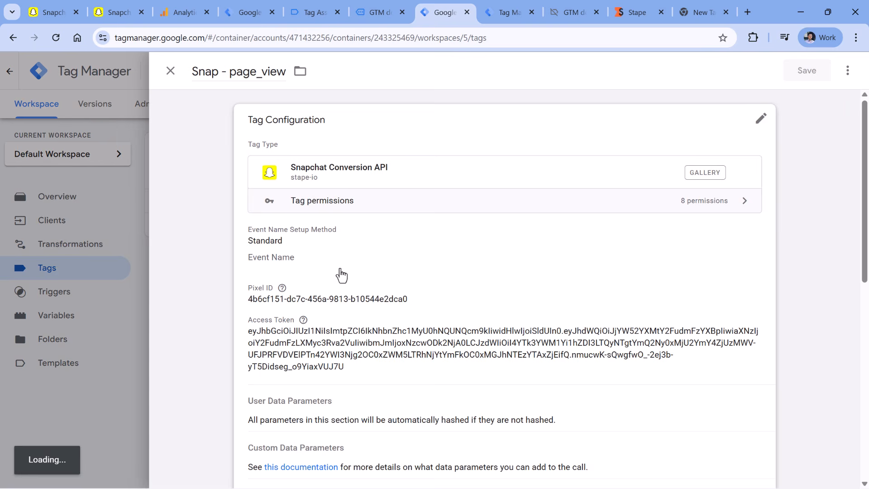
left_click(413, 320)
scroll(407, 271, "down", 3)
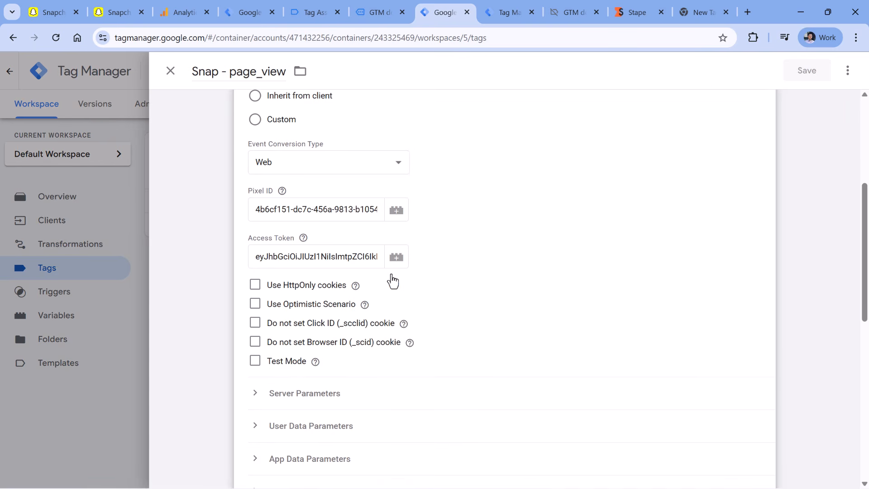
left_click(256, 365)
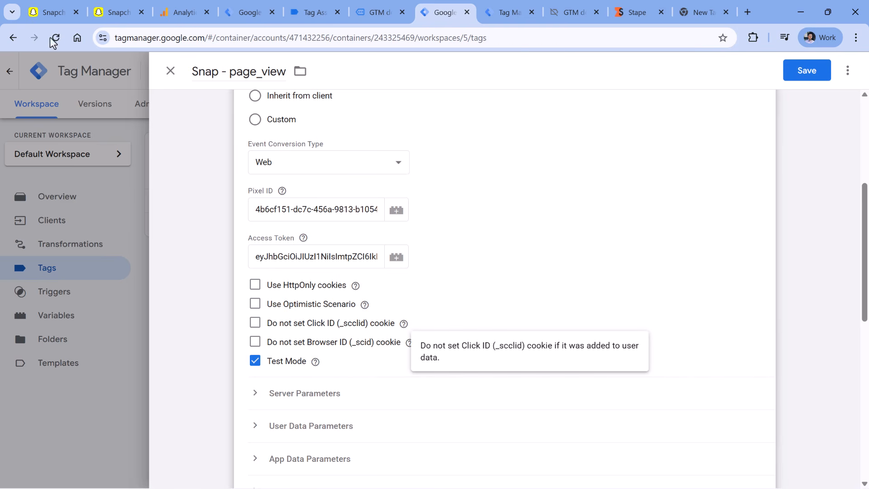
Examine the last received Page View event in Snapchat's Conversions API test, including its metadata, user data and regular parameters
left_click(53, 12)
left_click(385, 339)
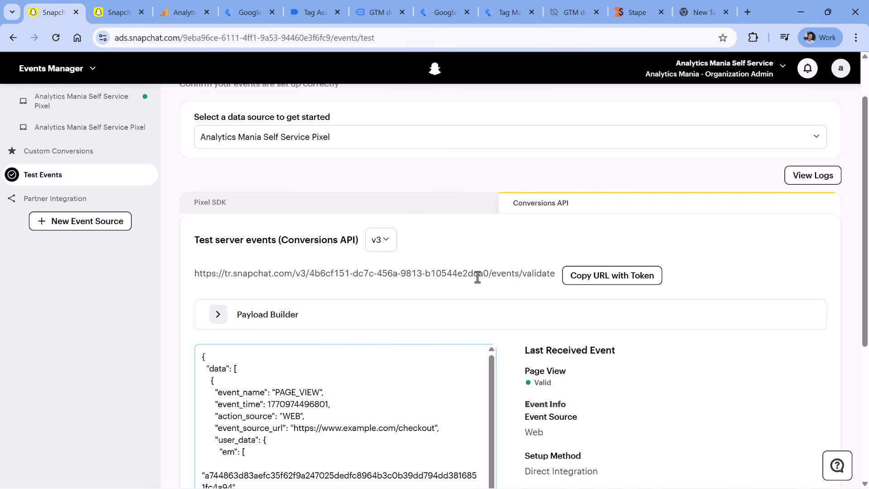
scroll(474, 242, "down", 3)
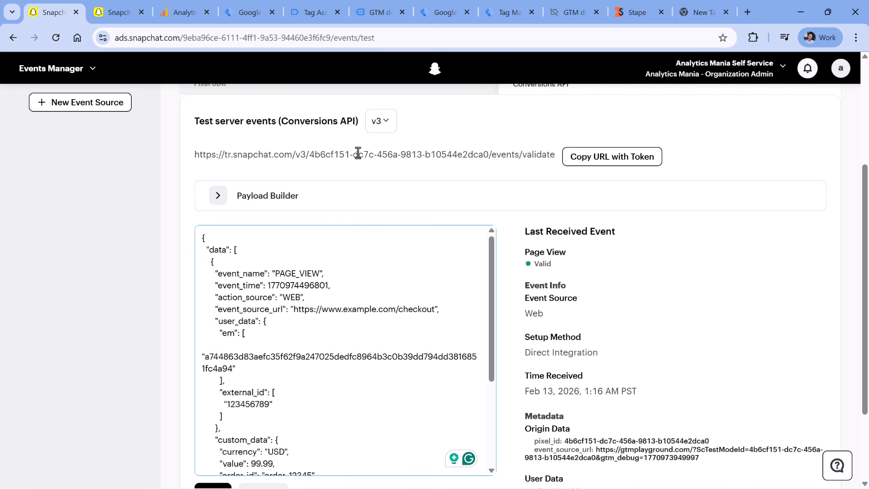
scroll(551, 176, "down", 3)
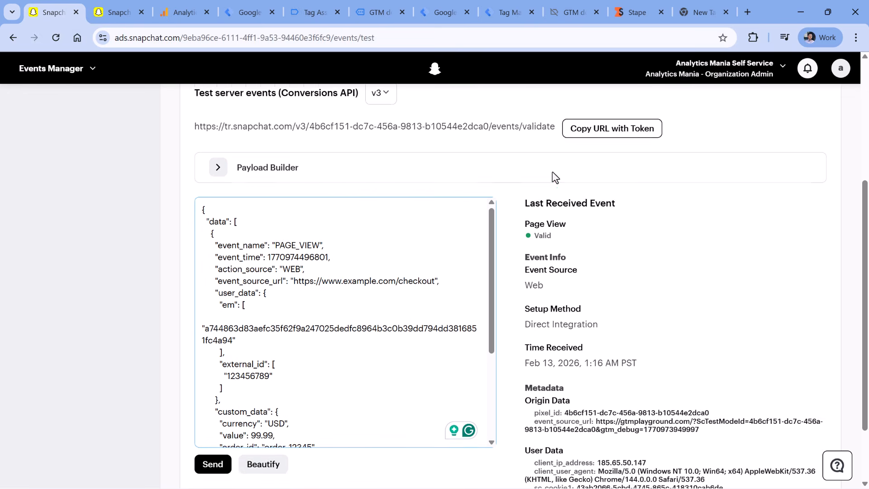
left_click_drag(524, 120, 682, 390)
left_click(681, 390)
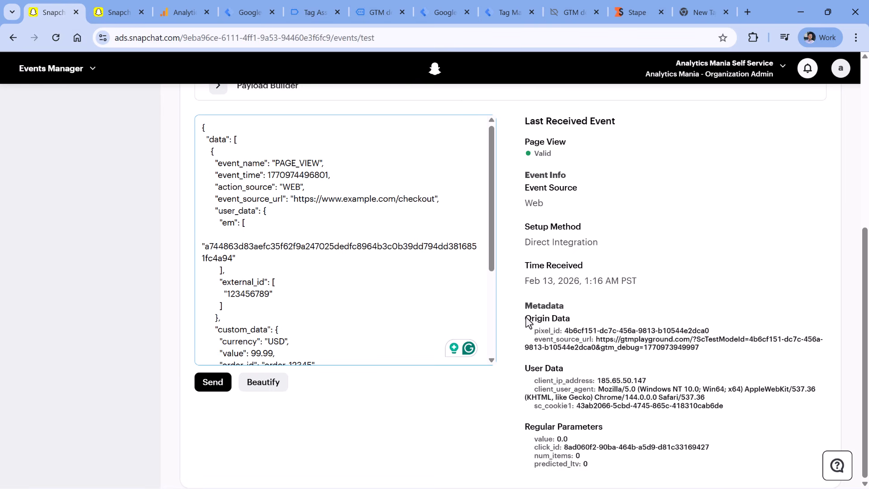
left_click_drag(525, 318, 634, 458)
left_click(616, 430)
scroll(468, 164, "up", 6)
Make a test purchase on the demo site's GA4 purchase tracking page
left_click(316, 5)
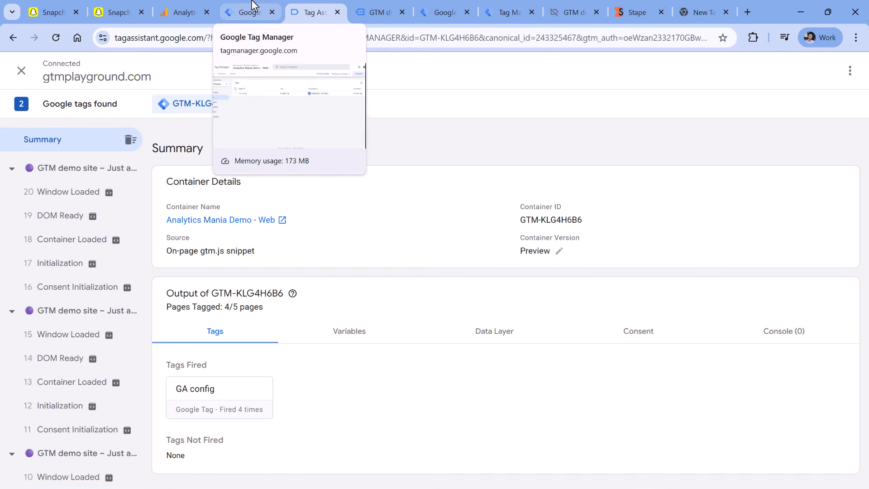
left_click(252, 9)
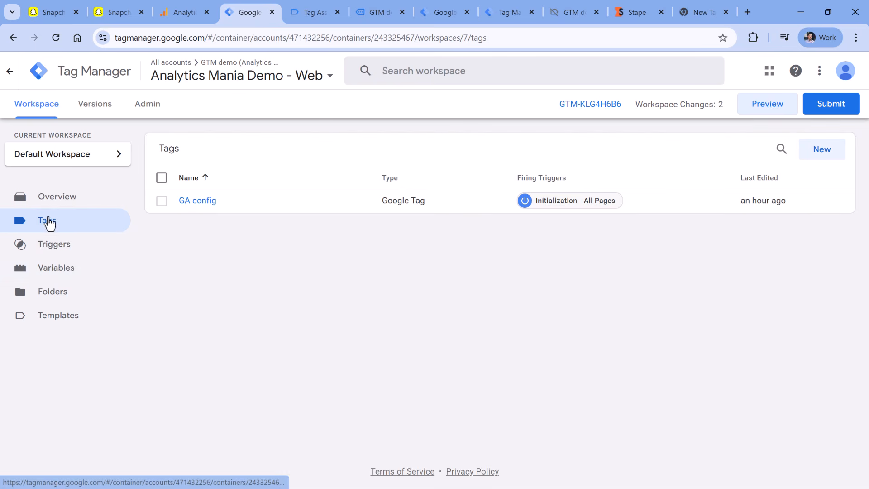
left_click(379, 11)
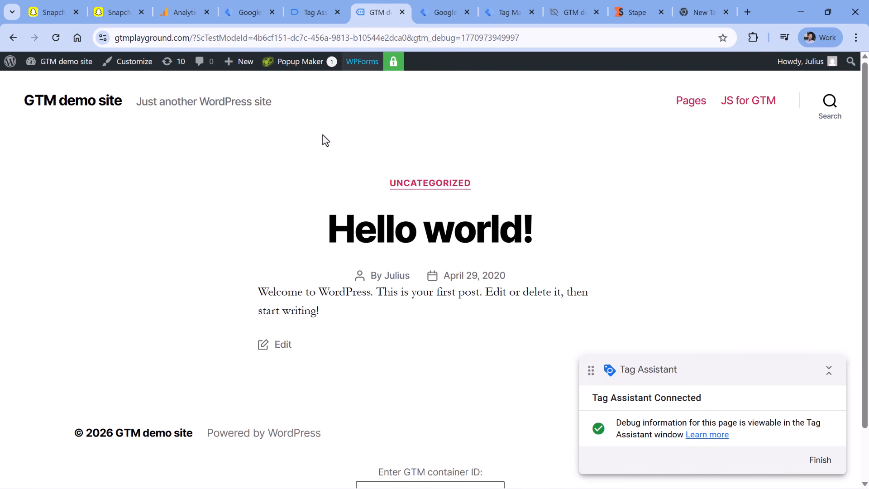
left_click(695, 106)
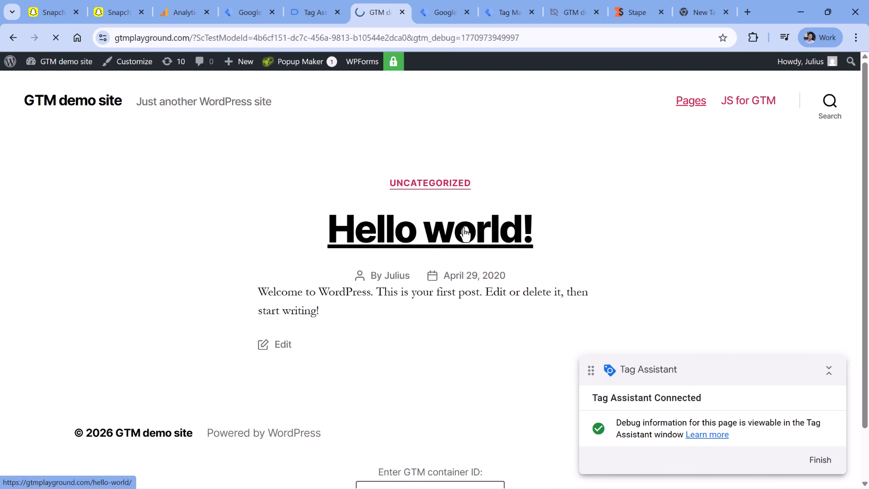
scroll(439, 157, "down", 3)
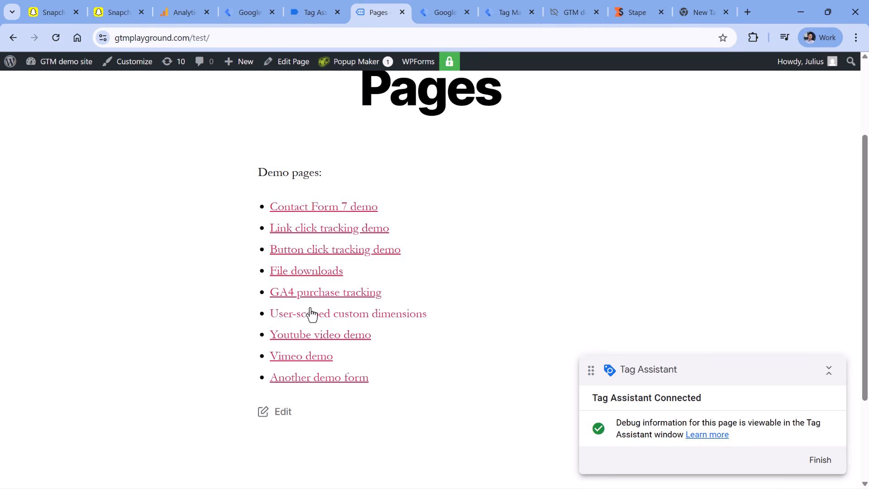
left_click(325, 292)
scroll(402, 201, "down", 10)
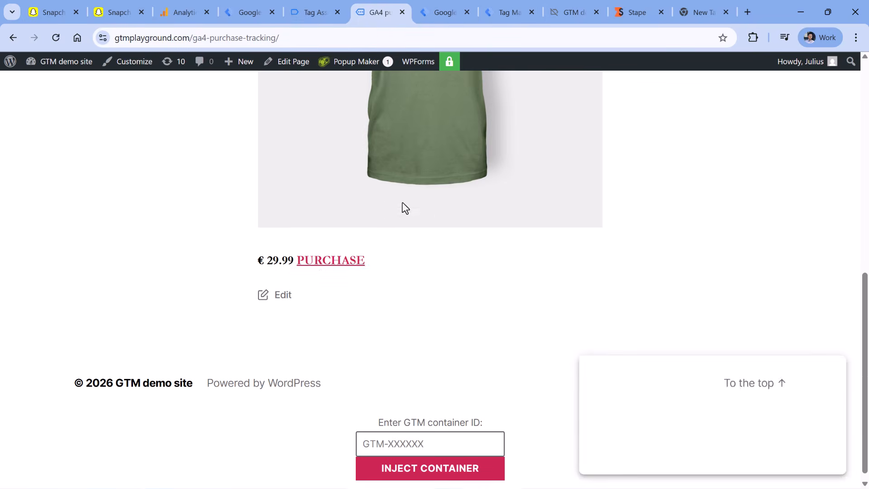
left_click(326, 253)
Inspect the purchase event's data layer values in Tag Assistant, especially the ecommerce object and the event name
left_click(312, 7)
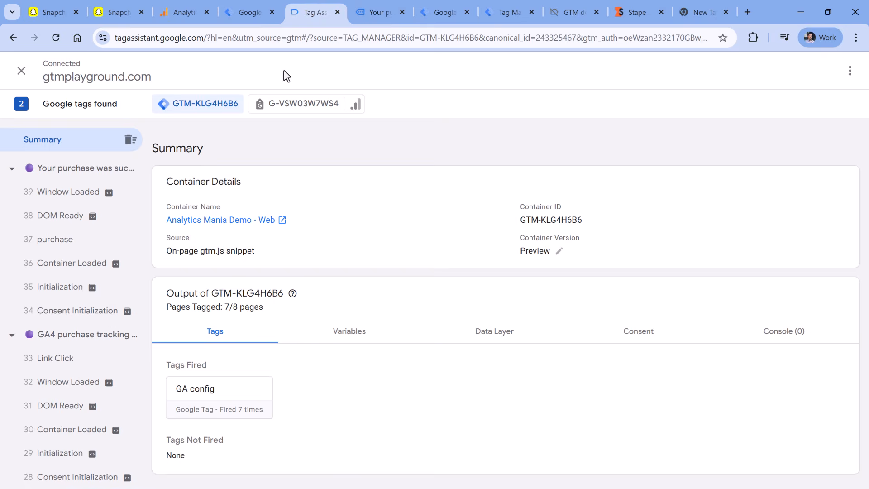
left_click(57, 240)
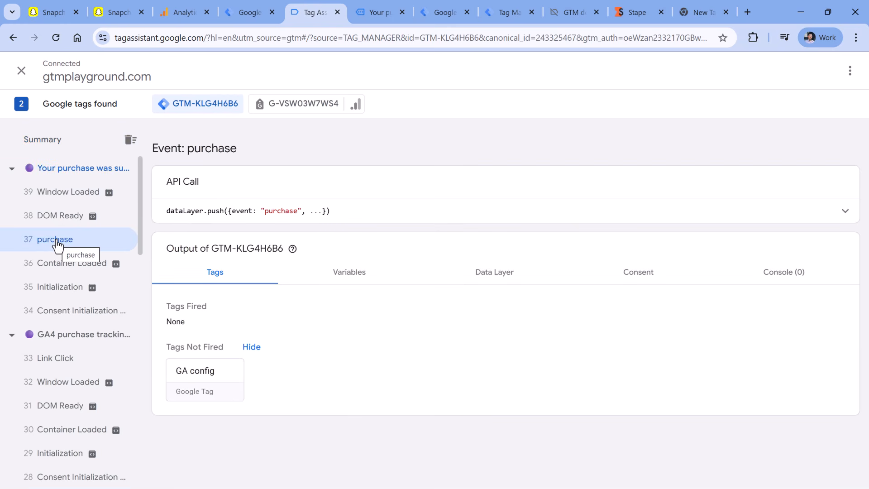
left_click(507, 274)
scroll(405, 292, "down", 2)
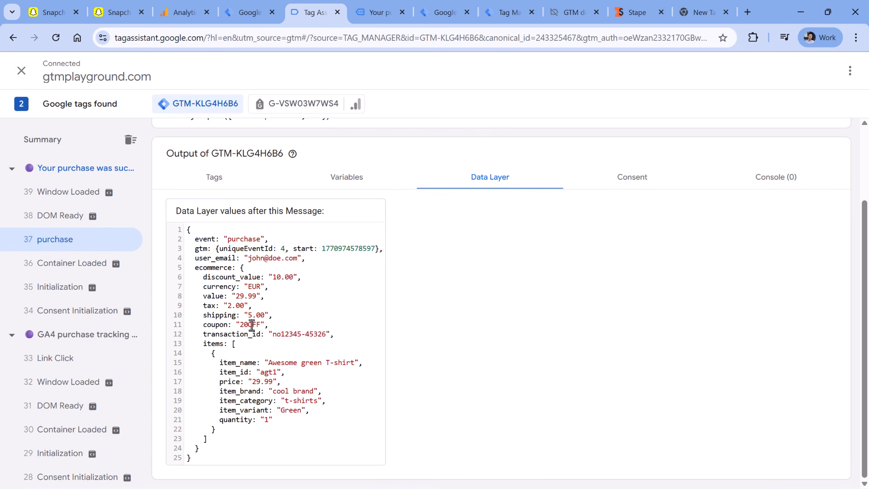
left_click_drag(195, 267, 236, 447)
left_click(266, 421)
double_click(239, 239)
Copy the Tag ID from the GA config tag in the web container and close the tag unchanged
left_click(241, 11)
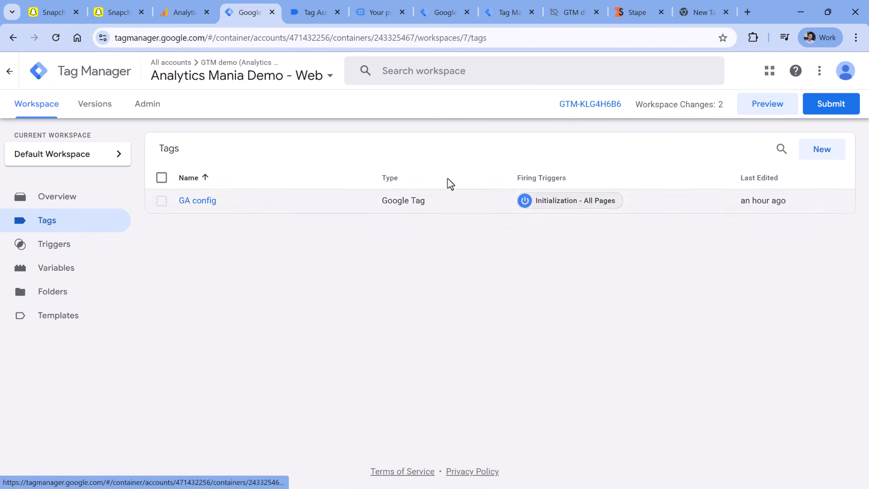
left_click(797, 152)
left_click(171, 71)
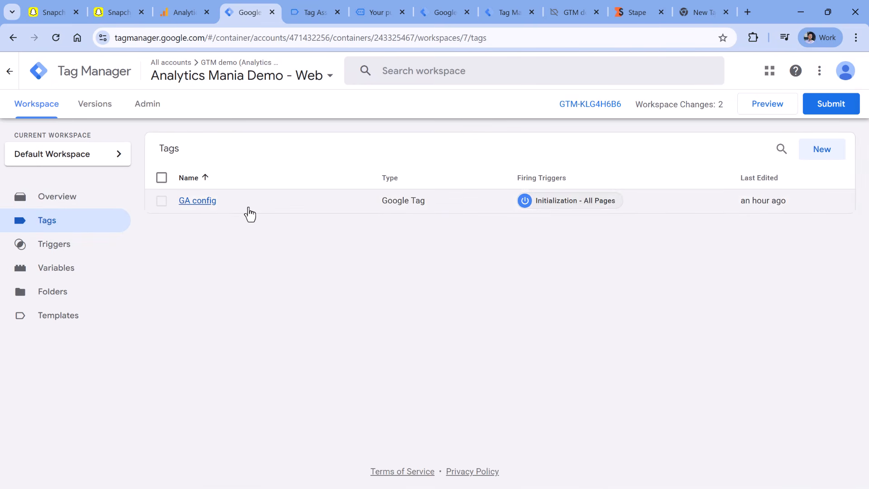
left_click(196, 202)
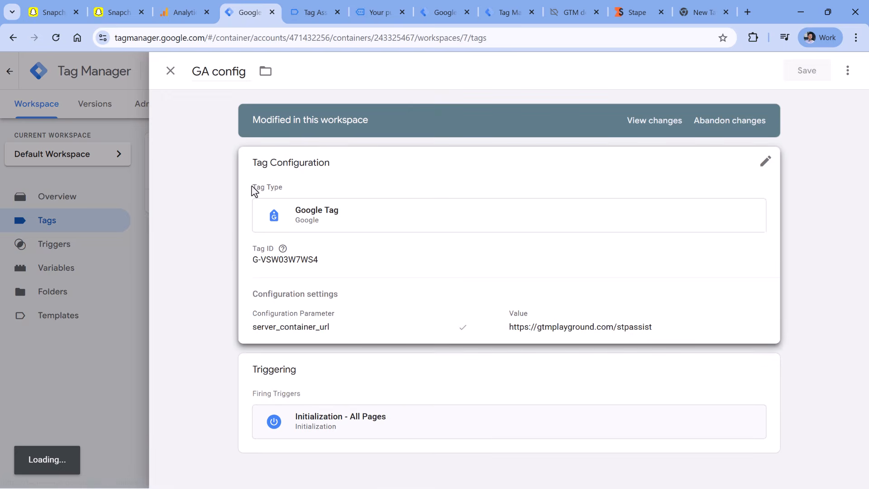
left_click(316, 267)
left_click_drag(308, 282, 250, 297)
key("ctrl+c")
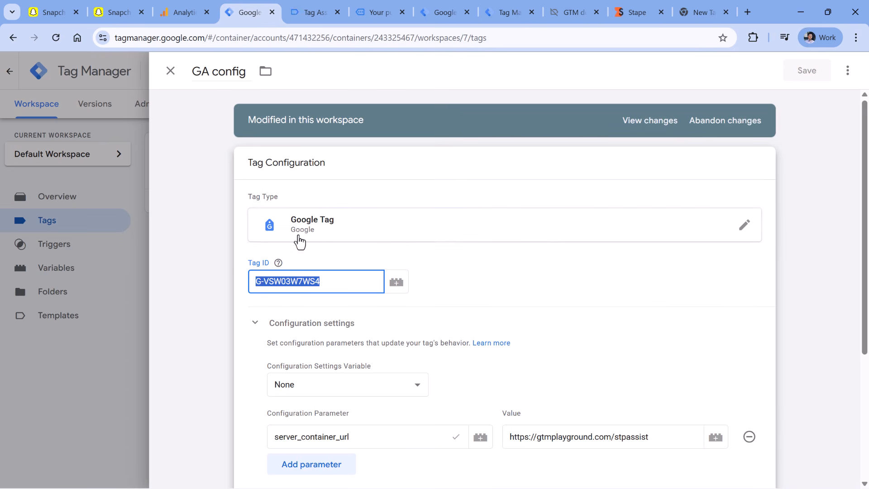
right_click(301, 287)
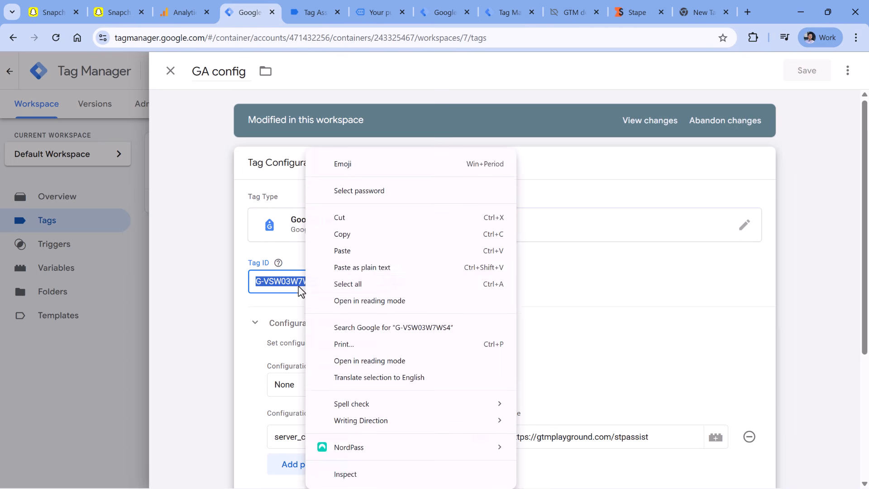
left_click(355, 235)
left_click(169, 73)
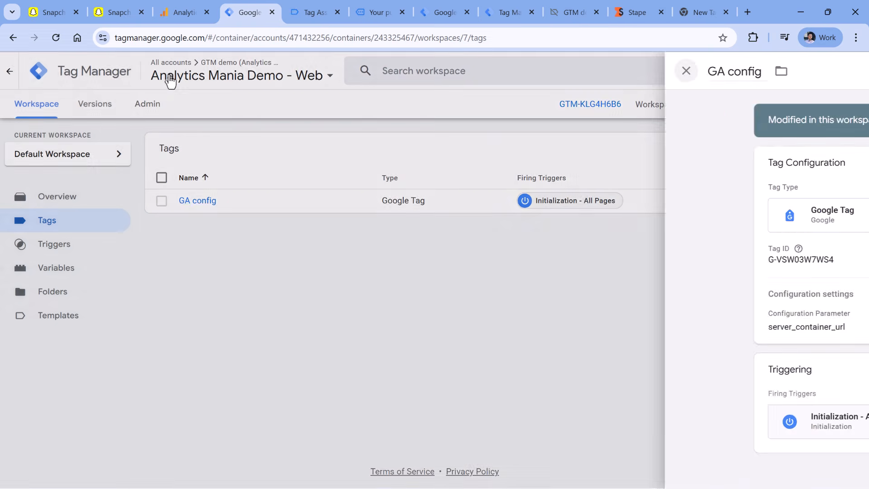
Create a Google Analytics: GA4 Event tag with Measurement ID G-VSW03W7WS4 and the event name purchase
left_click(820, 148)
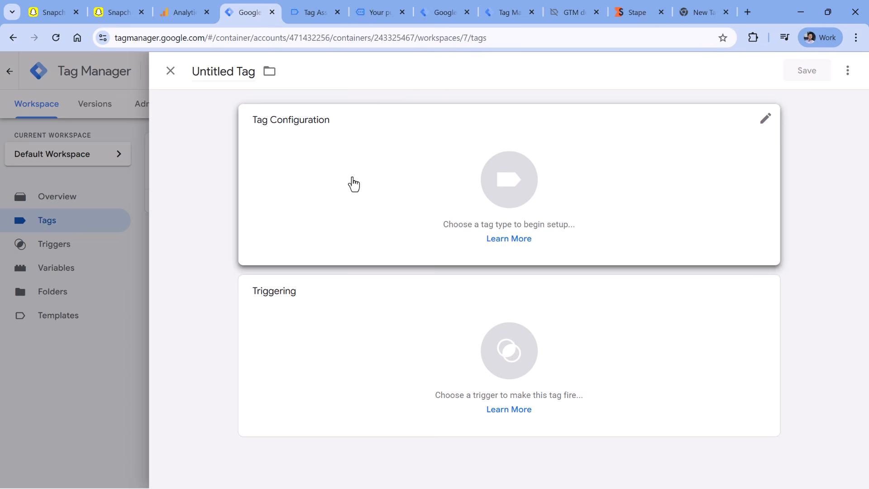
left_click(354, 184)
left_click(582, 170)
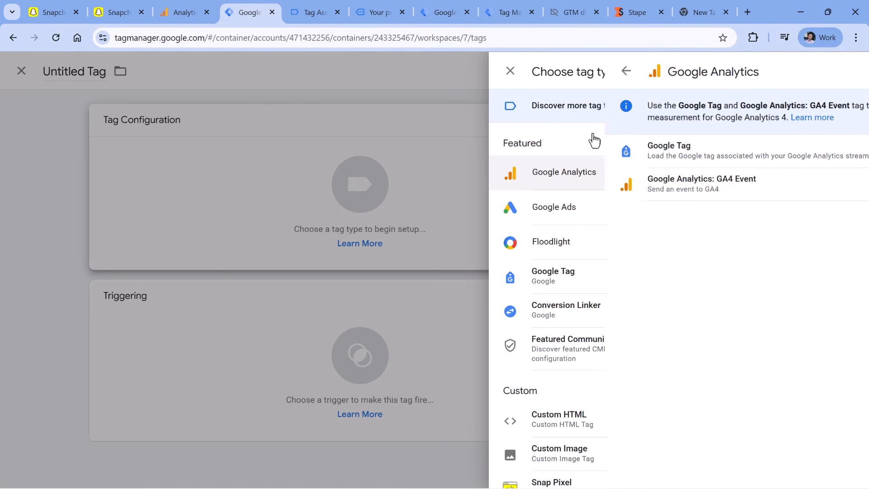
left_click(594, 198)
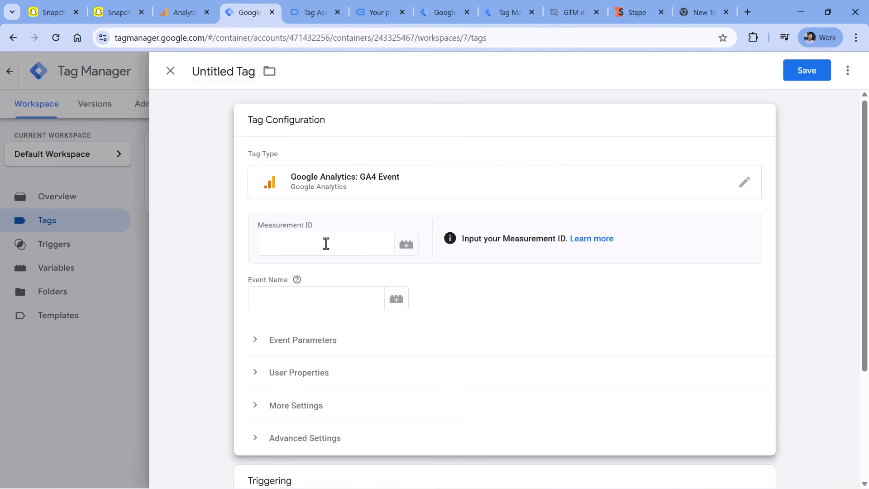
left_click(325, 243)
key("ctrl+v")
left_click(316, 299)
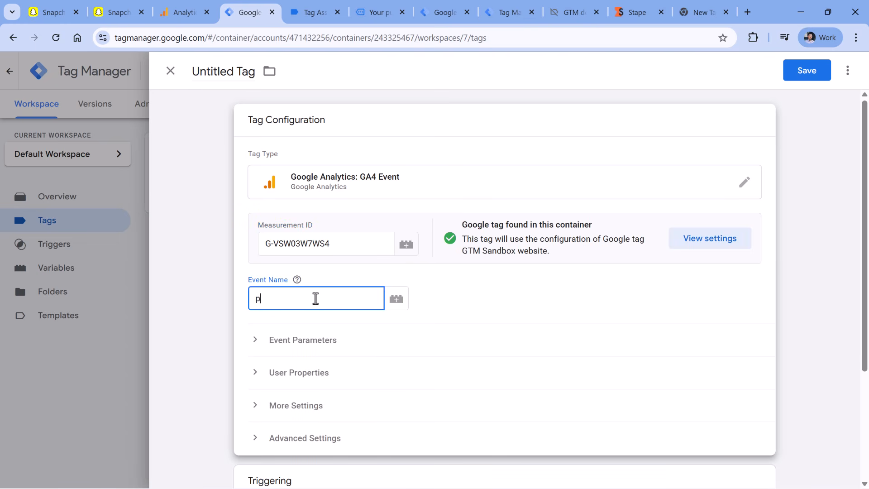
Turn on Send Ecommerce data for the purchase tag, with Data Layer as the data source
left_click(253, 405)
scroll(322, 370, "down", 3)
left_click(293, 334)
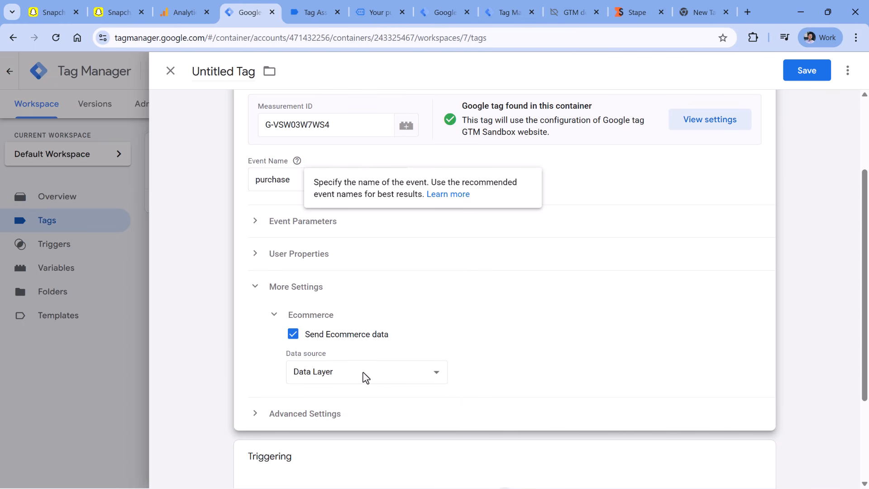
Compare the ecommerce object in the purchase event's data layer with the new tag's settings
left_click(307, 13)
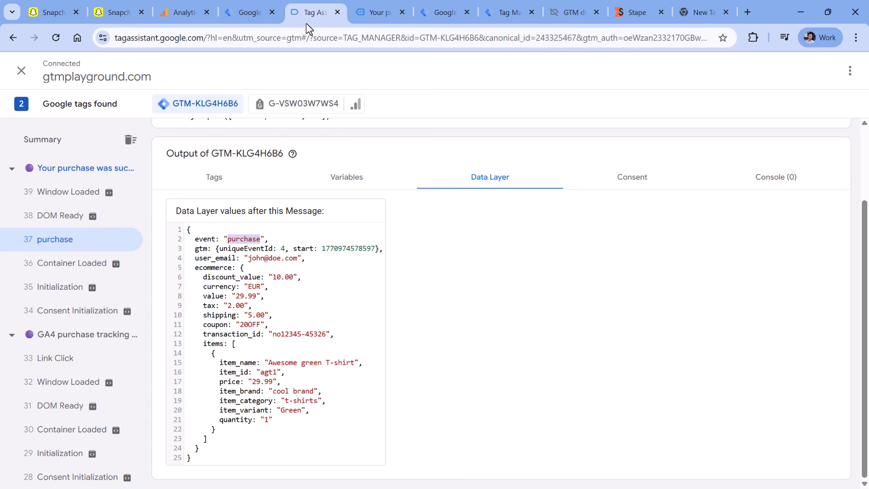
left_click_drag(194, 267, 215, 439)
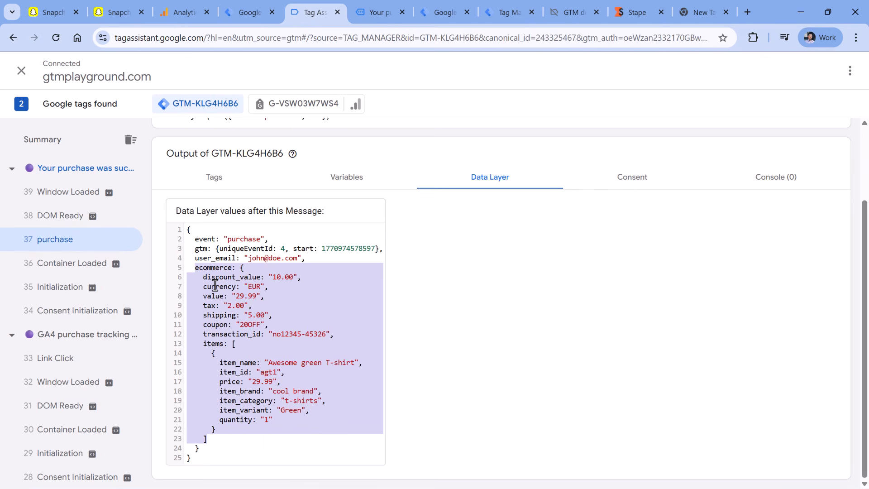
key("ctrl+shift+Tab")
scroll(449, 190, "up", 2)
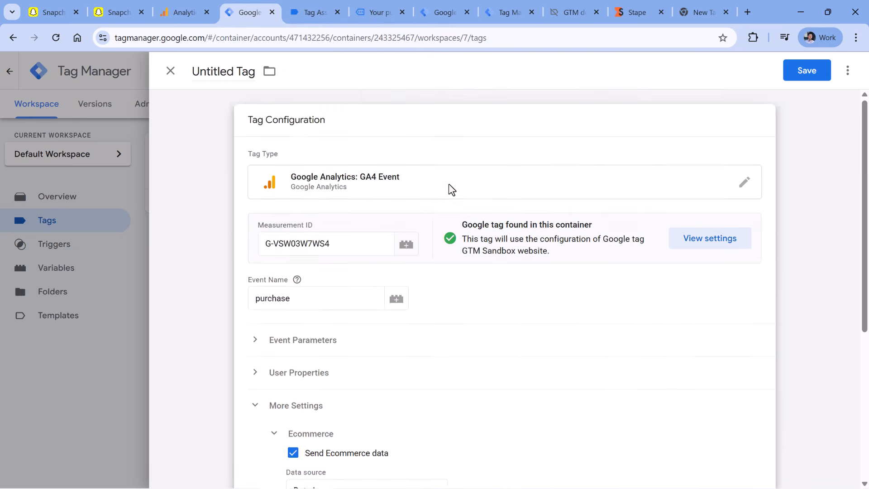
scroll(449, 183, "down", 5)
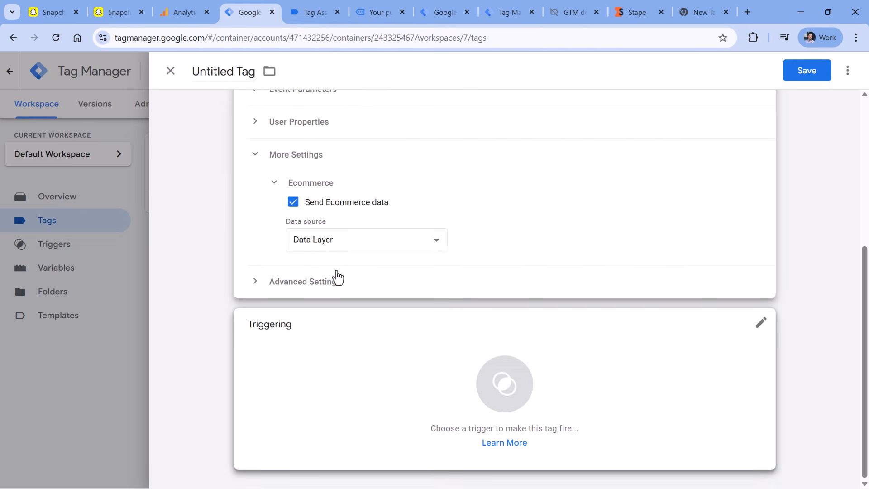
Copy the purchase event name from the purchase event's data layer in Tag Assistant
left_click(318, 11)
double_click(237, 238)
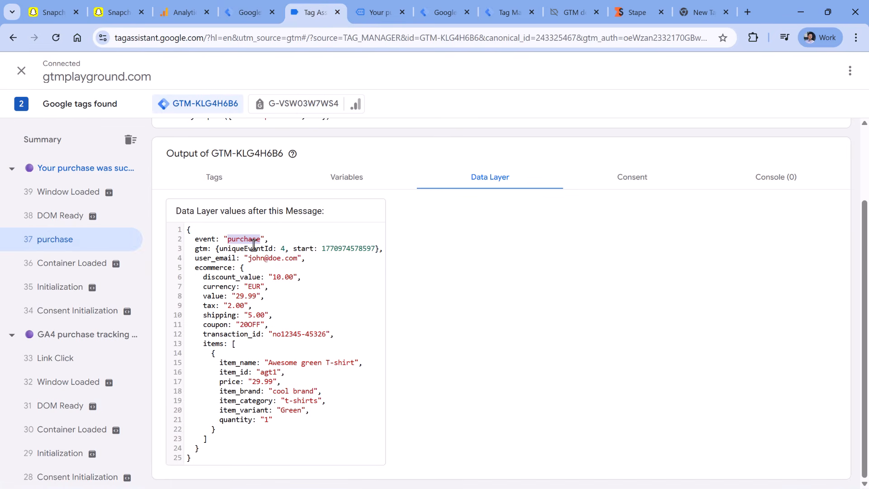
double_click(240, 238)
key("ctrl+c")
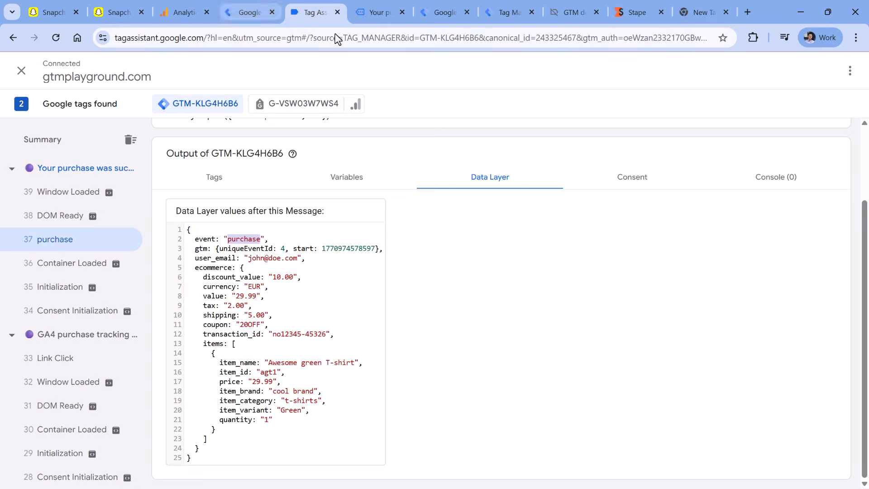
Create a Custom Event trigger for the untitled GA4 tag in the web container, with the event name purchase
left_click(245, 12)
left_click(320, 366)
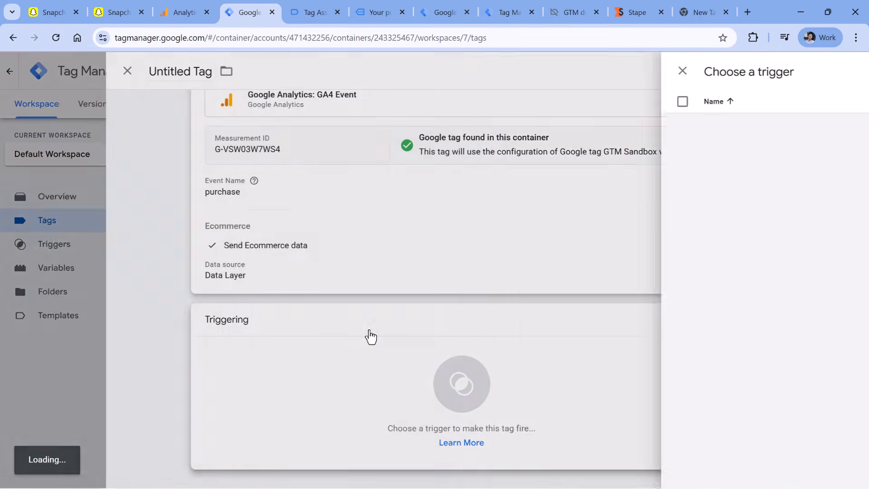
left_click(840, 77)
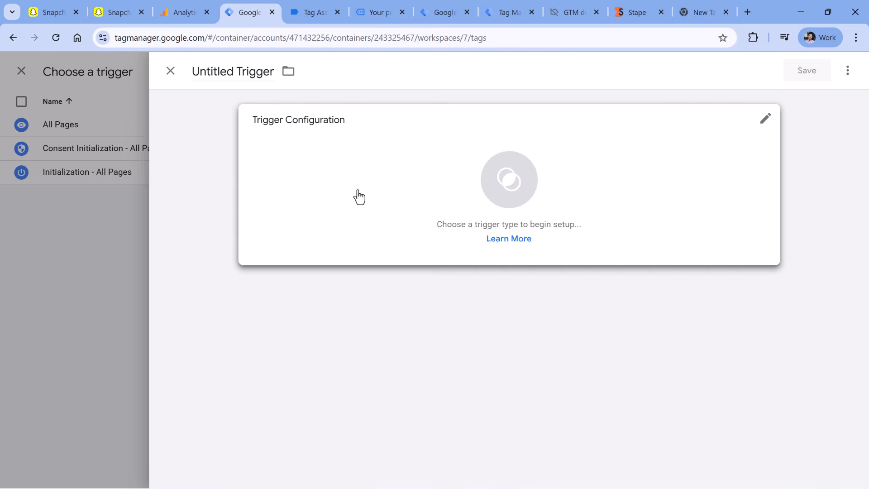
left_click(335, 149)
scroll(636, 186, "down", 4)
scroll(636, 185, "down", 2)
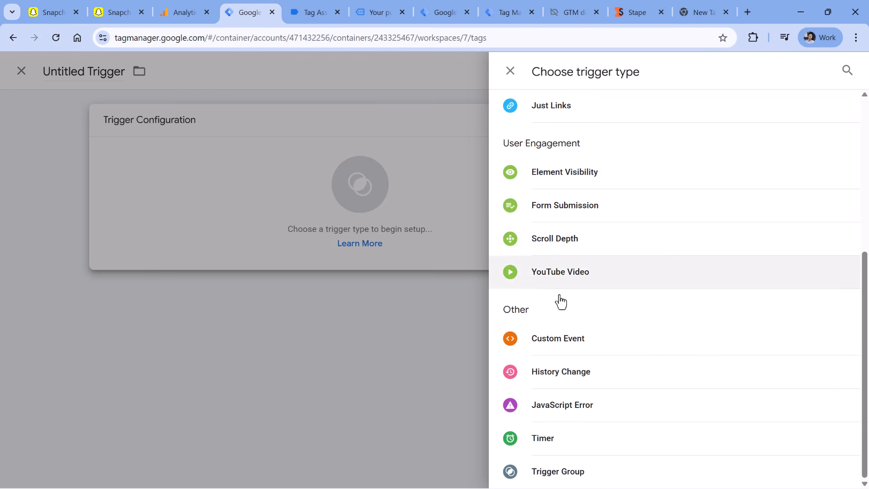
left_click(564, 339)
left_click(332, 251)
type("purchase")
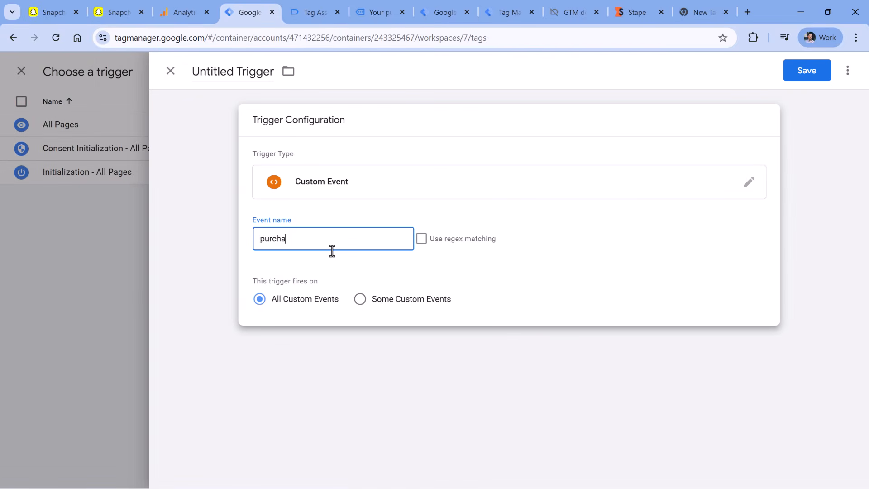
Name the trigger "custom - purchase" and save it to the tag
left_click(254, 72)
type("custom -")
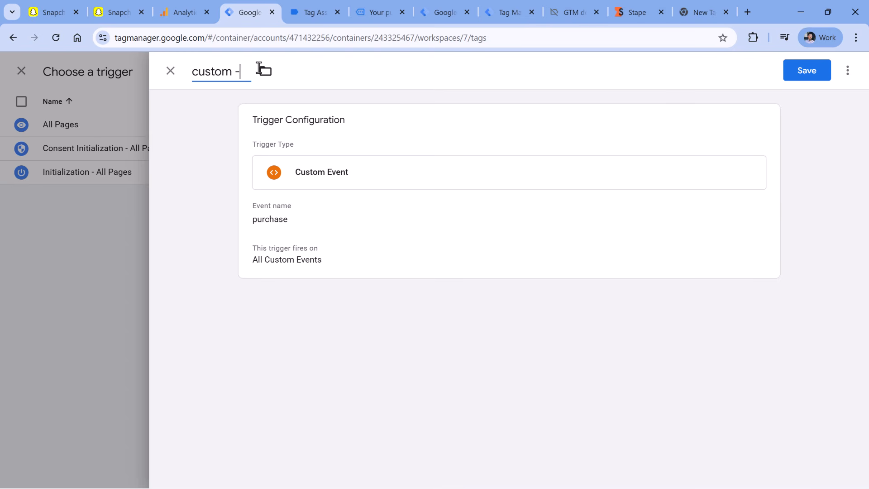
key("ctrl+v")
left_click(806, 70)
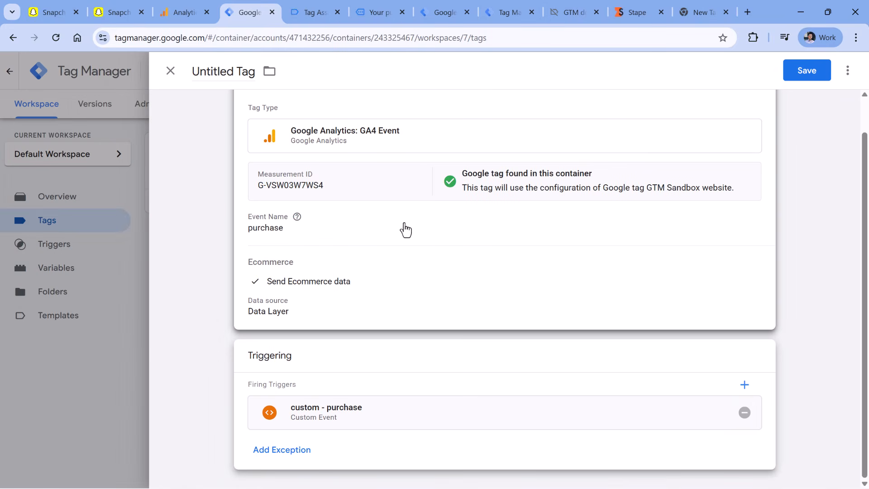
Name the tag "GA4 event - purchase" and save it
scroll(403, 229, "up", 1)
left_click(224, 74)
type("GA")
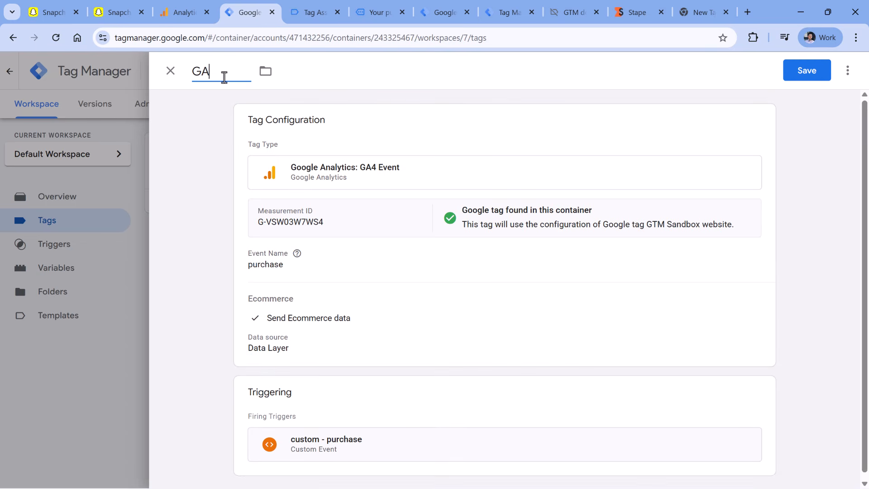
type("4 event - purchase")
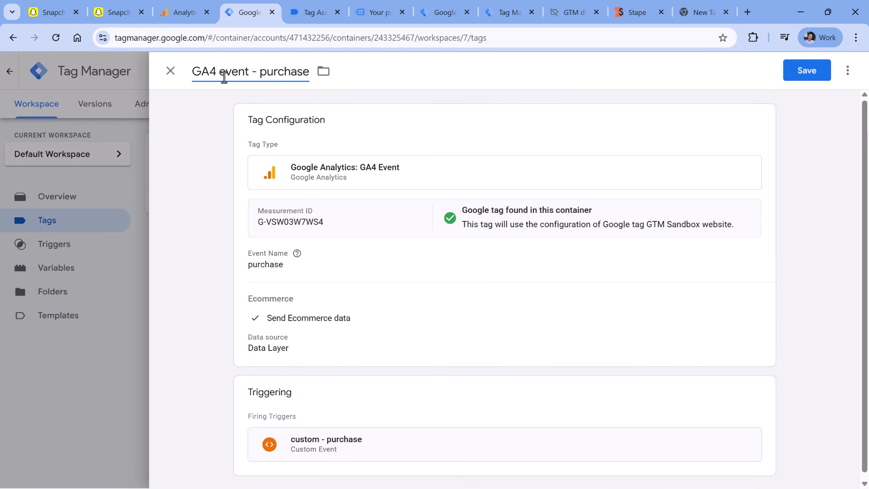
left_click(813, 76)
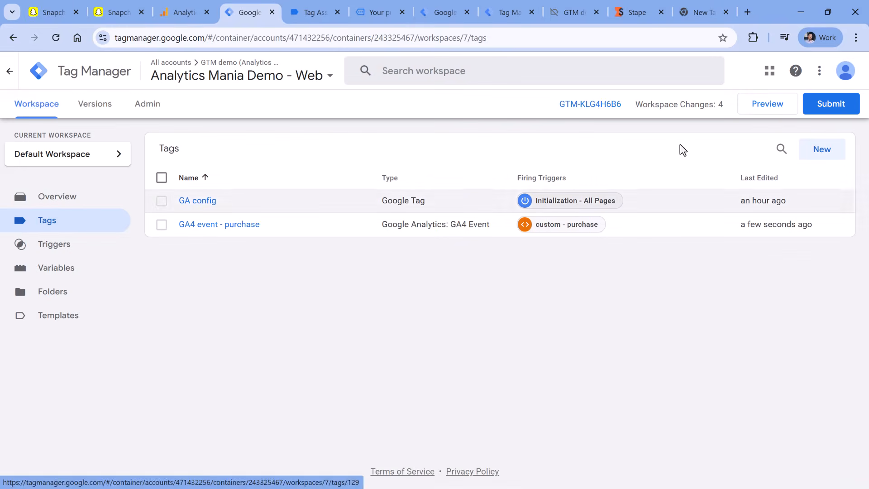
Restart preview mode for the web container and switch to the connected demo site
left_click(779, 104)
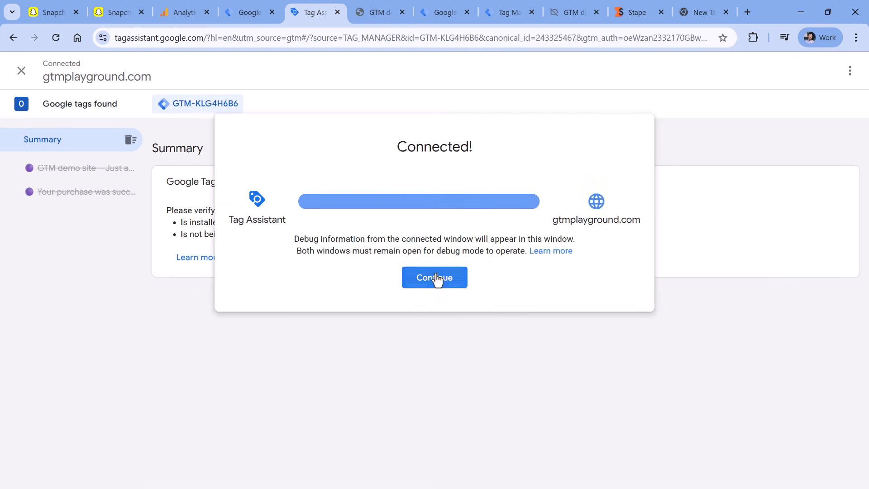
left_click(435, 278)
left_click(379, 13)
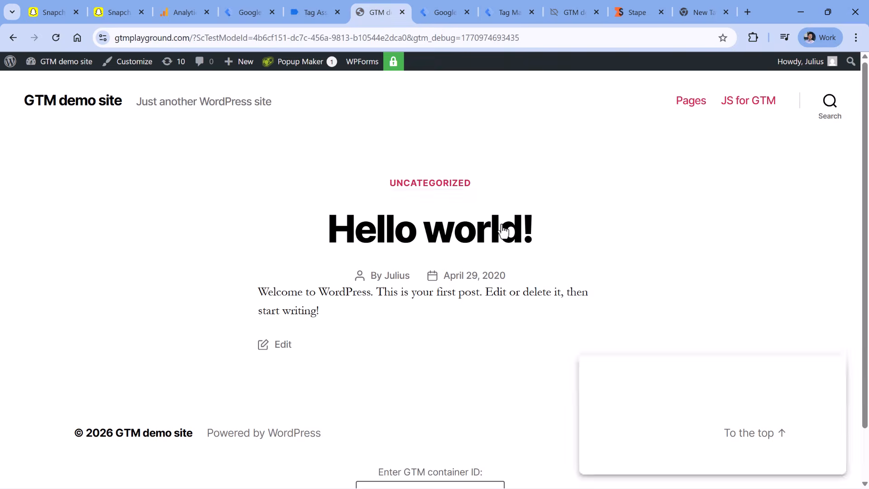
Make a test purchase of the green T-shirt on the demo site's GA4 purchase tracking page
left_click(683, 112)
scroll(333, 270, "down", 3)
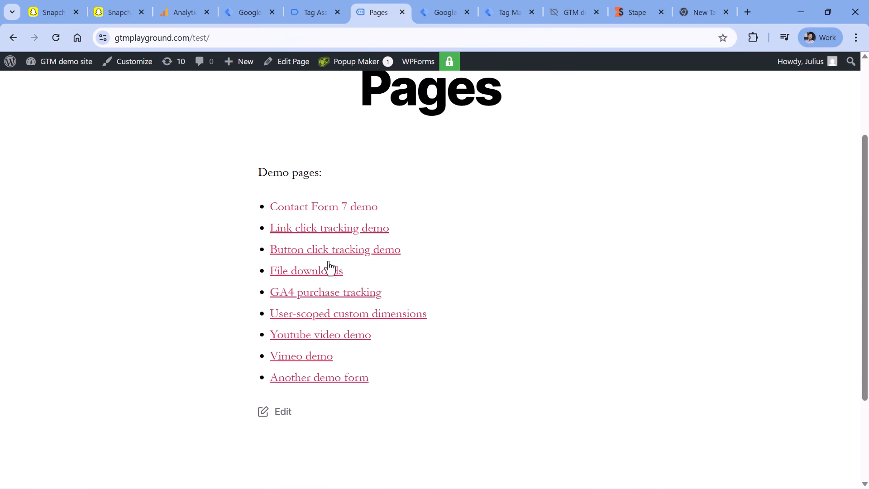
left_click(332, 295)
scroll(288, 267, "down", 10)
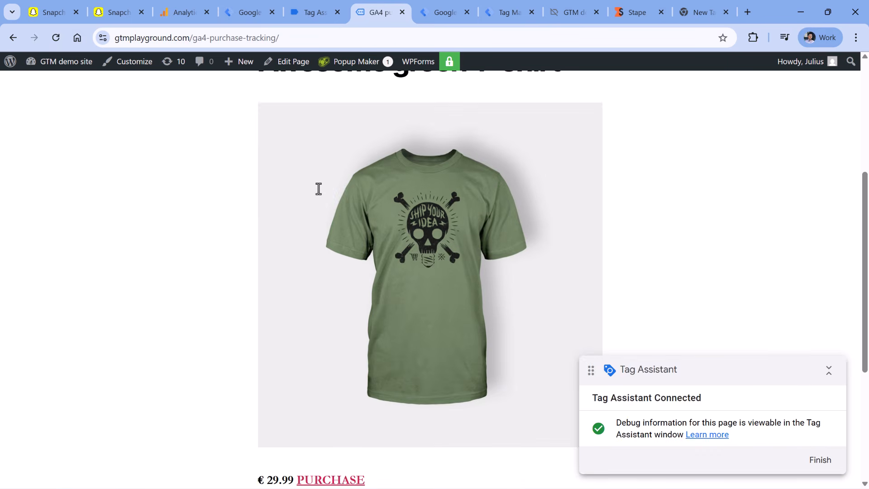
left_click(338, 251)
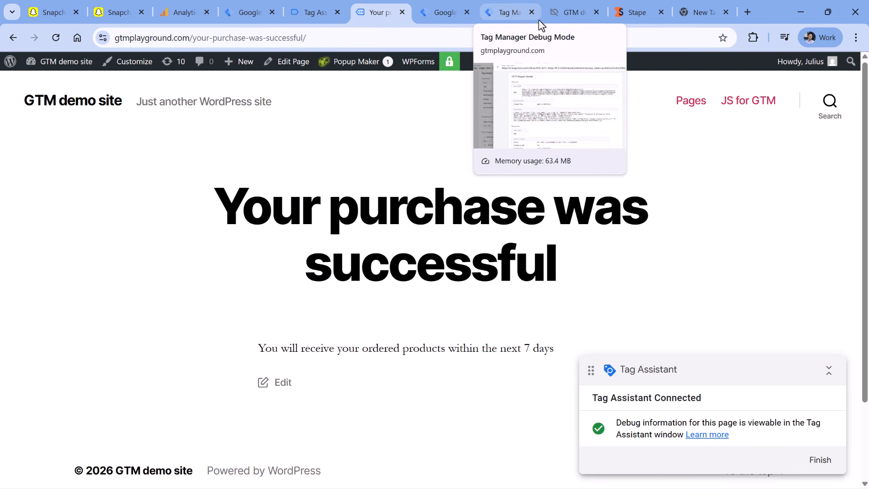
Leave the old Snapchat request details in the server container's debug mode and open the latest purchase event's event data
left_click(514, 18)
left_click(170, 71)
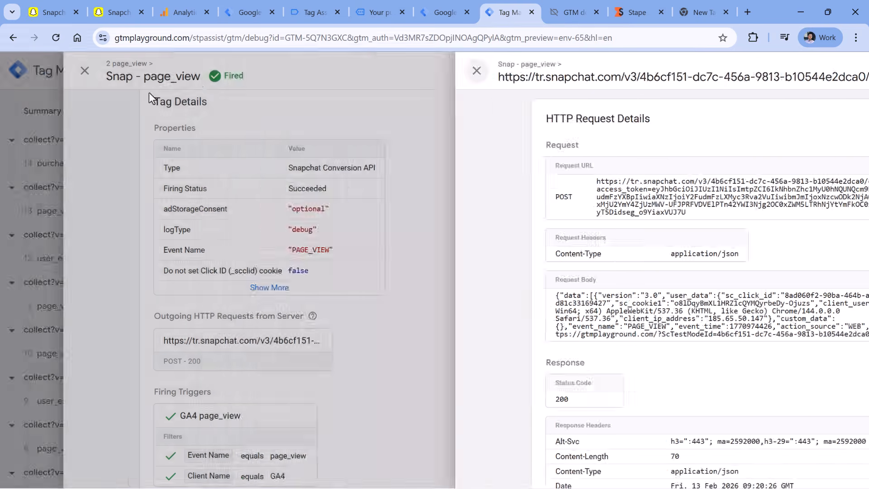
left_click(169, 74)
left_click(76, 166)
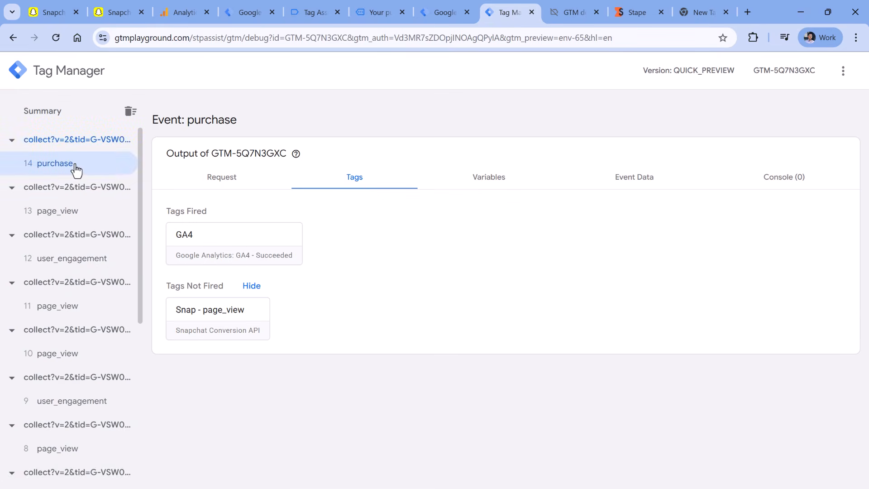
left_click(640, 187)
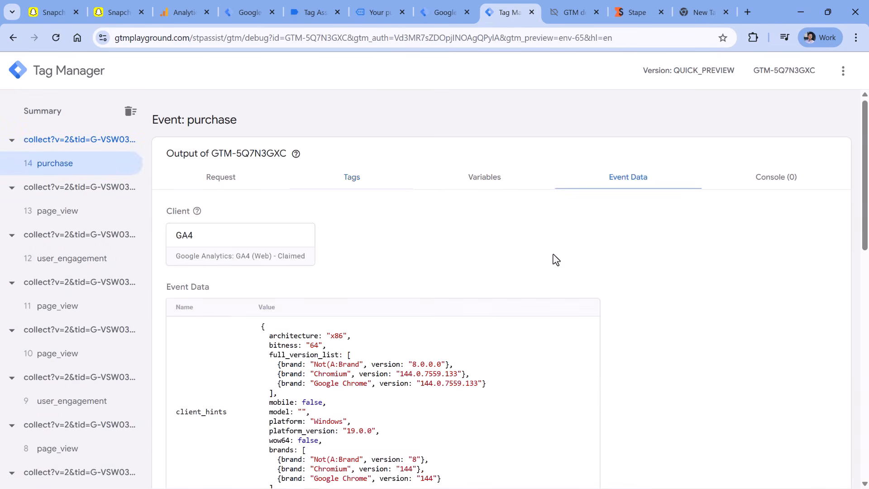
Examine the items array, value and other ecommerce parameters in the purchase event data
scroll(320, 312, "down", 8)
scroll(365, 298, "down", 3)
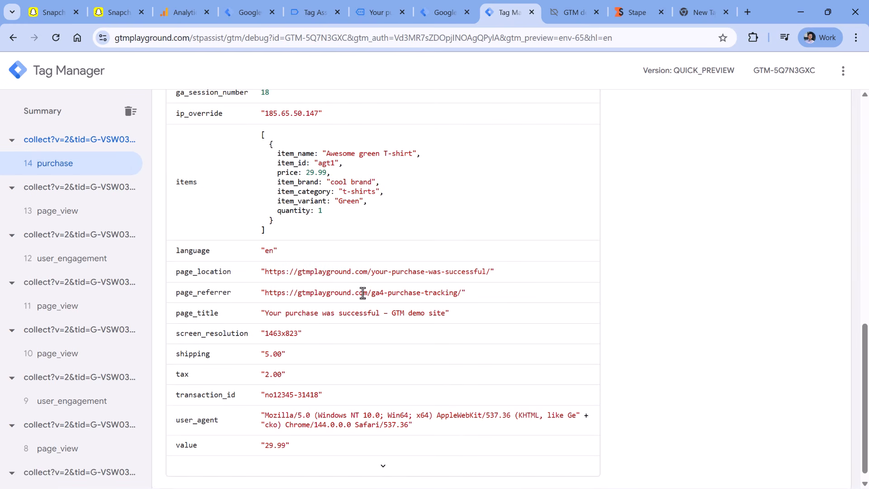
left_click_drag(257, 132, 285, 234)
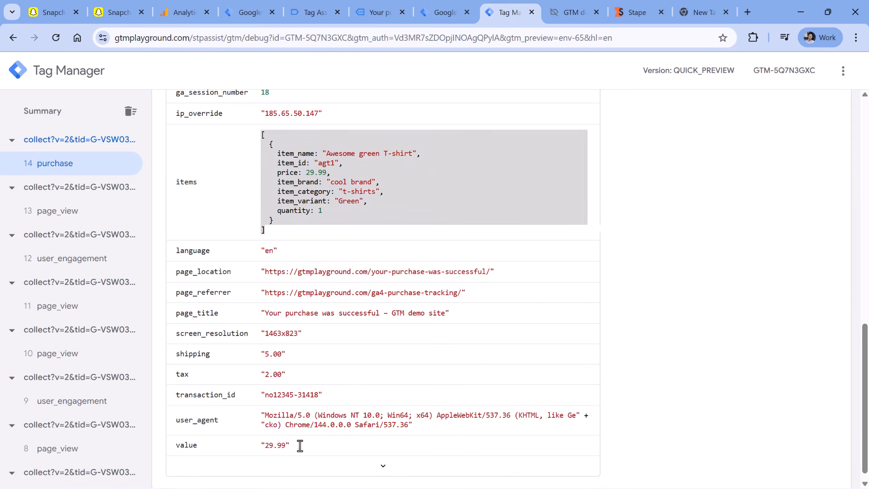
triple_click(286, 441)
scroll(325, 373, "up", 4)
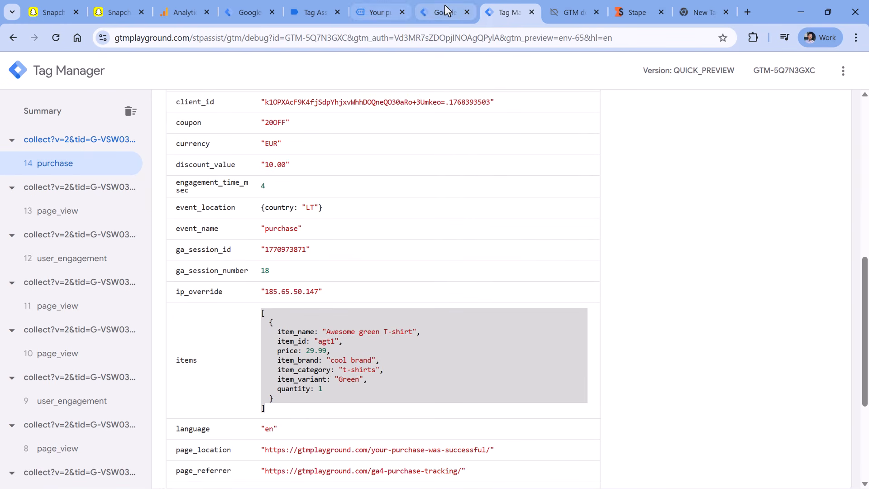
Save the pending changes to the Snap - page_view tag in the server container
mouse_move(452, 11)
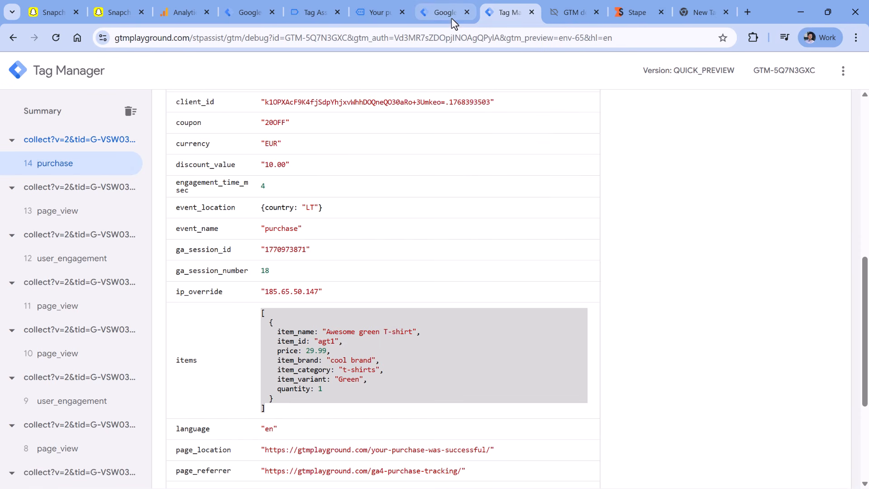
left_click(447, 12)
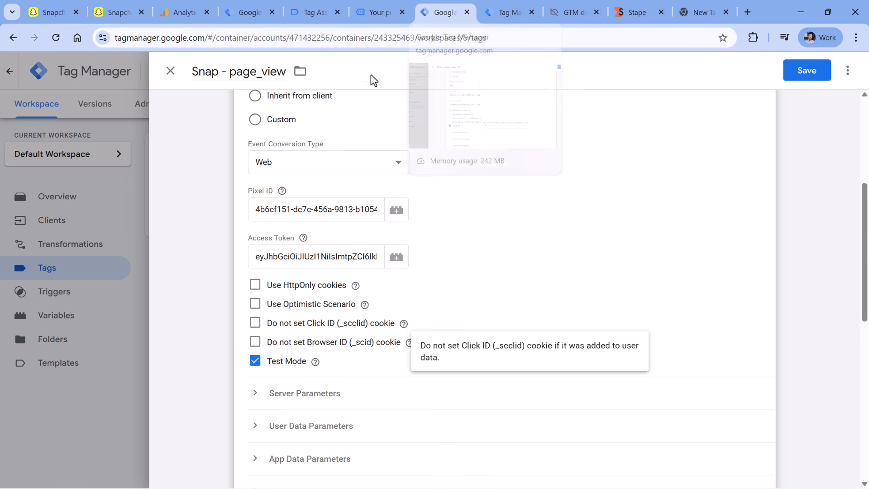
scroll(371, 167, "up", 4)
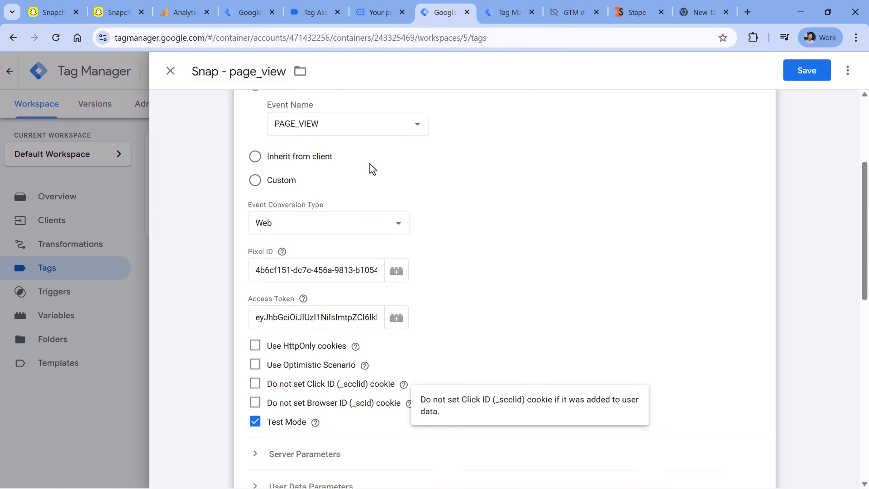
left_click(170, 71)
left_click(446, 212)
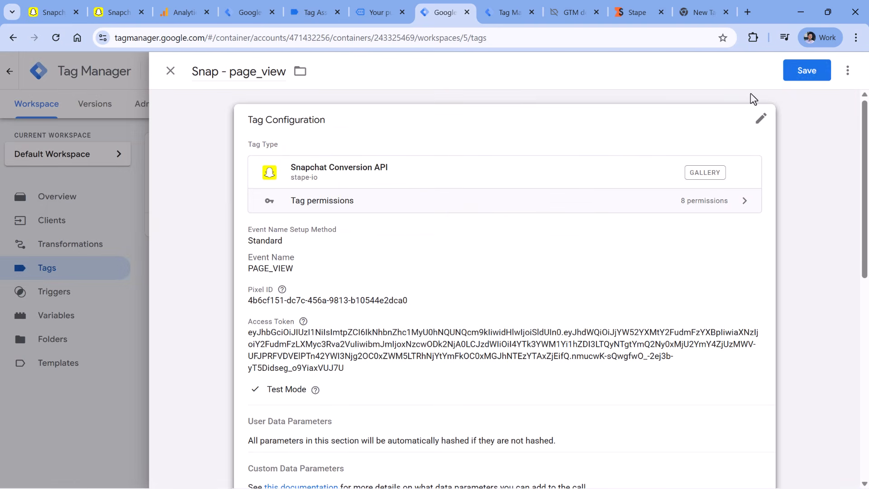
left_click(807, 70)
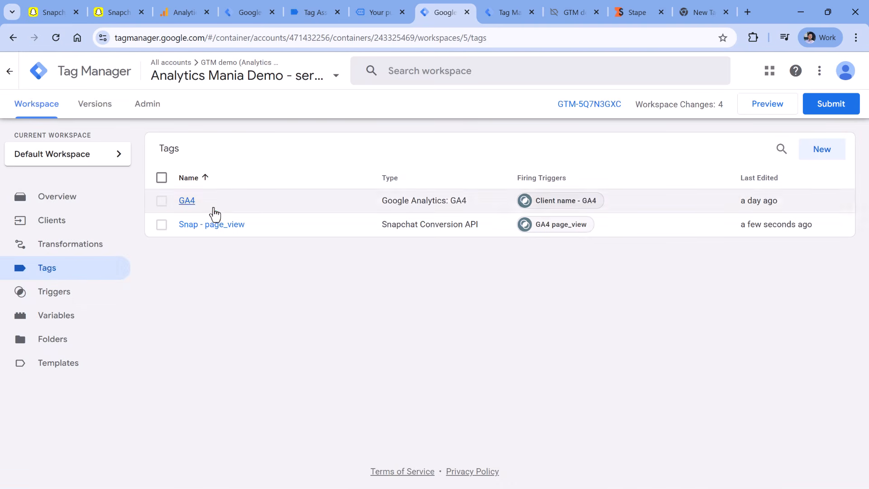
Copy the Snap - page_view tag and name the copy "Snap - purchase"
left_click(212, 229)
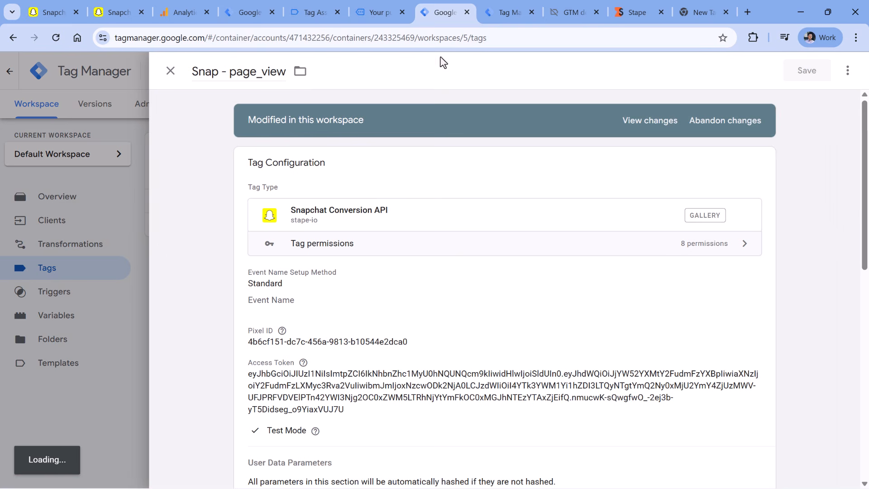
left_click(847, 70)
left_click(807, 98)
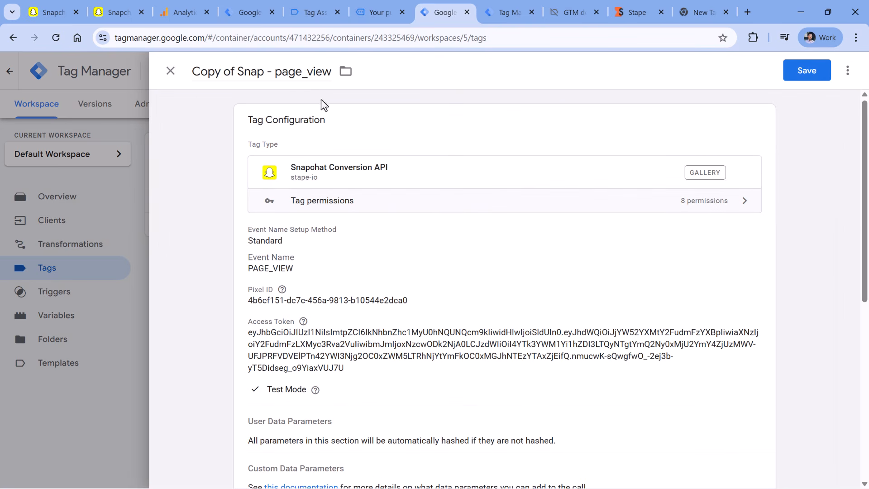
left_click_drag(235, 65, 189, 67)
key("BackSpace")
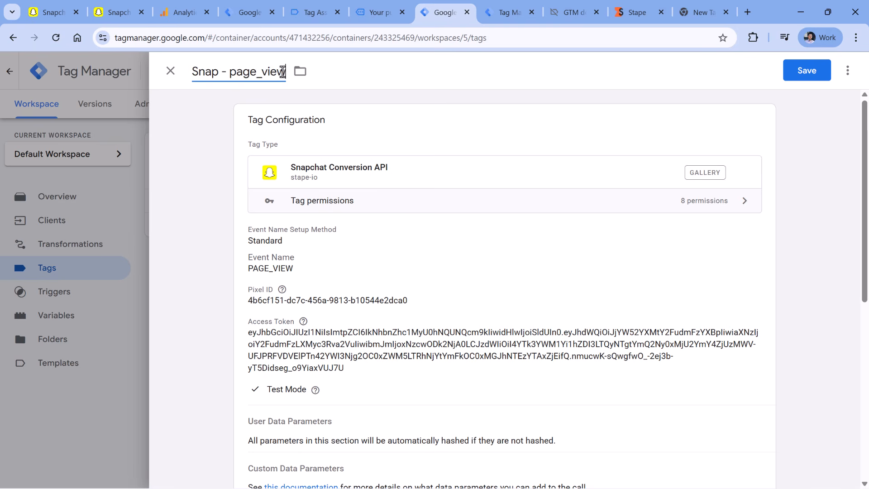
double_click(282, 71)
type("purchase")
Set the standard event name of the Snap - purchase tag to PURCHASE
left_click(447, 337)
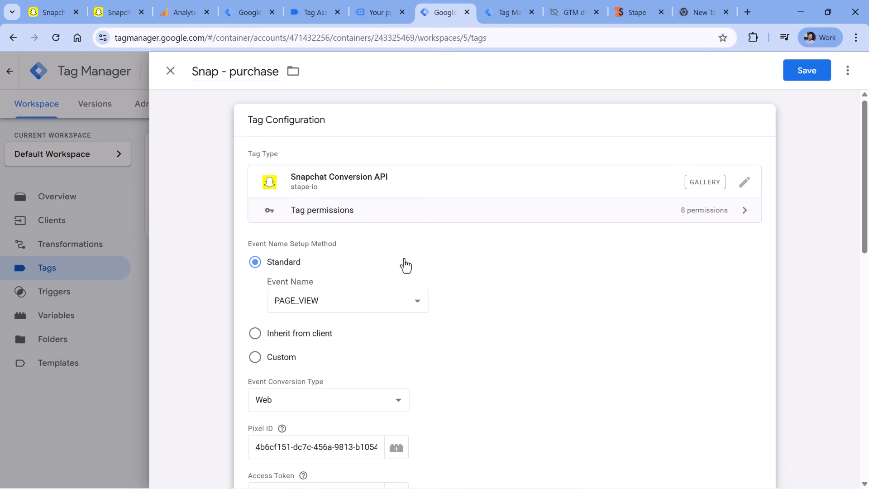
left_click(362, 302)
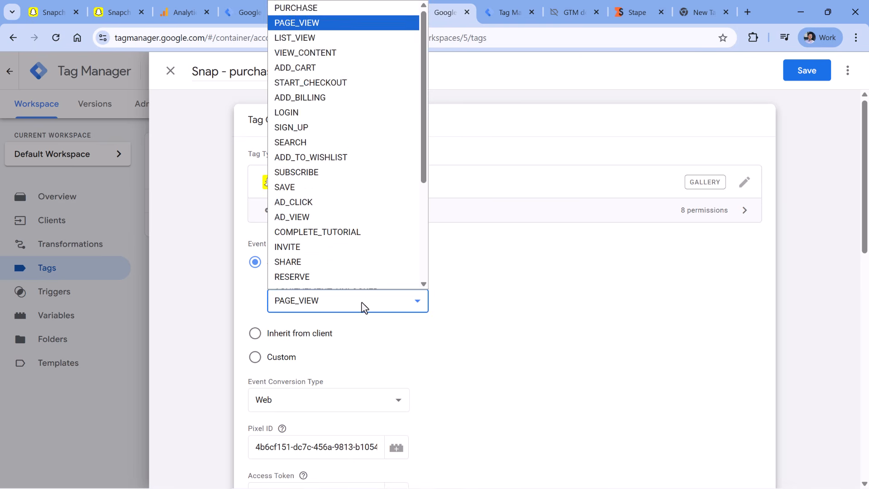
left_click(312, 10)
Turn off Test Mode for the Snap - purchase tag and review its remaining settings
scroll(435, 264, "down", 4)
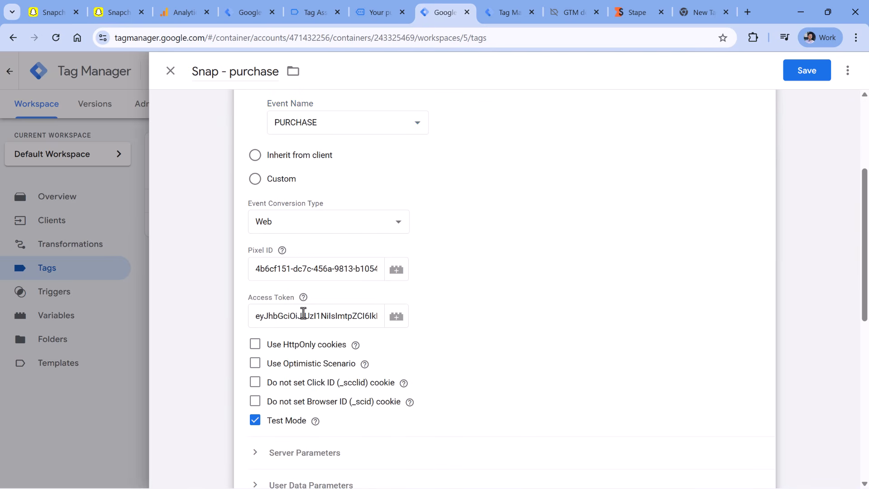
scroll(317, 299, "down", 3)
left_click(286, 301)
scroll(393, 216, "up", 2)
scroll(393, 216, "down", 5)
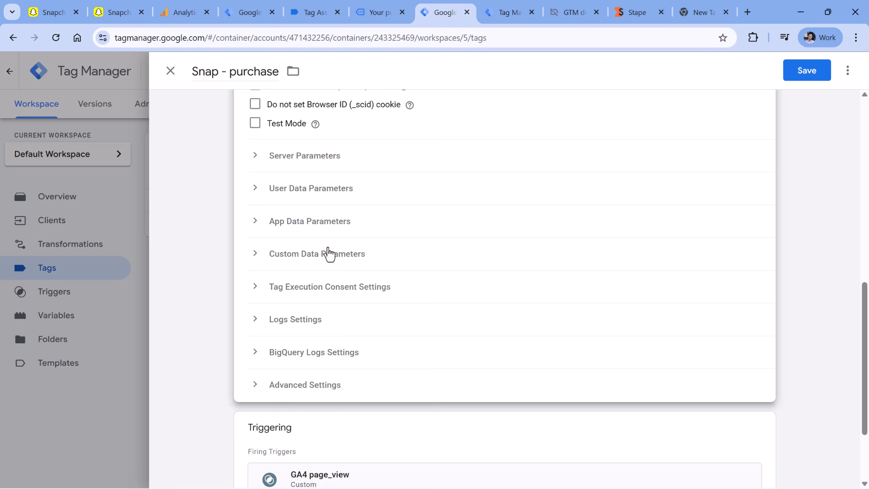
scroll(330, 252, "up", 11)
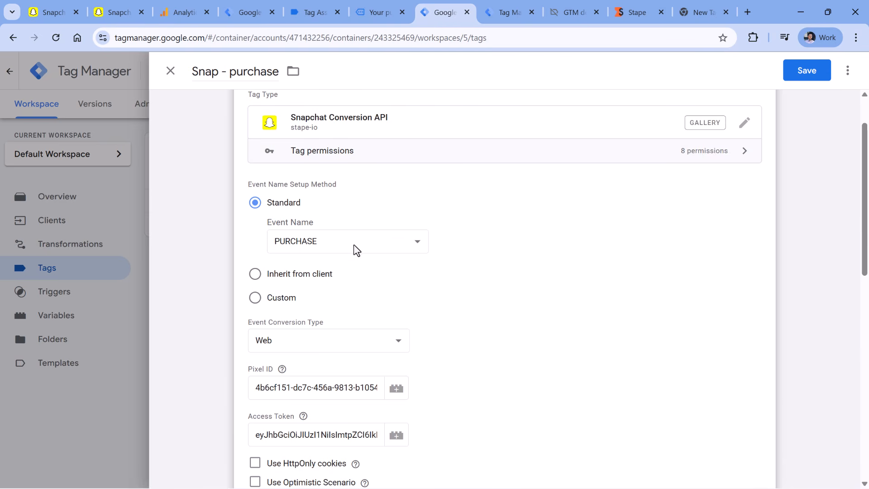
Review the remaining Snap - purchase tag settings and compare them with the purchase event's data in the server preview
scroll(479, 260, "down", 4)
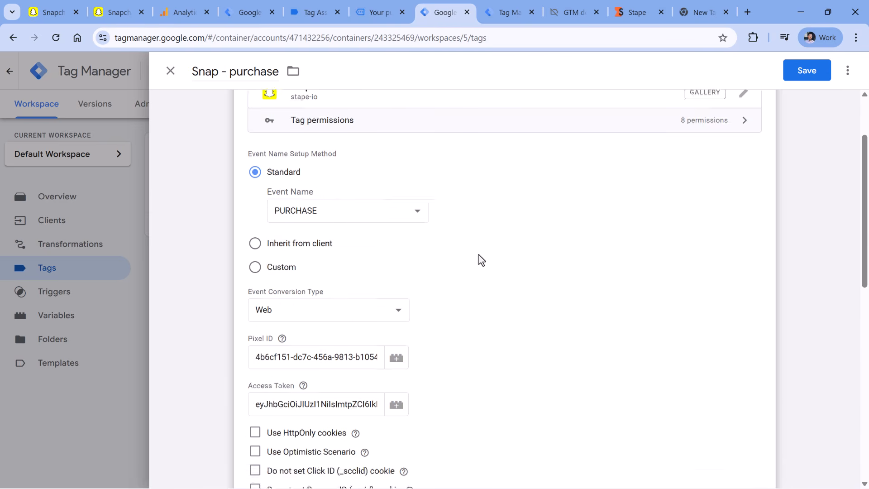
scroll(482, 258, "down", 3)
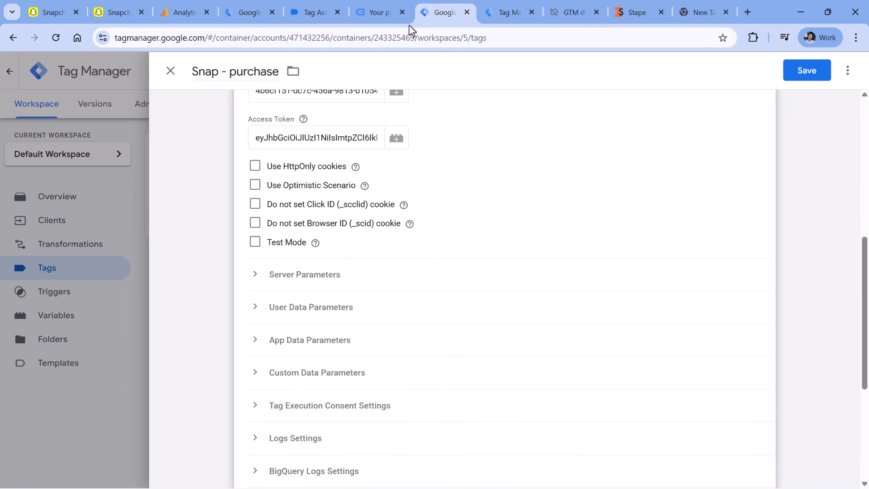
left_click(508, 2)
scroll(393, 192, "up", 10)
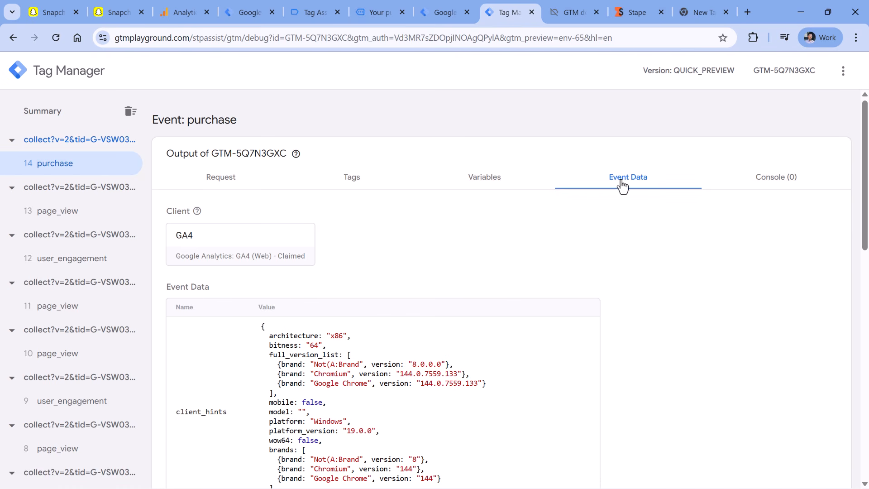
scroll(462, 258, "down", 6)
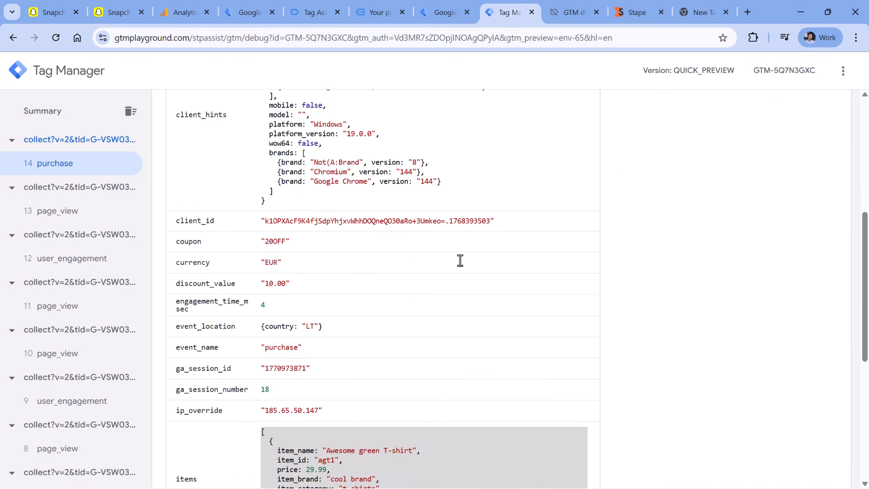
scroll(460, 260, "down", 1)
left_click(441, 12)
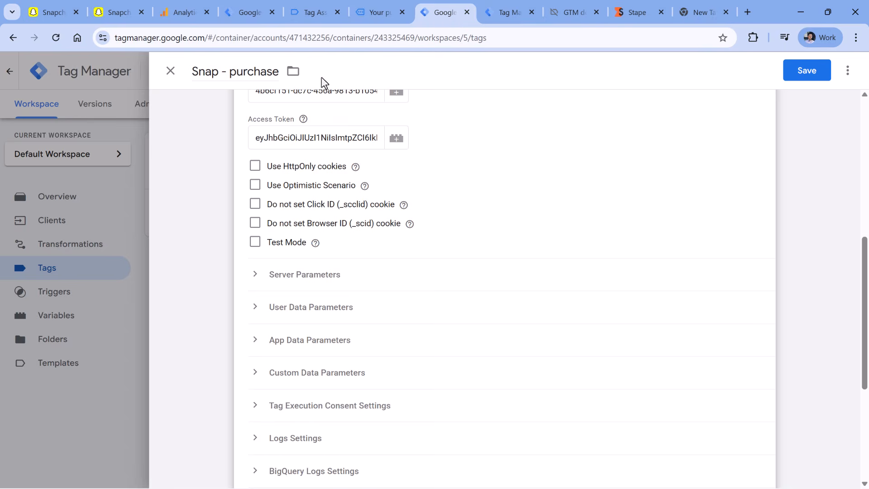
Inspect the full dataLayer push of the purchase event in the web container's preview, focusing on the user's email
left_click(314, 12)
left_click(65, 250)
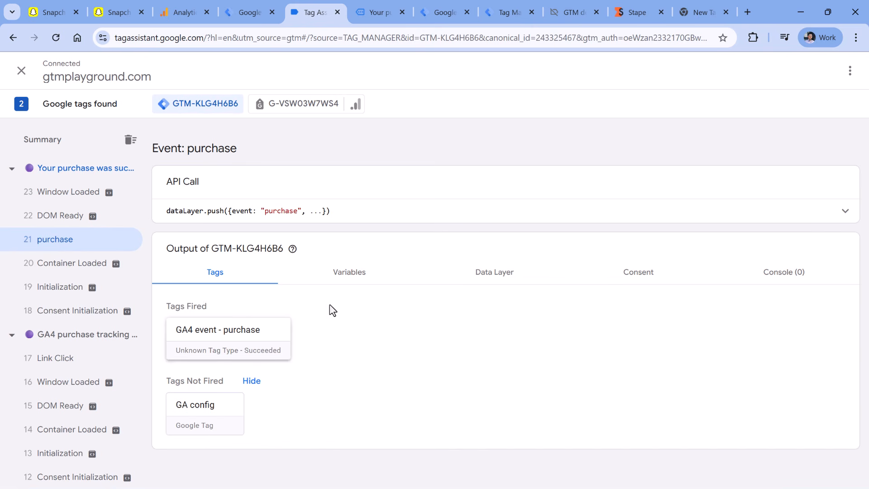
left_click(416, 211)
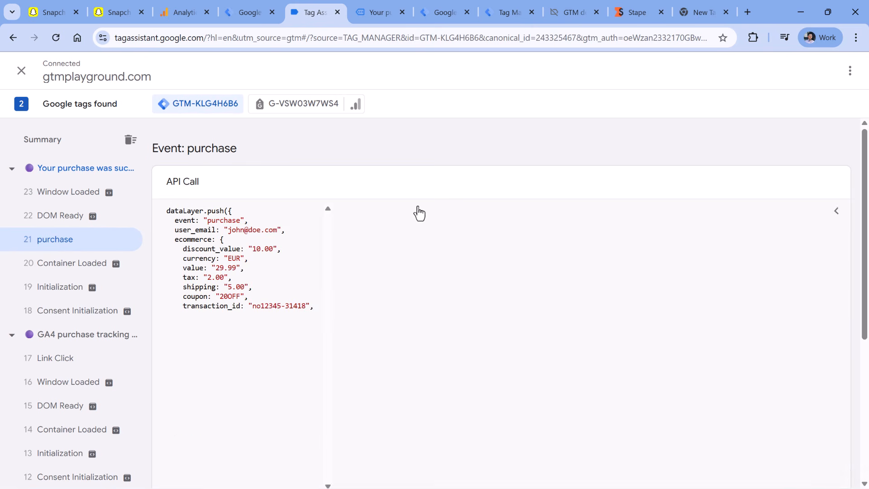
left_click_drag(229, 238, 291, 230)
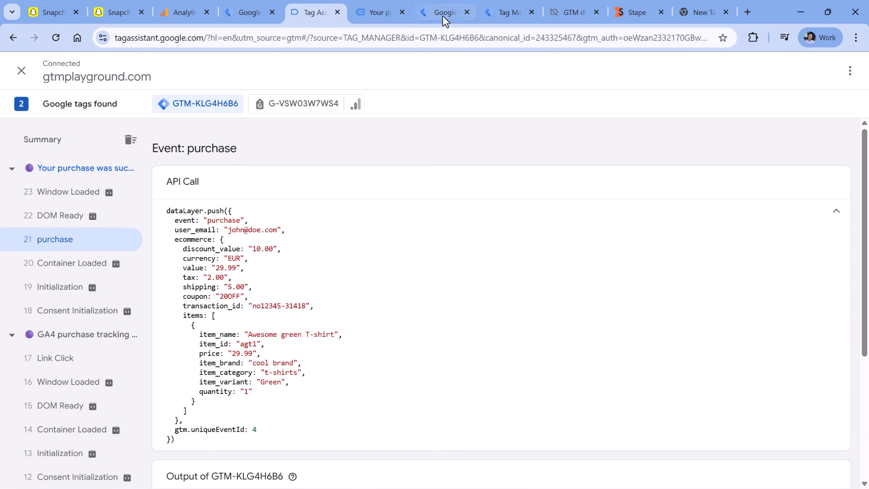
Check the complete purchase event data in the server preview for user email data, including the collapsed parameters
left_click(506, 11)
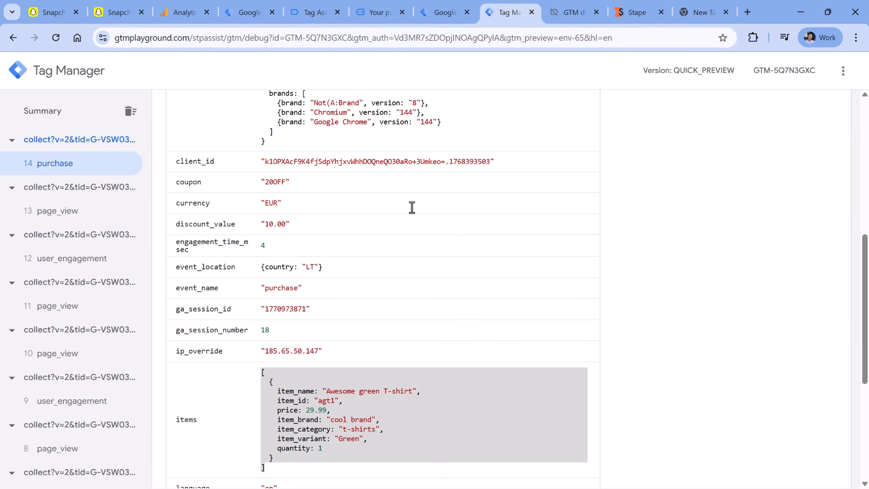
scroll(408, 203, "down", 5)
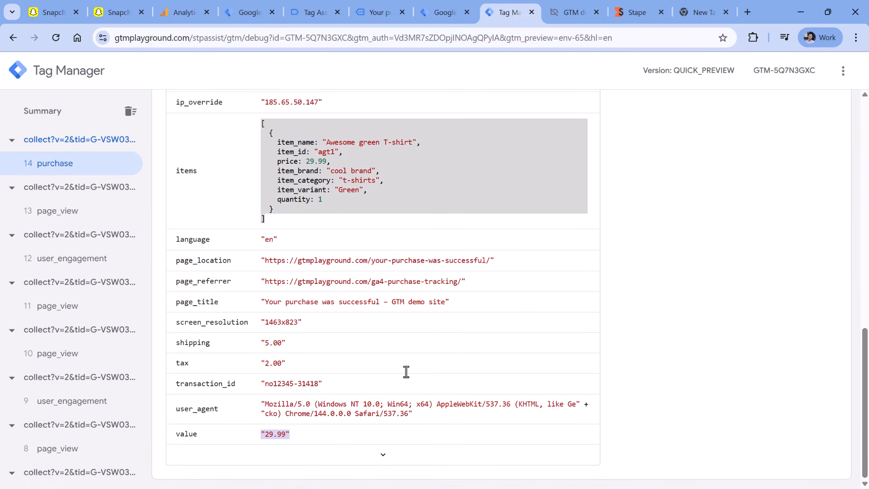
left_click(374, 459)
scroll(392, 338, "down", 6)
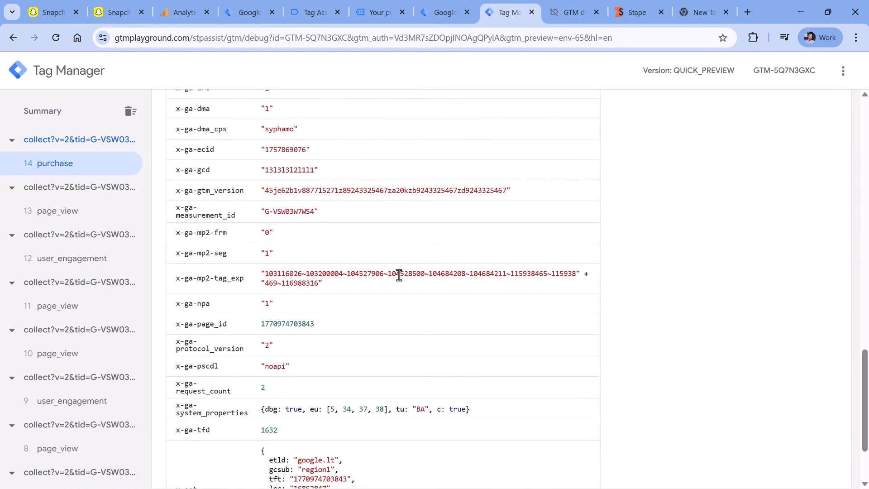
scroll(400, 273, "up", 5)
scroll(399, 275, "up", 4)
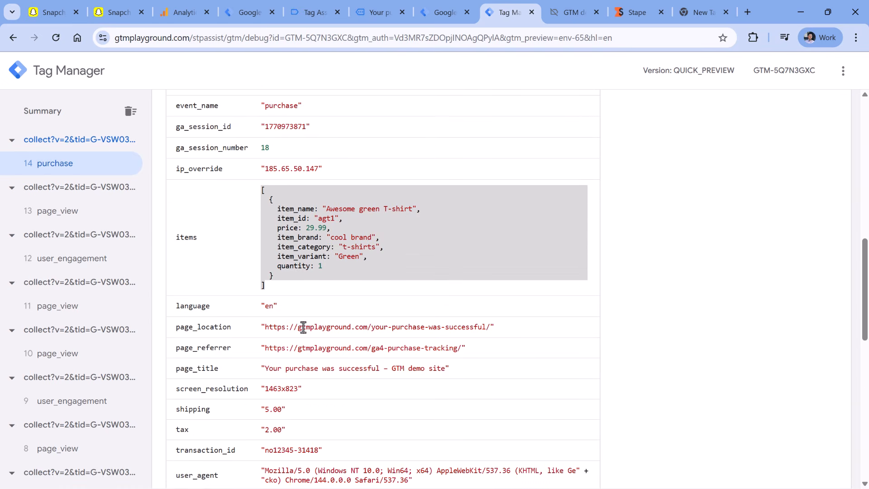
scroll(330, 334, "up", 1)
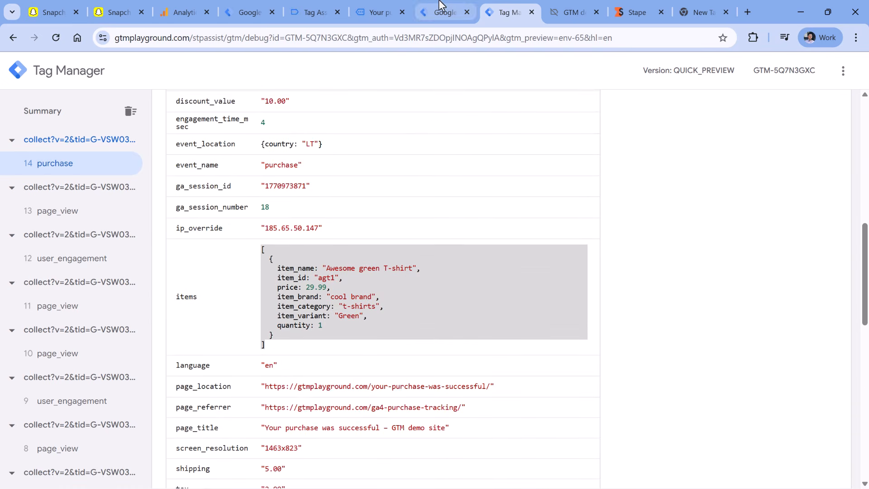
Re-examine the user_email key and its value in the purchase event's dataLayer push in Tag Assistant
left_click(325, 10)
double_click(196, 230)
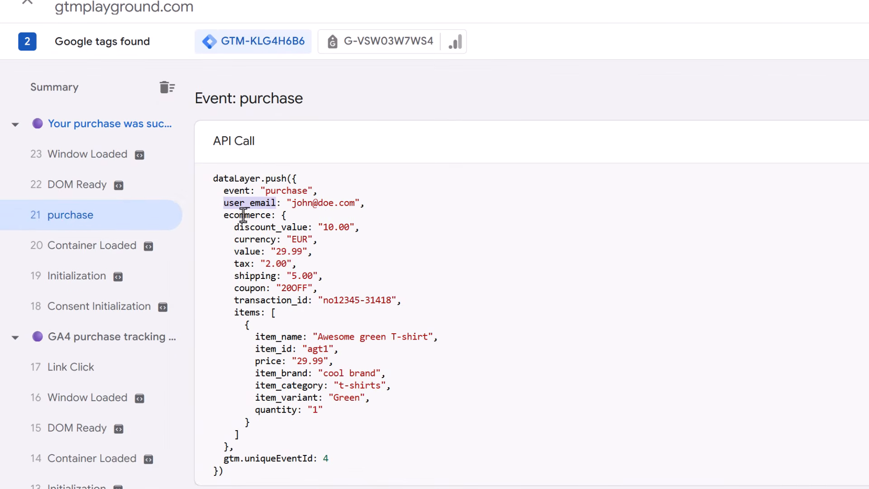
left_click(339, 203)
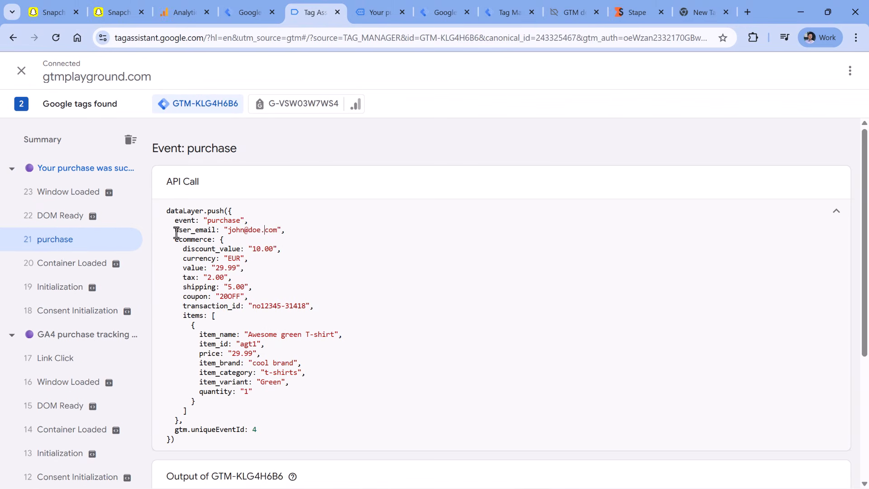
left_click_drag(176, 233, 286, 230)
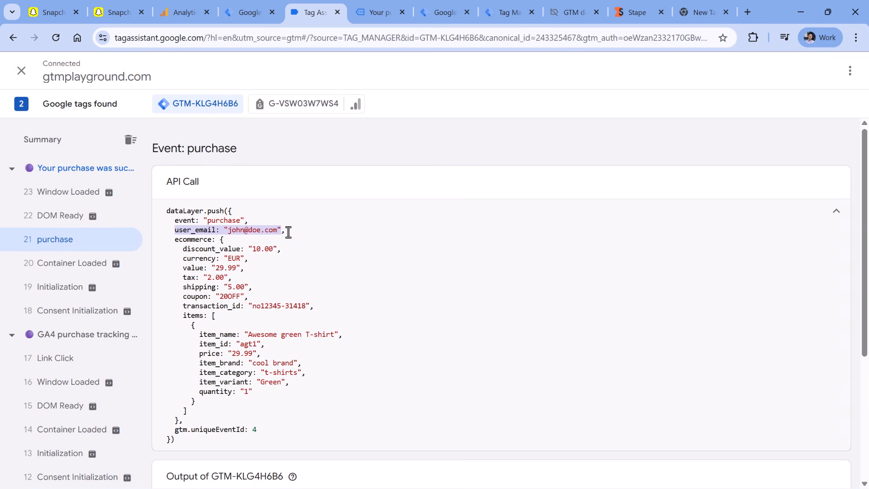
Start a new user-defined variable of type Data Layer Variable in the web container
left_click(246, 16)
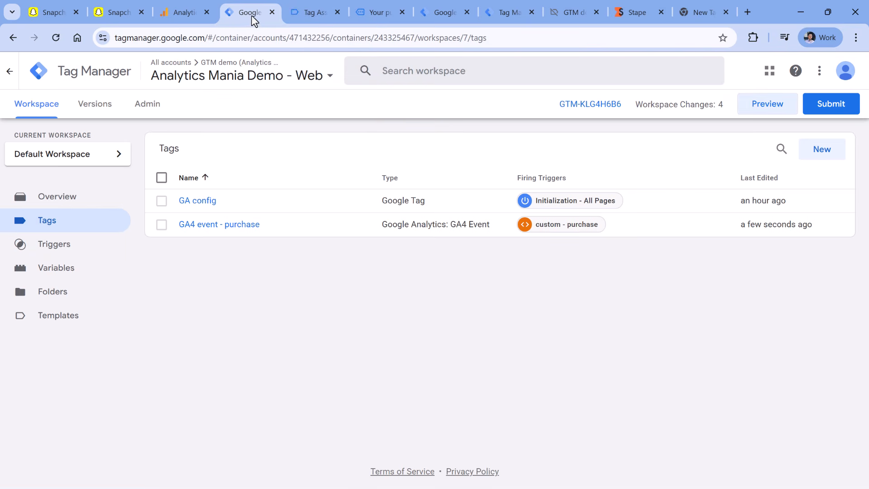
left_click(73, 269)
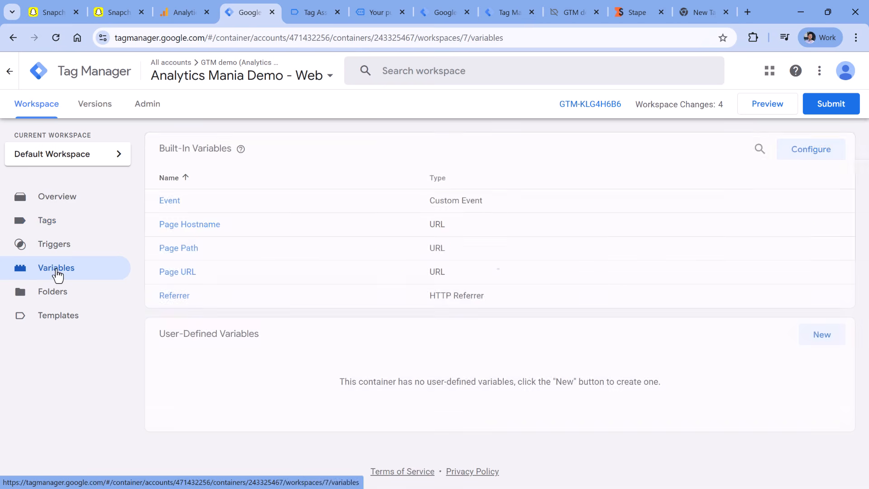
left_click(836, 340)
left_click(302, 161)
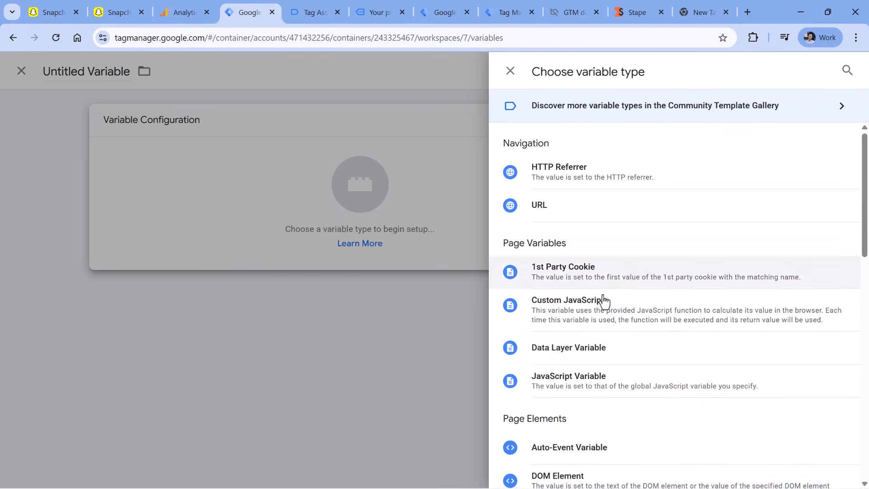
left_click(586, 355)
left_click(299, 240)
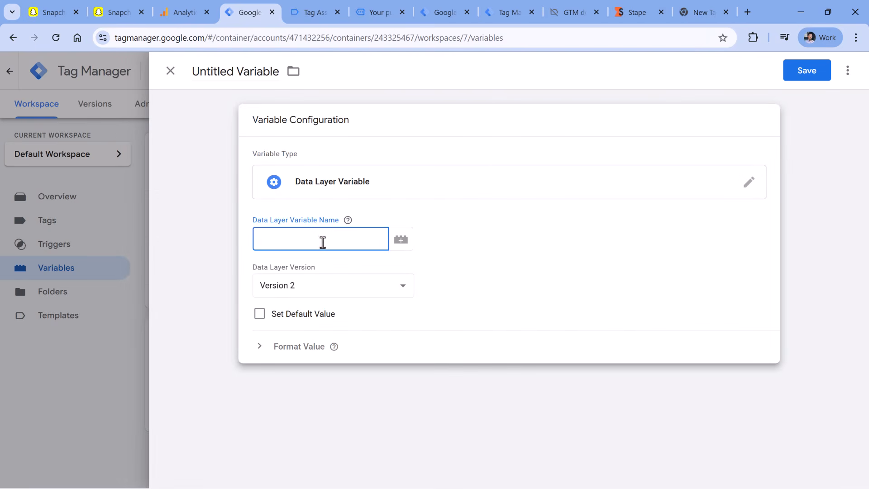
Copy the user_email key from the purchase event's dataLayer push and set it as the data layer variable name
left_click(312, 8)
double_click(188, 228)
key("ctrl+c")
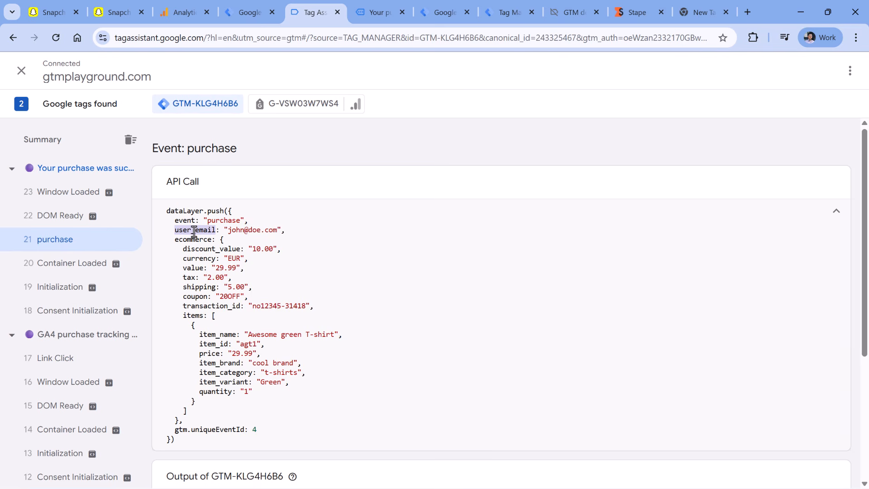
right_click(193, 231)
left_click(215, 246)
left_click(257, 12)
key("ctrl+v")
Name the data layer variable "dlv - user_email" and save it
left_click(223, 74)
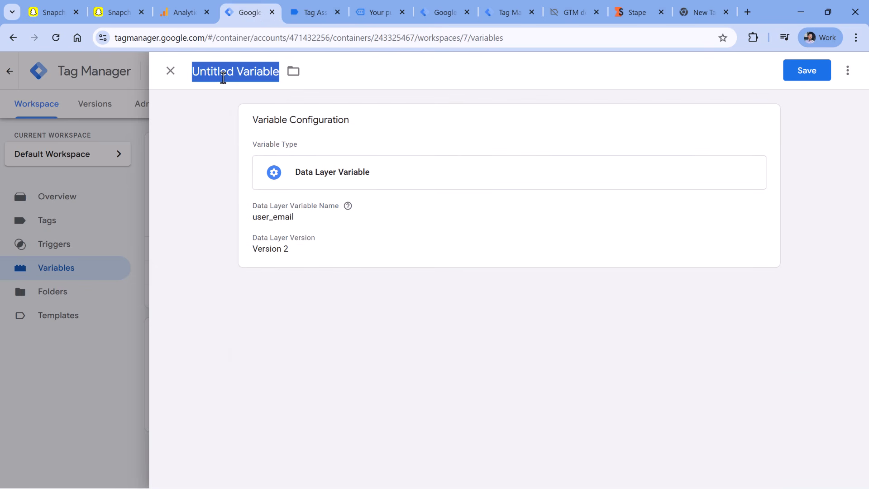
type("dlv -")
key("ctrl+v")
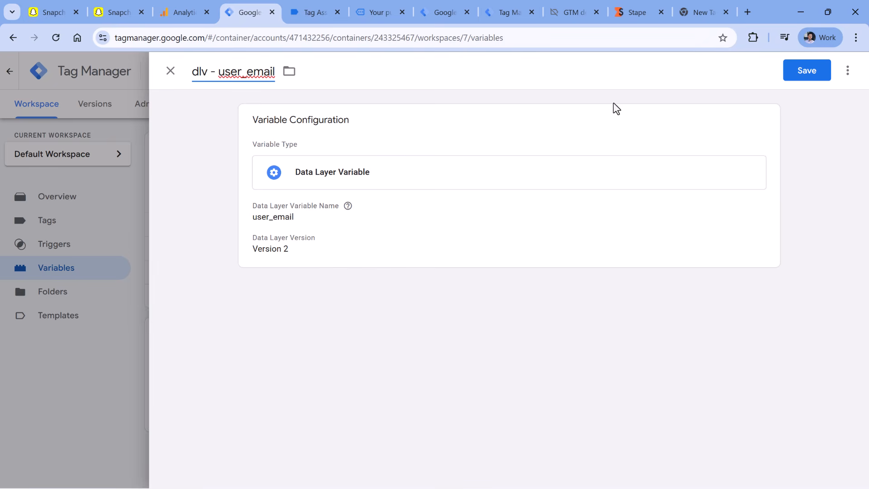
left_click(811, 72)
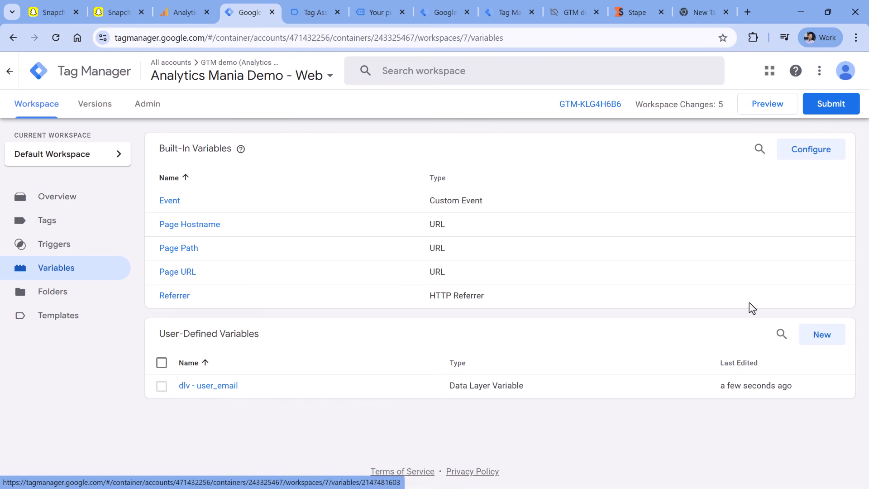
Set up a new User-Provided Data variable with manual configuration, using {{dlv - user_email}} for the email and leaving the phone unset
left_click(822, 342)
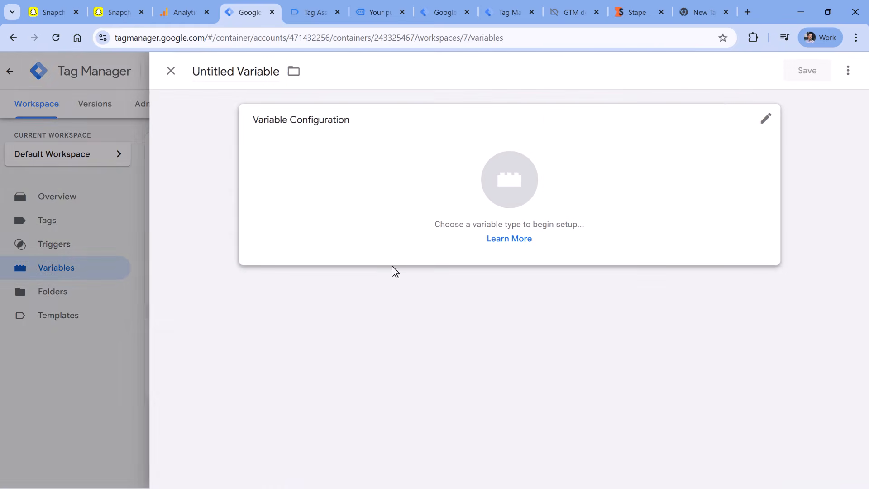
left_click(320, 178)
scroll(660, 196, "down", 5)
scroll(667, 198, "down", 8)
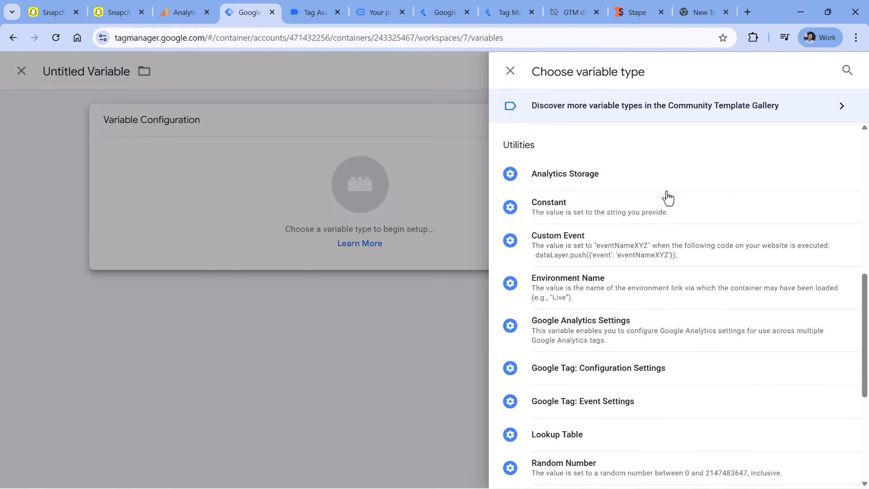
left_click(576, 339)
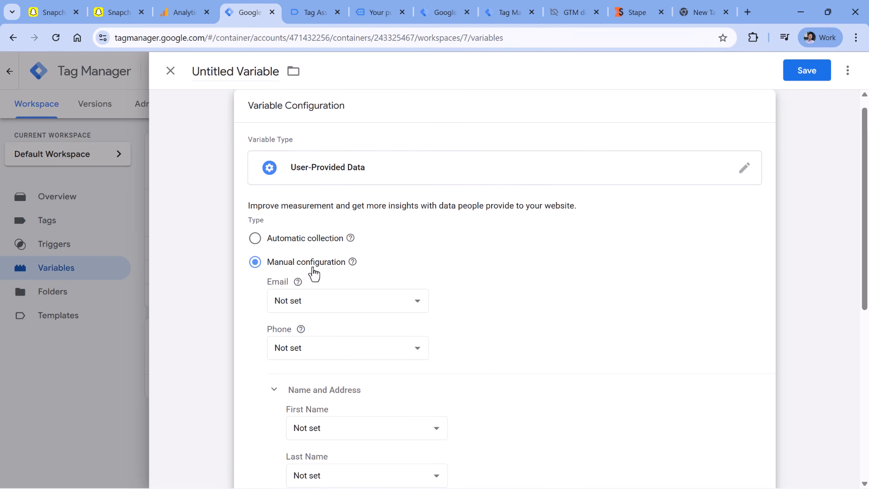
left_click(329, 305)
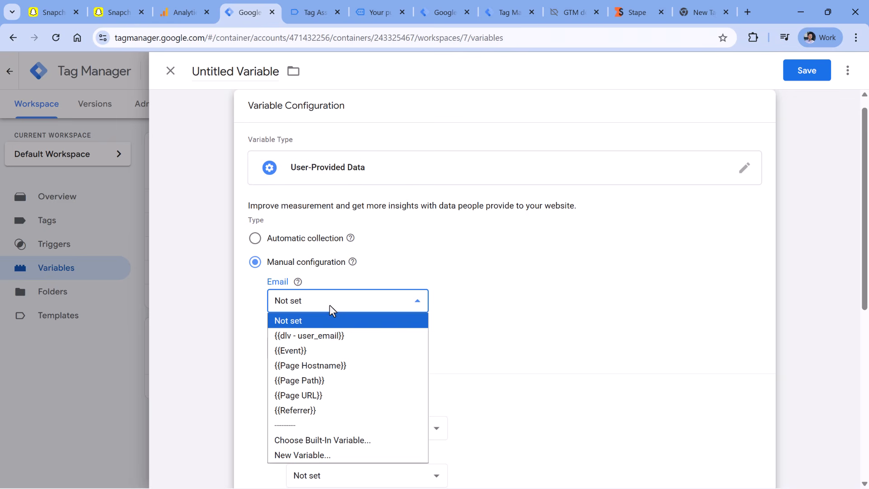
left_click(325, 336)
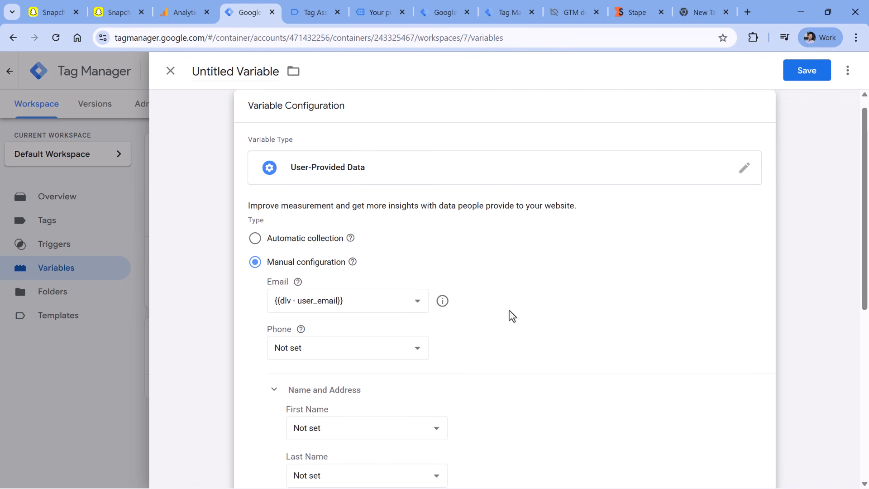
left_click(324, 348)
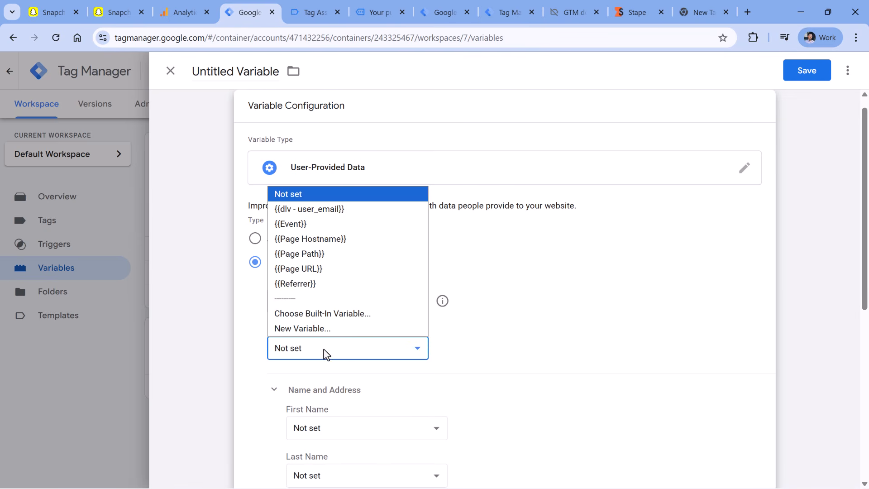
left_click(476, 339)
Name the User-Provided Data variable "User provided data" and save it
left_click(251, 82)
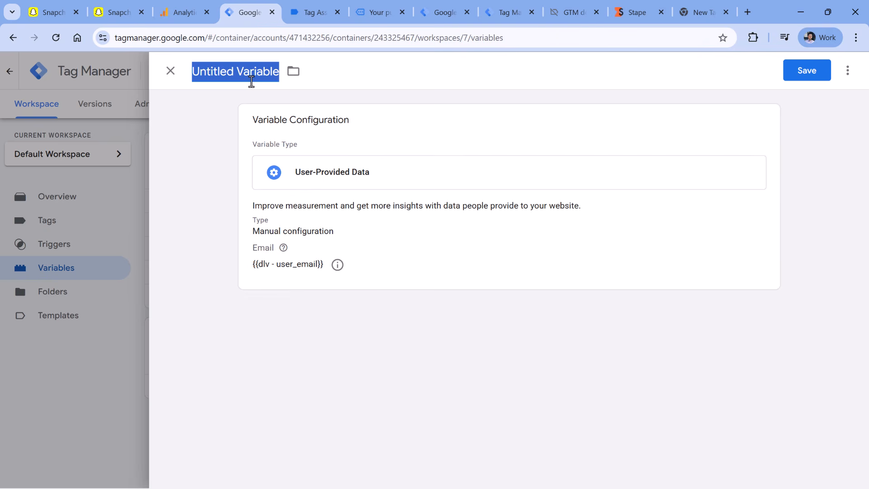
type("User provided data")
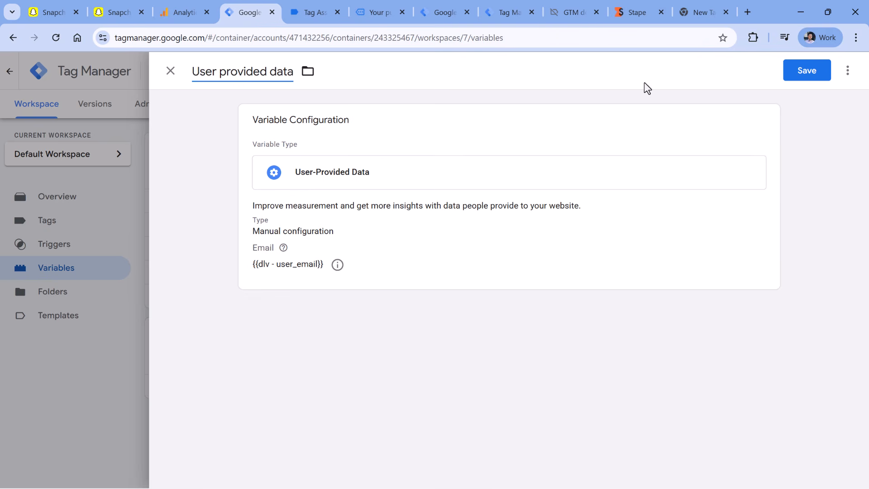
left_click(797, 72)
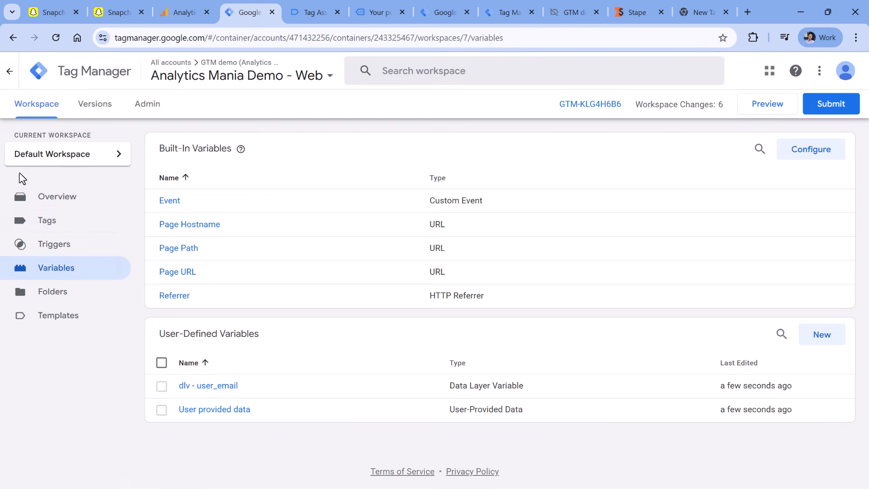
Add an event parameter named user_data to the GA4 event - purchase tag
left_click(53, 223)
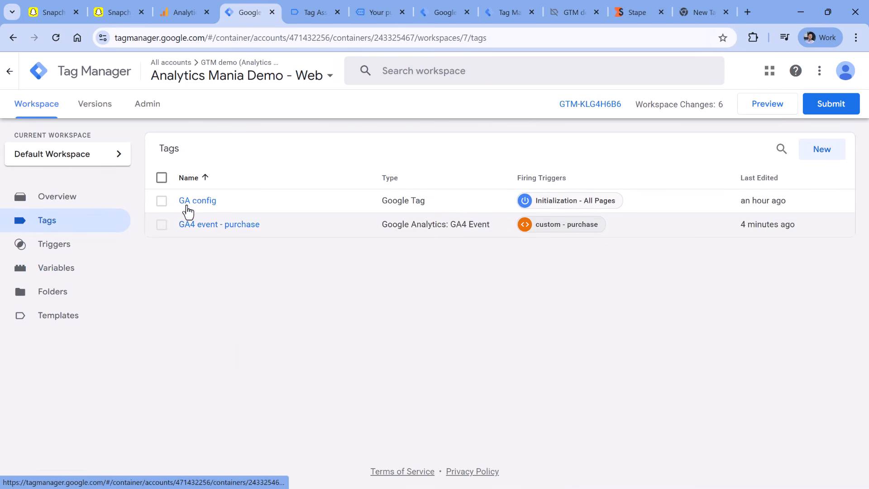
left_click(222, 229)
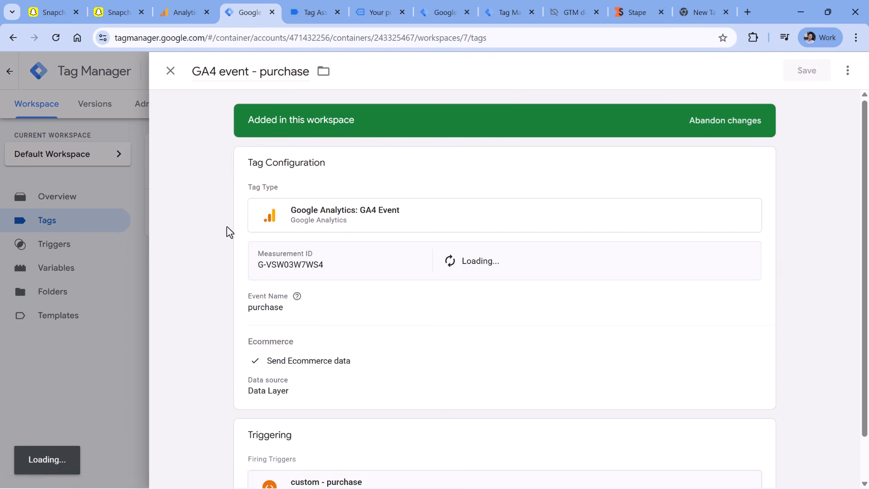
scroll(343, 256, "down", 3)
double_click(274, 216)
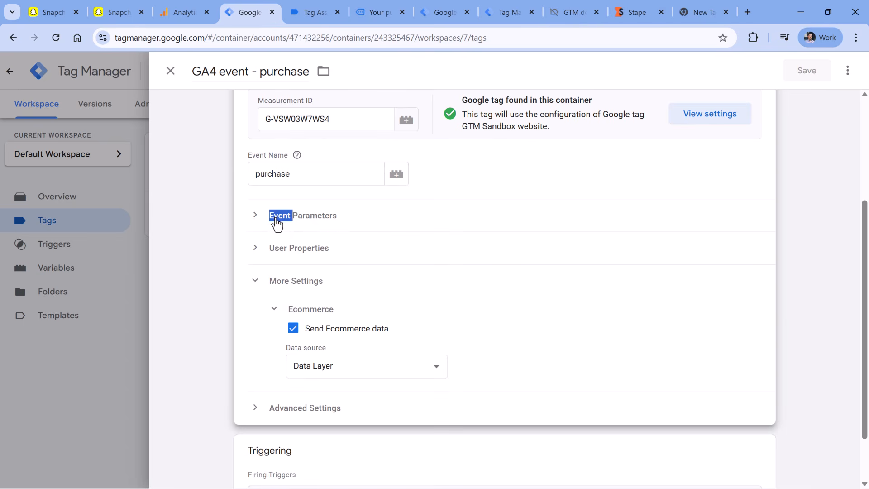
left_click(256, 217)
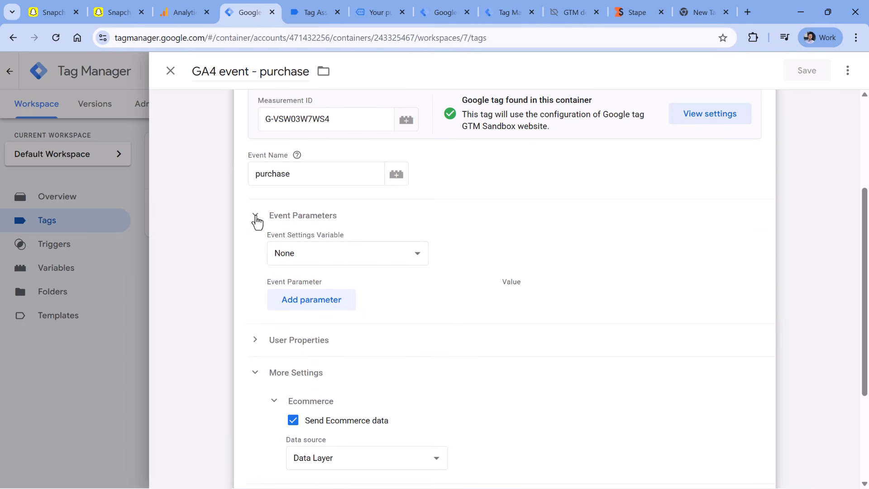
left_click(316, 302)
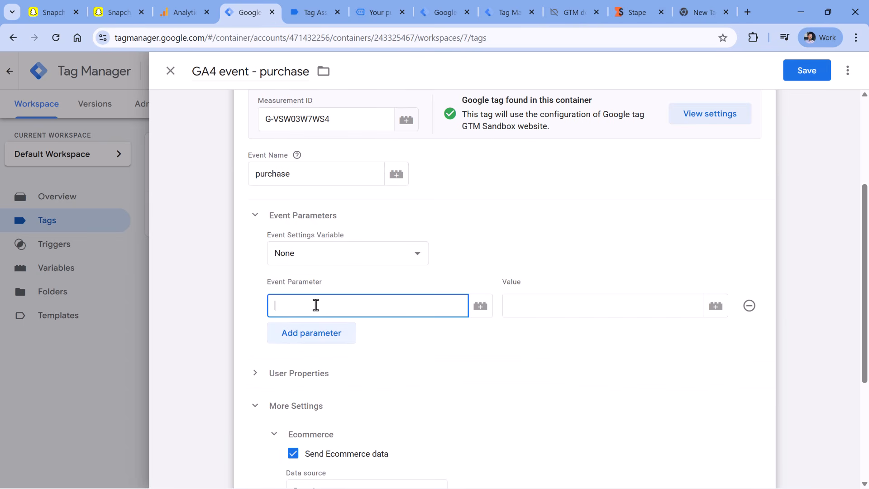
type("user_data")
left_click(467, 269)
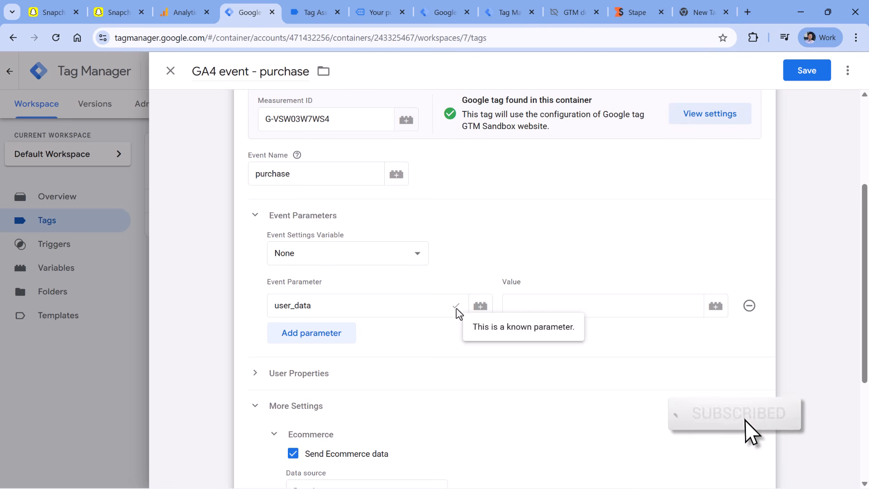
Set the user_data parameter's value to the User provided data variable and save the tag
left_click(535, 304)
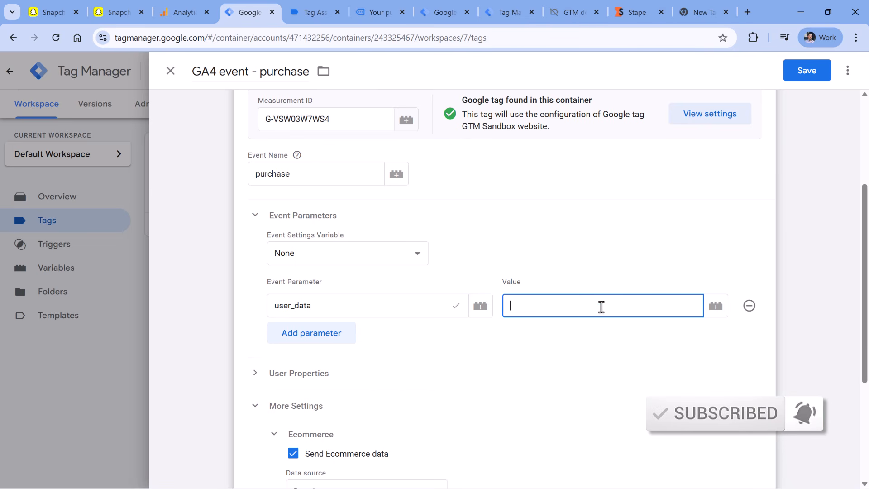
left_click(715, 306)
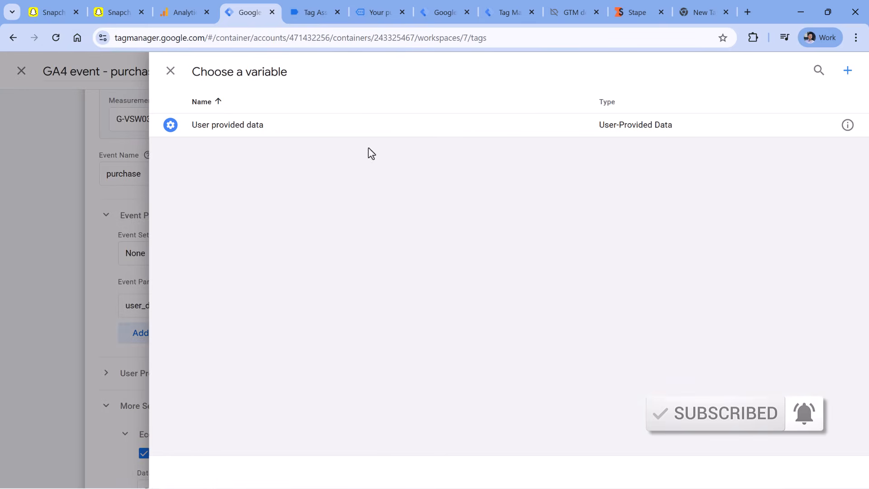
left_click(215, 136)
left_click(799, 70)
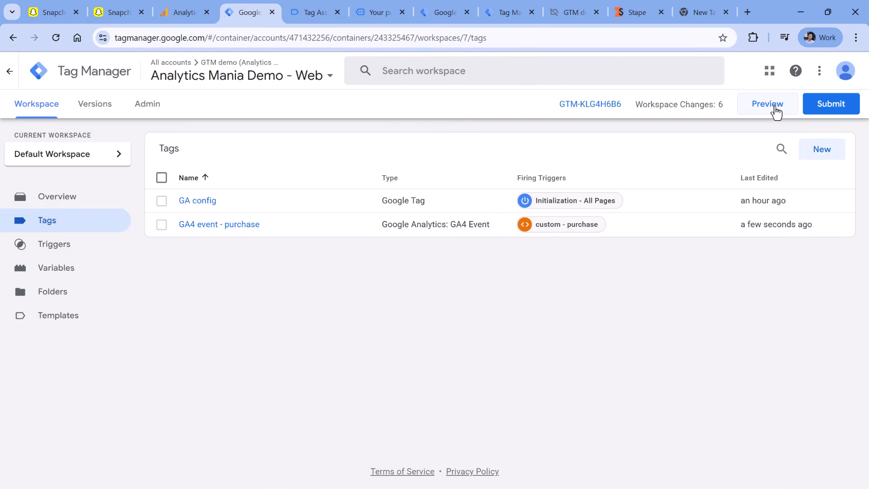
Preview the web container on gtmplayground.com and make a test purchase from the GA4 purchase tracking demo page
left_click(768, 109)
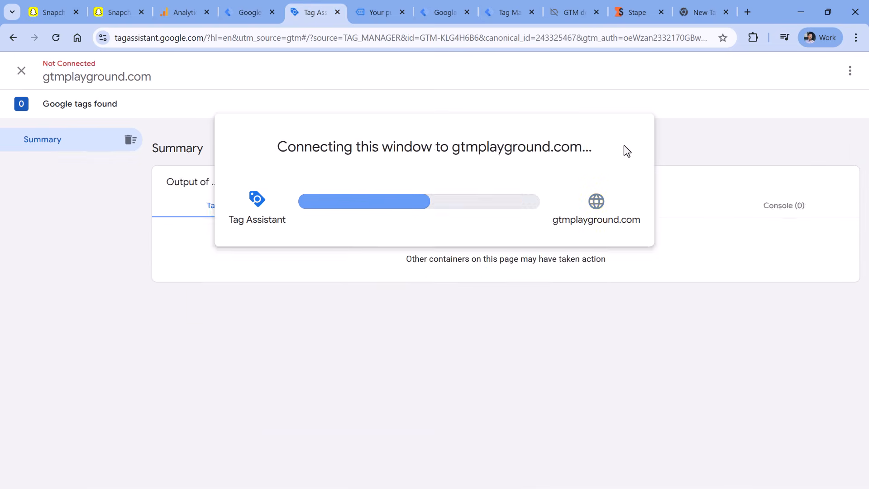
left_click(434, 276)
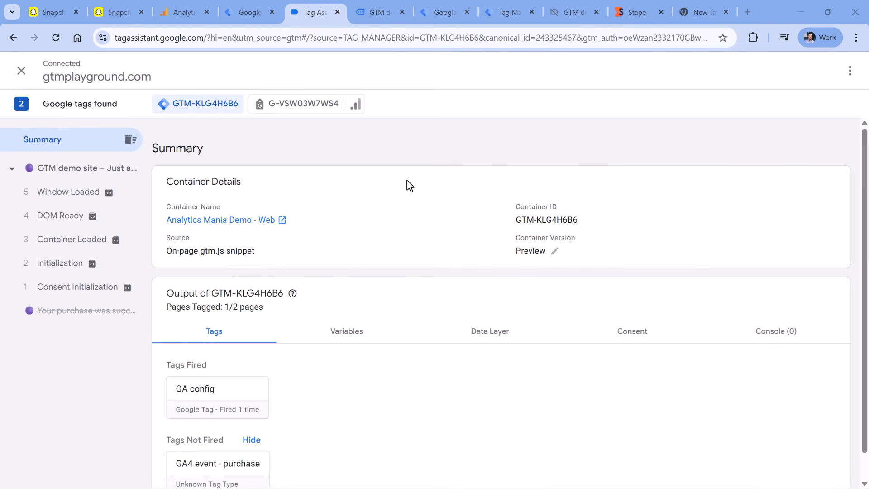
left_click(380, 12)
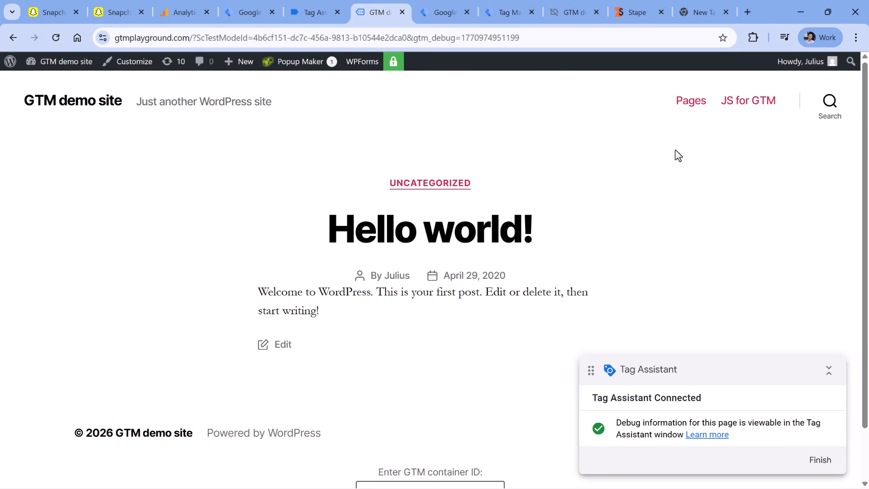
left_click(690, 101)
scroll(330, 319, "down", 3)
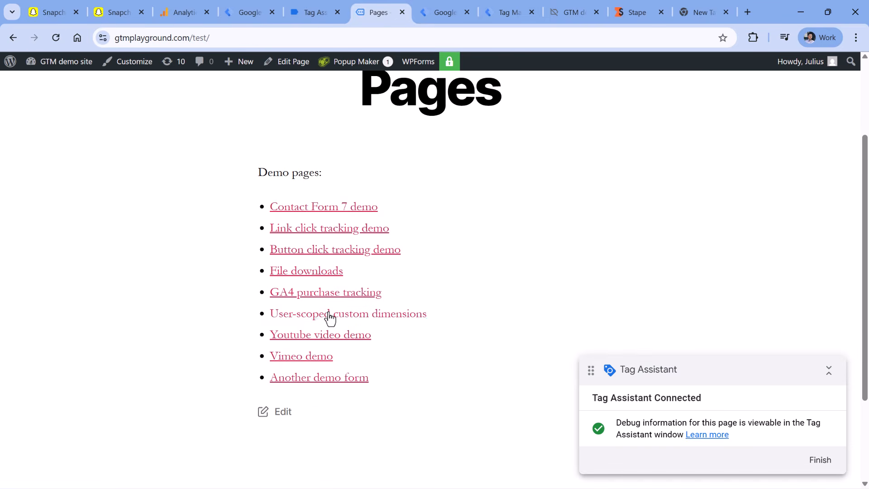
left_click(338, 293)
scroll(401, 264, "down", 5)
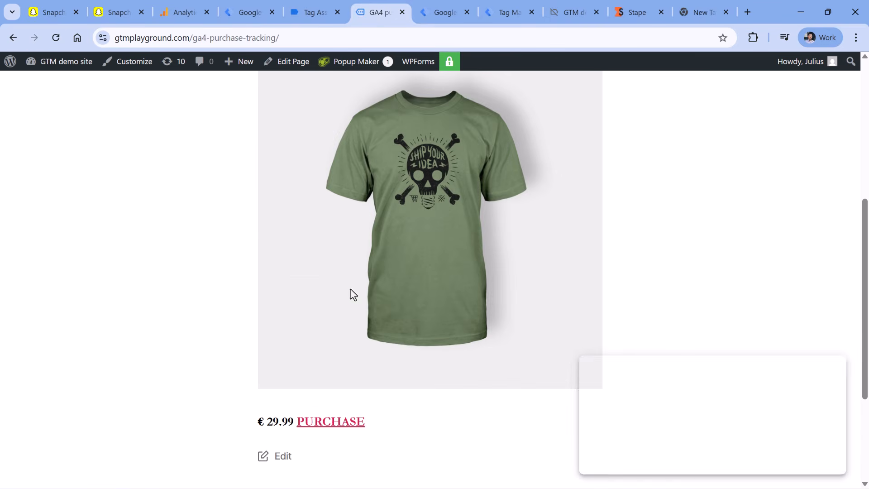
left_click(333, 423)
Examine the newest purchase event's data in the server container's preview, checking the email inside user_data
left_click(511, 12)
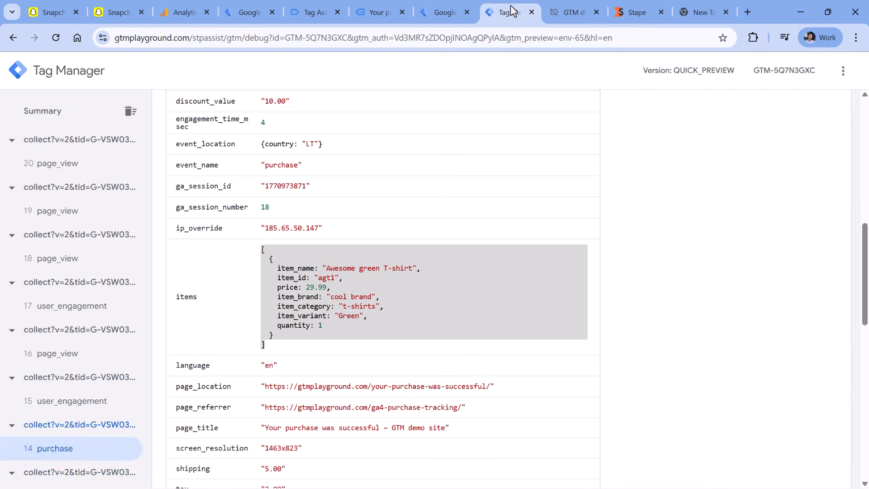
left_click(62, 164)
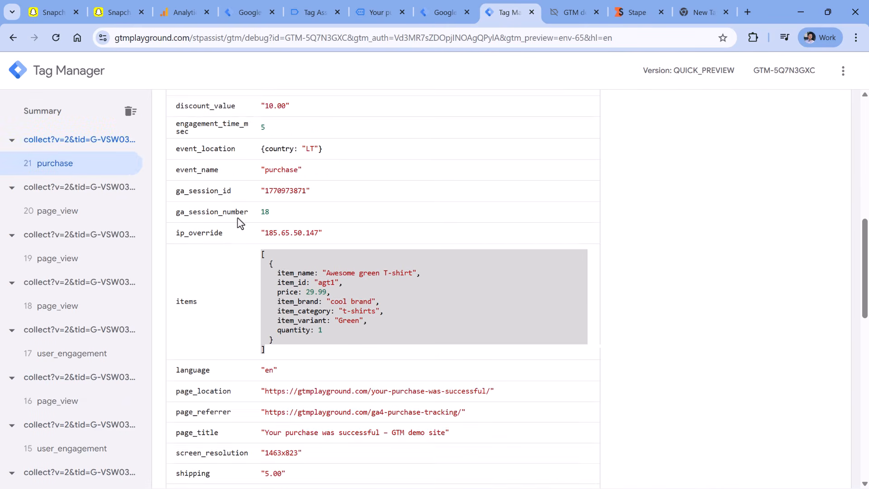
scroll(218, 206, "up", 10)
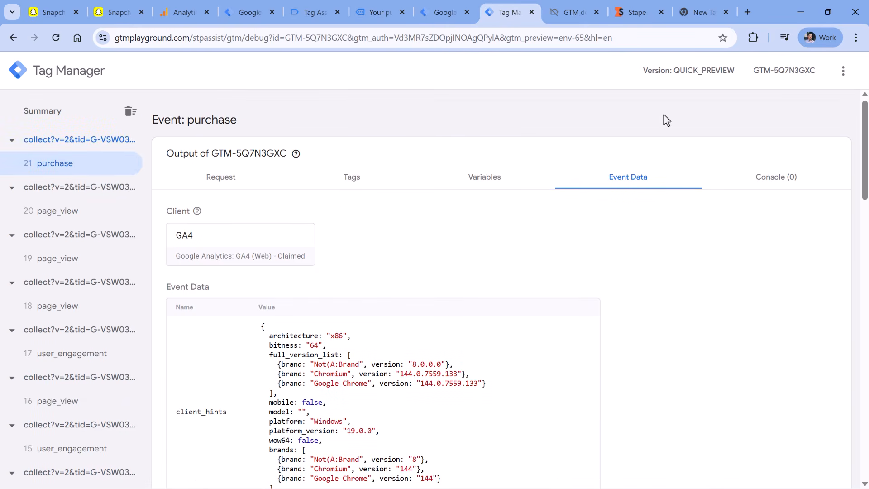
scroll(430, 281, "down", 14)
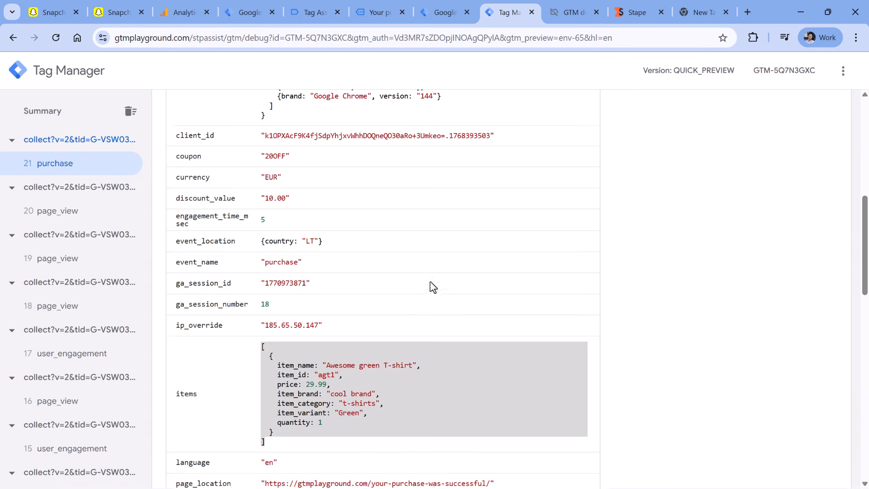
scroll(407, 263, "down", 1)
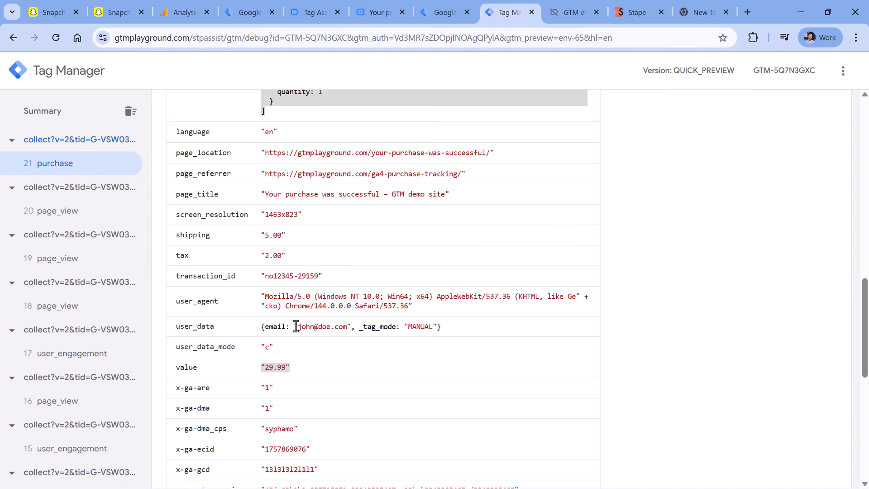
left_click_drag(296, 326, 344, 327)
left_click(190, 330)
left_click_drag(177, 326, 350, 335)
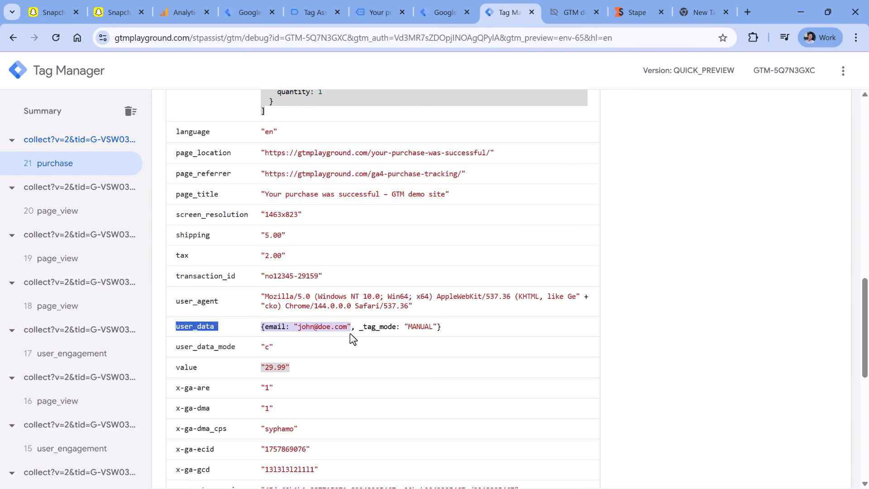
Review the Snap - purchase tag's parameter sections in the server container and compare them with the incoming user_data key
left_click(441, 13)
scroll(326, 131, "up", 8)
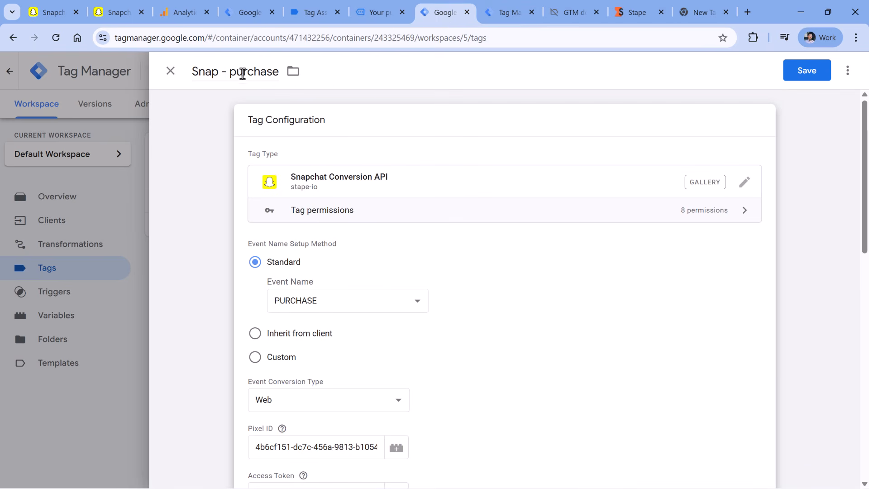
left_click(376, 85)
scroll(373, 201, "down", 6)
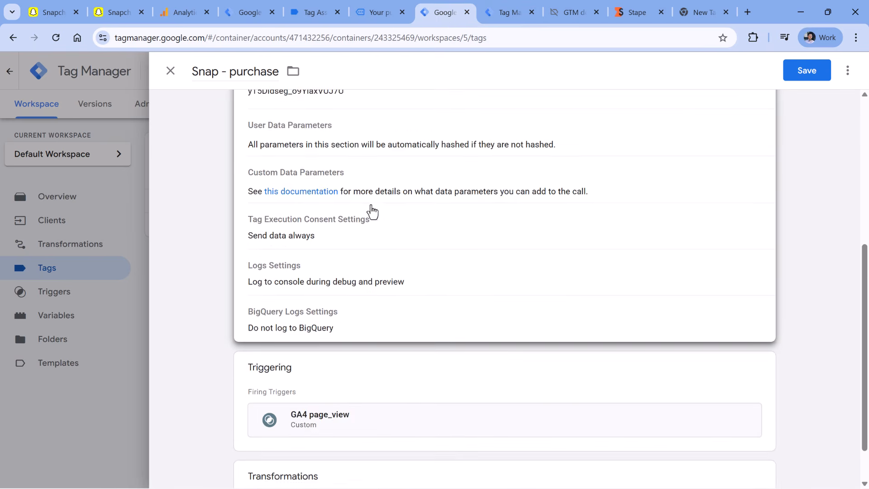
scroll(401, 201, "up", 3)
left_click(413, 211)
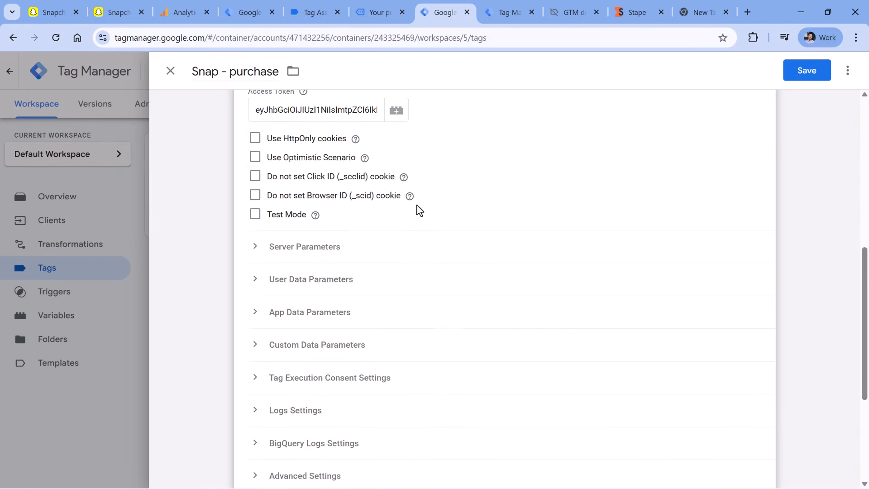
scroll(379, 244, "down", 3)
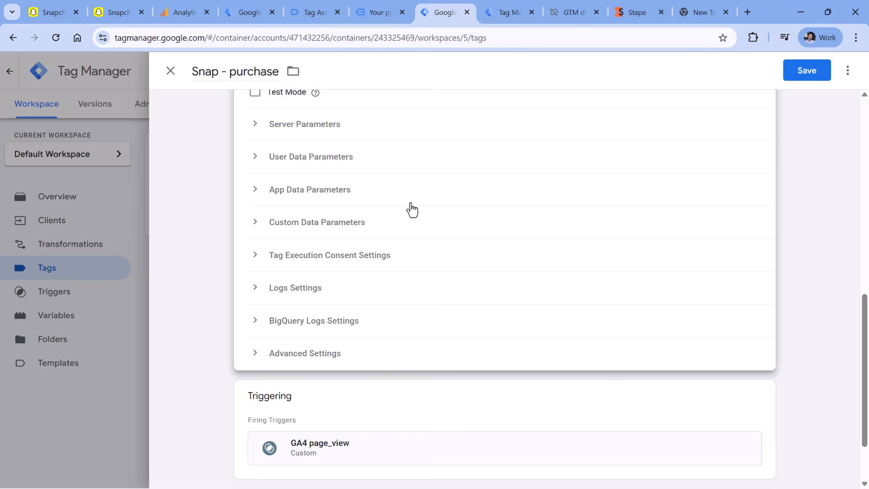
left_click(504, 6)
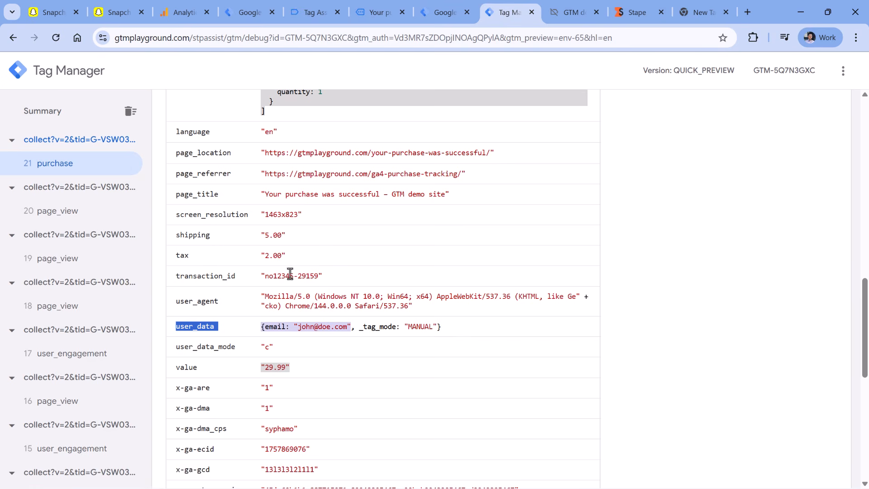
double_click(211, 329)
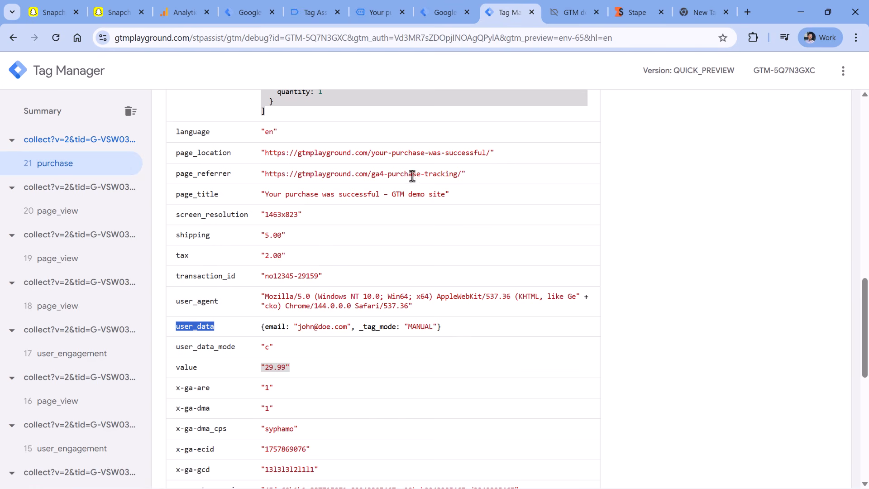
left_click(430, 14)
scroll(481, 140, "up", 2)
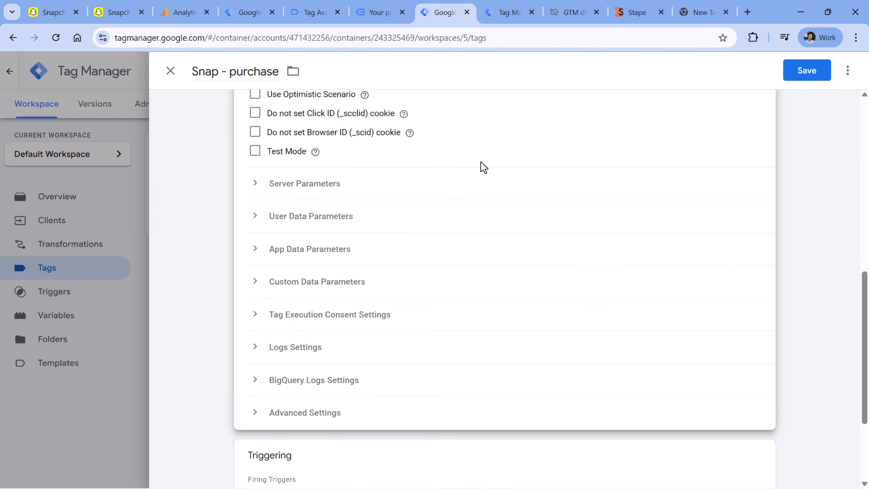
Add an Email property to the User Data Parameters of the Snap - purchase tag
left_click(254, 218)
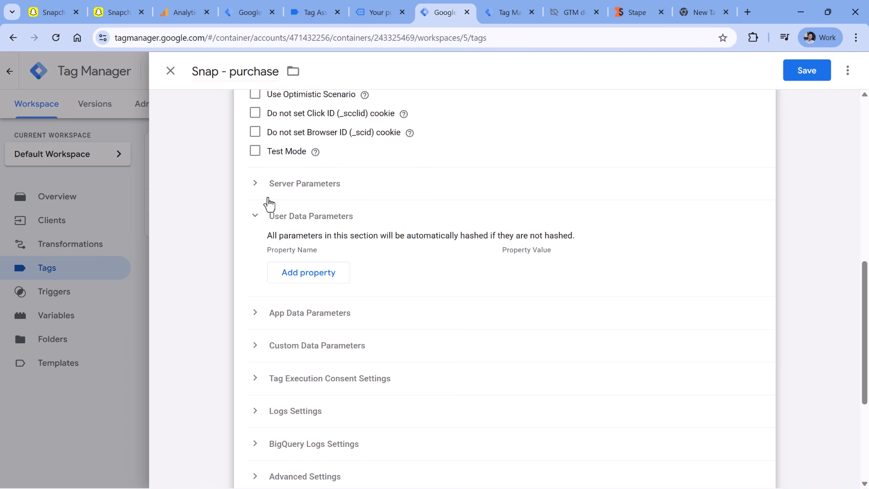
scroll(320, 223, "up", 3)
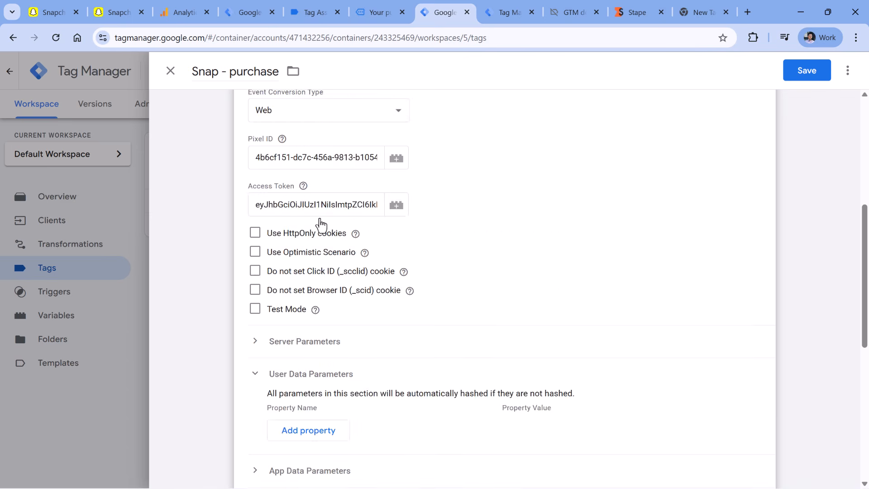
scroll(271, 158, "down", 2)
scroll(391, 219, "down", 3)
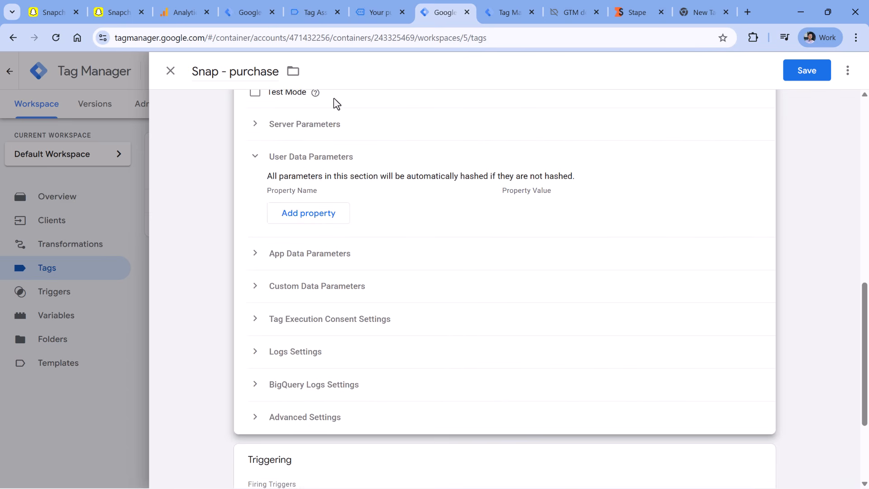
left_click(312, 223)
left_click(528, 210)
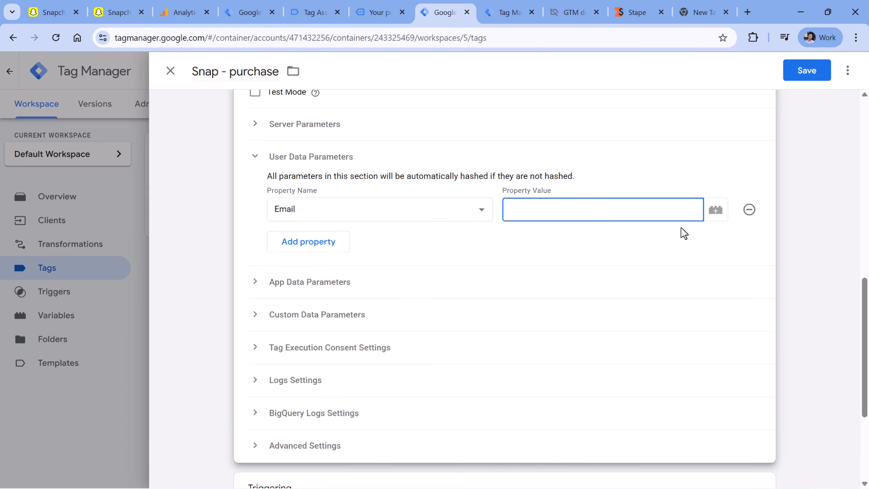
left_click(715, 212)
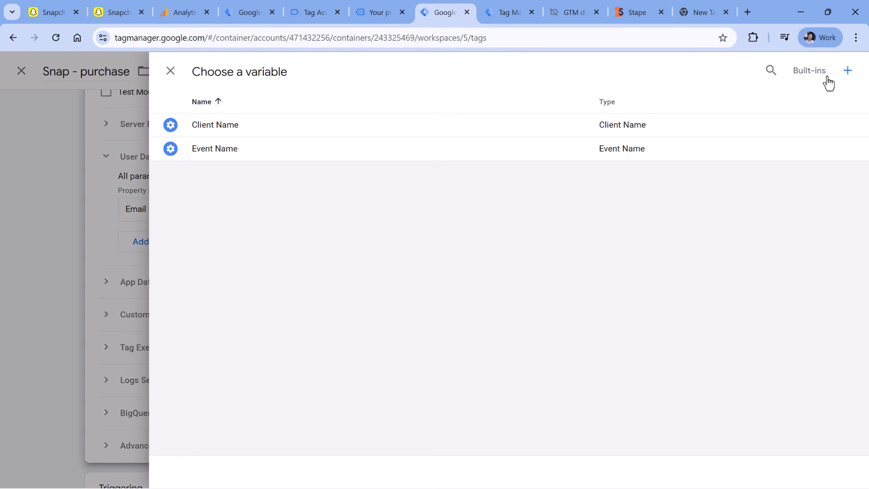
left_click(849, 81)
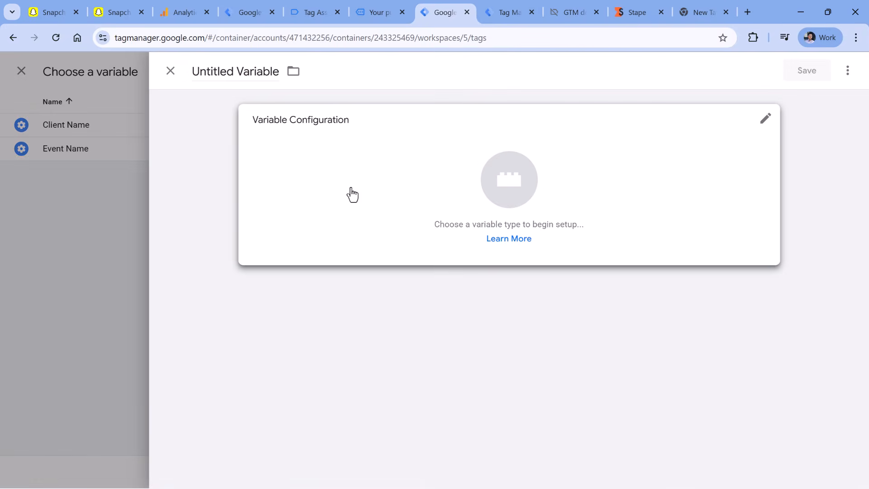
left_click(351, 193)
scroll(507, 195, "down", 3)
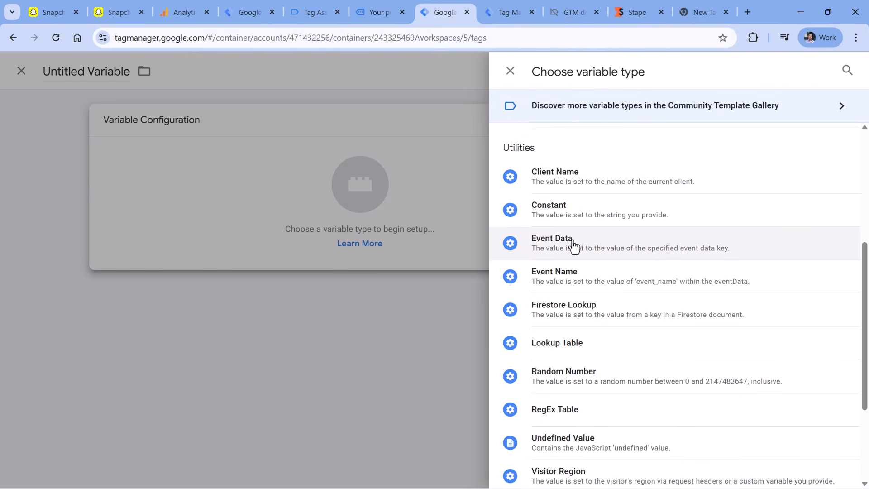
left_click(574, 246)
left_click(320, 237)
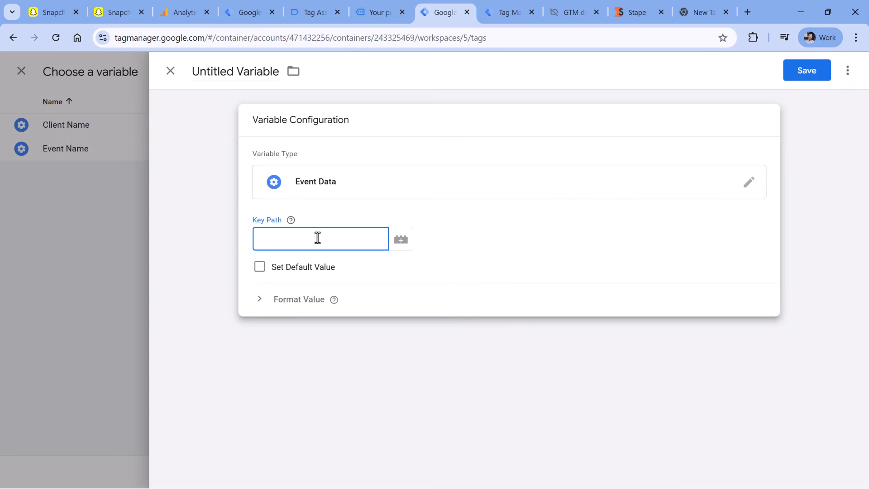
left_click(515, 13)
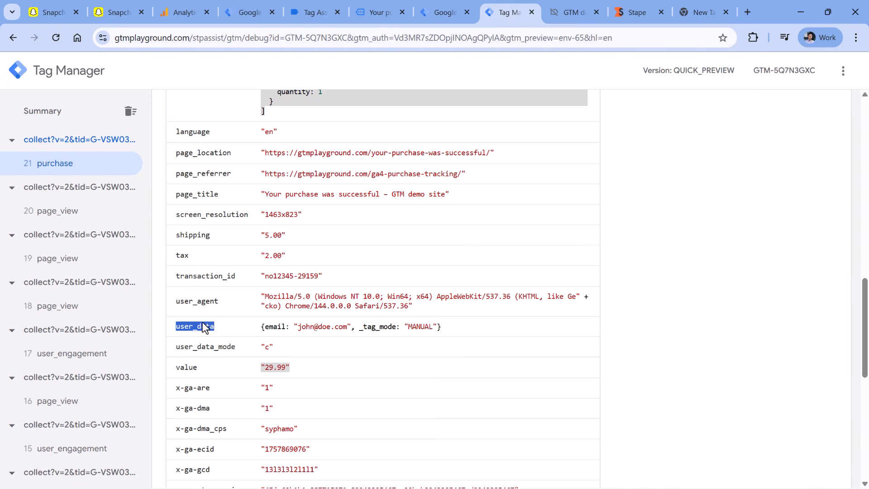
left_click(192, 294)
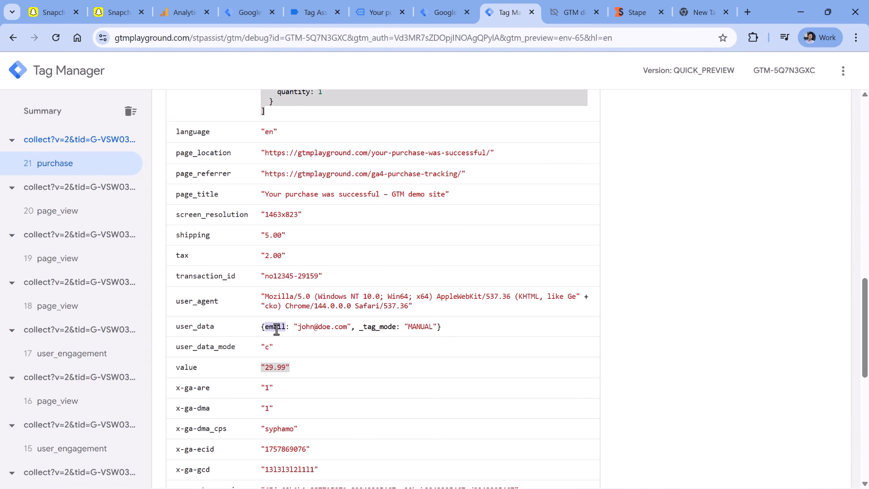
double_click(191, 325)
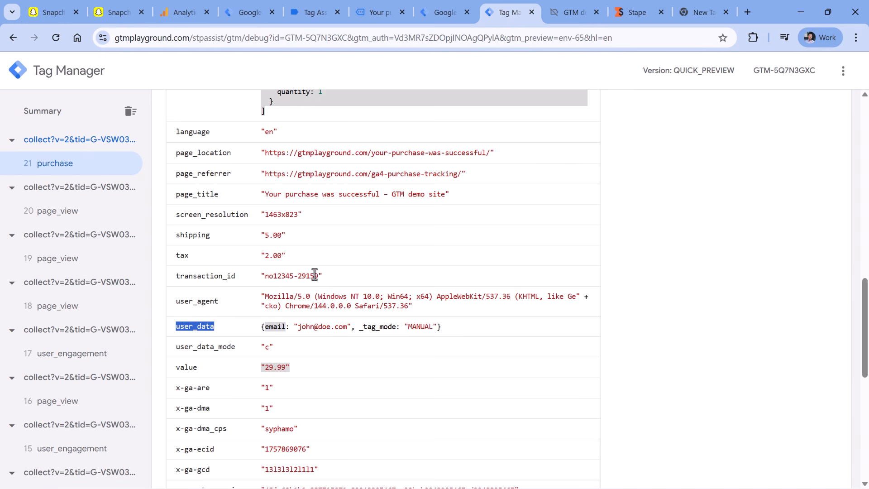
left_click(470, 14)
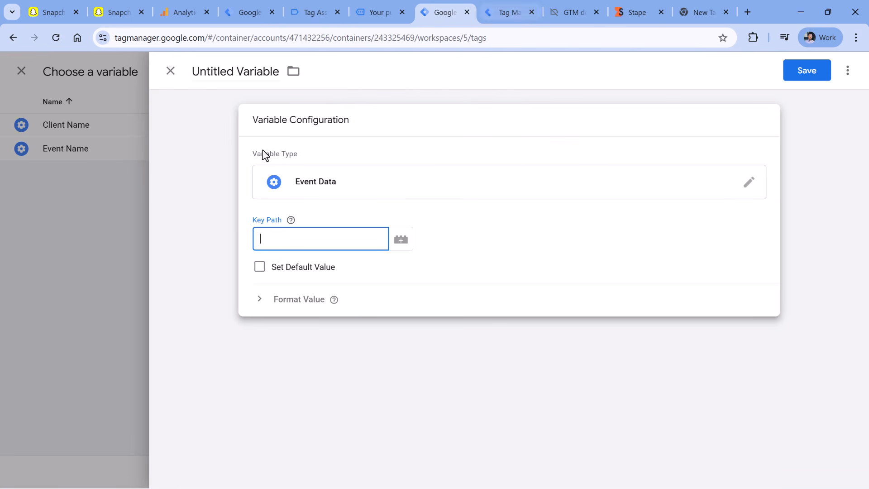
left_click(170, 71)
left_click(532, 217)
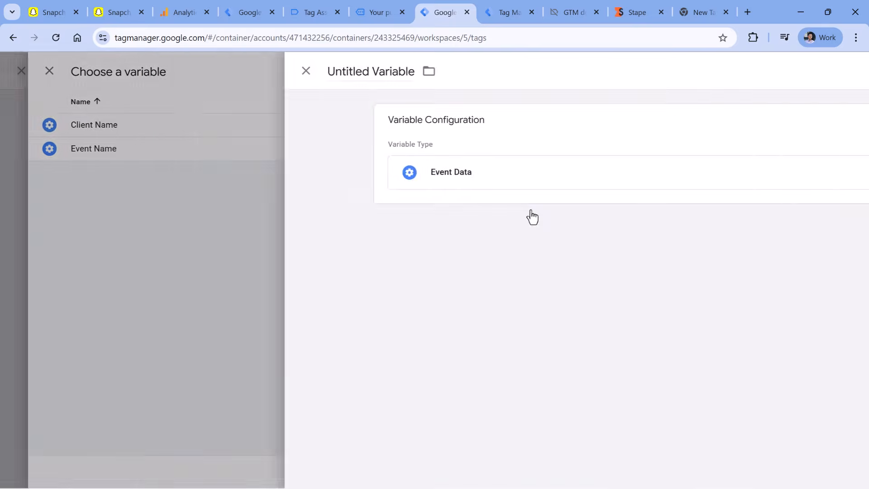
left_click(172, 71)
Remove the Email property from the User Data Parameters and the GA4 page_view firing trigger from the Snap - purchase tag
scroll(678, 130, "up", 3)
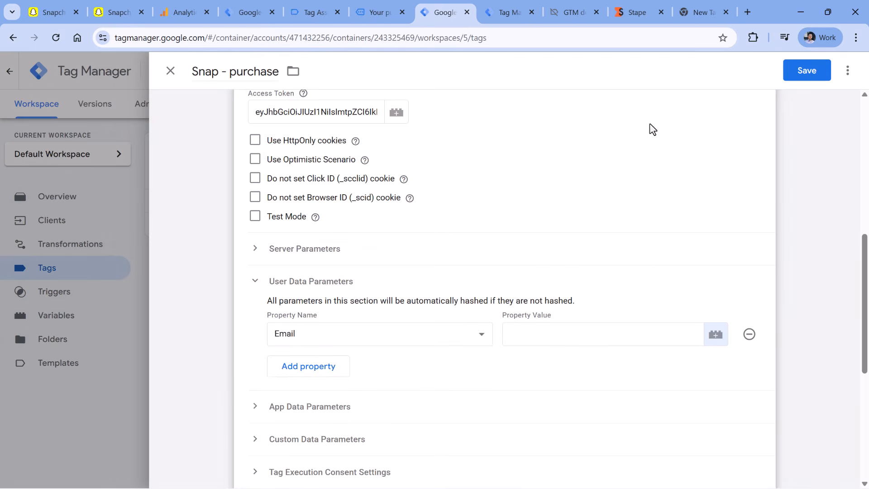
left_click(750, 335)
scroll(588, 245, "down", 4)
scroll(556, 251, "down", 2)
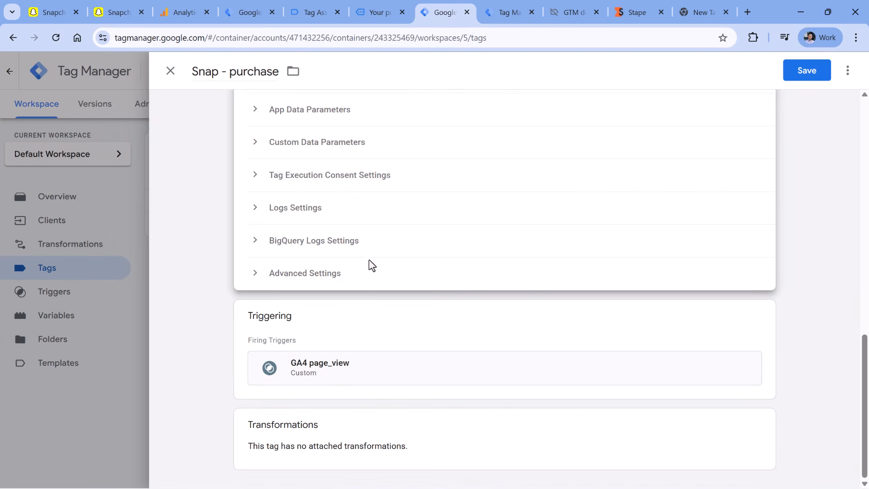
left_click(396, 333)
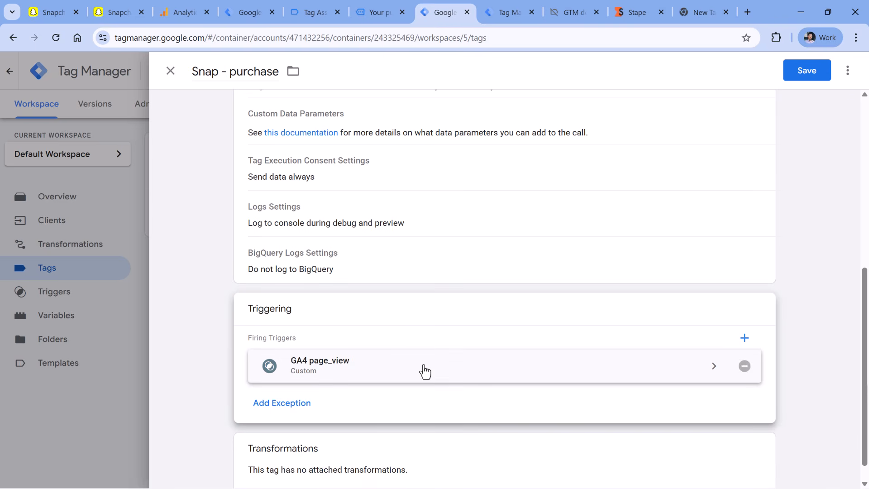
left_click(742, 368)
Start a new Custom trigger for the Snap - purchase tag that fires on Some Events
left_click(416, 364)
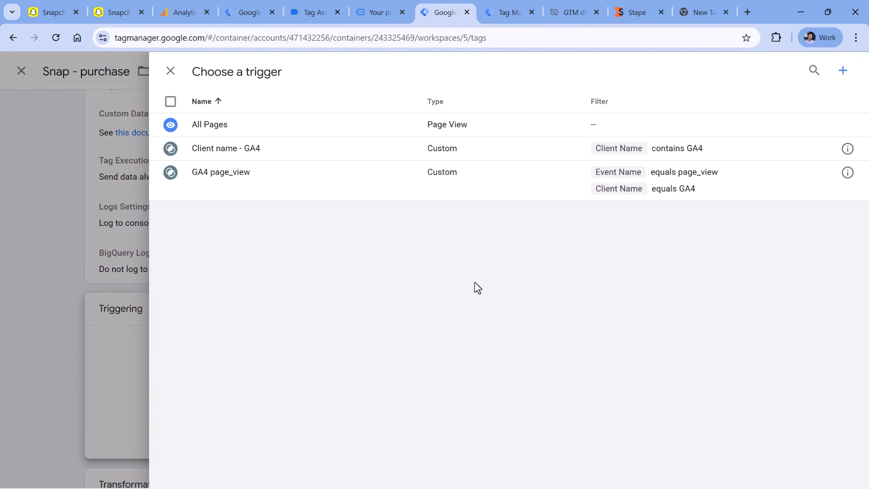
left_click(842, 72)
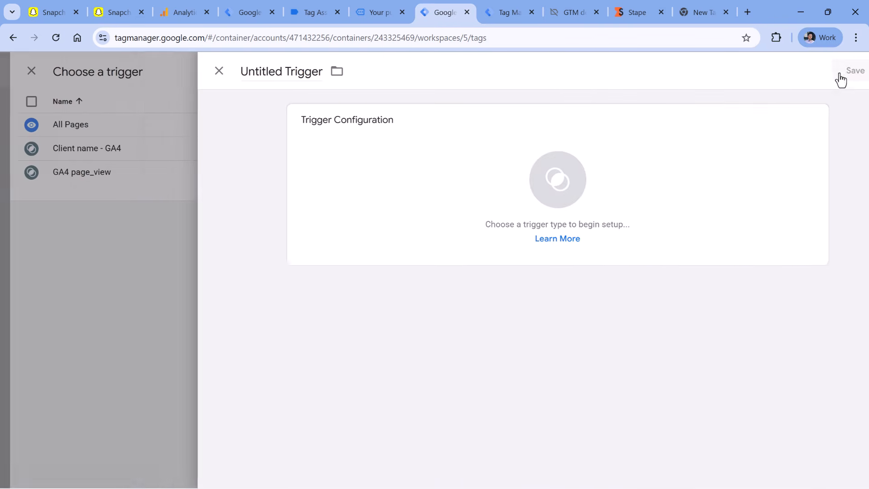
left_click(325, 190)
left_click(541, 109)
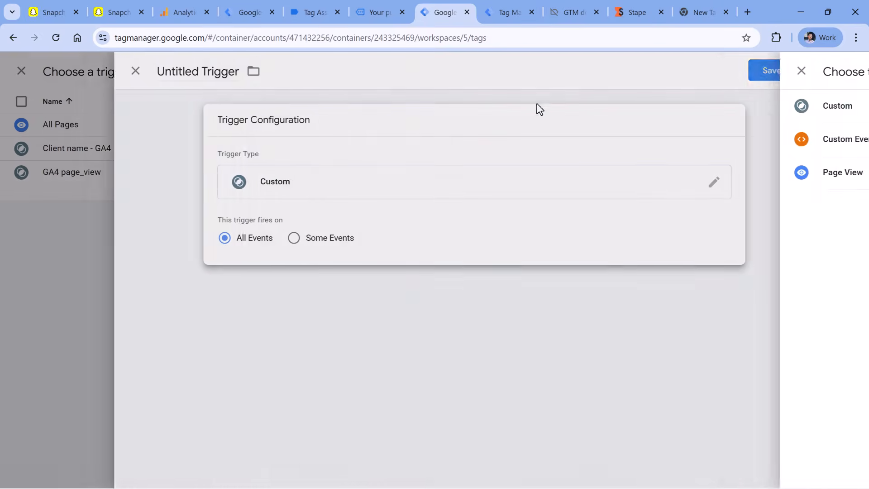
left_click(330, 239)
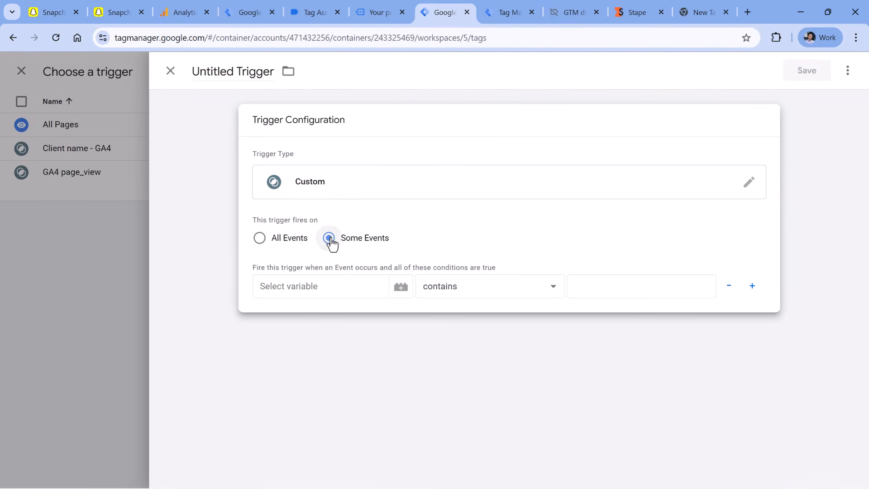
Set the new trigger's first condition to Client Name equals GA4
left_click(314, 288)
left_click(321, 317)
left_click(500, 282)
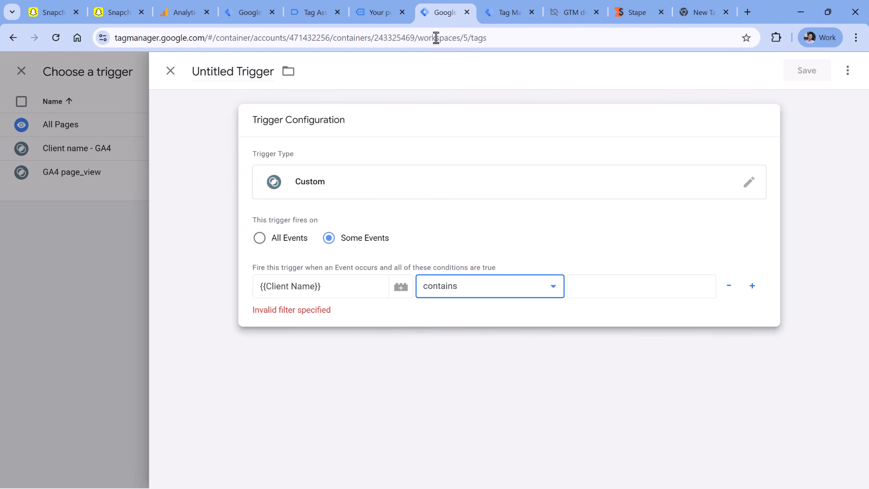
key("Up")
left_click(609, 285)
type("GA4")
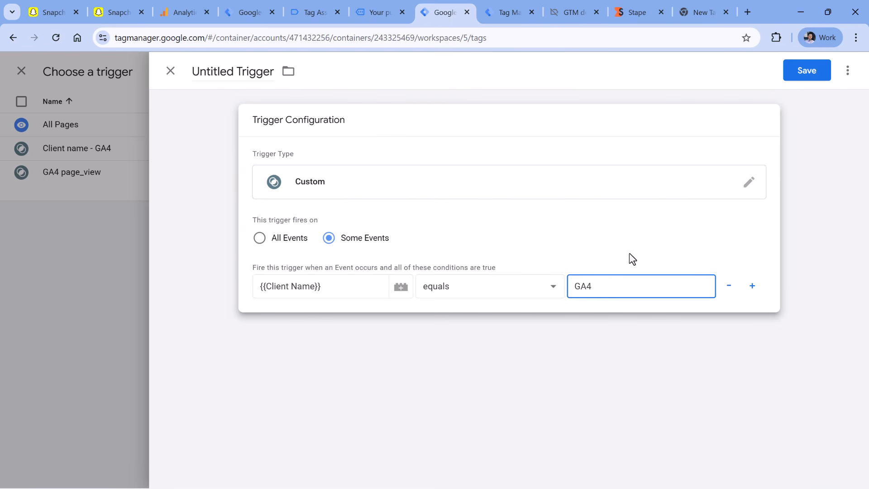
Add a second condition to the trigger requiring Event Name to equal purchase
left_click(752, 286)
left_click(348, 317)
left_click(325, 364)
left_click(480, 319)
left_click(449, 72)
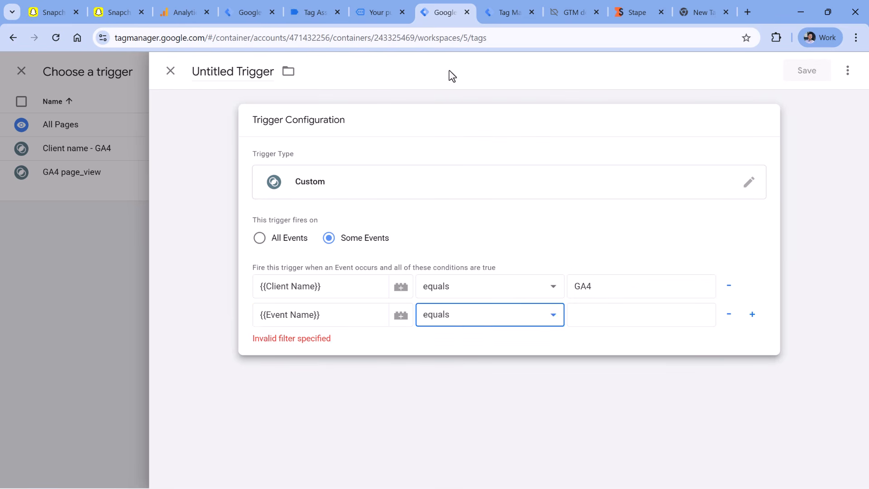
left_click(583, 307)
type("pa")
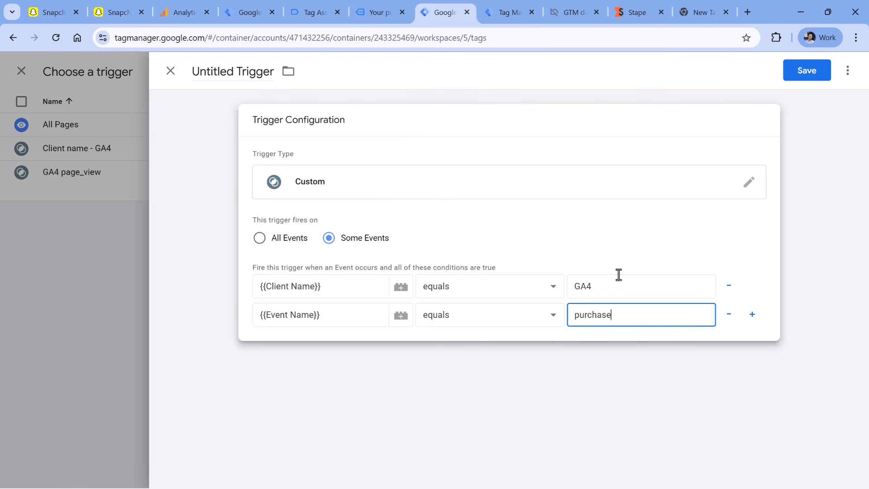
Check the purchase event's name in the server container's preview
left_click(506, 12)
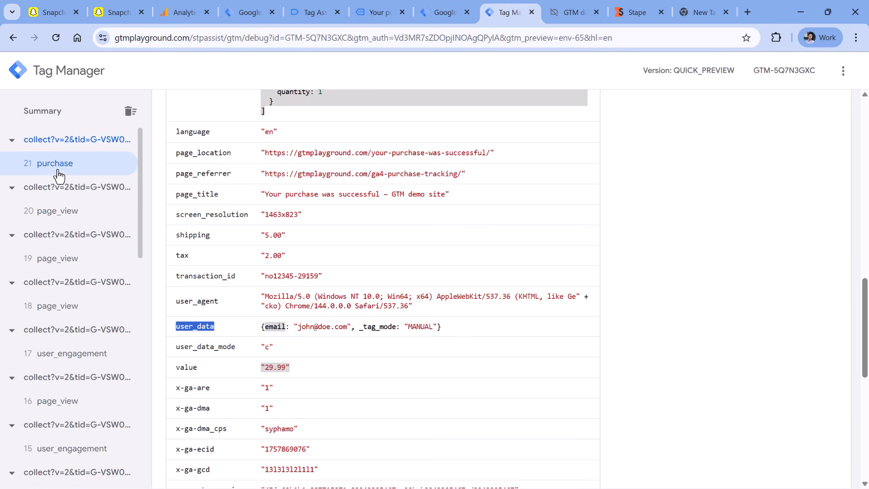
Save the custom trigger under the name "GA4 purchase" and save the Snap - purchase tag that uses it
left_click(446, 12)
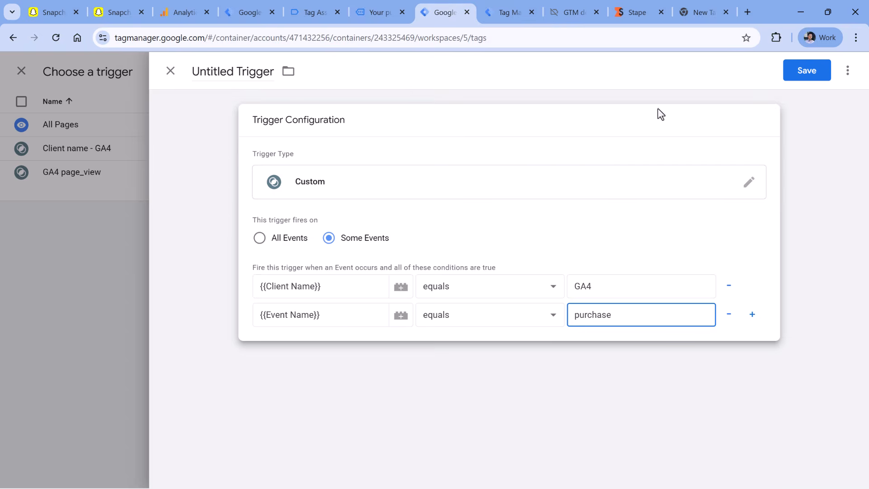
left_click(807, 70)
key("BackSpace")
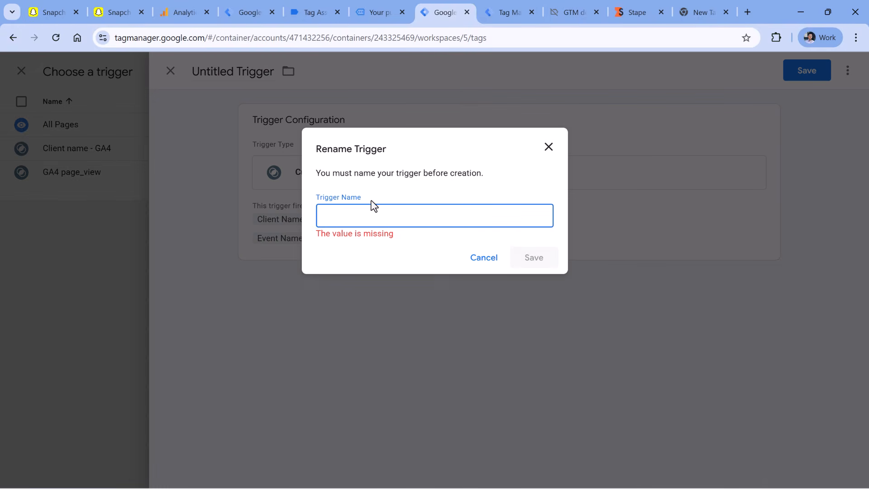
type("GA4 purchase")
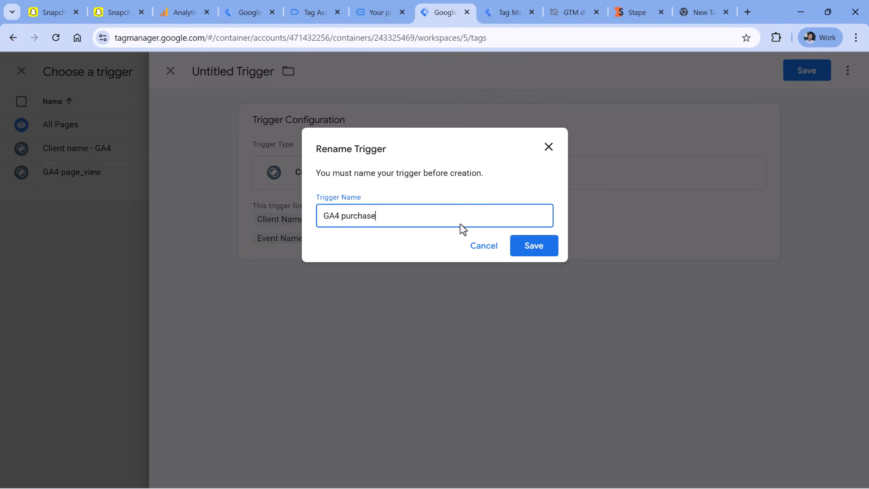
left_click(541, 247)
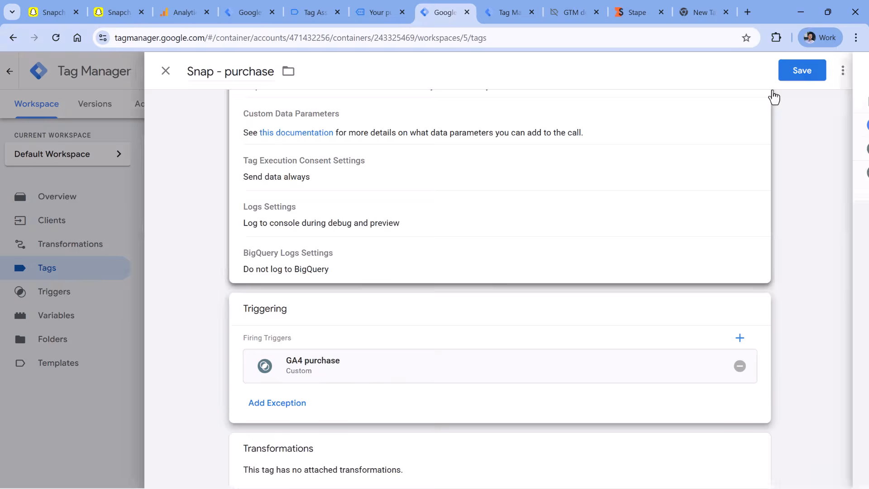
left_click(810, 73)
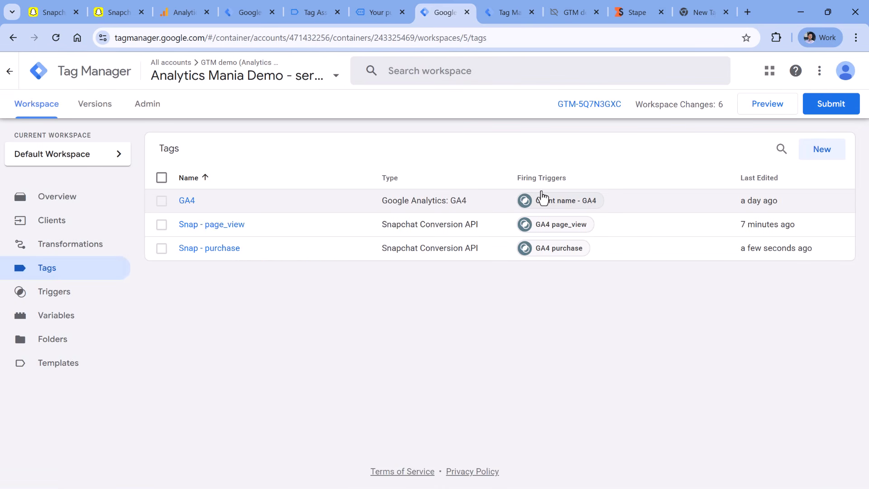
Start preview mode for the server container and the web container, and go to the connected demo site
left_click(775, 115)
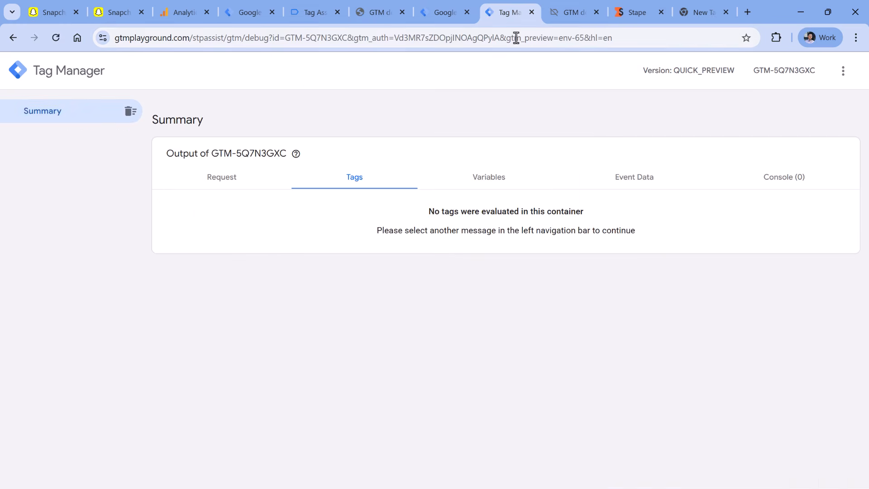
left_click(253, 9)
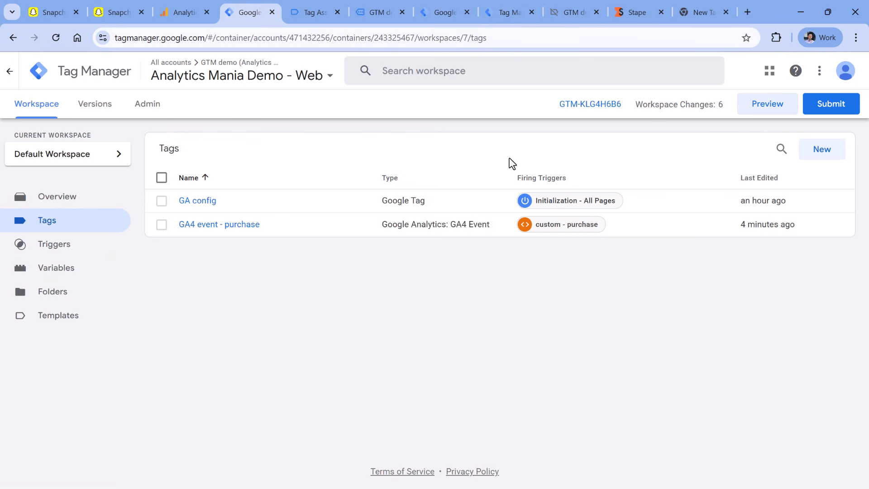
left_click(768, 113)
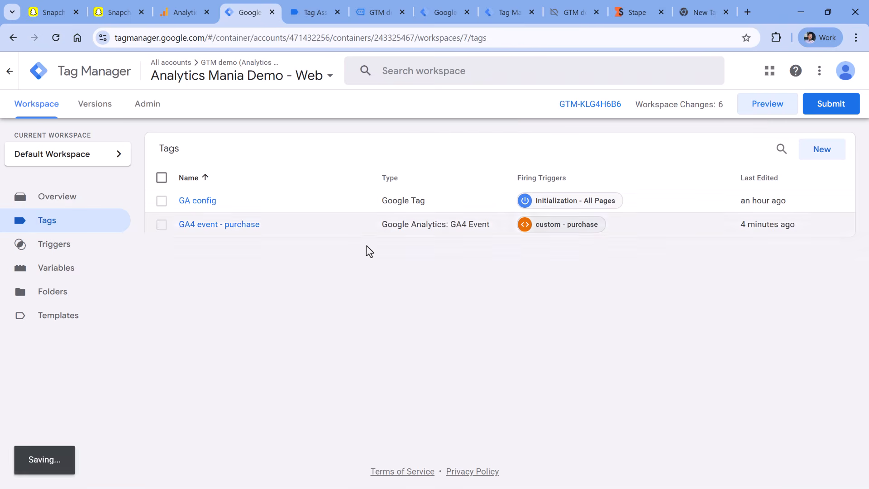
left_click(433, 283)
left_click(375, 1)
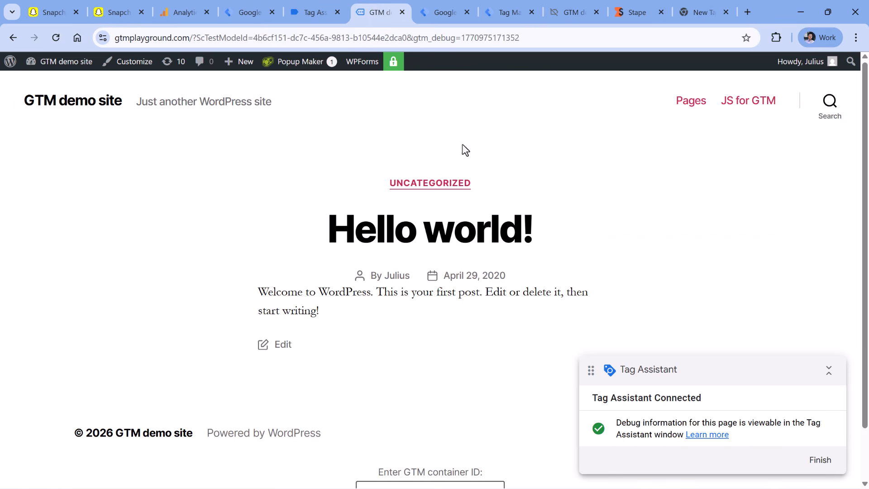
Open the GA4 purchase tracking demo page on the site and purchase the T-shirt
left_click(689, 107)
scroll(329, 356, "down", 1)
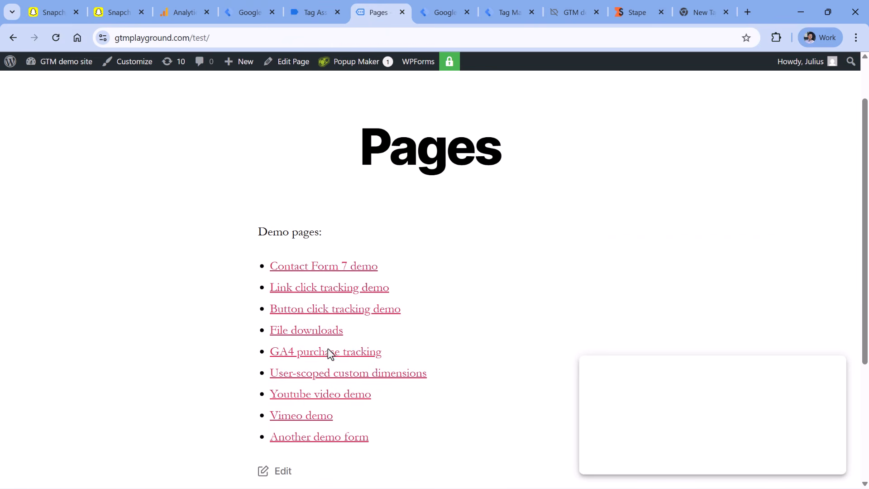
left_click(362, 352)
scroll(392, 246, "down", 6)
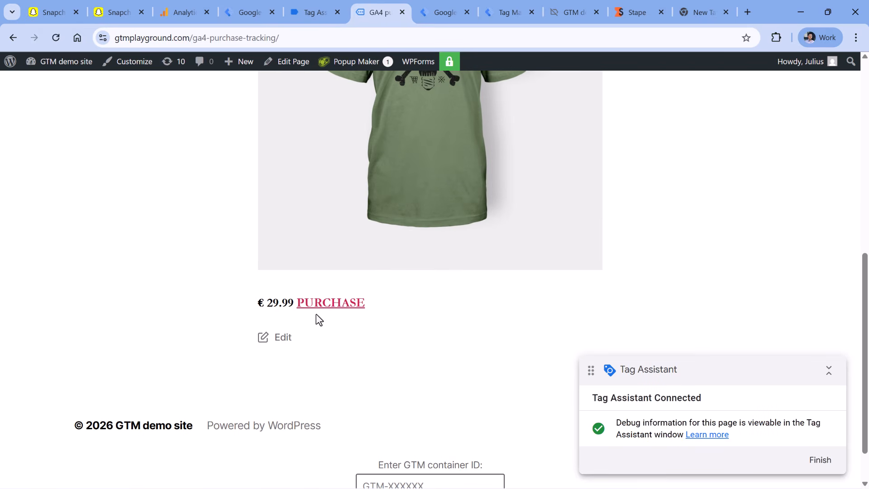
left_click(363, 301)
In the server container preview, open the Snap - purchase tag of the purchase event and its outgoing HTTP request
left_click(506, 23)
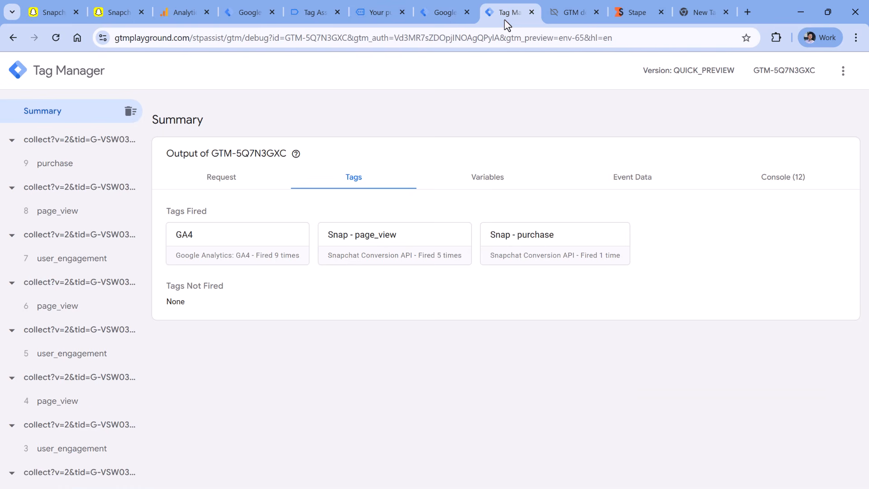
left_click(71, 173)
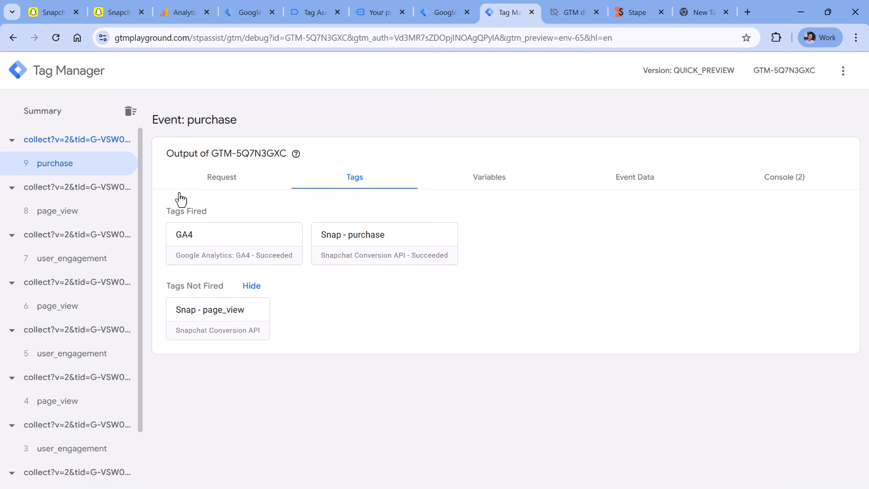
left_click(390, 246)
scroll(335, 248, "down", 3)
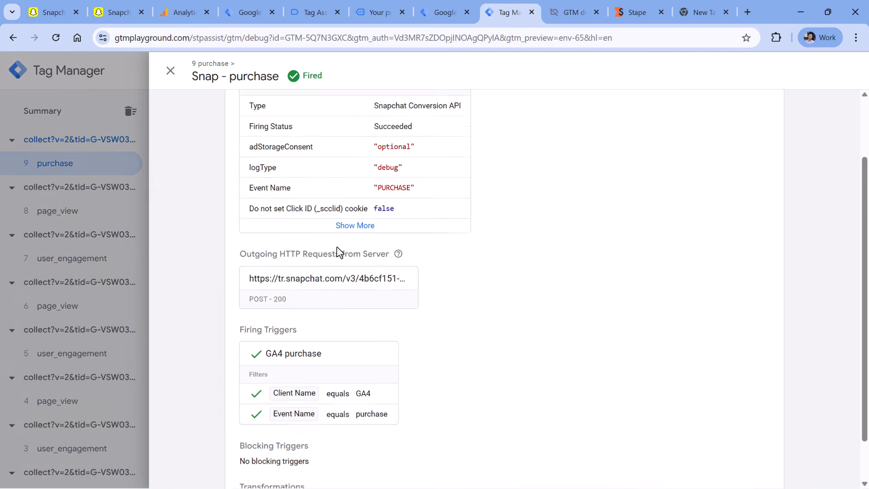
left_click(325, 235)
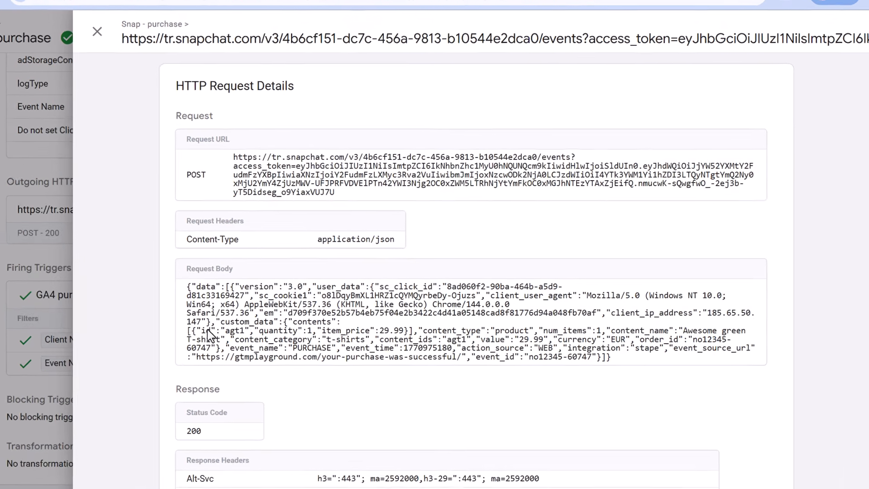
Examine the item ID, item price, content details and hashed user data in the outgoing Snapchat request body
left_click_drag(262, 333, 302, 335)
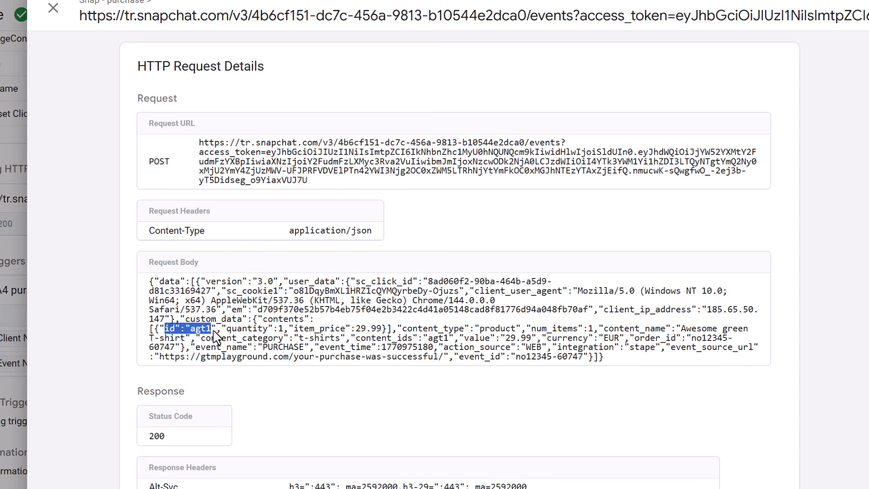
left_click_drag(224, 333, 384, 337)
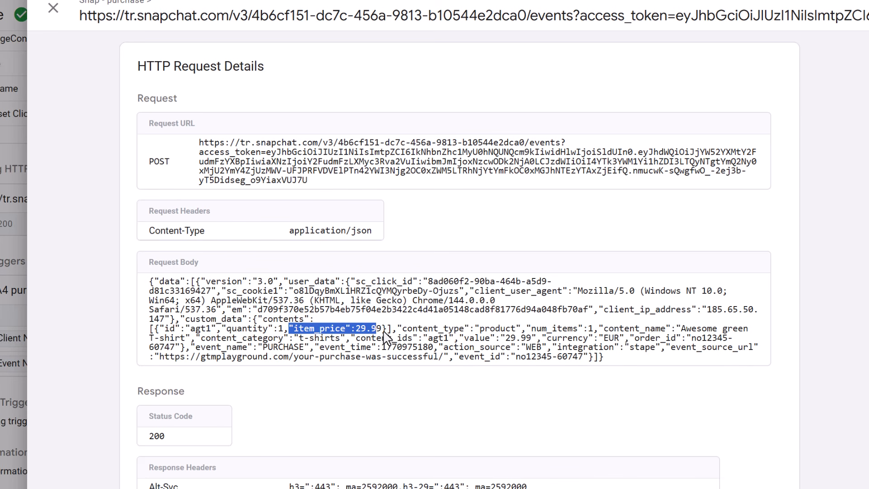
left_click_drag(464, 338, 615, 340)
left_click(307, 340)
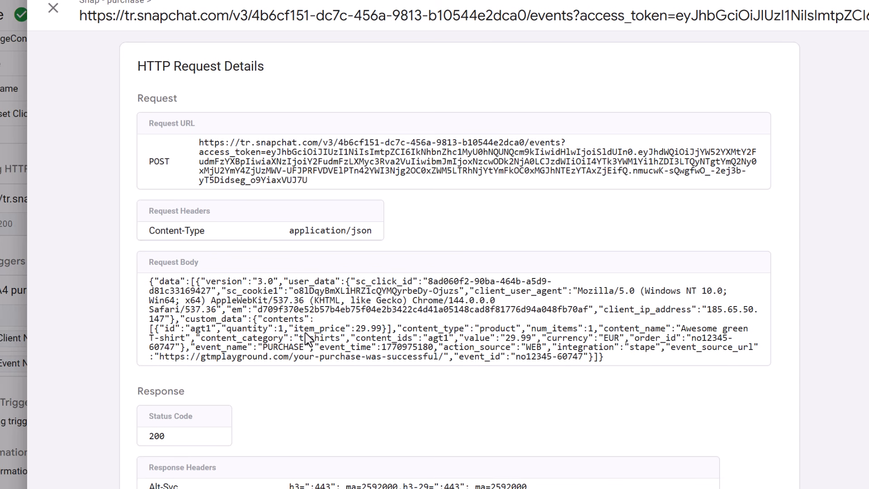
left_click_drag(237, 309, 587, 313)
left_click(480, 357)
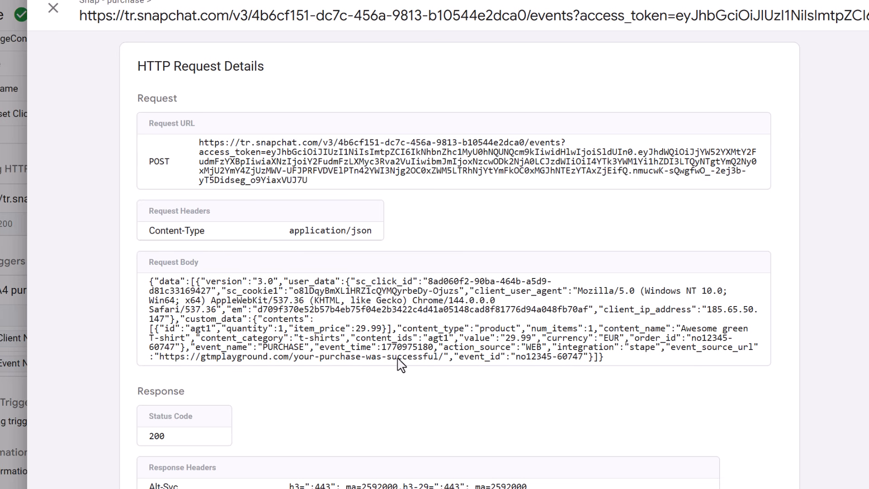
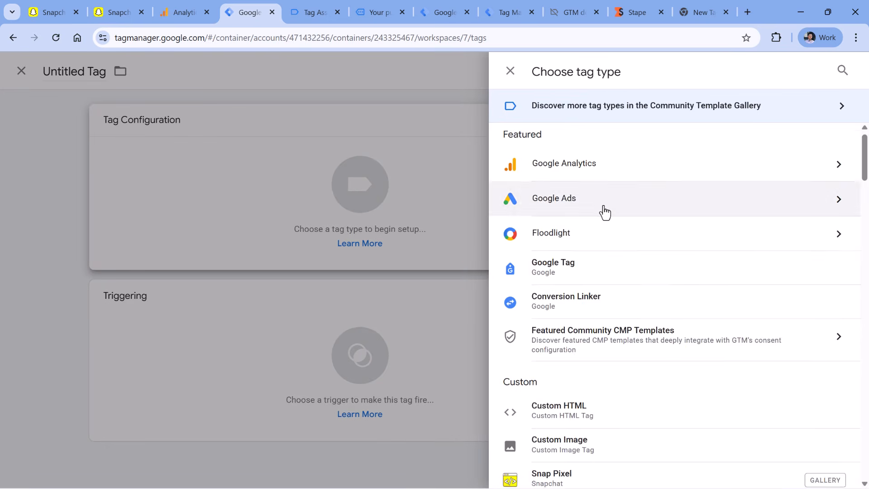
scroll(595, 218, "down", 4)
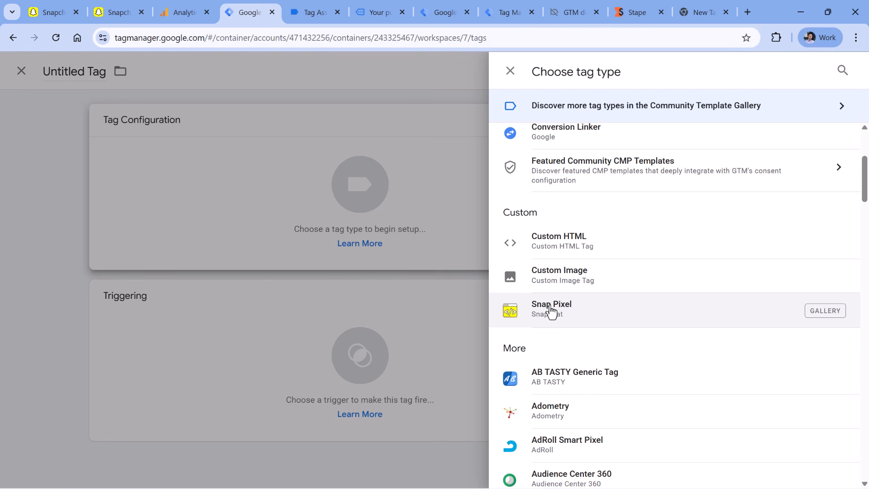
left_click(77, 114)
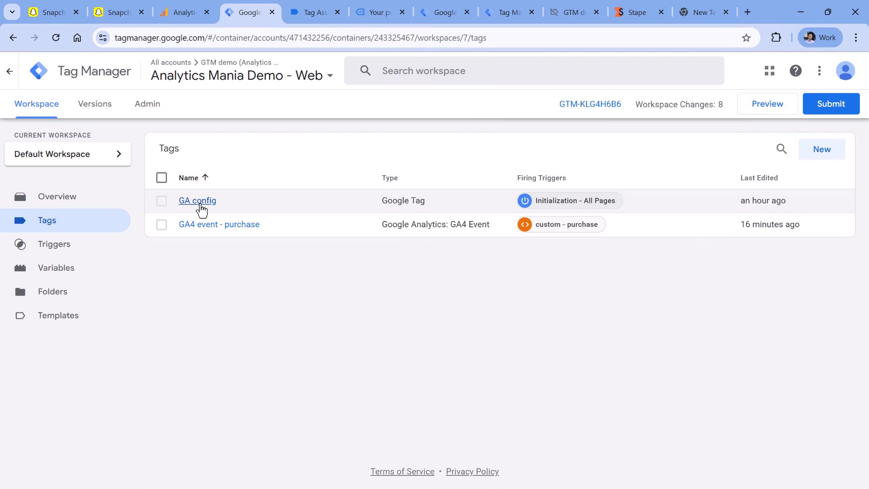
Add the configuration parameter send_page_view with value false to the GA config tag in the web container and save it
left_click(201, 208)
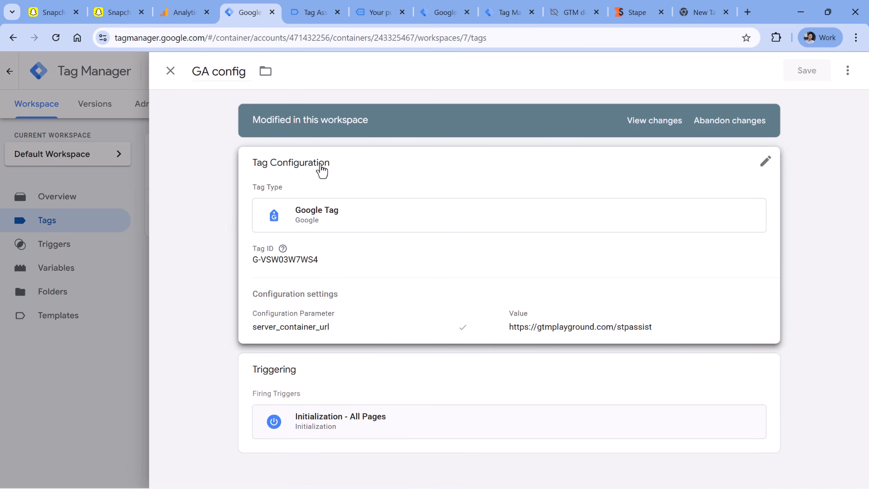
left_click(313, 214)
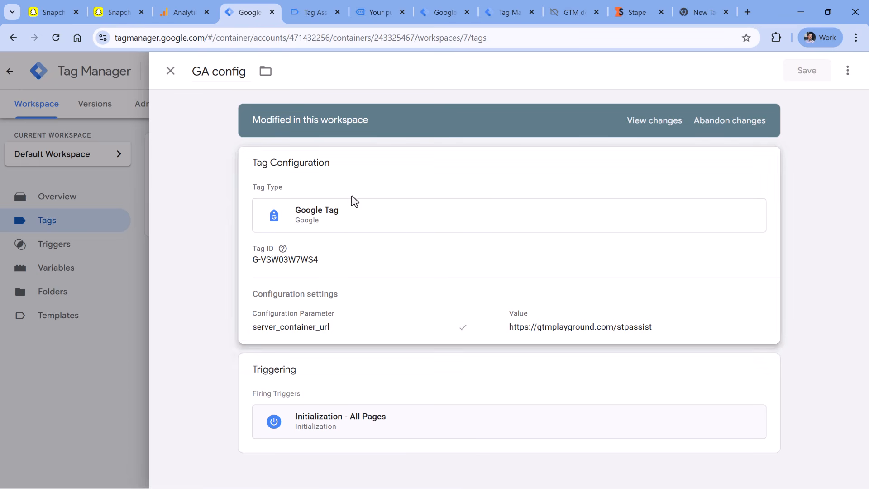
scroll(402, 224, "down", 2)
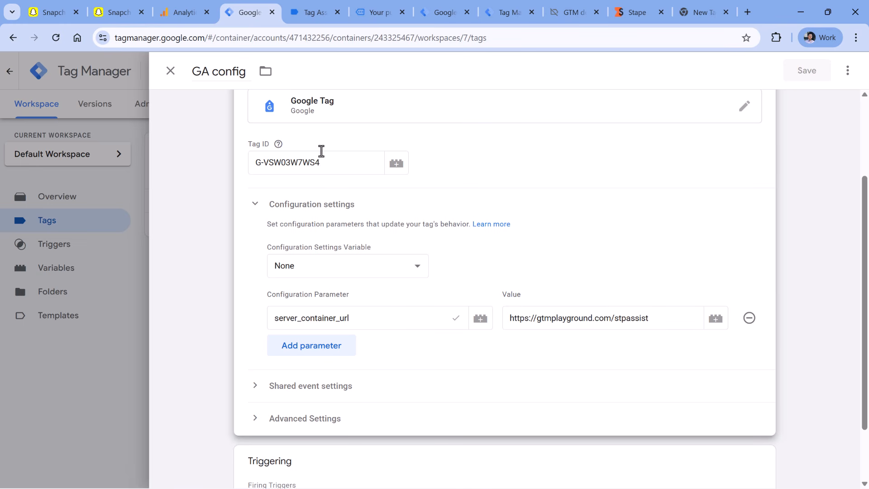
left_click(313, 350)
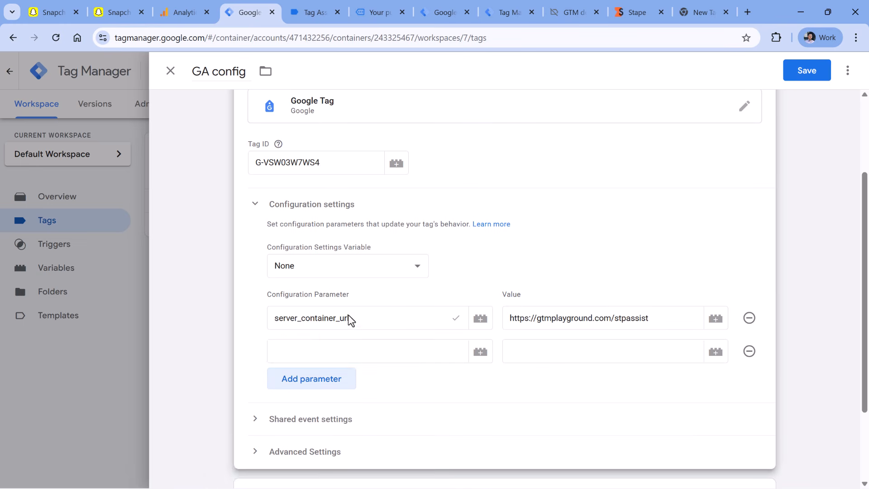
left_click(360, 350)
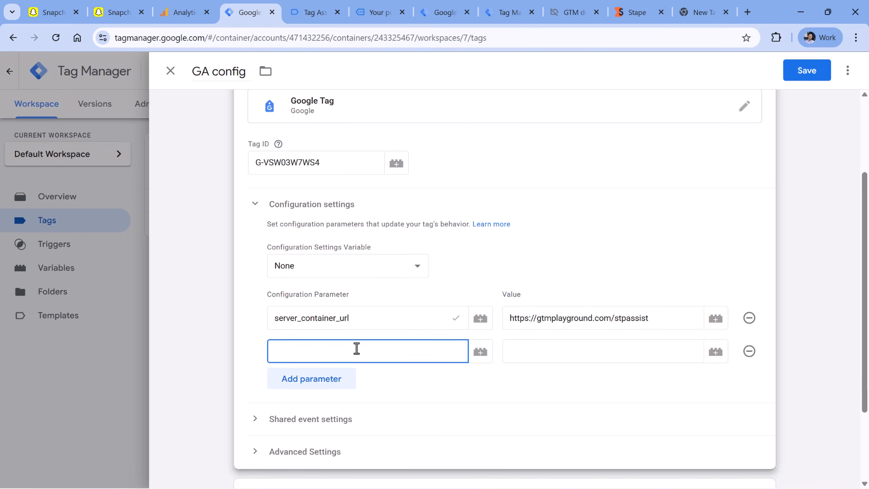
type("send")
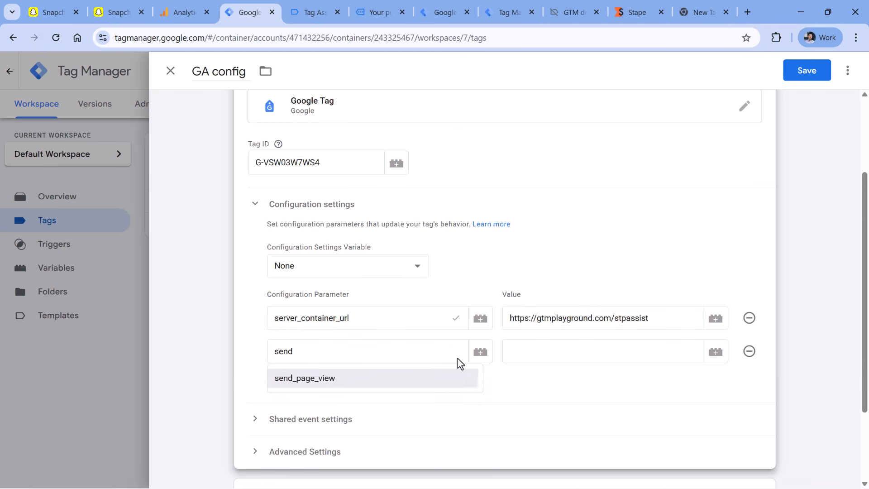
left_click(534, 347)
type("false")
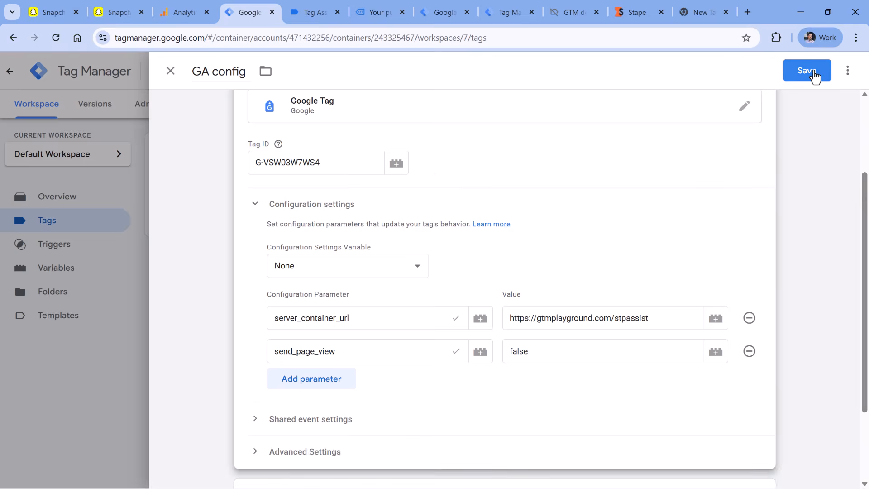
left_click(806, 72)
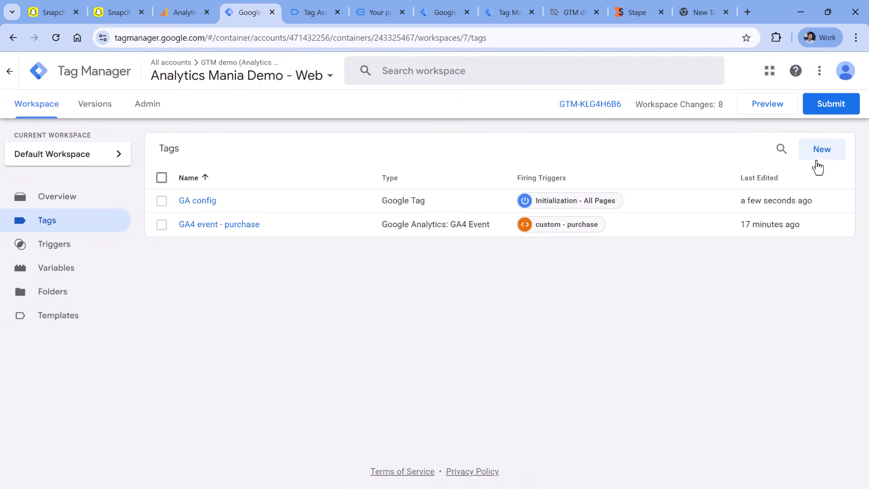
Create a new Google Analytics: GA4 Event tag with measurement ID G-VSW03W7WS4 and event name page_view
left_click(821, 152)
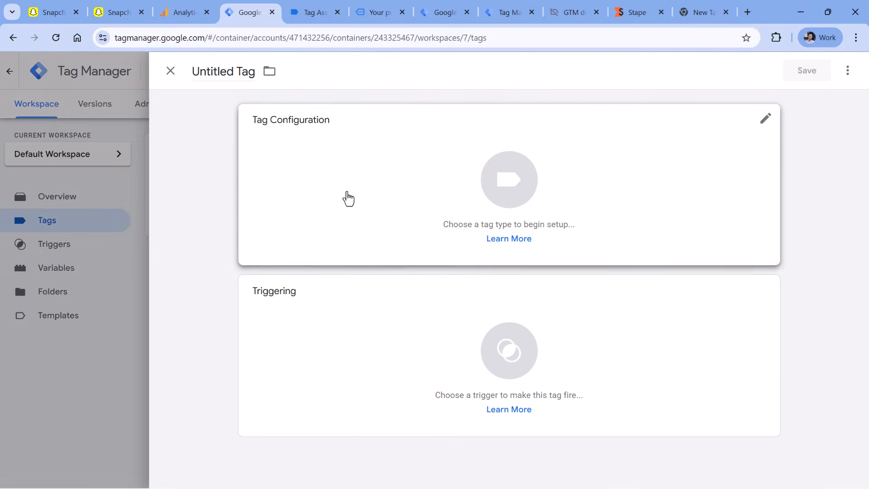
left_click(345, 185)
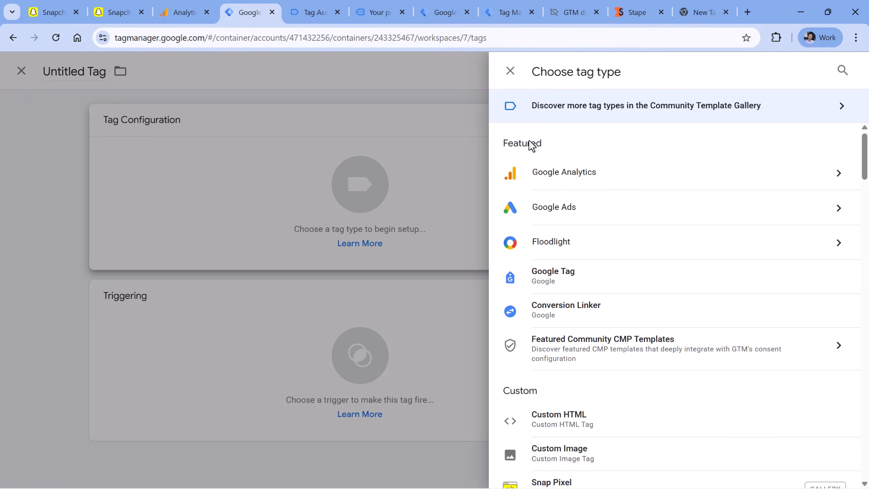
left_click(591, 172)
left_click(586, 193)
left_click(285, 235)
type("G-VSW03W7WS4")
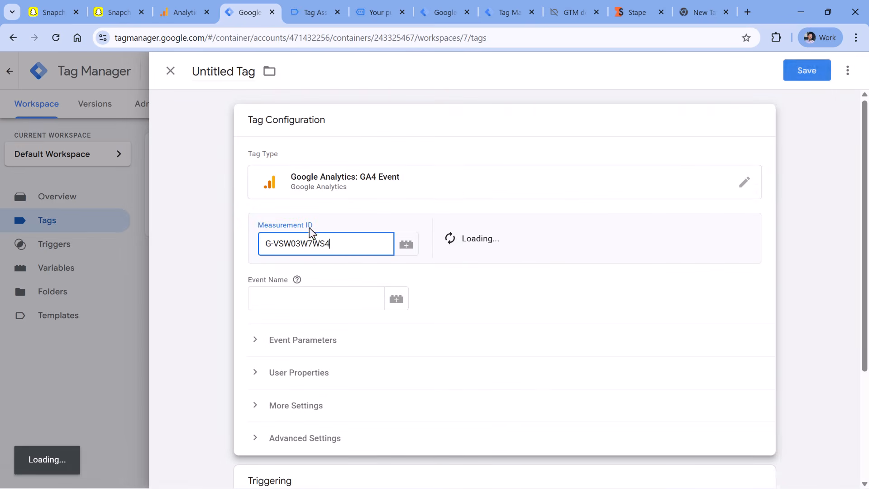
left_click(316, 296)
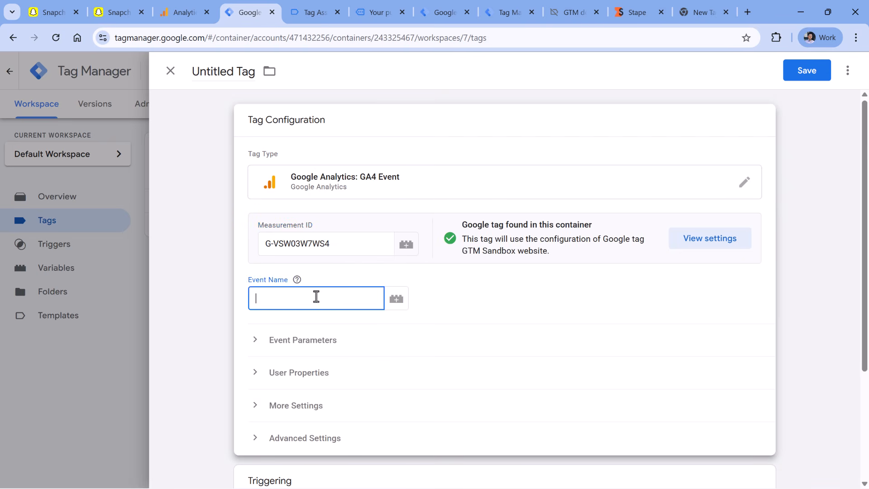
type("page_view")
scroll(320, 192, "down", 2)
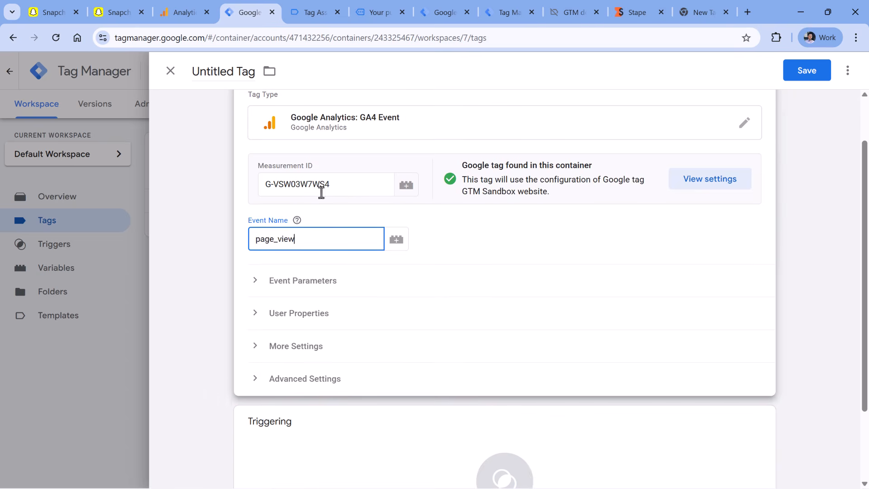
Open the trigger selection for the page_view tag and look up the DOM Ready event in the Tag Assistant preview
scroll(365, 339, "down", 1)
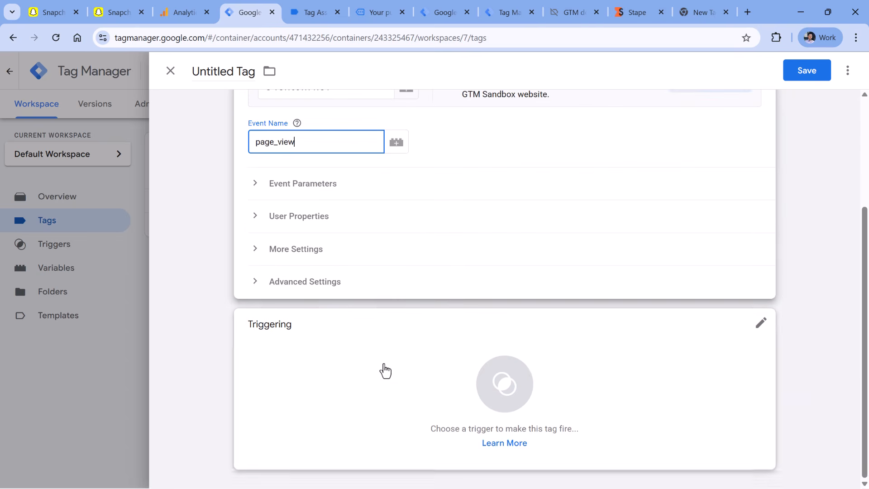
left_click(357, 365)
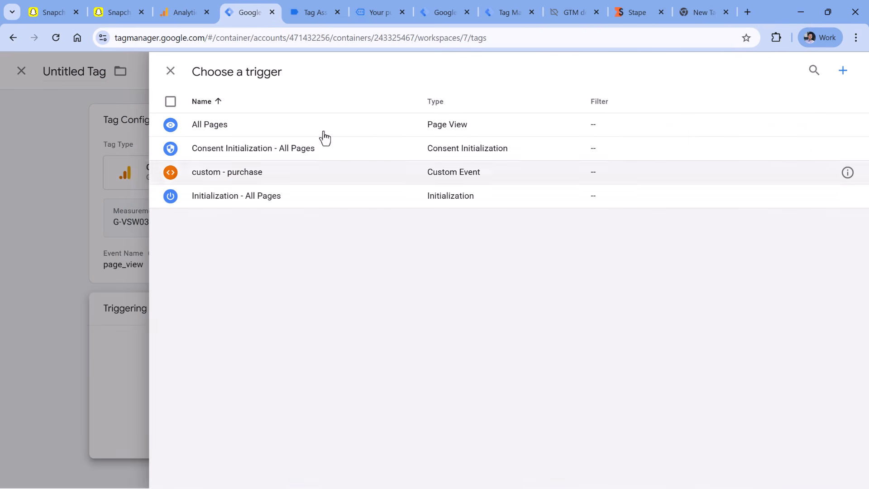
left_click(310, 12)
left_click(67, 221)
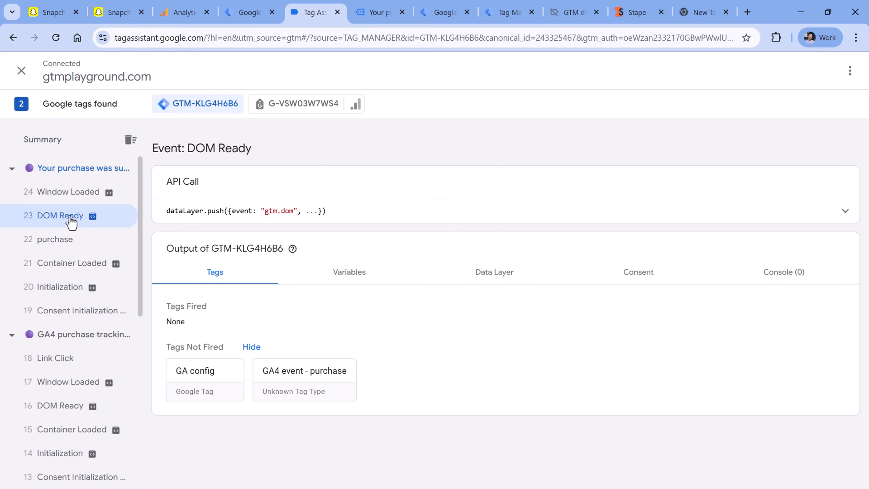
left_click(246, 13)
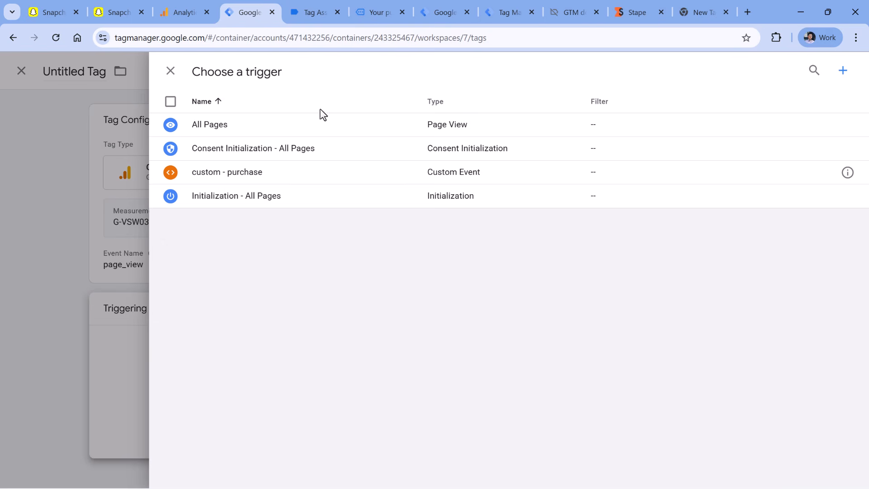
Create a DOM Ready trigger named "DOM ready - All pages" for all DOM Ready events and assign it to the page_view tag
left_click(842, 80)
left_click(330, 172)
left_click(569, 236)
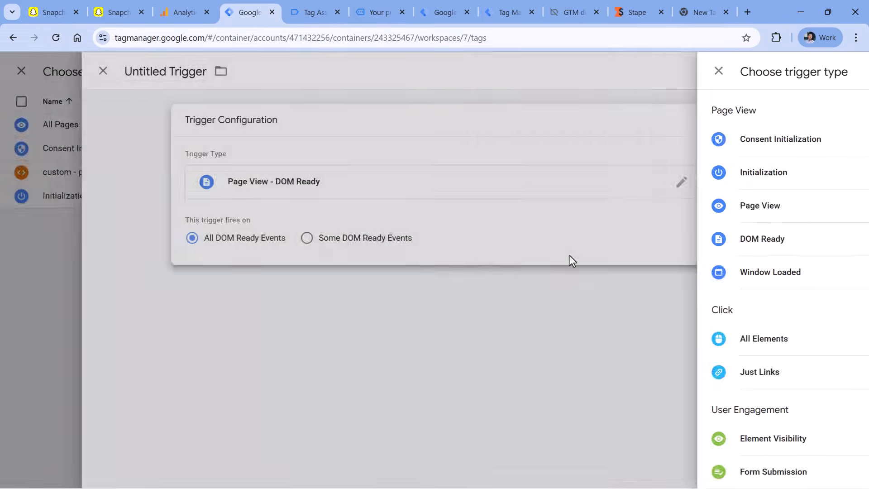
left_click(217, 71)
type("DO")
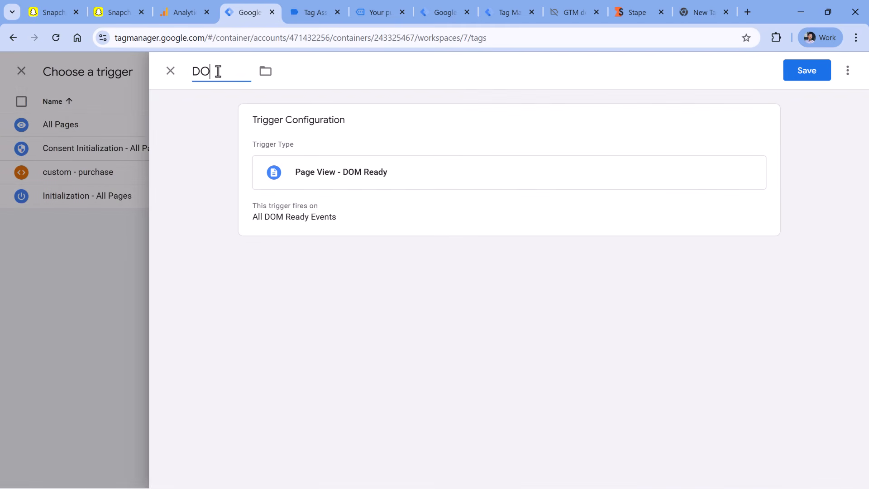
type("M ready - All pages")
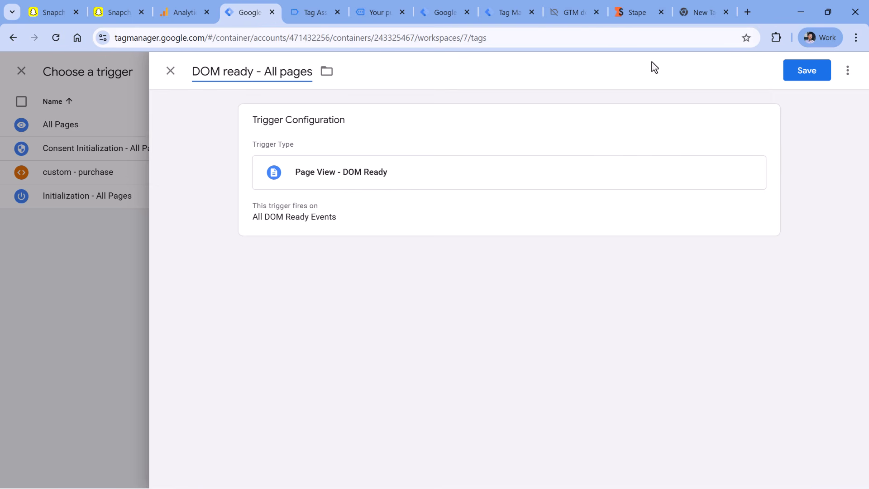
left_click(806, 70)
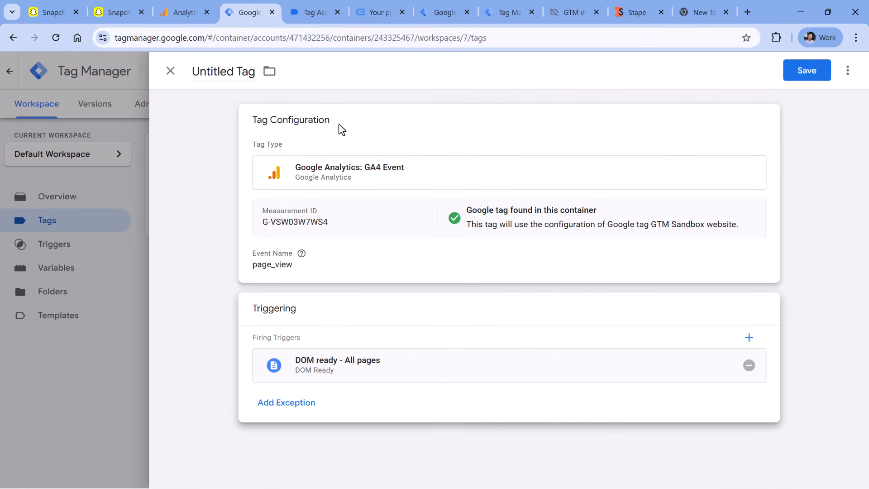
Name the page_view tag "GA4 event - page_view" and save it
left_click(352, 269)
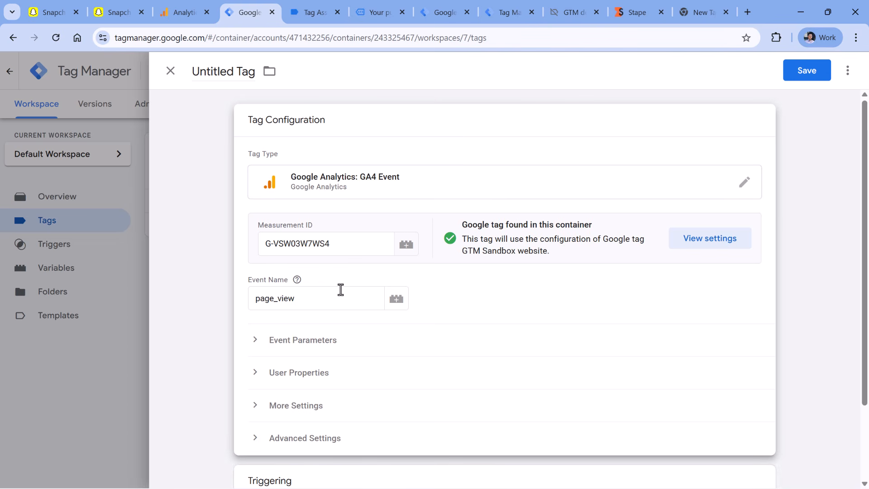
left_click(193, 71)
type("GA4 event")
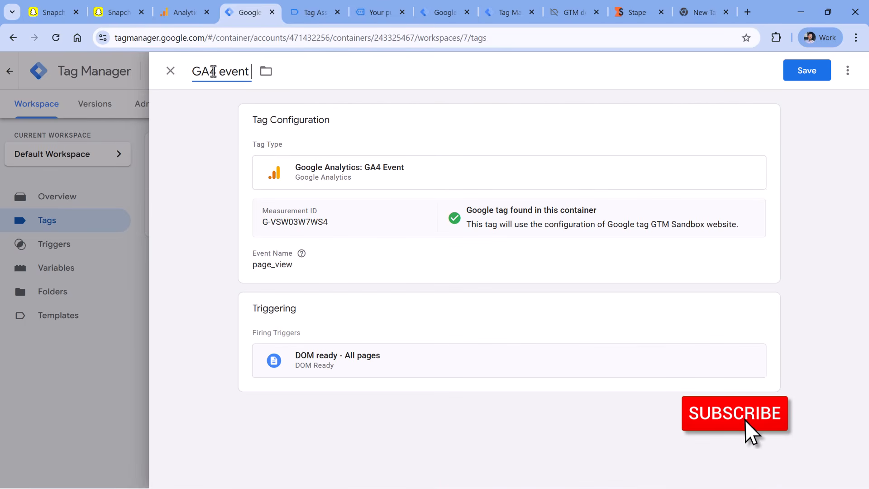
type(" - page_view")
key("ctrl+s")
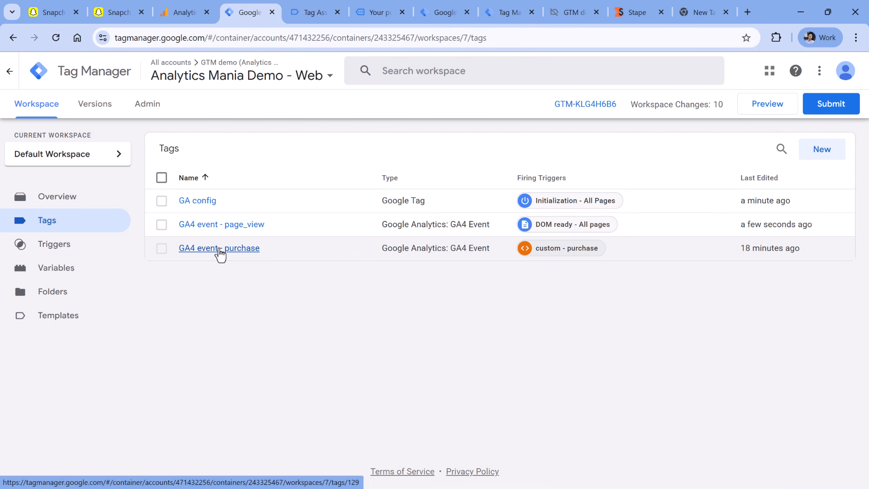
Create a new tag of the Snap Pixel type in the web container
left_click(823, 154)
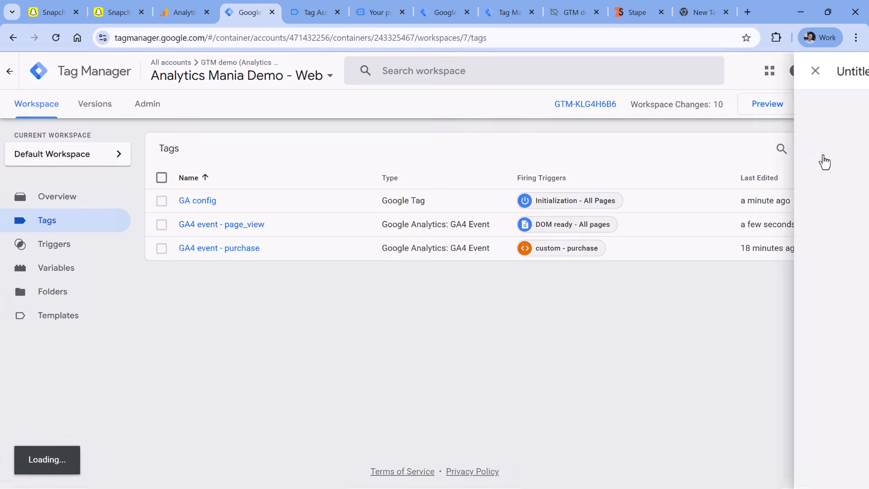
left_click(333, 163)
scroll(561, 305, "down", 3)
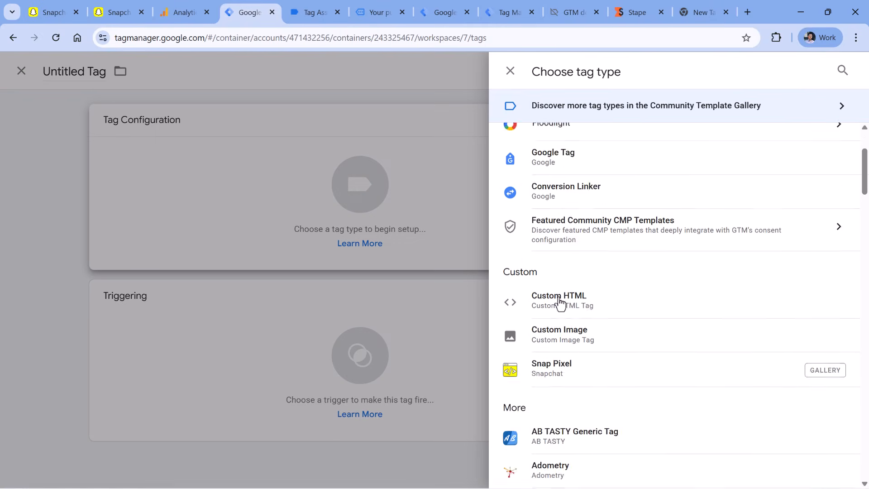
left_click(564, 371)
left_click(317, 249)
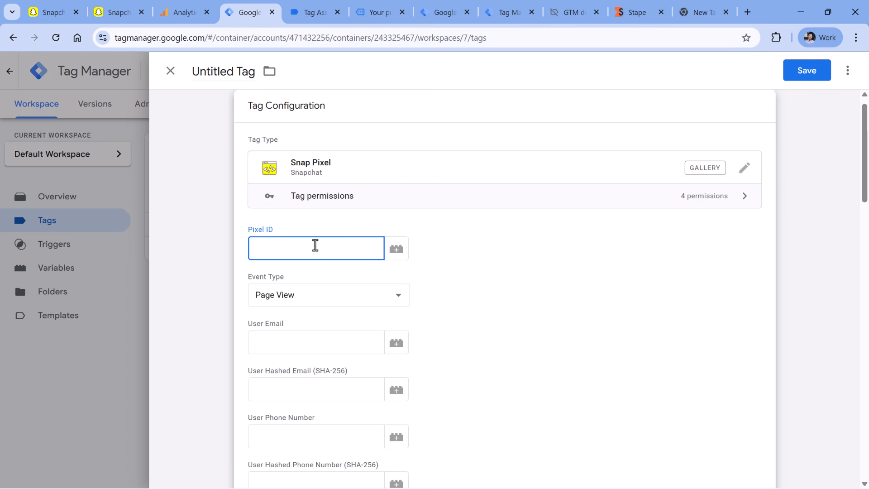
Copy the pixel ID from Snapchat Events Manager into the Snap Pixel tag's Pixel ID field
left_click(51, 13)
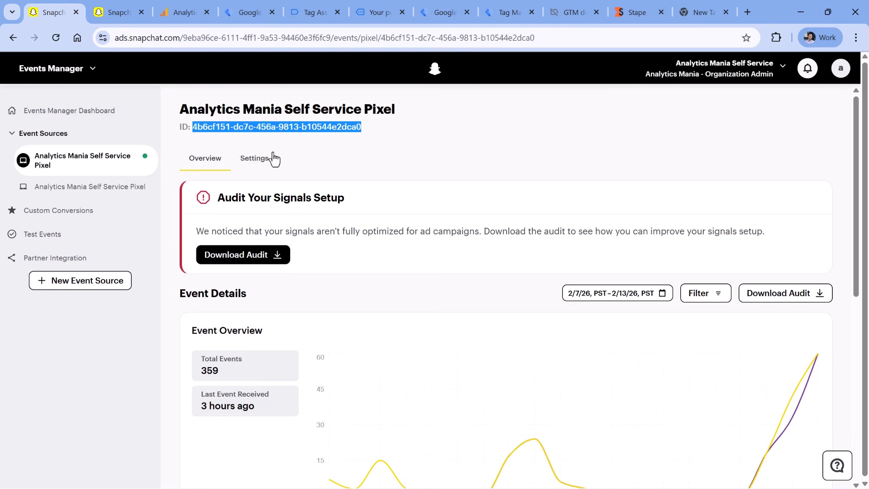
left_click(371, 170)
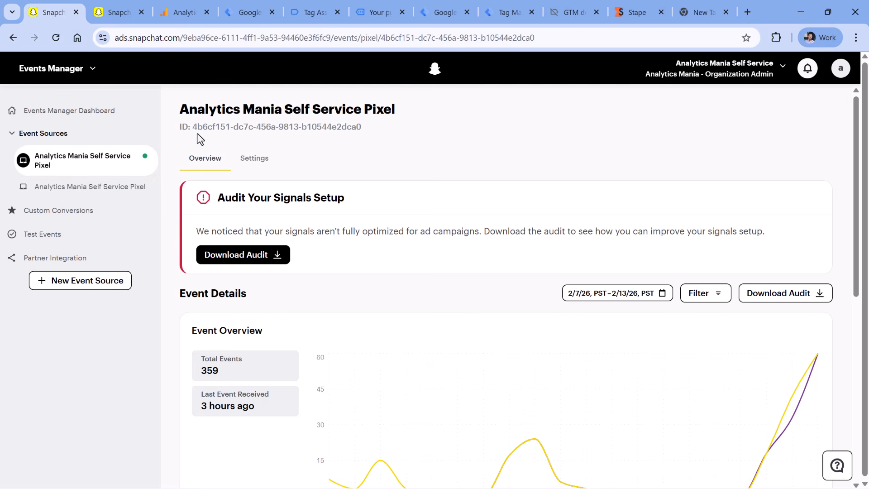
left_click_drag(192, 127, 333, 119)
key("ctrl+c")
left_click(249, 14)
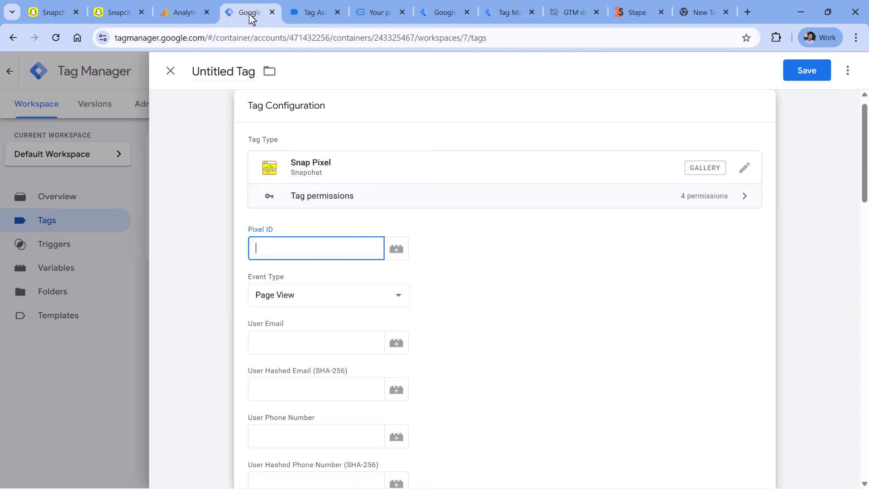
key("ctrl+v")
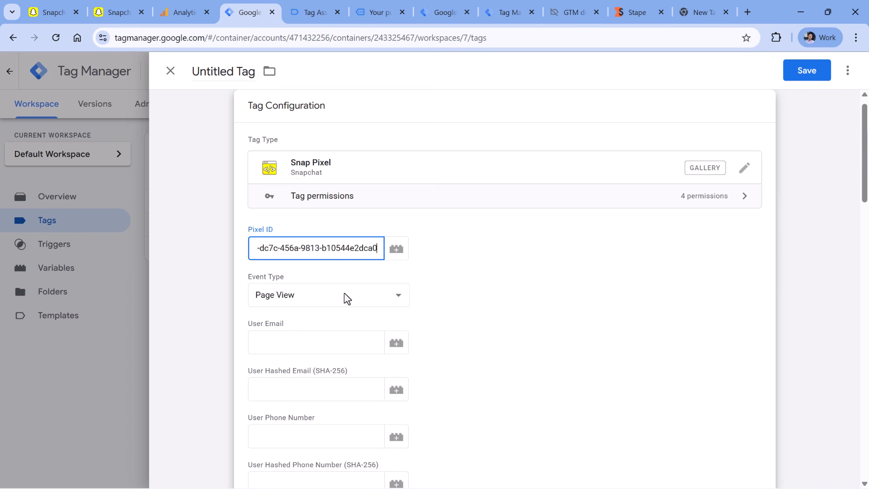
Examine the Snap Pixel tag's optional user data, item, price and Client Deduplication ID fields
scroll(450, 290, "down", 2)
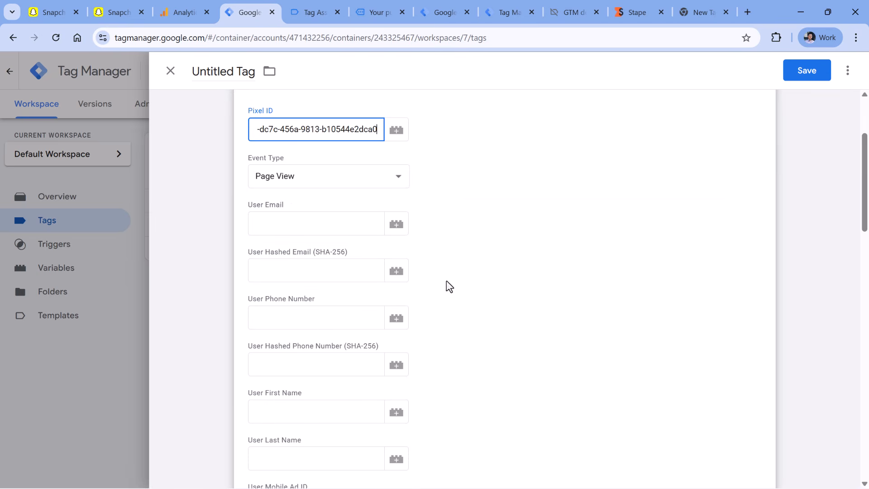
scroll(450, 286, "down", 1)
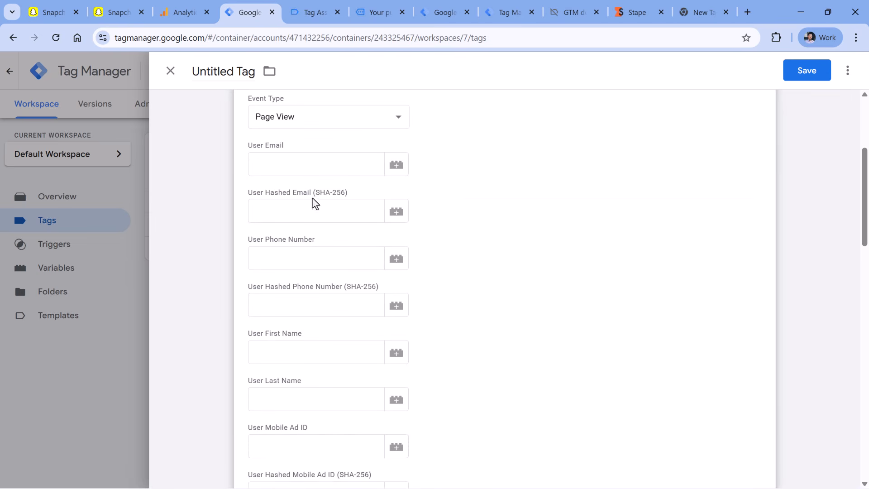
scroll(317, 380, "down", 2)
scroll(294, 275, "down", 4)
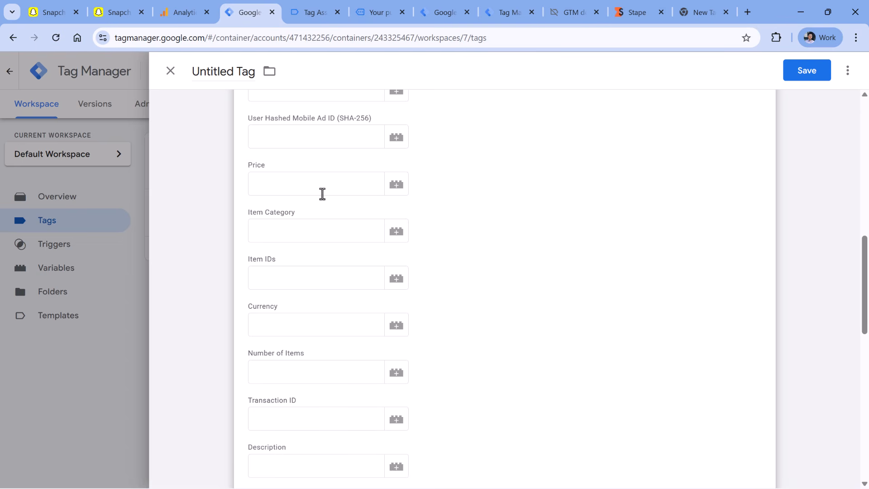
scroll(440, 185, "down", 7)
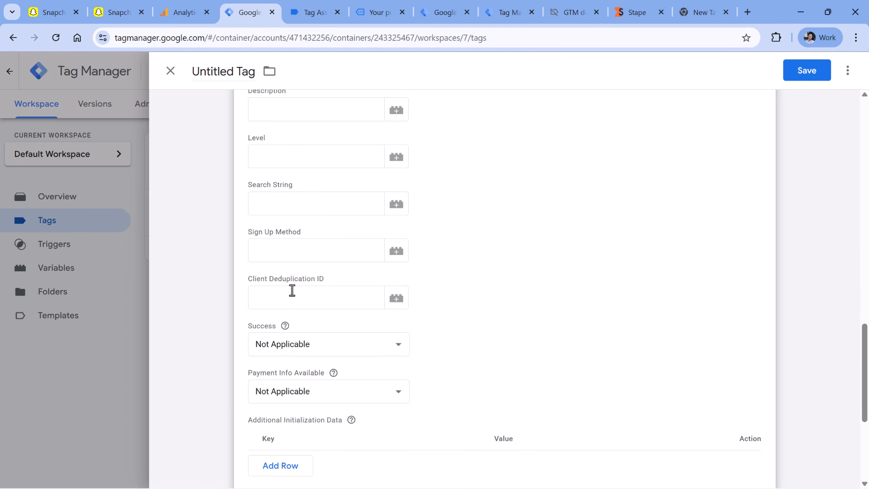
scroll(471, 177, "up", 12)
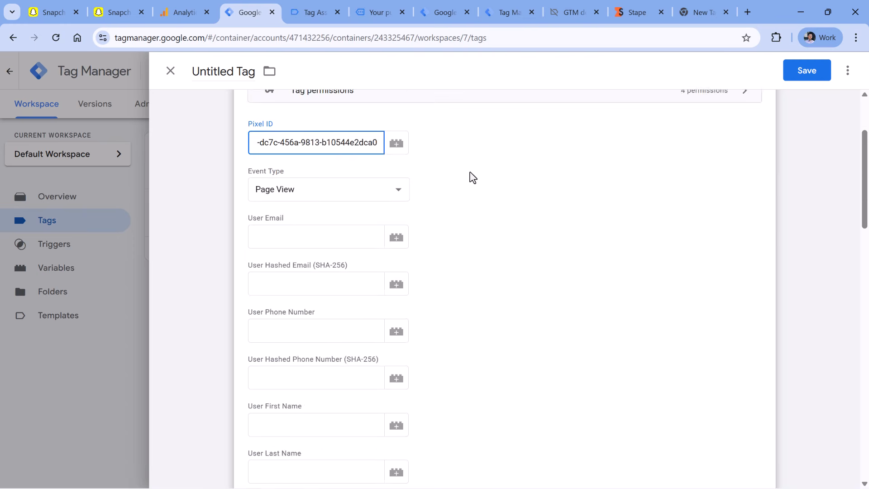
scroll(489, 246, "down", 15)
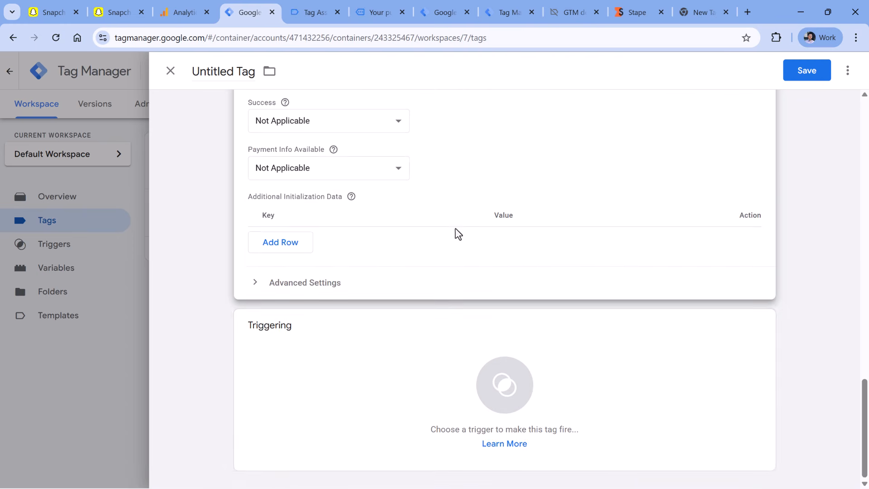
Assign the "DOM ready - All pages" trigger to the Snap Pixel tag, name it "Snap - Pageview" and save it
left_click(368, 375)
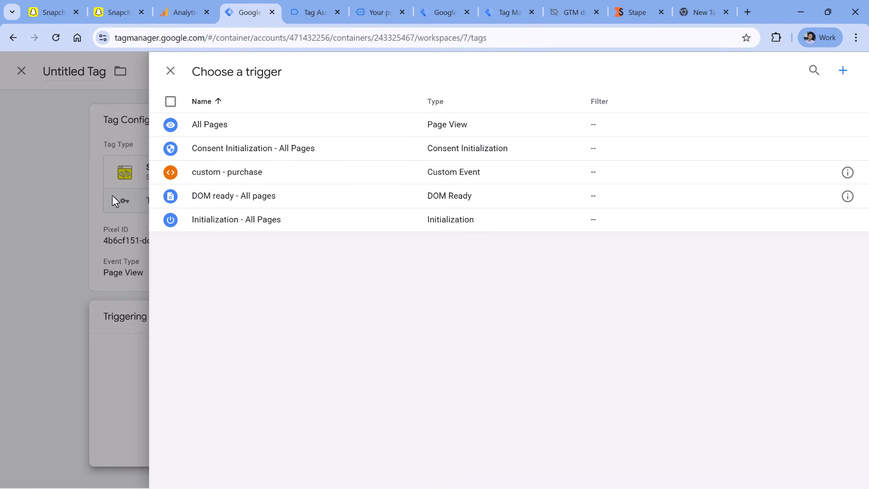
left_click(230, 199)
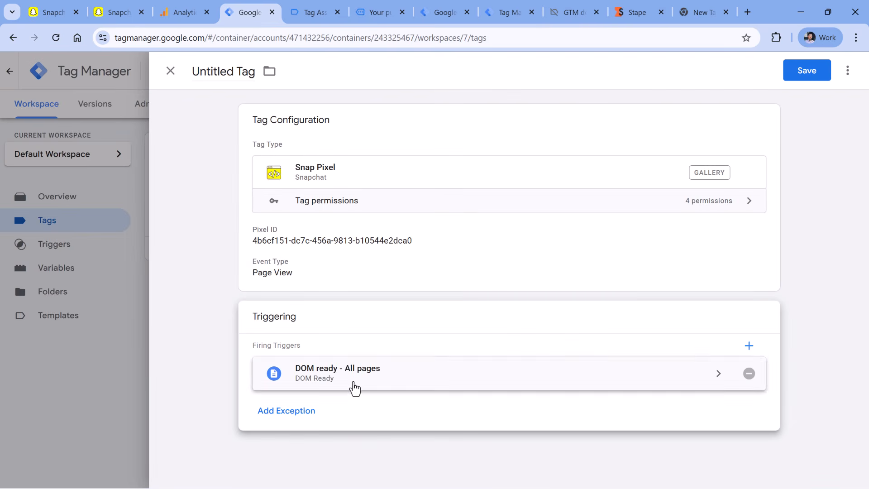
left_click(219, 72)
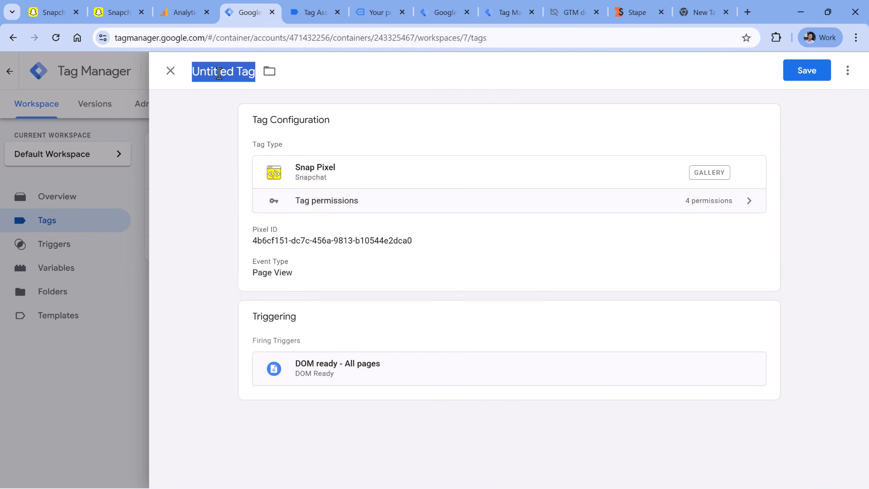
type("Snap - Pageview")
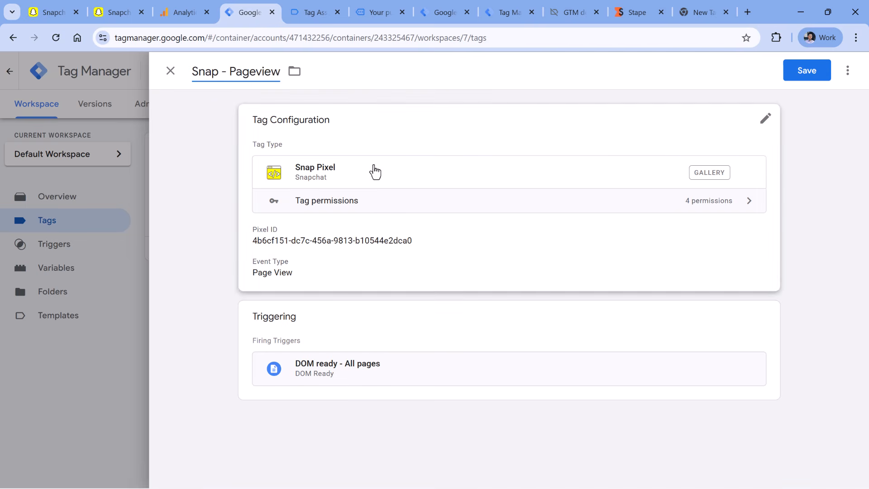
left_click(806, 76)
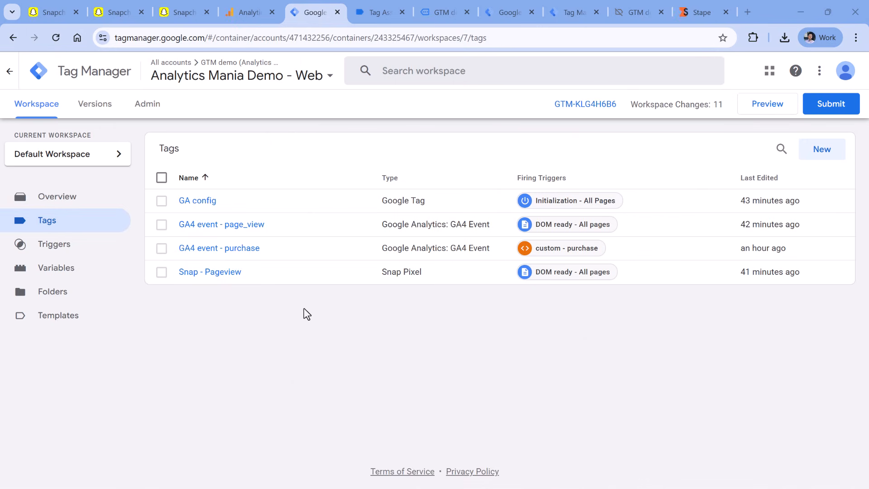
Make a copy of the Snap - Pageview tag and name the copy "Snap - Purchase"
left_click(210, 272)
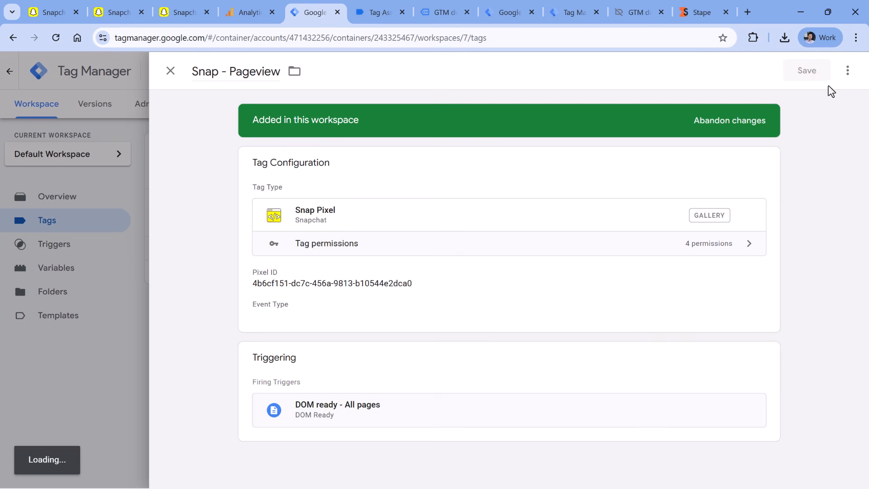
left_click(848, 74)
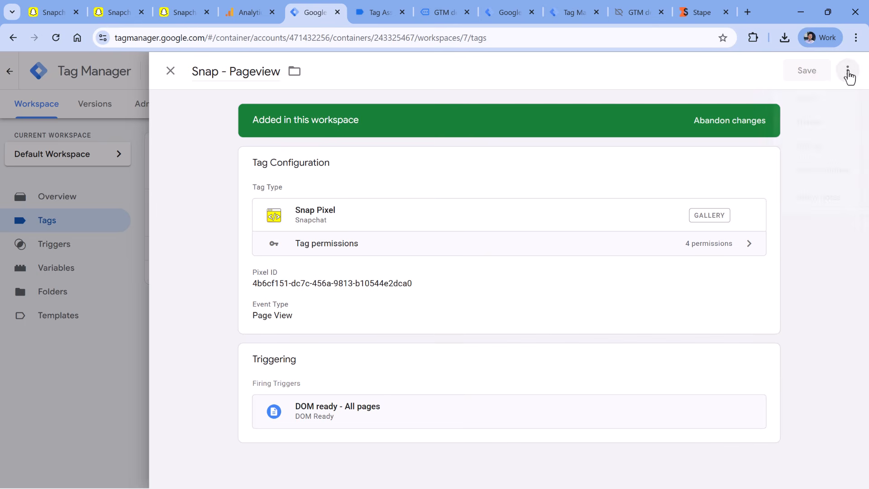
left_click(806, 96)
left_click_drag(220, 73, 169, 80)
key("BackSpace")
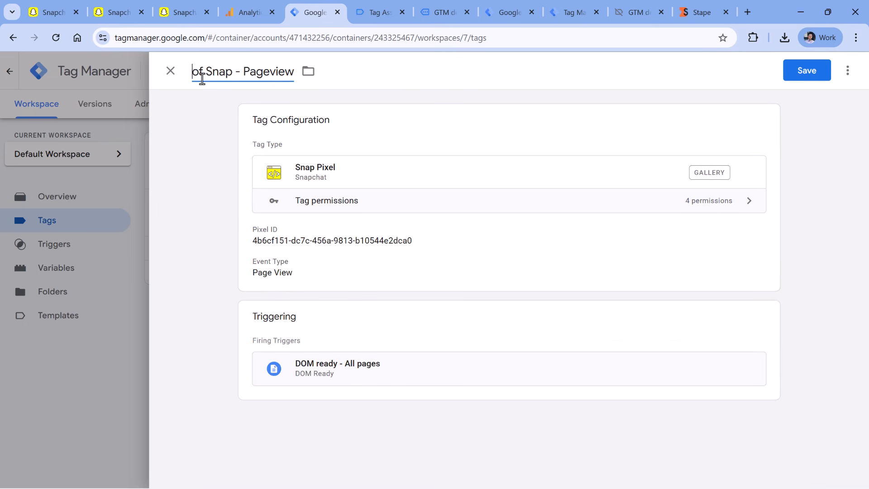
key("Delete")
key("Delete")
key("Delete")
double_click(262, 73)
type("Purchase")
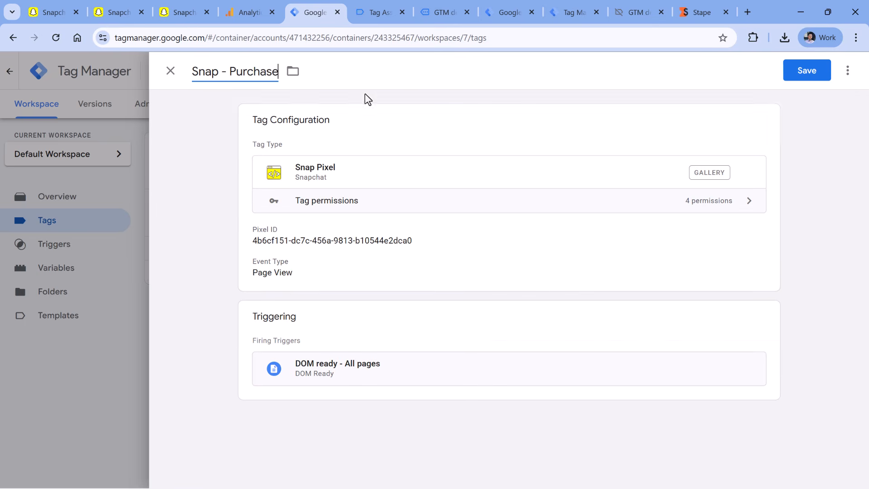
Set the Snap - Purchase tag's Event Type to Purchase
left_click(390, 137)
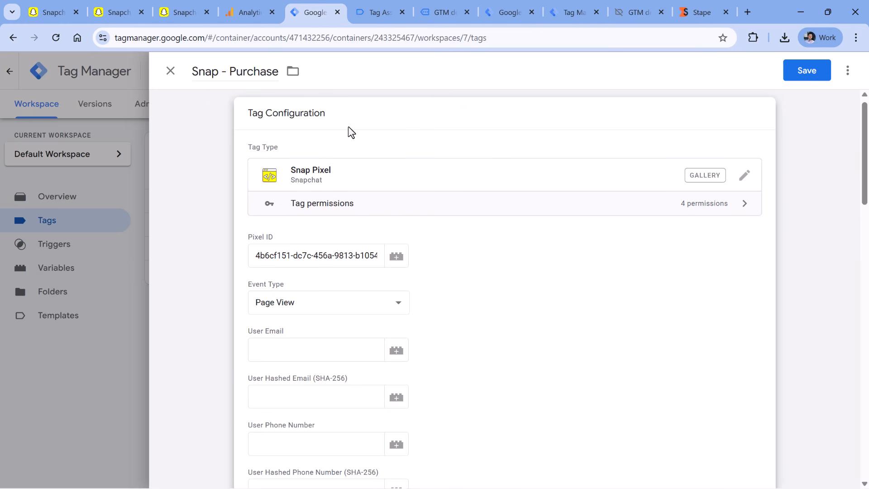
left_click(296, 251)
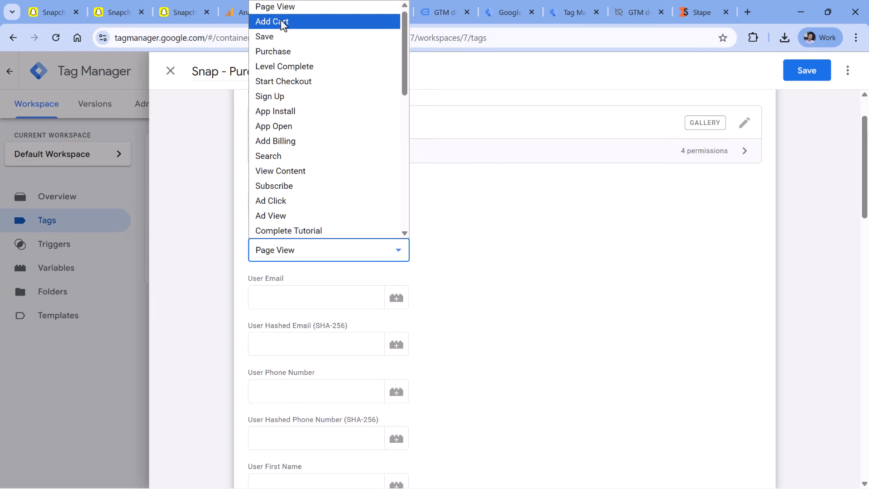
left_click(286, 51)
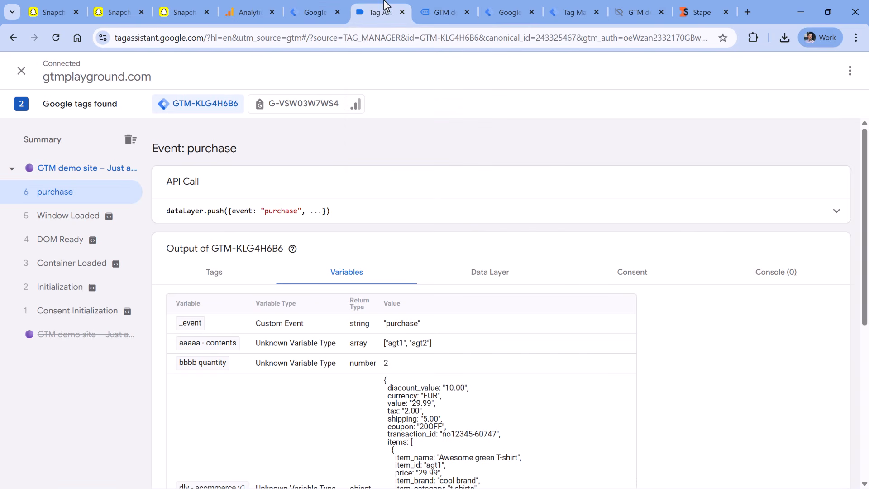
Check the purchase event's user_email key in Tag Assistant and set the tag's User Email to {{dlv - user_email}}
left_click(360, 11)
left_click(348, 209)
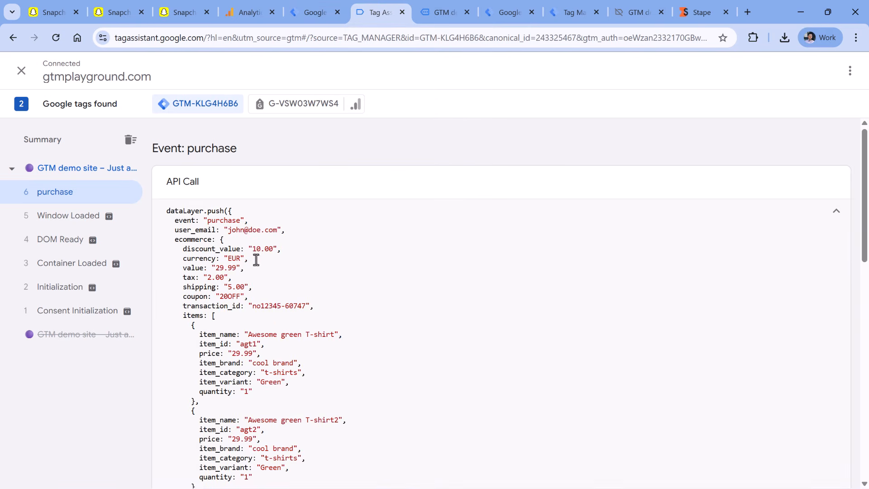
left_click_drag(167, 238, 183, 229)
left_click(254, 232)
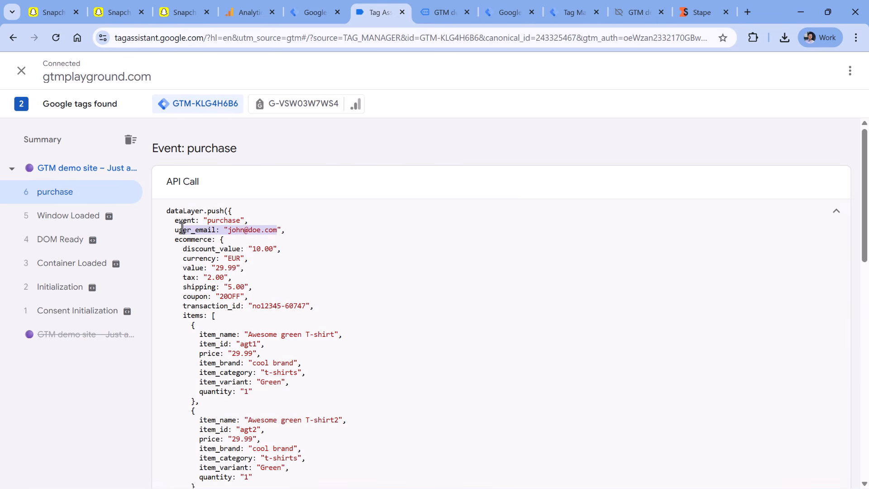
left_click(312, 12)
left_click(312, 298)
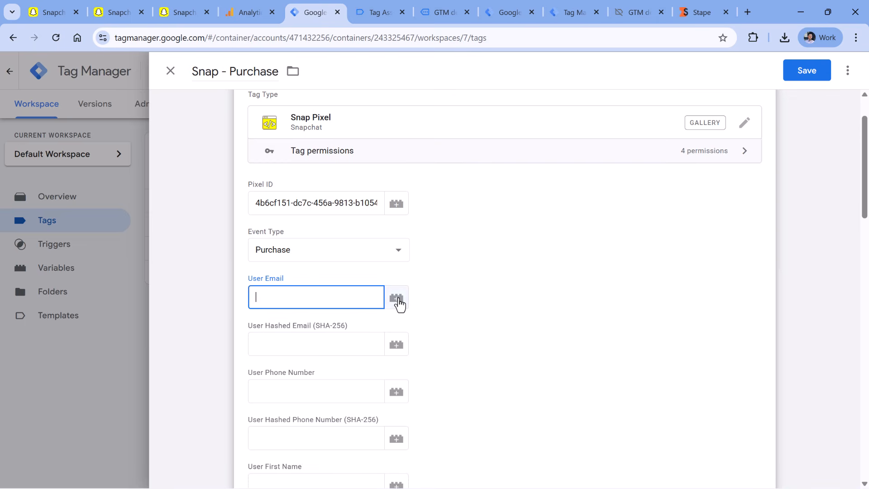
left_click(397, 298)
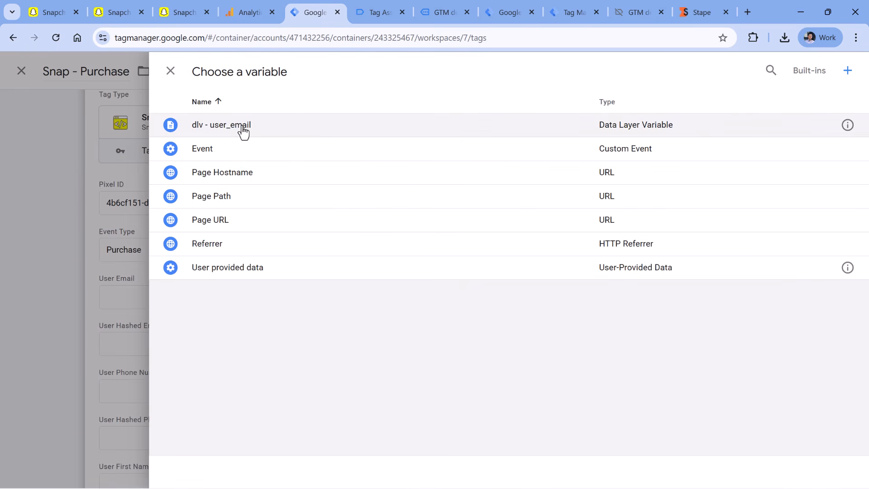
left_click(234, 131)
Examine the Snap - Purchase tag's Price, Item Category, Item IDs, Currency, Number of Items and Transaction ID fields
scroll(294, 230, "down", 3)
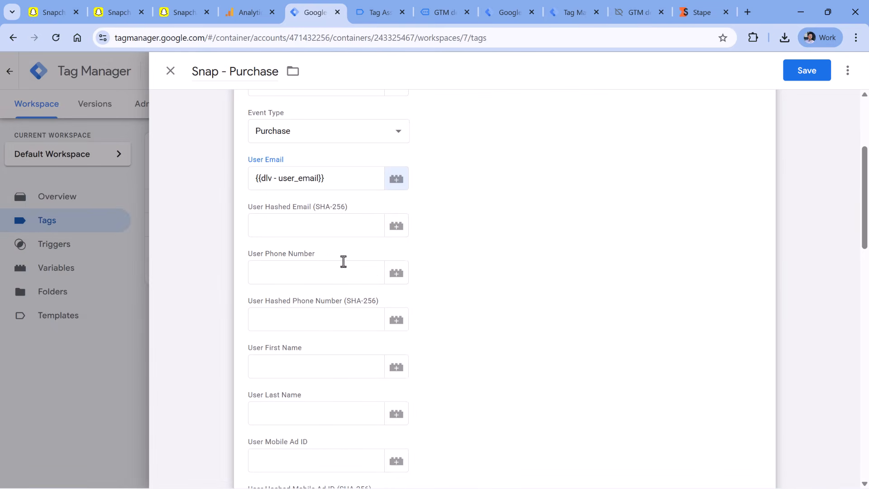
scroll(323, 218, "down", 8)
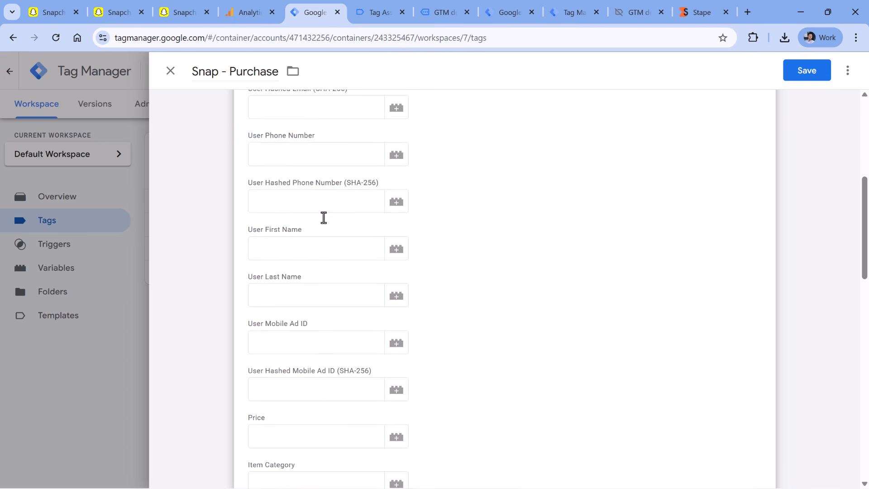
scroll(324, 217, "down", 2)
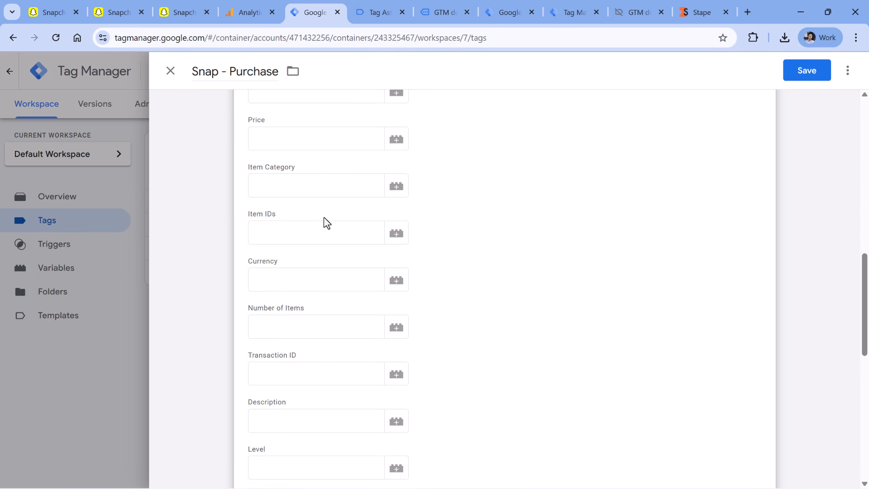
left_click(322, 137)
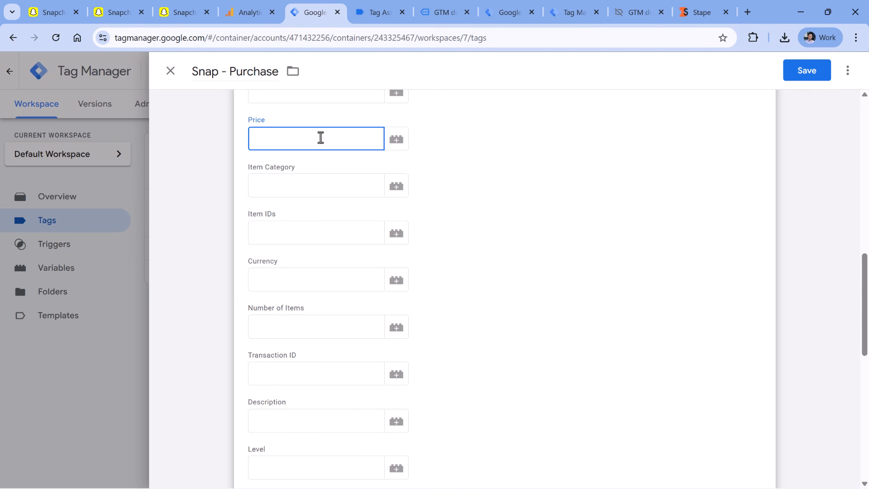
left_click(321, 187)
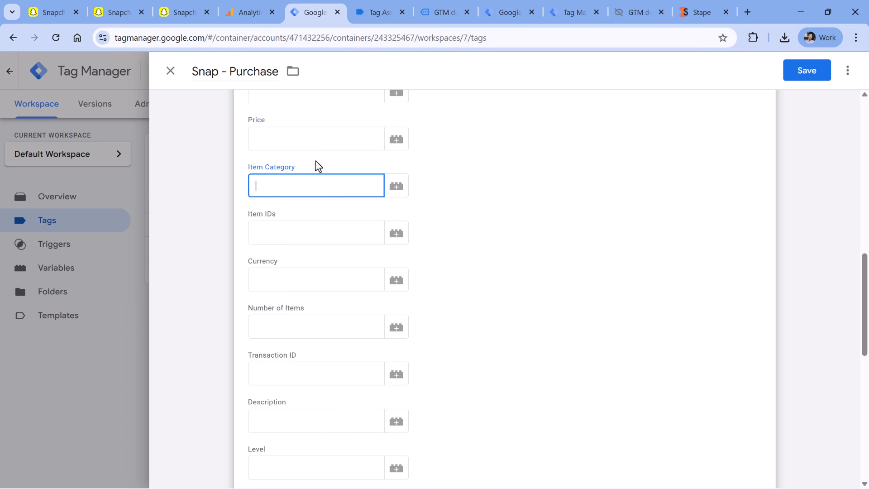
left_click(321, 236)
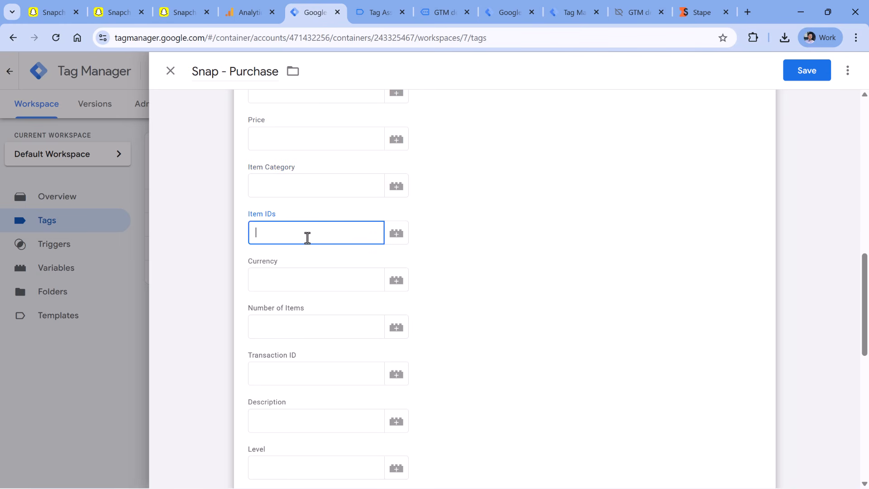
left_click(315, 273)
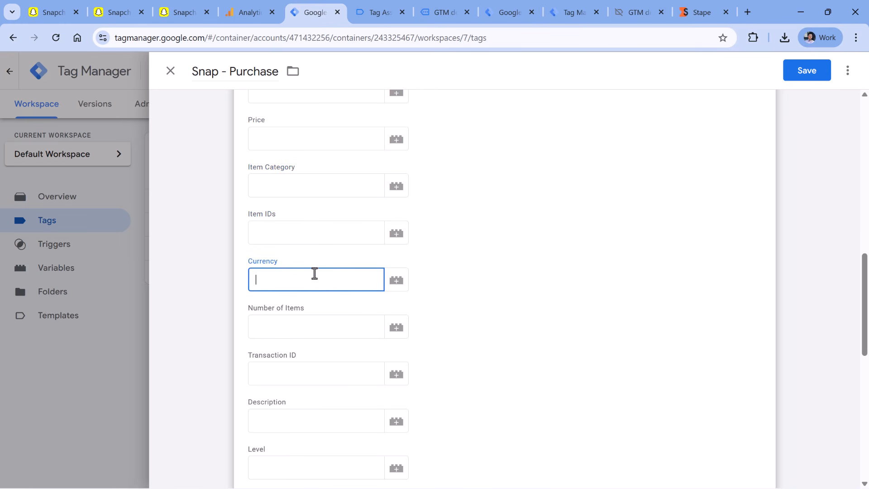
left_click(312, 323)
scroll(312, 323, "down", 1)
left_click(311, 312)
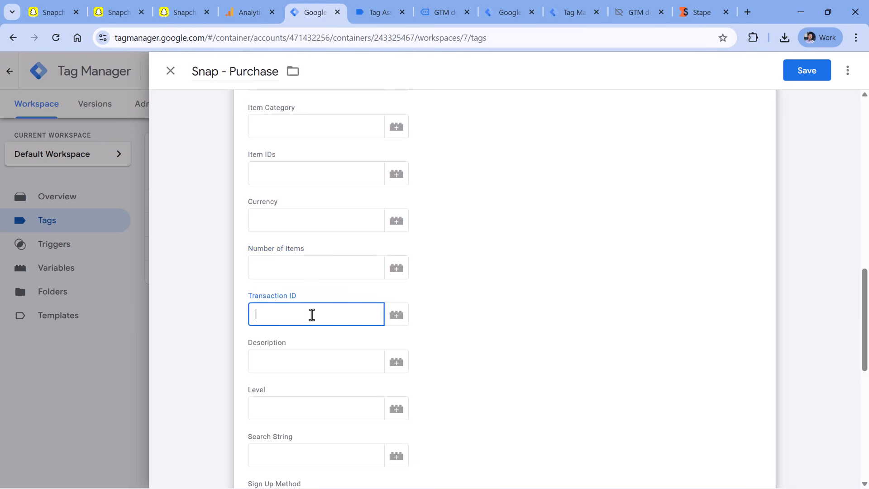
Inspect the purchase event's data layer in Tag Assistant for the ecommerce value key that matches the tag's Price field
scroll(311, 314, "up", 5)
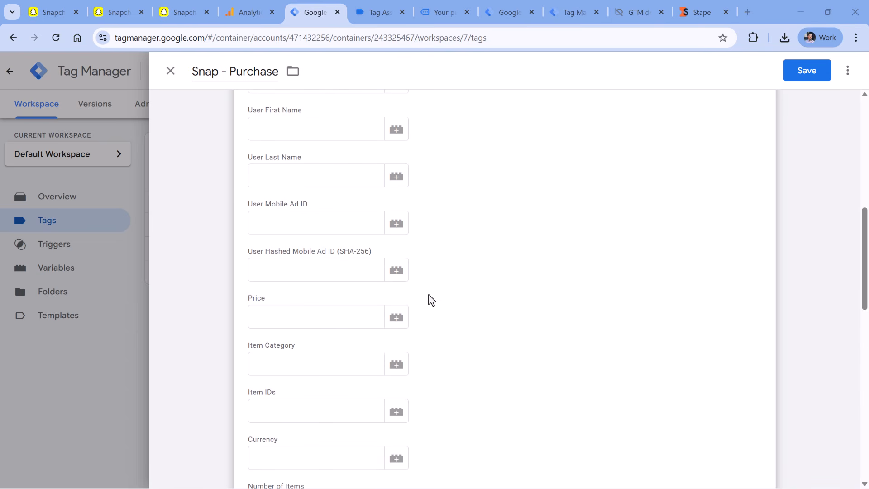
left_click(286, 322)
left_click(370, 10)
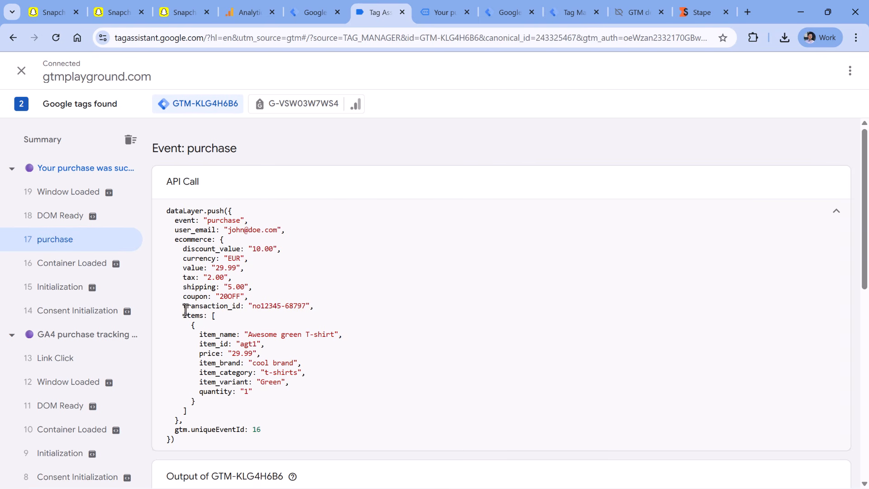
left_click_drag(183, 268, 240, 267)
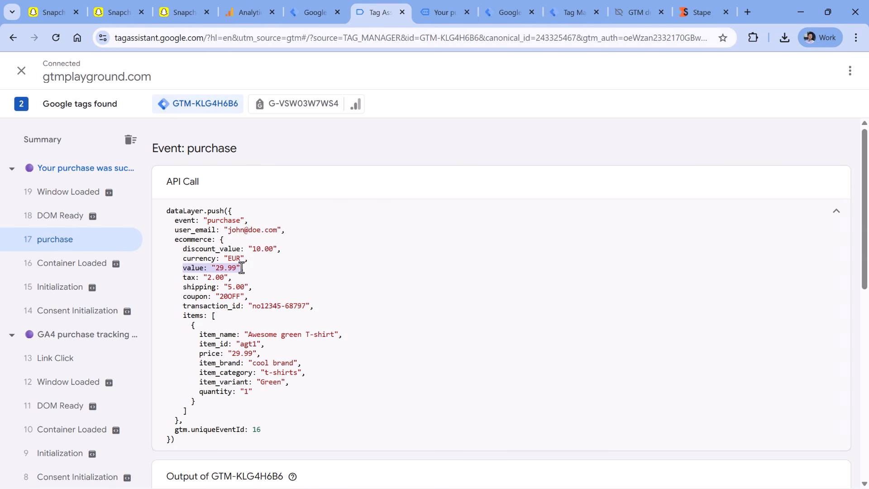
double_click(192, 270)
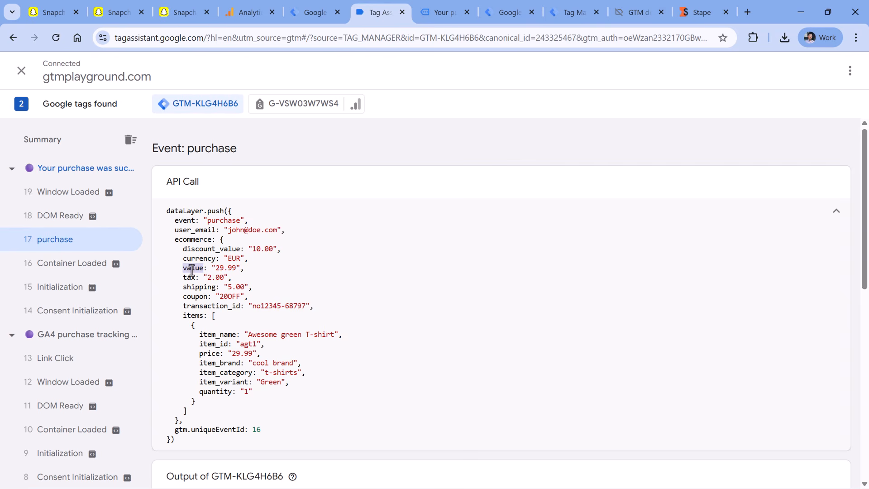
double_click(190, 241)
double_click(191, 268)
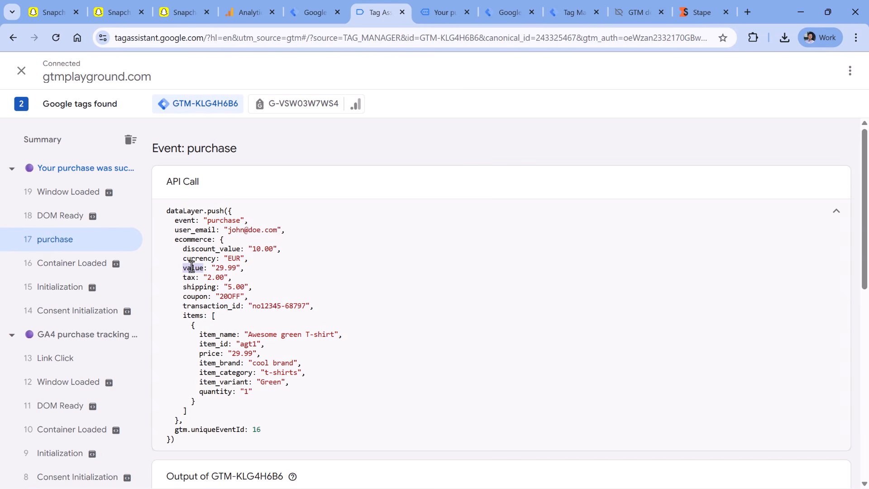
left_click(315, 12)
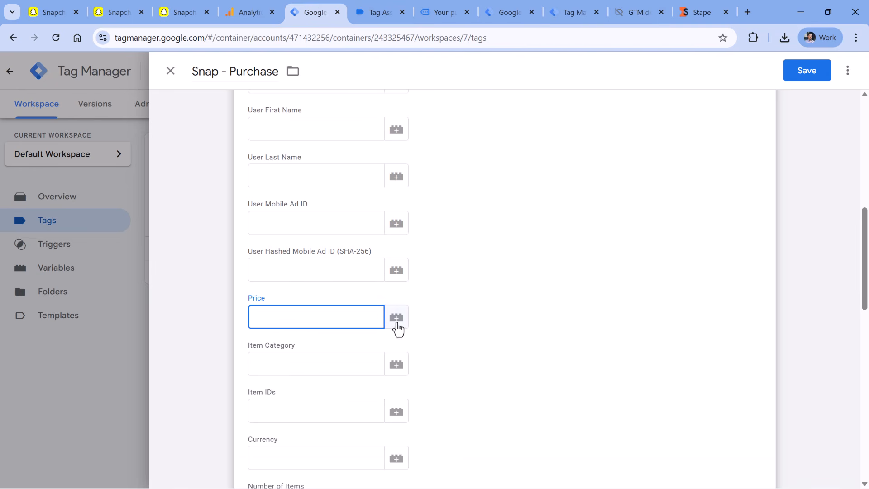
Create a Data Layer Variable for ecommerce.value named "dlv - ecommerce.value" and use it as the tag's Price
left_click(397, 320)
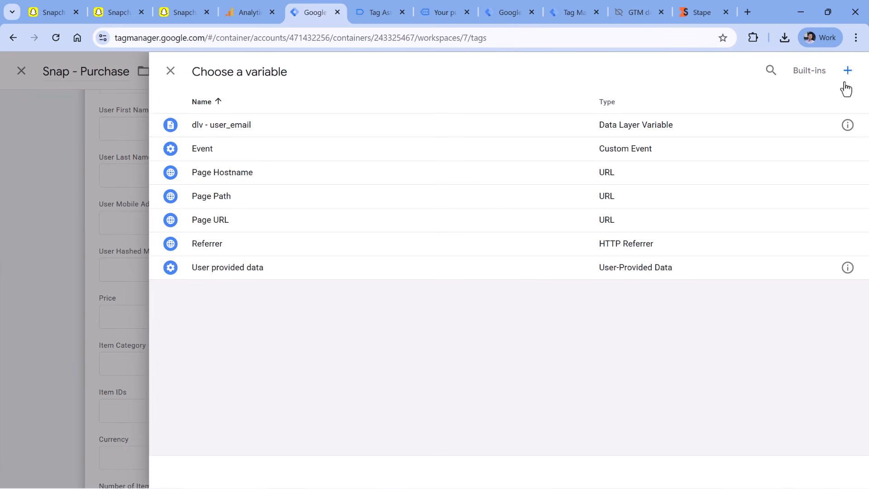
left_click(847, 71)
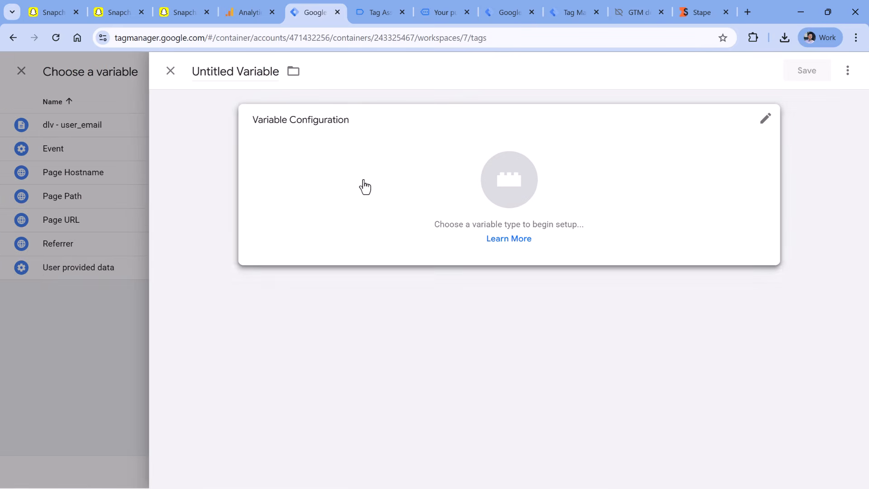
left_click(363, 186)
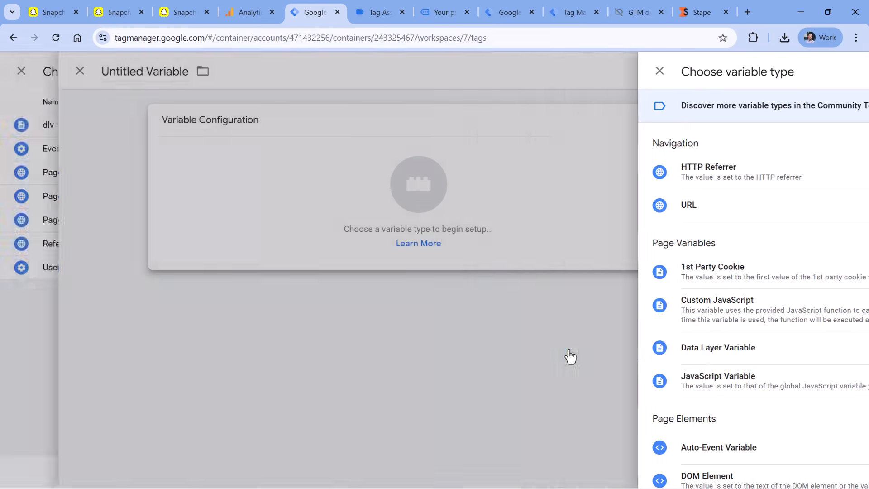
left_click(718, 347)
left_click(275, 235)
type("ecom")
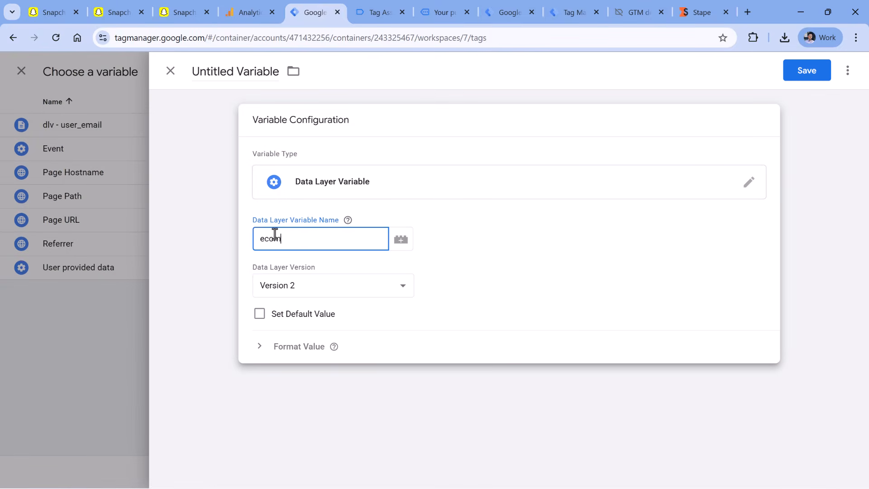
type("merce.value")
left_click(222, 71)
type("ecommerce.value")
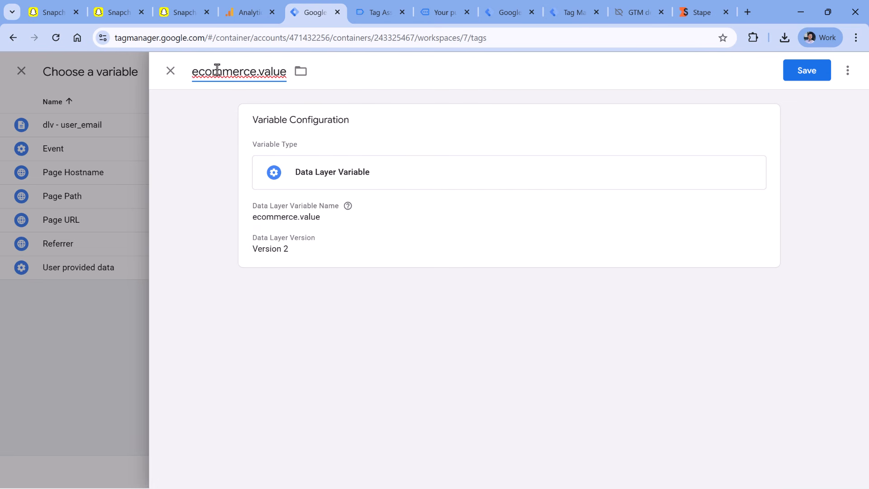
key("Home")
type("dlv -")
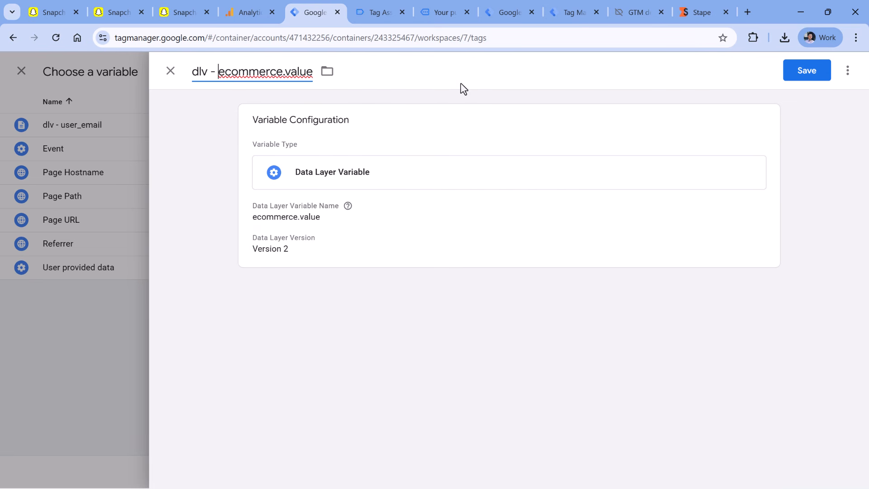
left_click(814, 72)
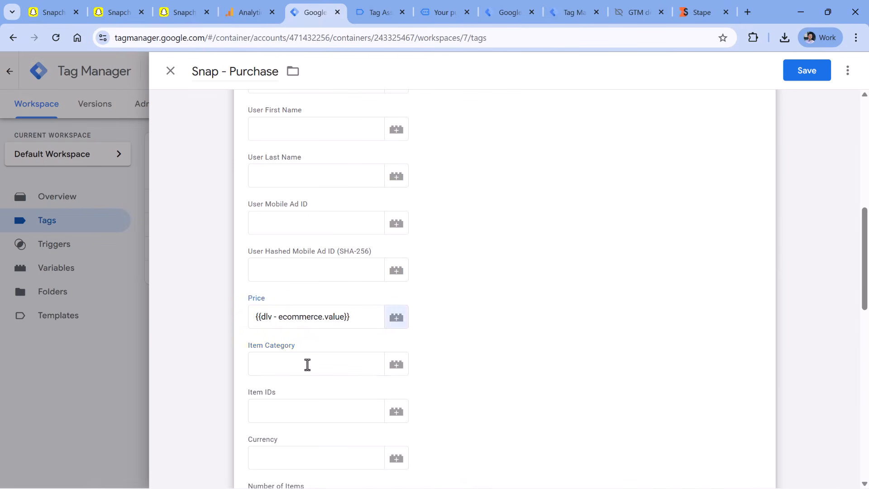
Leave Item Category and Item IDs empty and save the Snap - Purchase tag
left_click(310, 363)
scroll(481, 285, "down", 2)
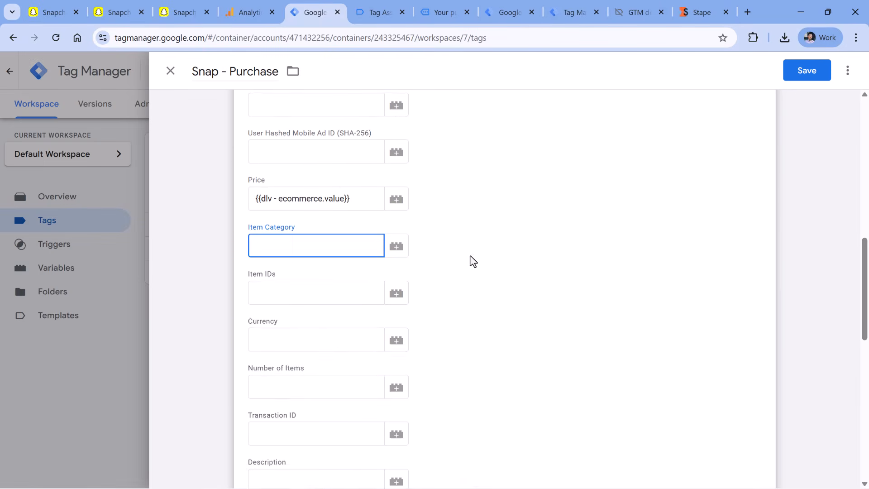
left_click(315, 288)
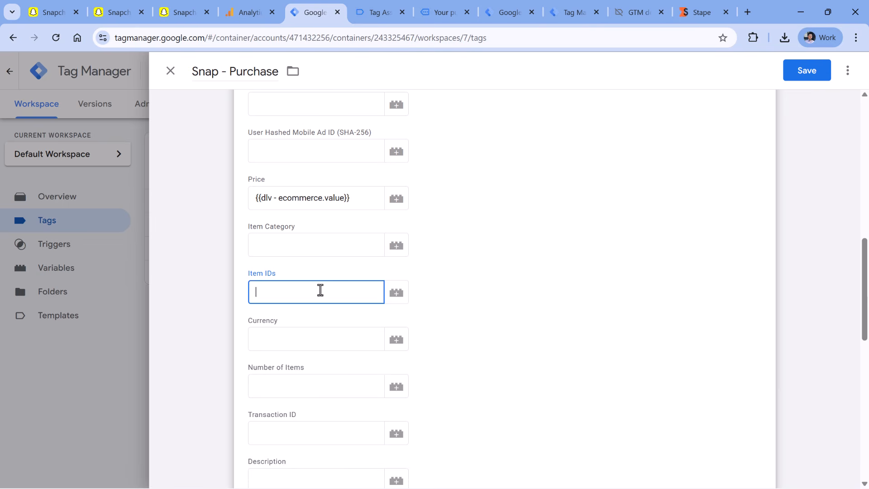
left_click(808, 71)
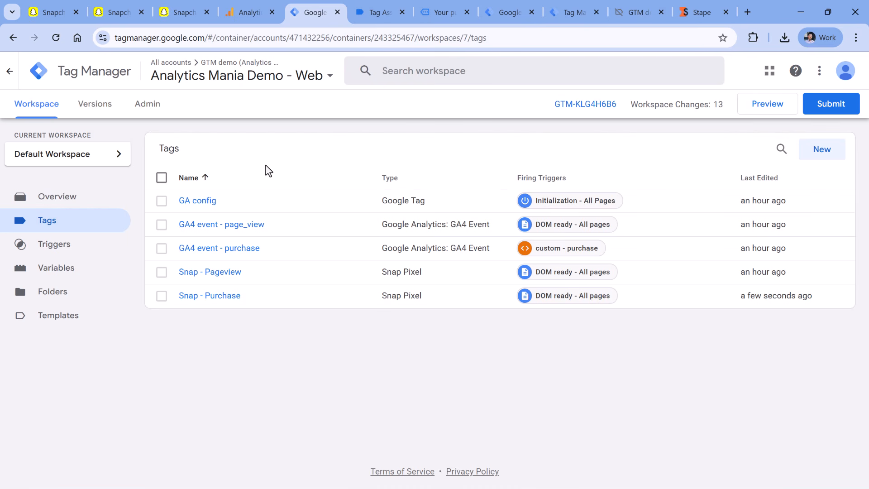
View the container's variables and examine the items array and item_id in the purchase event's ecommerce data in Tag Assistant
left_click(54, 272)
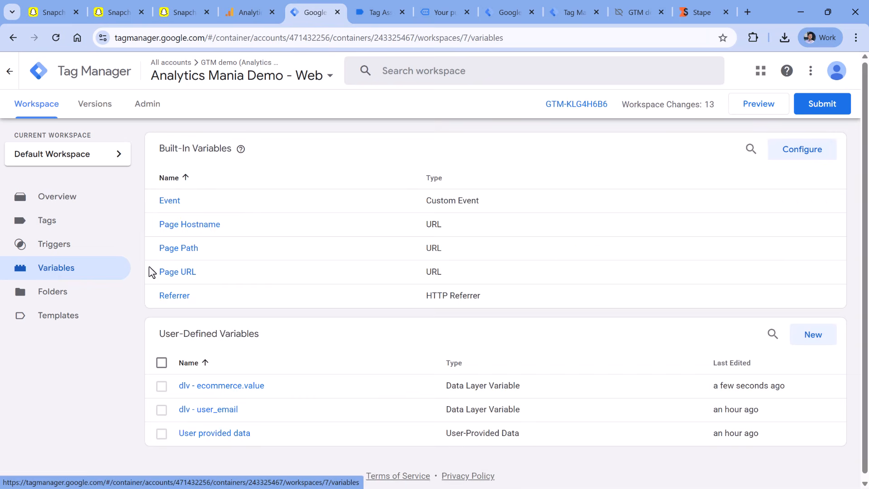
left_click(376, 12)
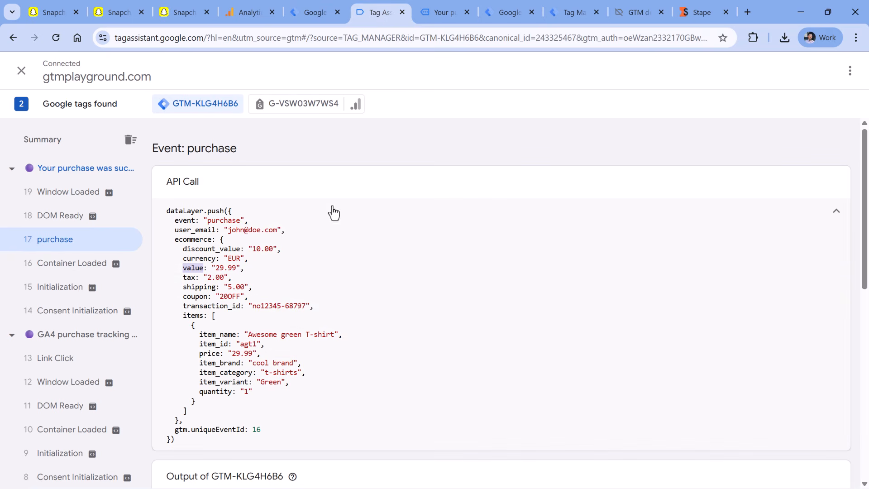
left_click(340, 291)
left_click_drag(183, 317, 194, 409)
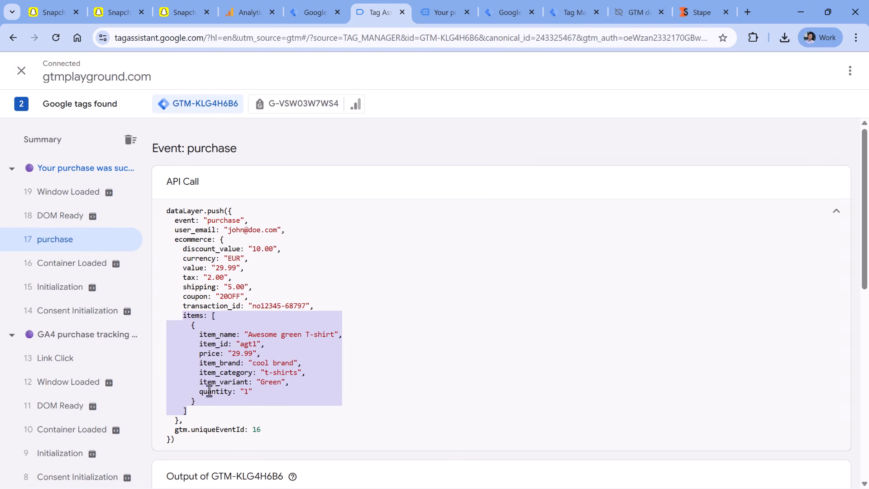
left_click(199, 347)
left_click_drag(198, 348, 267, 346)
left_click_drag(185, 410, 161, 249)
left_click(191, 262)
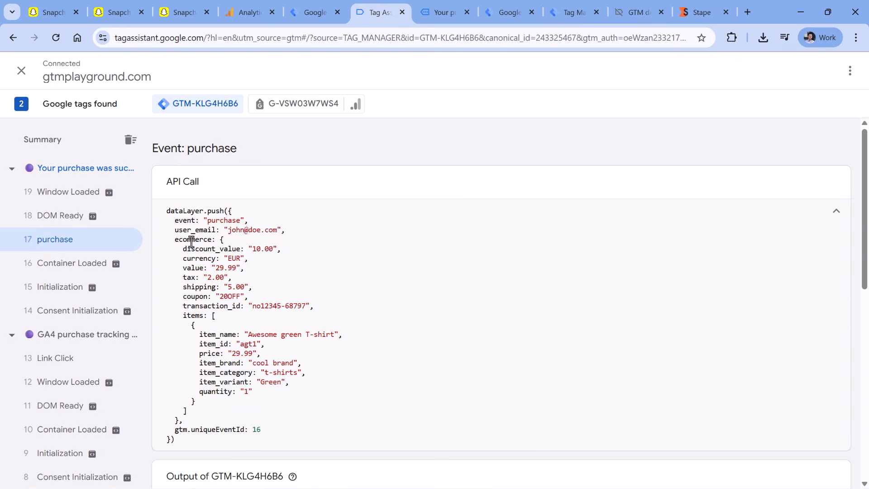
Create a Data Layer Variable for the purchase event's ecommerce key, with Data Layer Version set to Version 1
double_click(192, 241)
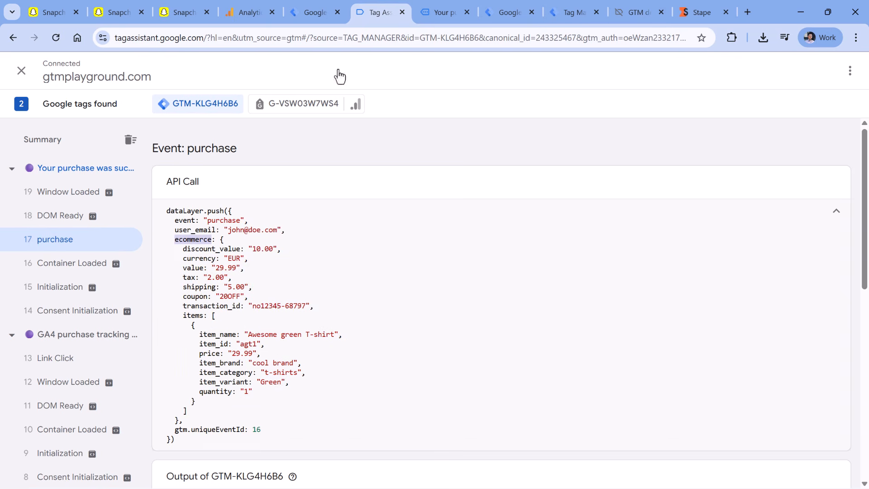
left_click(318, 8)
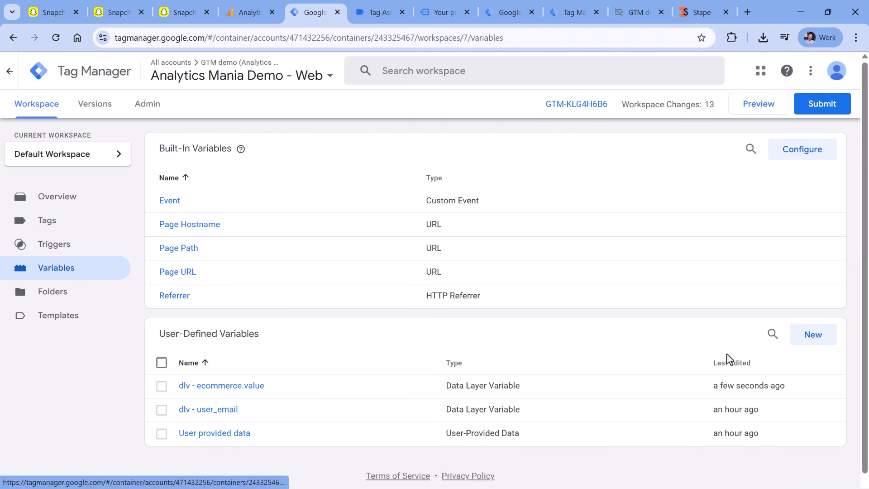
left_click(799, 337)
scroll(625, 196, "down", 2)
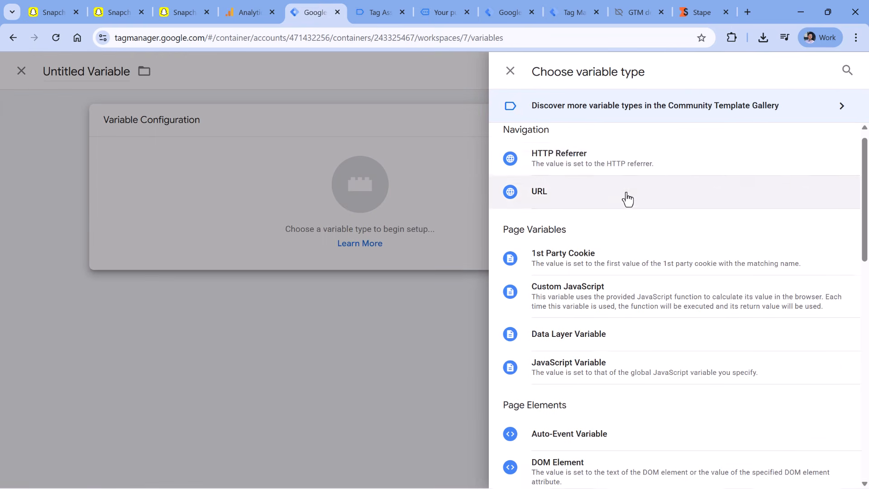
left_click(571, 297)
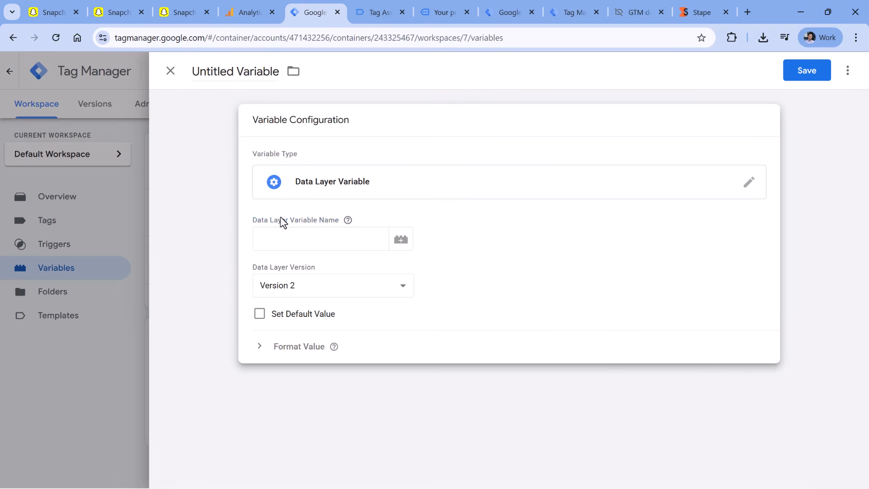
left_click(309, 246)
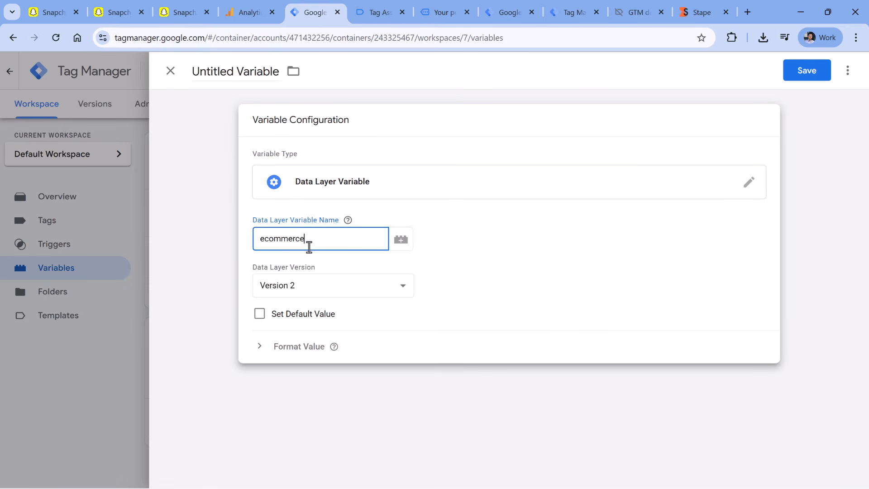
left_click(324, 295)
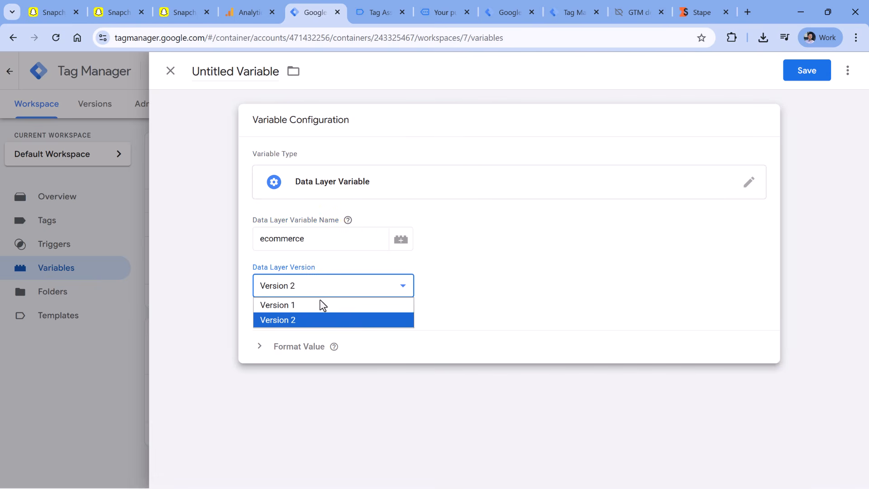
left_click(312, 304)
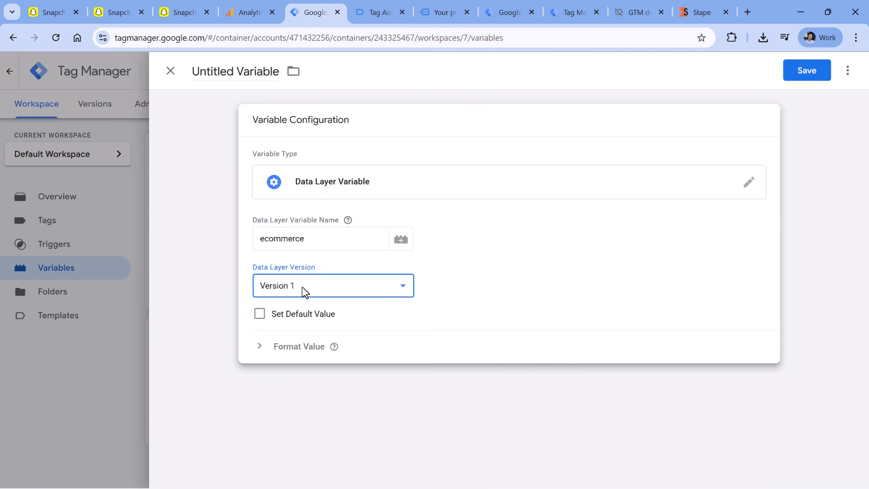
Name the variable "dlv - ecommerce v1" and save it
left_click(232, 71)
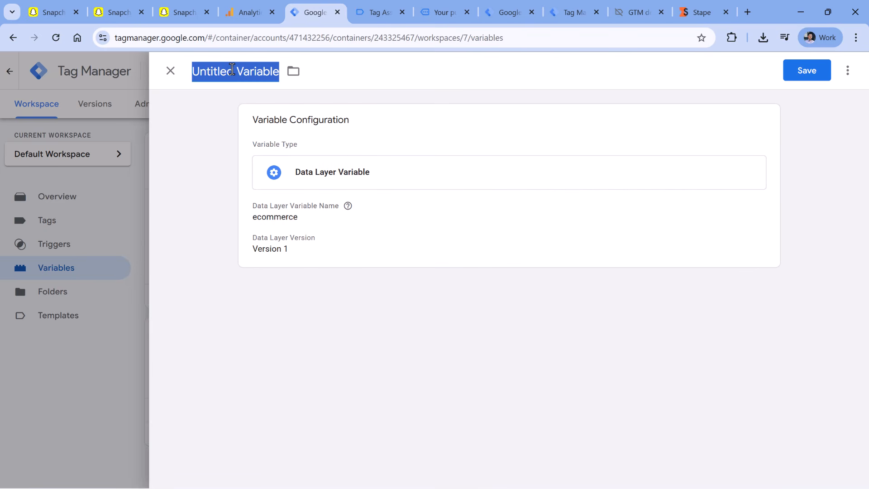
type("dlv - ecommerce v1")
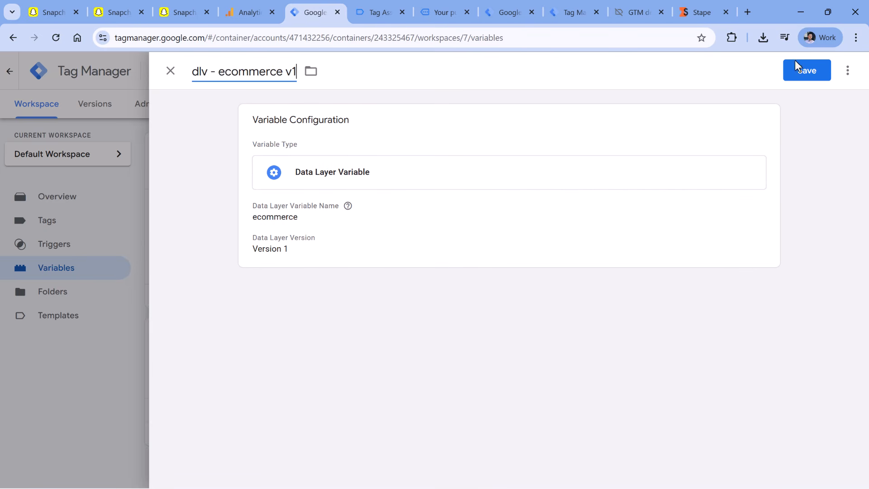
left_click(795, 63)
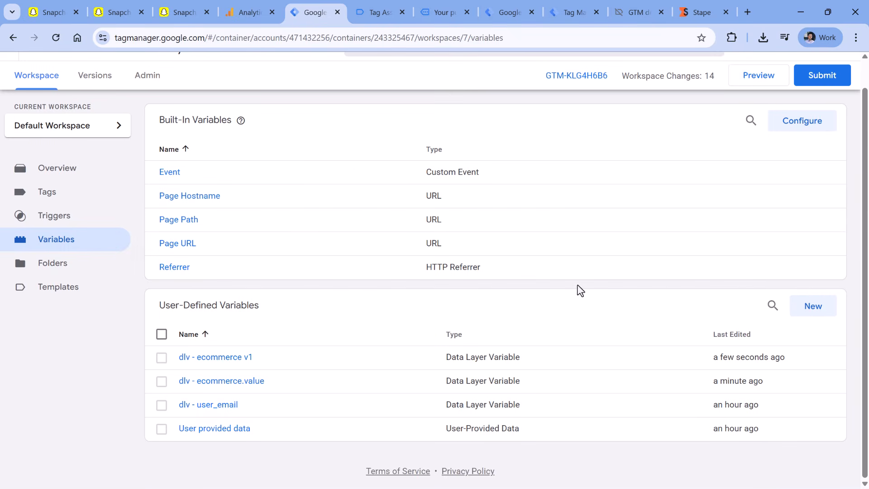
Start a new user-defined variable of type Custom JavaScript
left_click(816, 312)
left_click(322, 170)
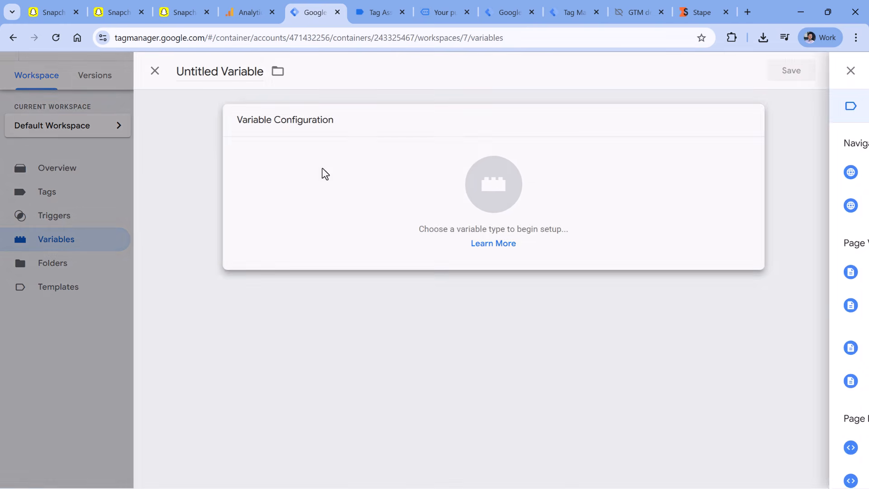
left_click(612, 322)
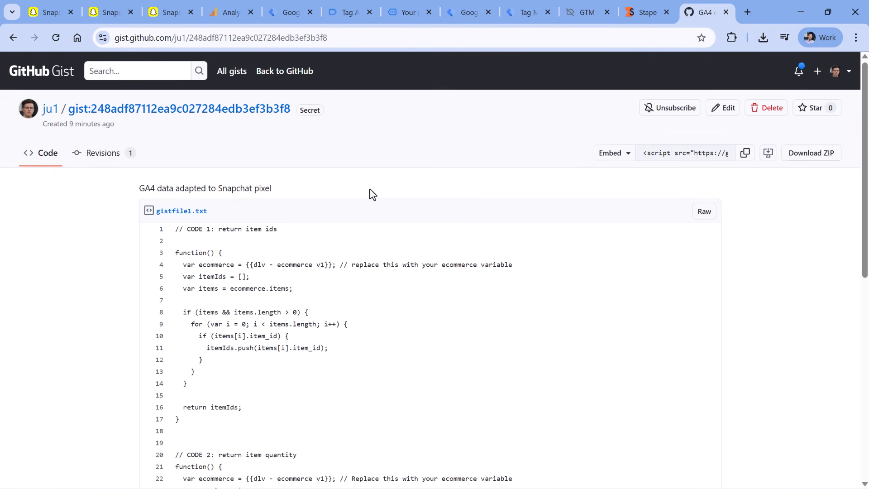
Copy the CODE 1 function that returns item ids from the GitHub gist into the Custom JavaScript variable's code
scroll(372, 194, "down", 1)
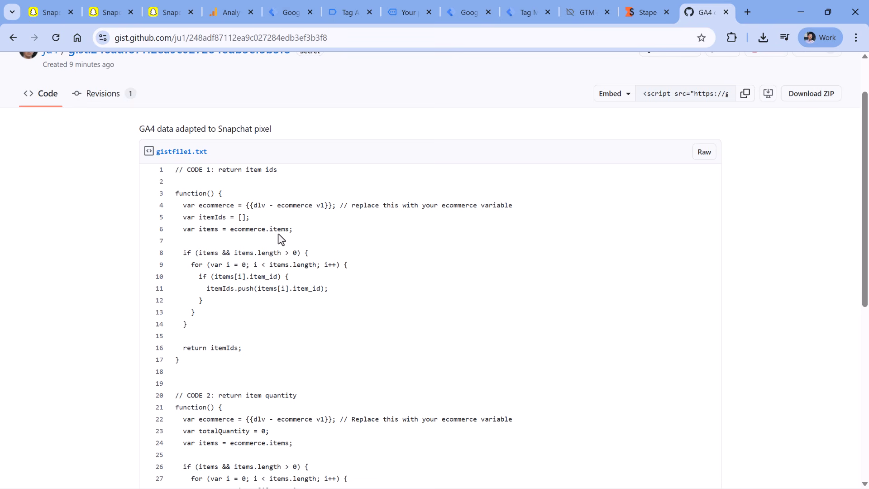
left_click_drag(190, 366, 159, 194)
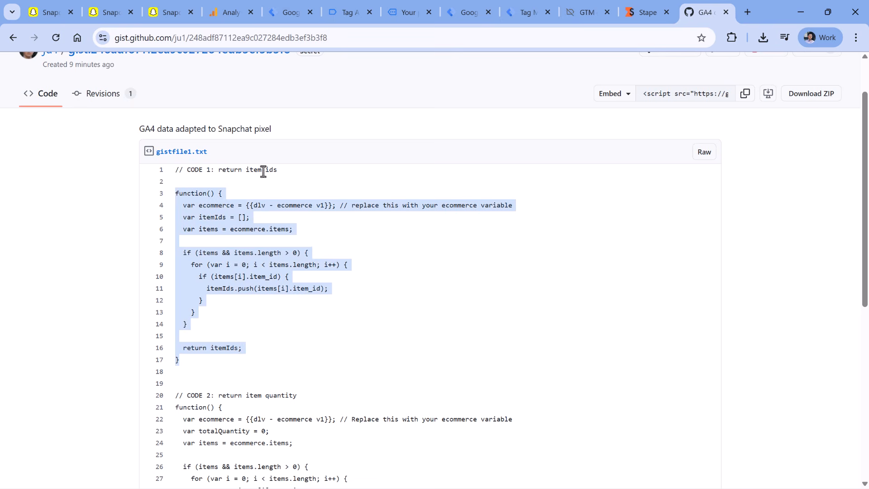
left_click(162, 372)
scroll(194, 271, "up", 6)
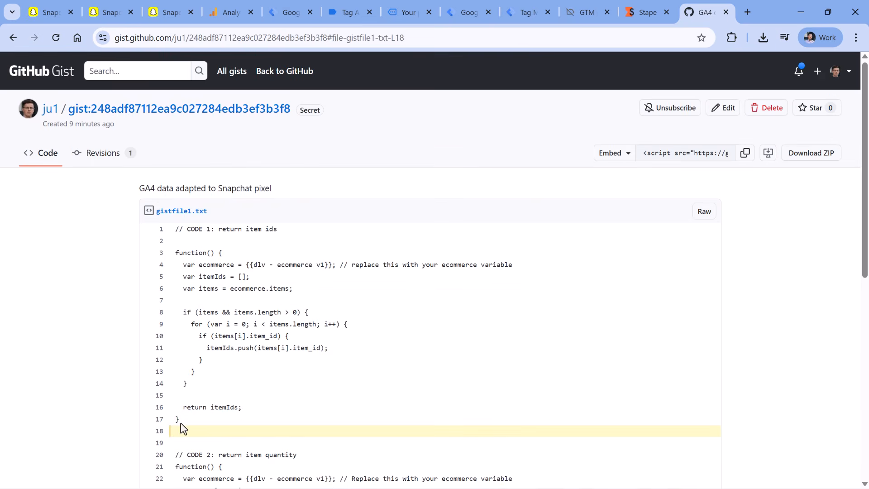
left_click_drag(183, 428, 198, 253)
right_click(179, 259)
left_click(217, 271)
left_click(176, 252)
left_click_drag(175, 419, 199, 417)
left_click(289, 6)
left_click(307, 299)
key("ctrl+v")
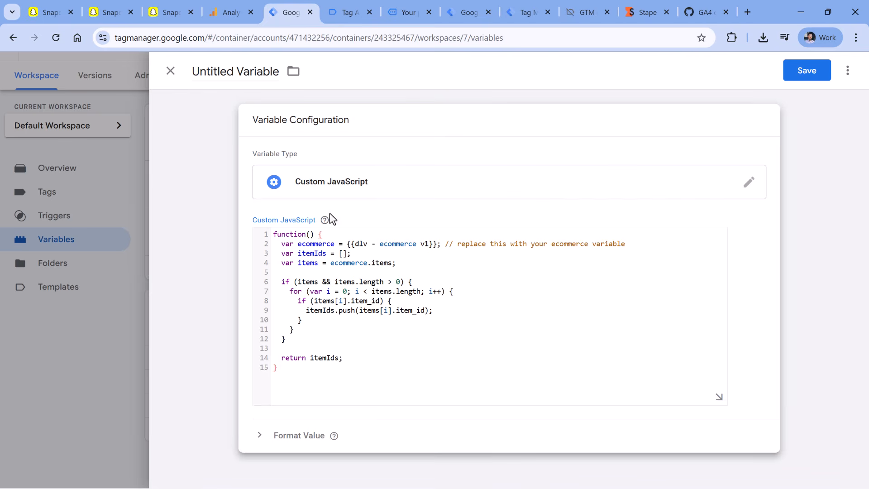
Replace the ecommerce variable reference in the code's second line with {{dlv - ecommerce v1}} from the variable suggestions
left_click_drag(346, 245, 436, 249)
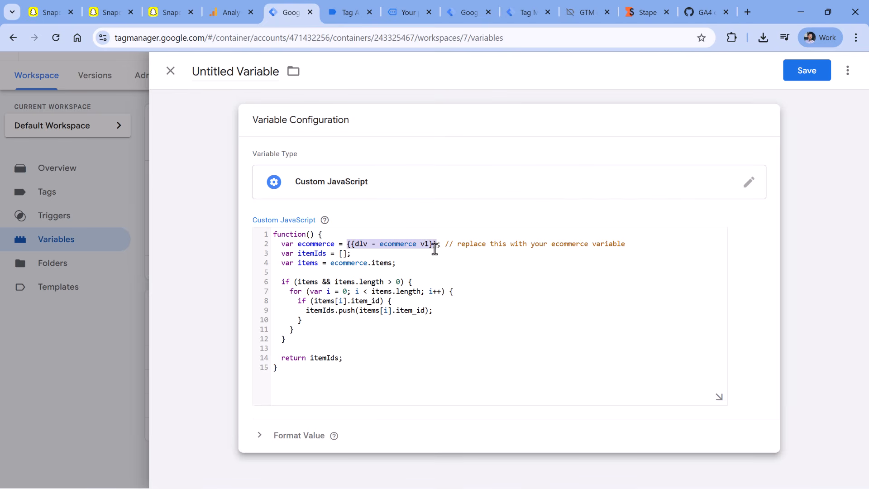
key("BackSpace")
type("{{")
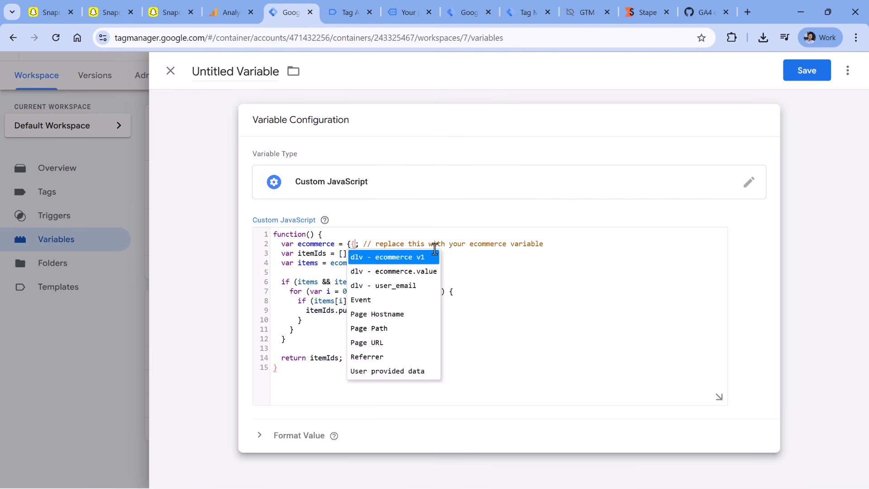
left_click(381, 263)
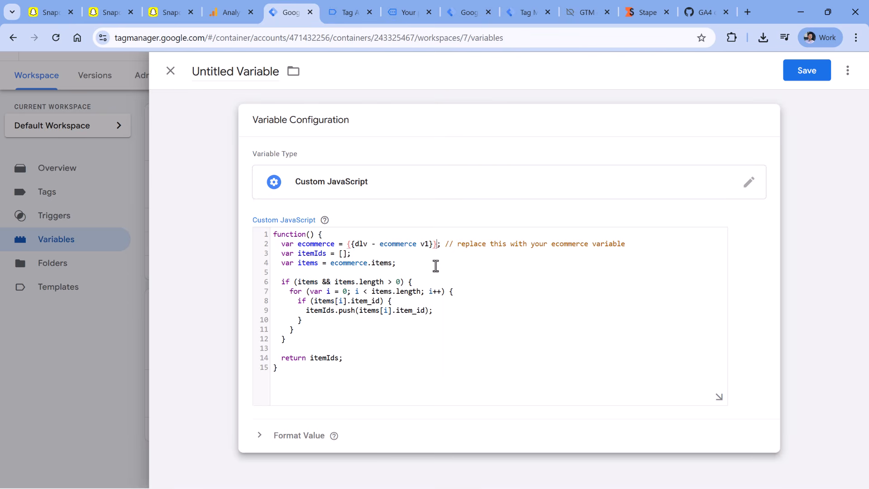
left_click_drag(347, 244, 435, 238)
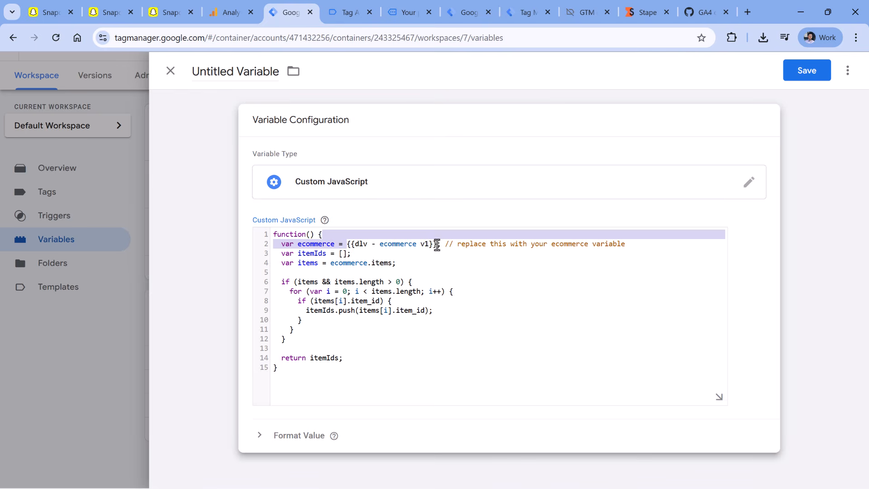
left_click(437, 245)
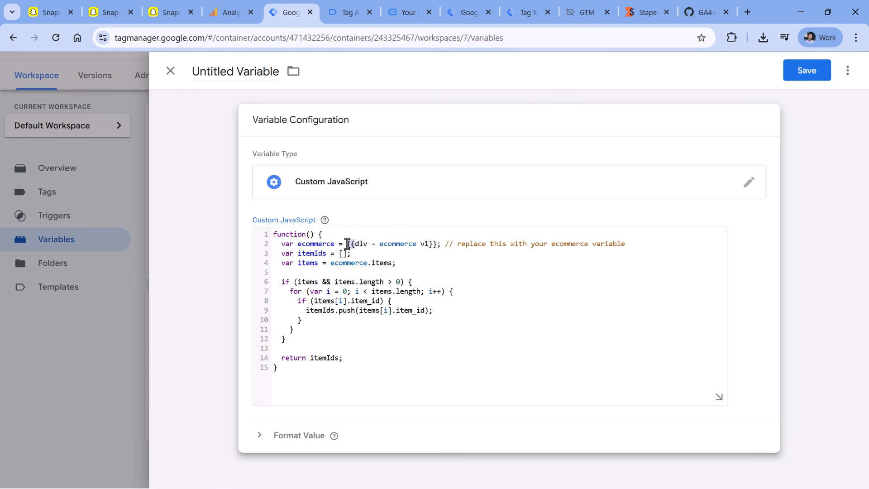
left_click(434, 244)
Name the Custom JavaScript variable "cjs - item ids" and save it
left_click(223, 72)
type("cjs - ")
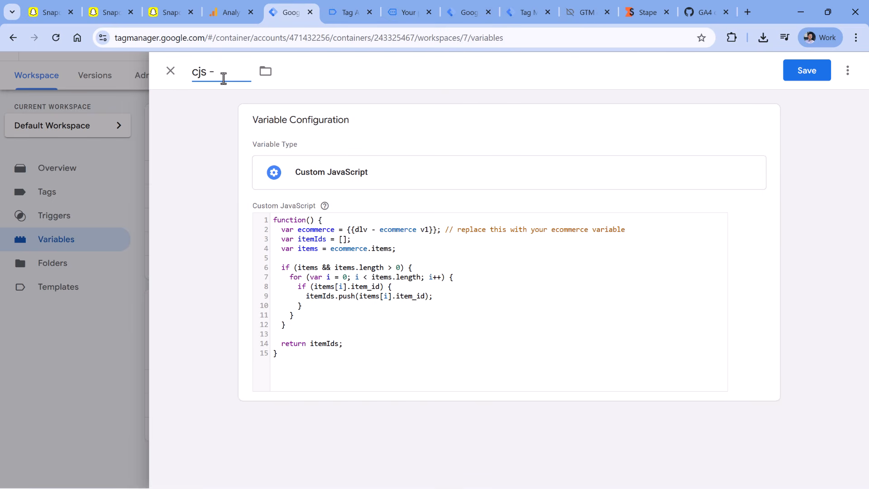
type("itgem")
key("BackSpace")
key("BackSpace")
key("BackSpace")
type("em ids")
key("ctrl+s")
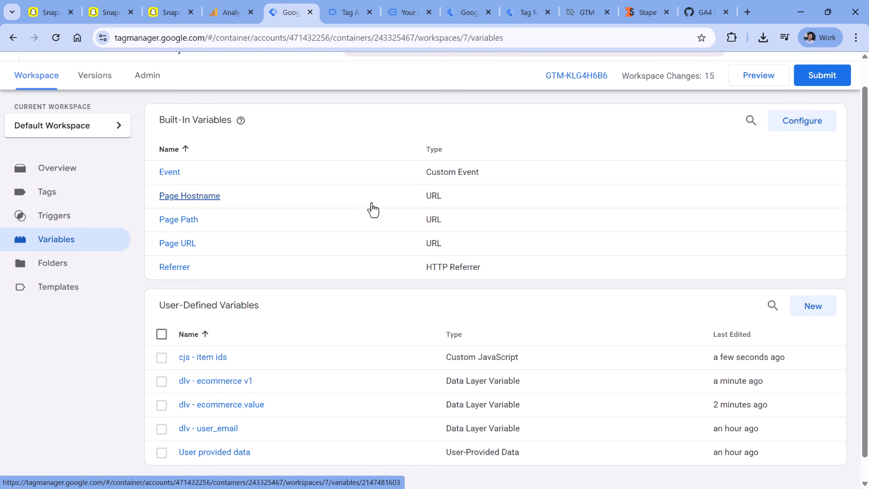
Create another Custom JavaScript variable and fill it with the gist's CODE 2 function that returns item quantity
left_click(816, 311)
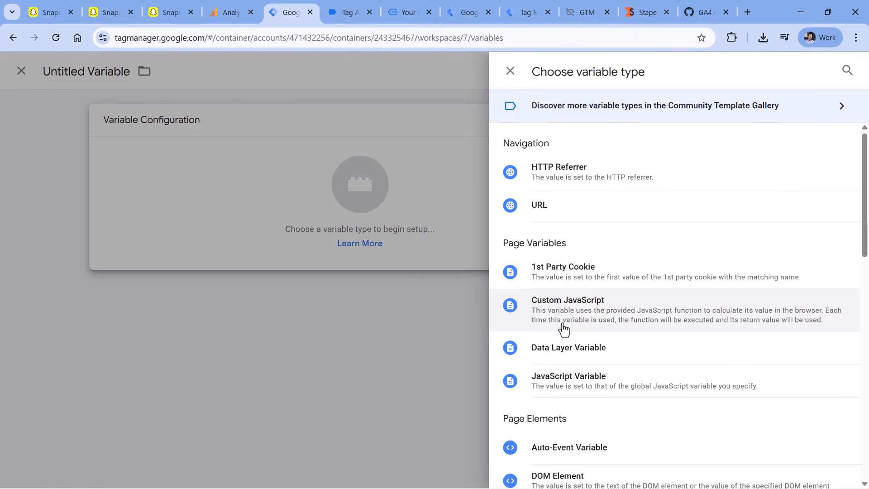
left_click(562, 330)
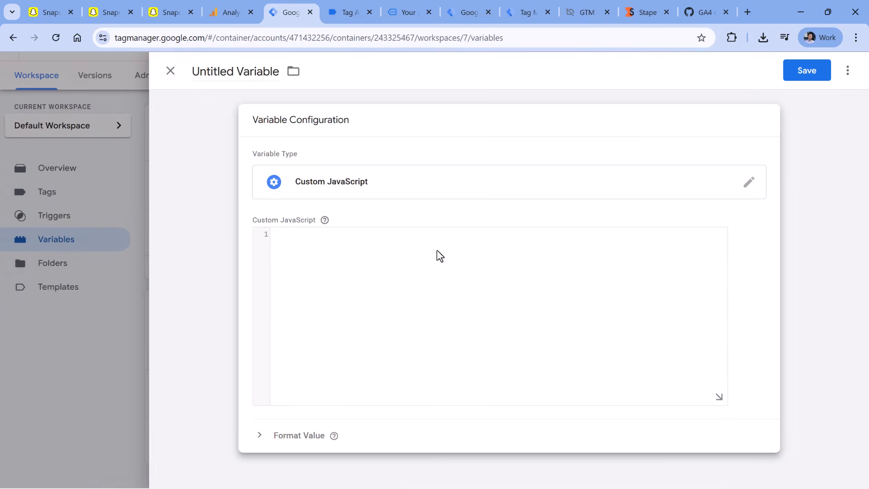
left_click(704, 12)
scroll(334, 319, "down", 5)
left_click_drag(180, 360, 172, 174)
right_click(194, 173)
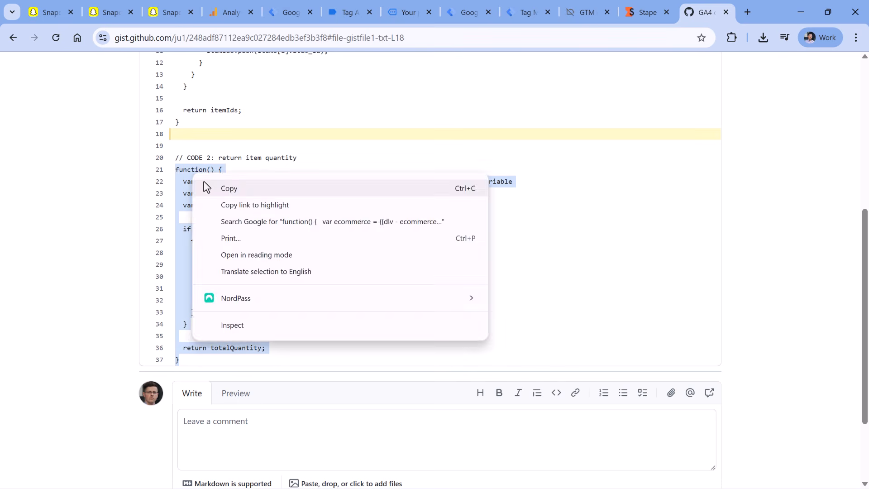
left_click(206, 188)
left_click(304, 11)
left_click(322, 242)
key("ctrl+v")
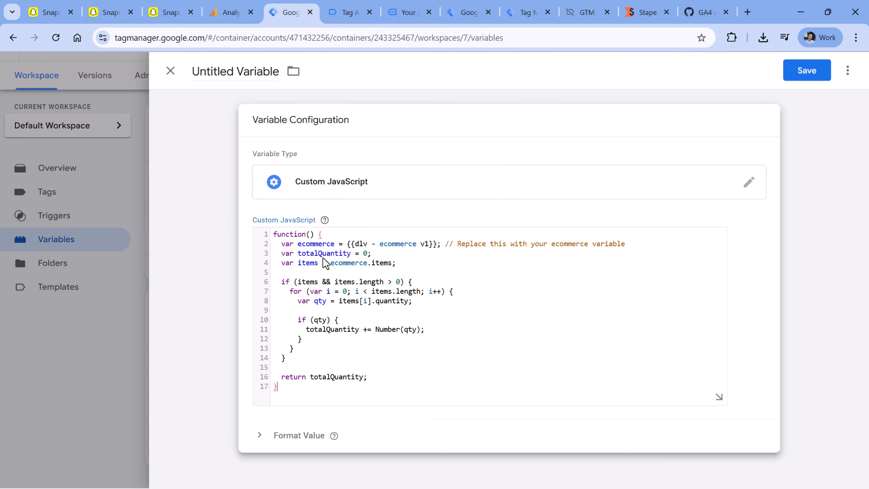
Check the {{dlv - ecommerce v1}} reference, name the variable "cjs - total item quantity" and save it
left_click_drag(347, 245, 438, 244)
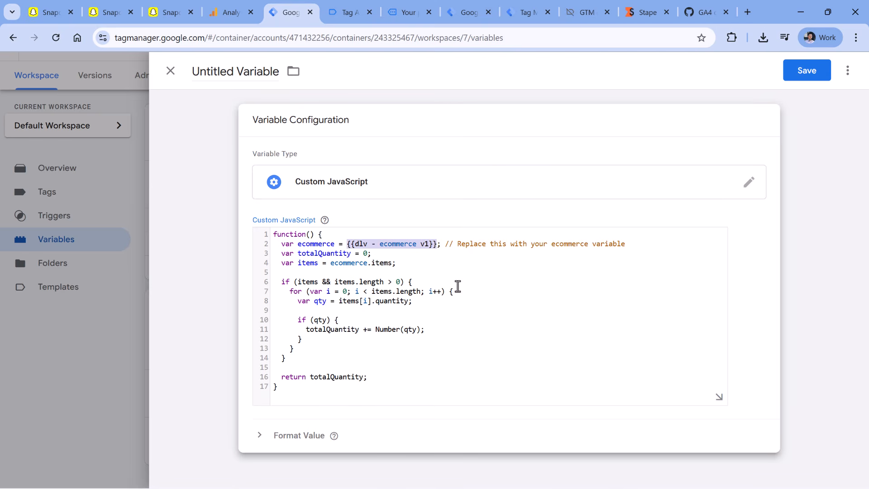
left_click(237, 70)
type("cjs - it")
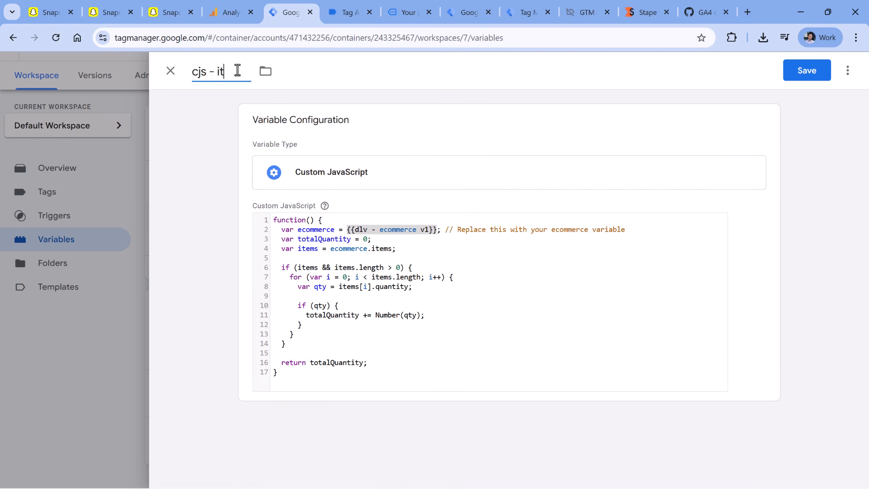
type("em quantity")
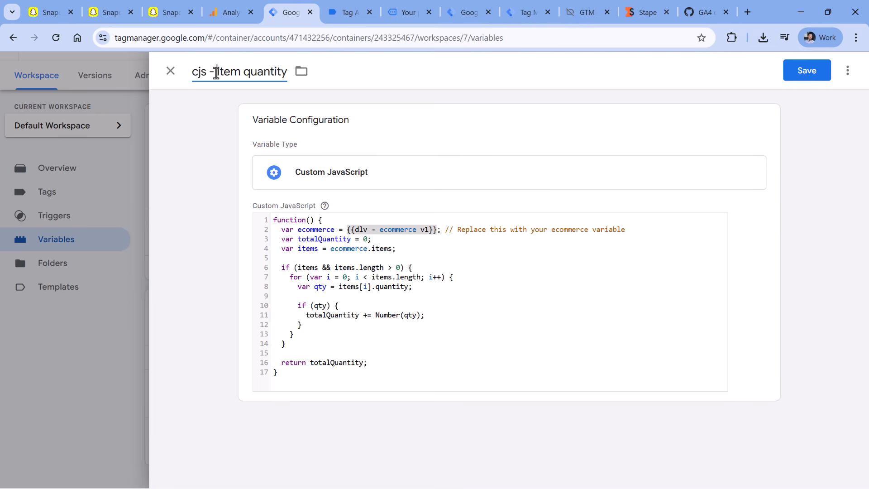
left_click(216, 73)
type("tota l")
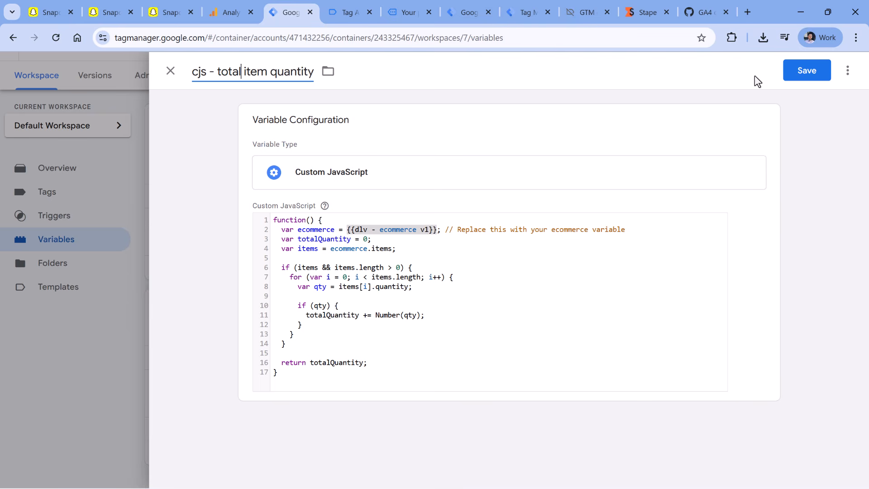
left_click(789, 75)
Edit the Snap - Purchase tag and fill its Item IDs with the {{cjs - item ids}} variable
left_click(91, 198)
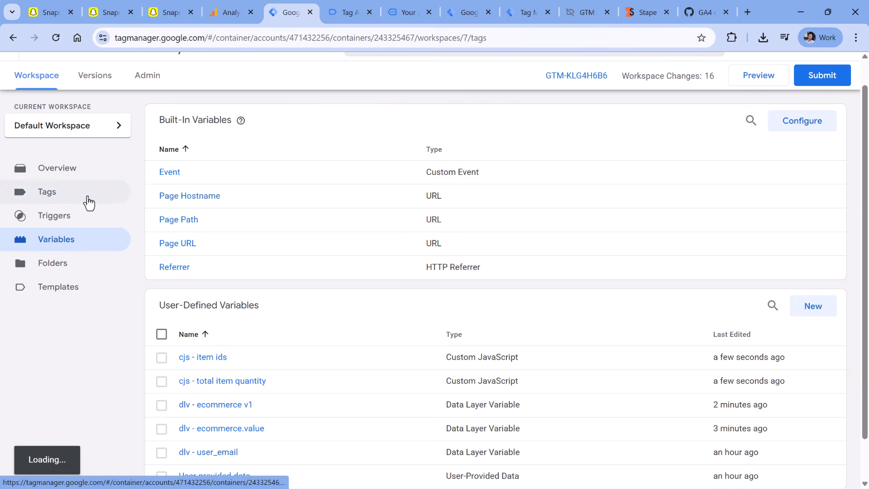
left_click(216, 297)
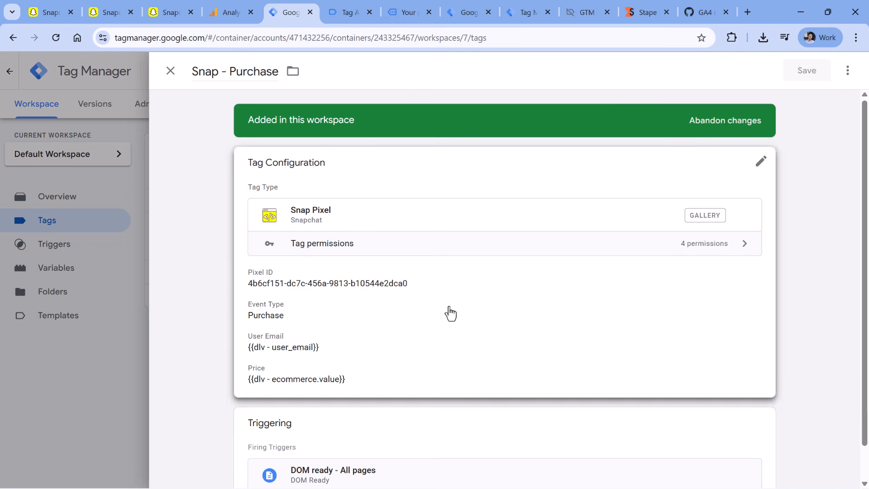
left_click(450, 314)
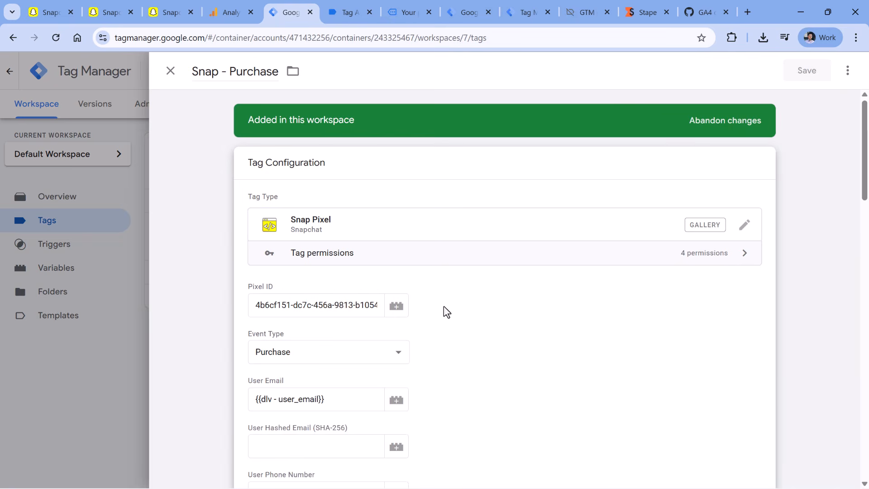
scroll(445, 305, "down", 10)
left_click(339, 240)
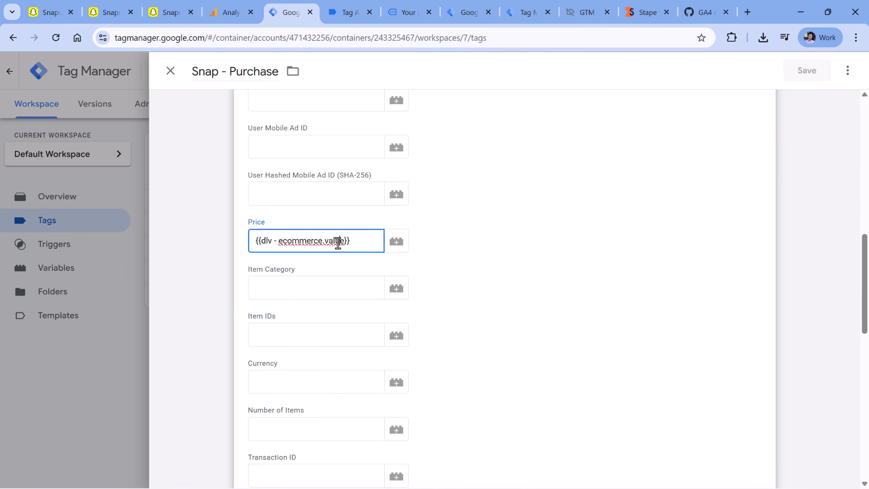
left_click(310, 342)
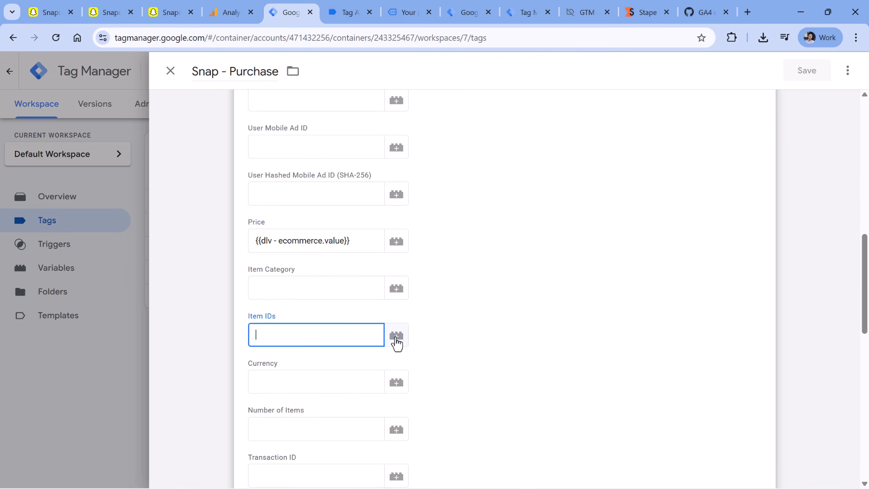
left_click(396, 338)
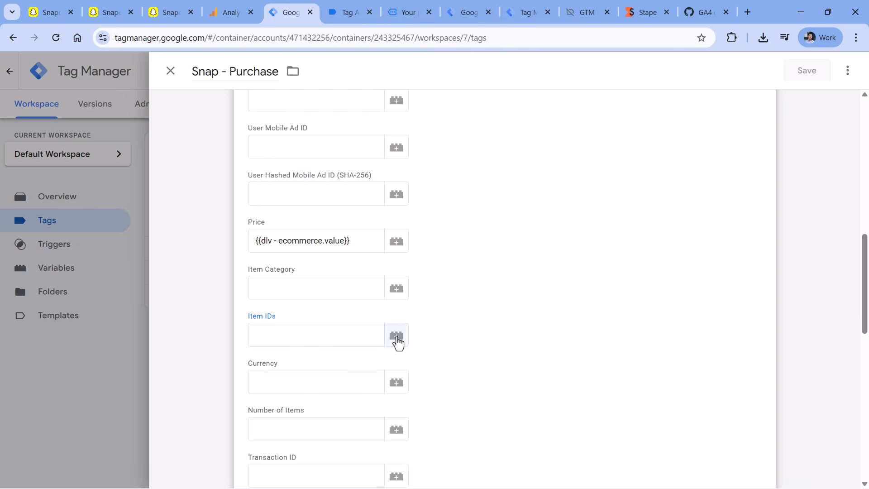
left_click(254, 120)
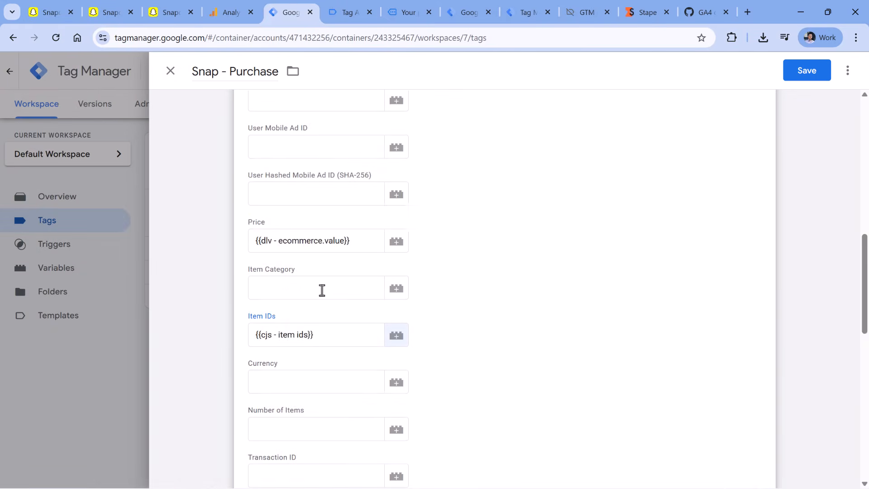
Check the currency key in the purchase event in Tag Assistant and set the Snap - Purchase tag's Currency to EUR
scroll(322, 291, "down", 3)
left_click(315, 263)
left_click(349, 12)
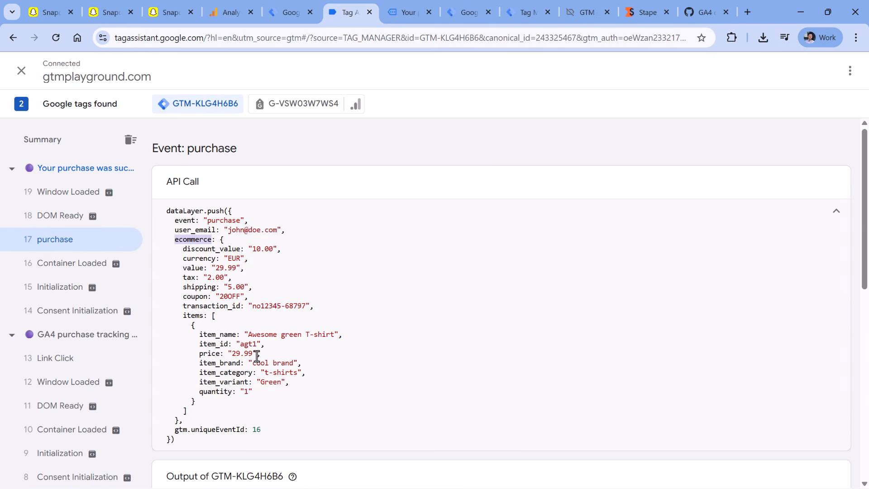
double_click(200, 259)
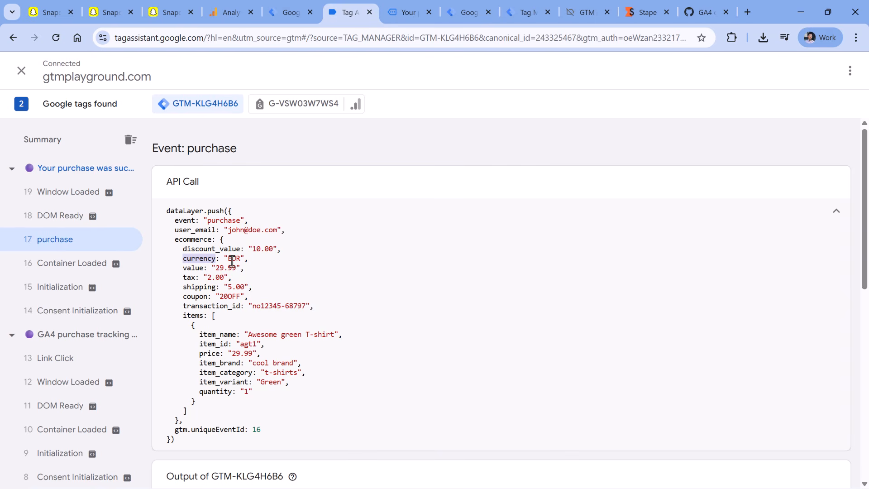
left_click(292, 13)
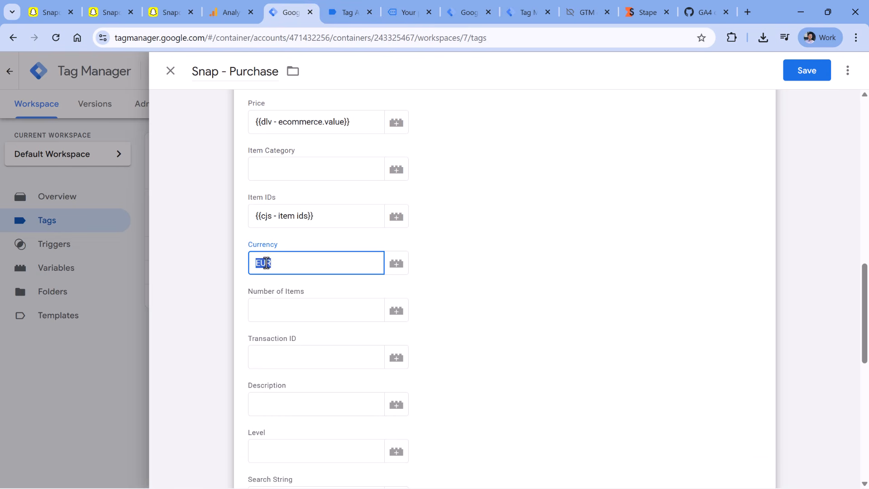
Try USD as the tag's currency, comparing it with the purchase event's currency key, and undo the change
type("USD")
left_click(353, 6)
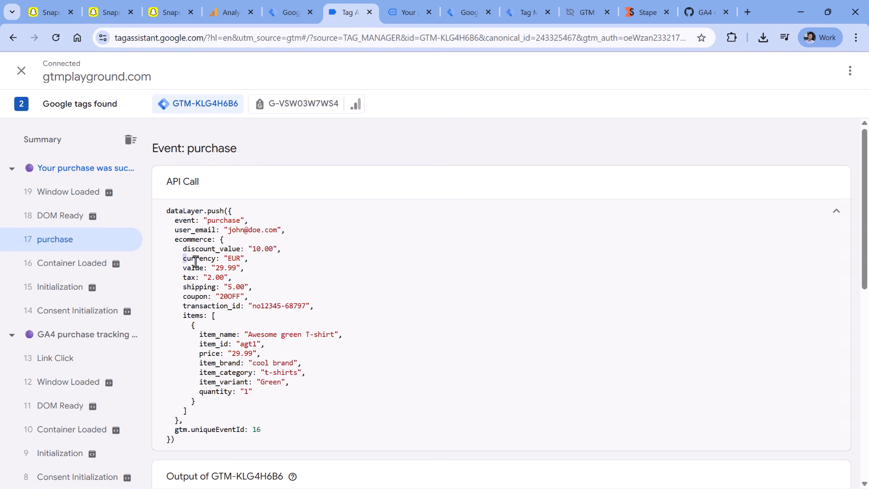
triple_click(217, 257)
left_click(301, 9)
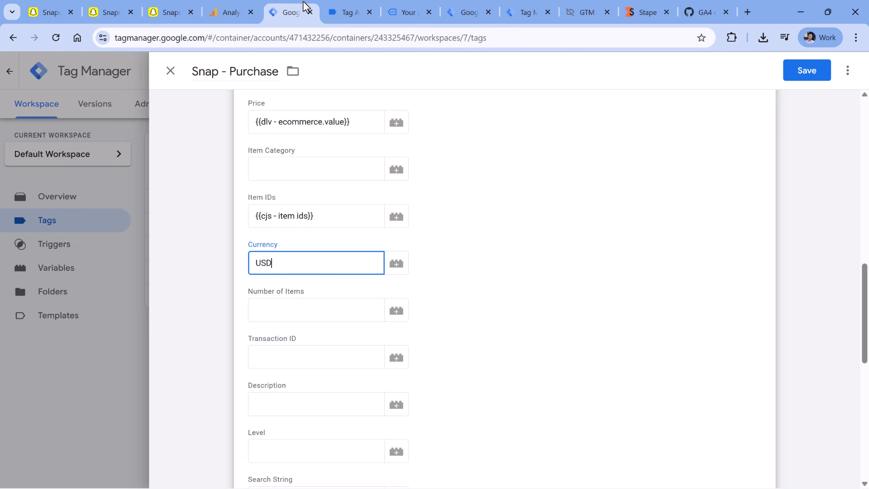
key("ctrl+z")
Fill the tag's Number of Items with the {{cjs - total item quantity}} variable
left_click(295, 312)
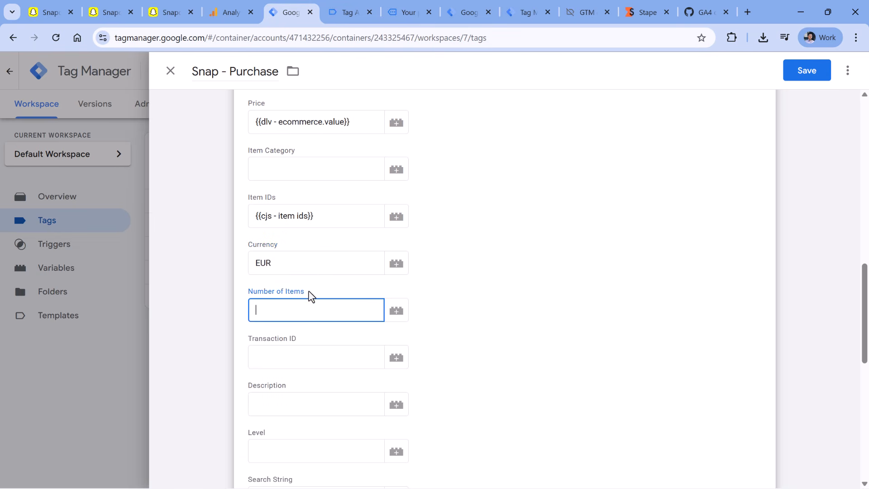
left_click(400, 314)
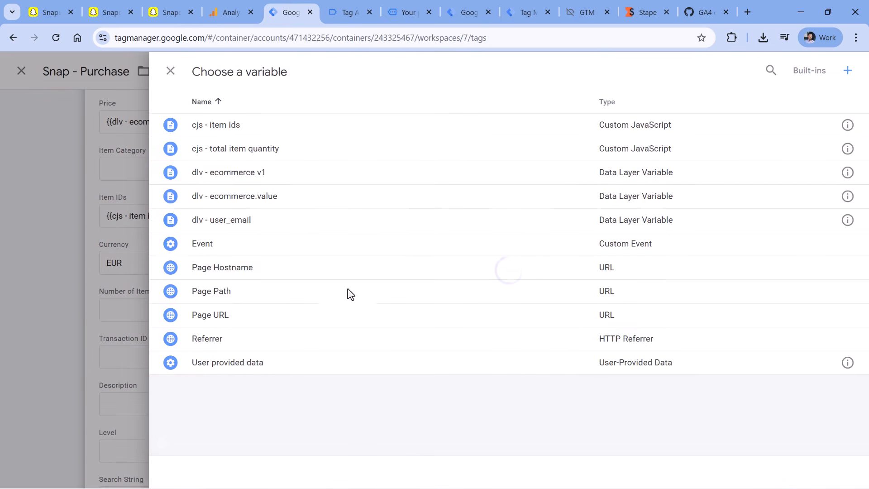
left_click(249, 150)
Locate transaction_id in the purchase event and start a new Data Layer Variable for the tag's Transaction ID
left_click(330, 358)
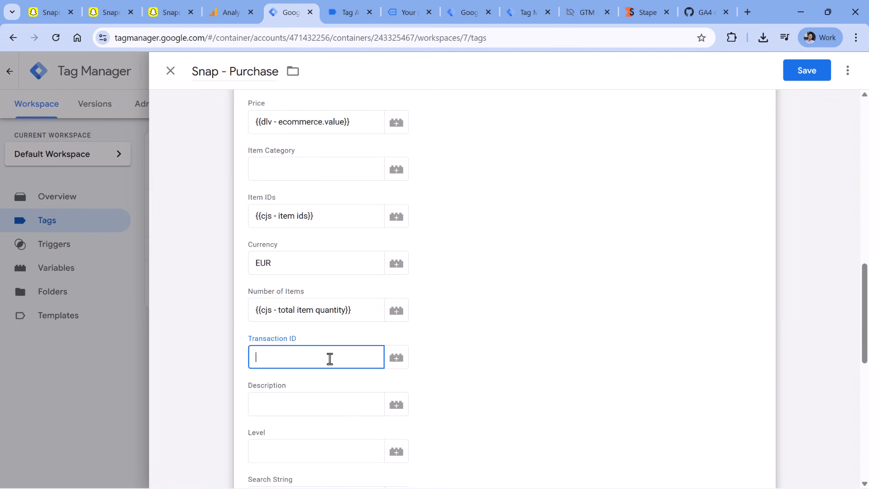
left_click(350, 6)
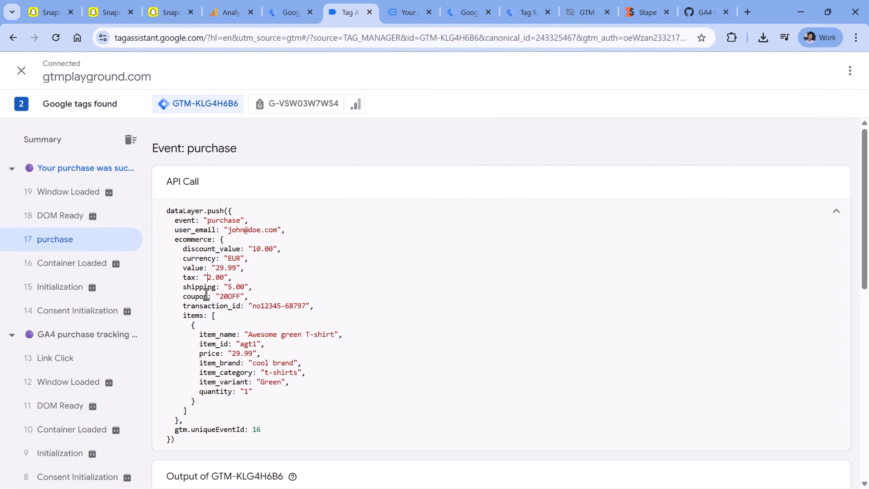
left_click_drag(183, 307, 311, 302)
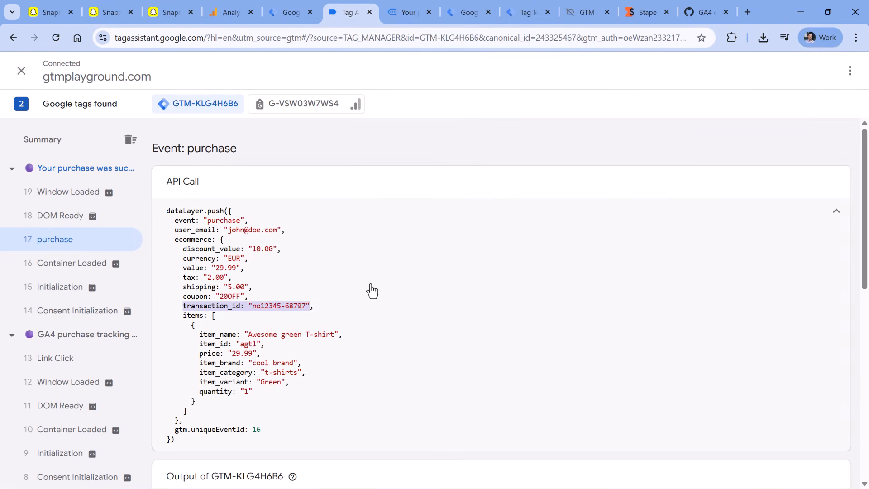
left_click(291, 12)
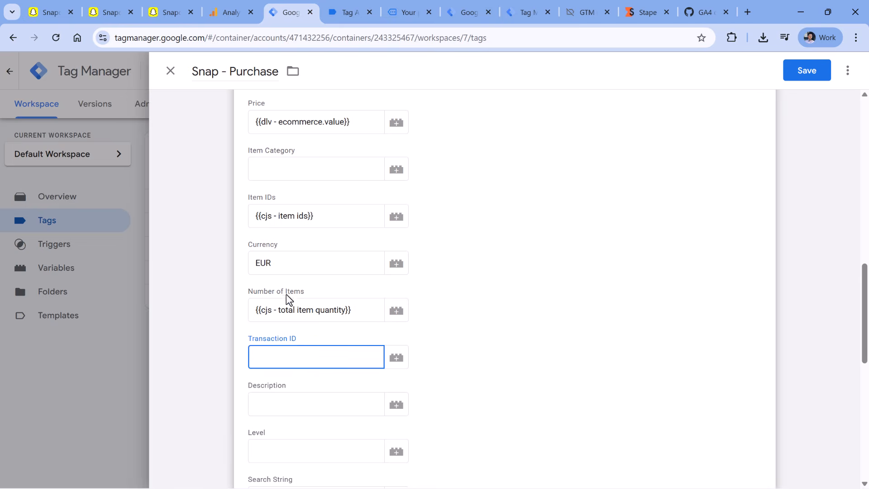
left_click(396, 358)
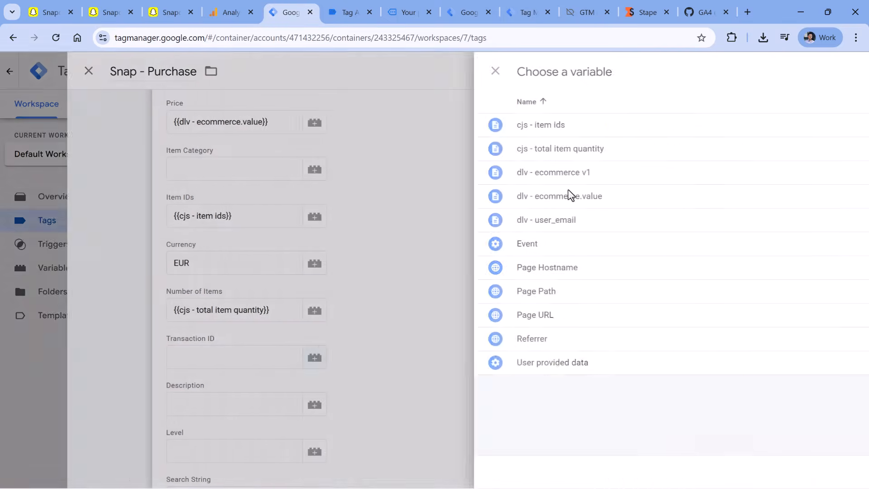
left_click(847, 72)
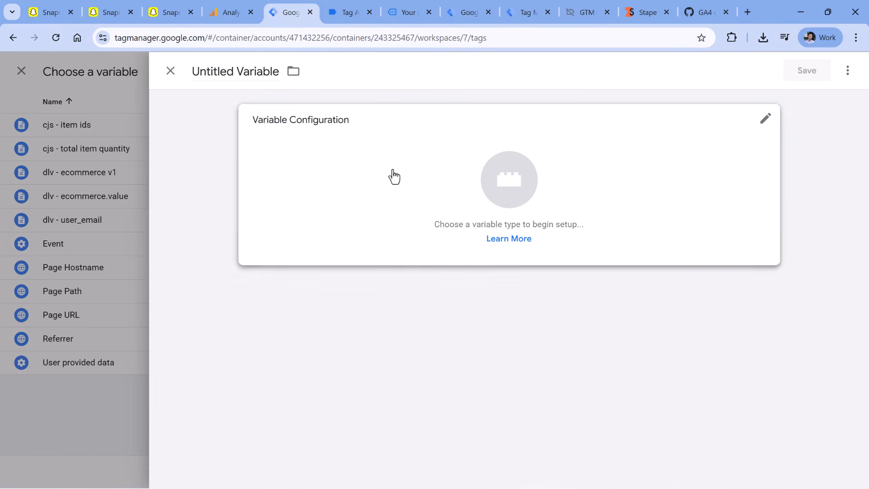
left_click(393, 178)
left_click(599, 347)
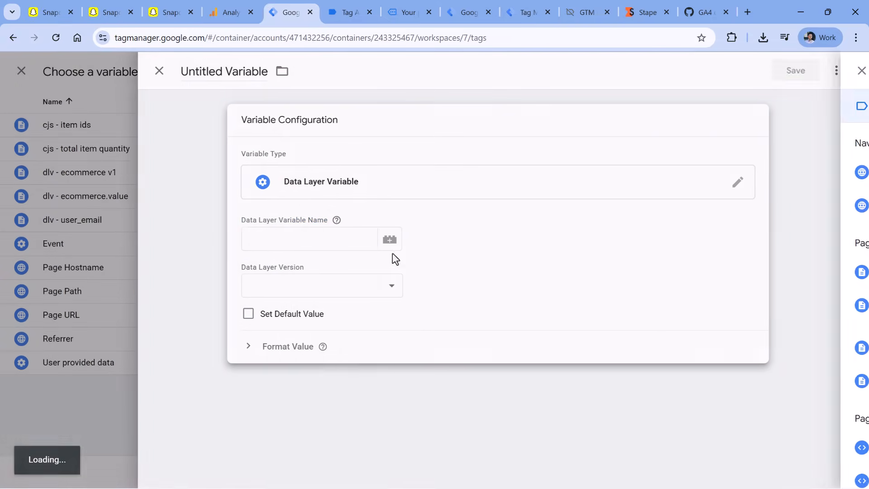
Check the transaction_id key path in the purchase event and set the Data Layer Variable Name to ecommerce.transaction_id
left_click(347, 12)
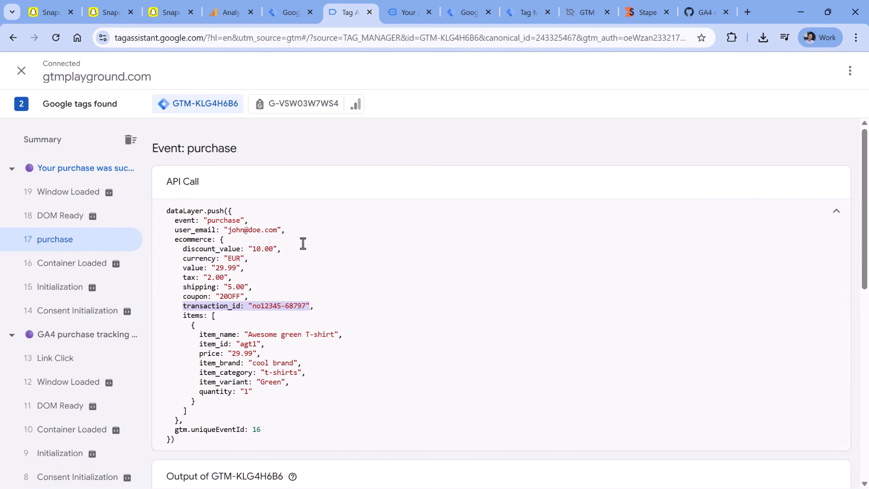
double_click(221, 306)
double_click(190, 240)
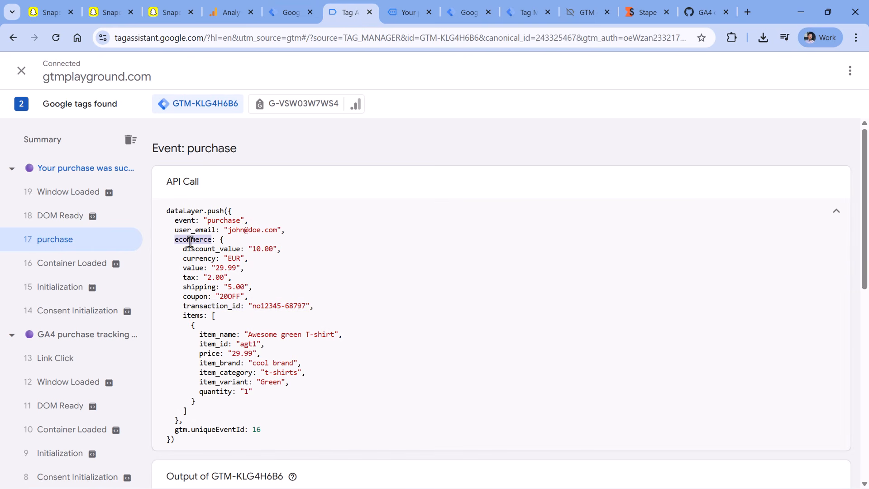
double_click(209, 307)
left_click(290, 12)
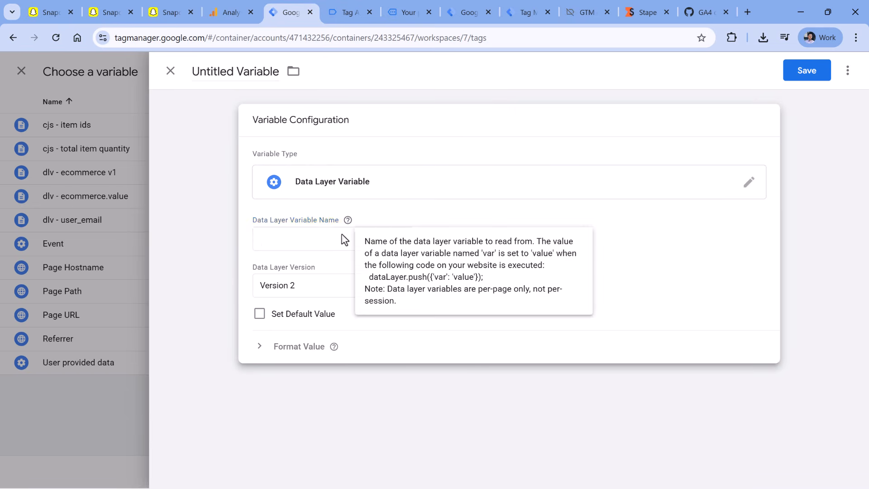
double_click(322, 239)
key("ctrl+c")
Name the variable "dlv - ecommerce.transaction_id" and save it into the tag's Transaction ID
left_click(233, 71)
type("dlv")
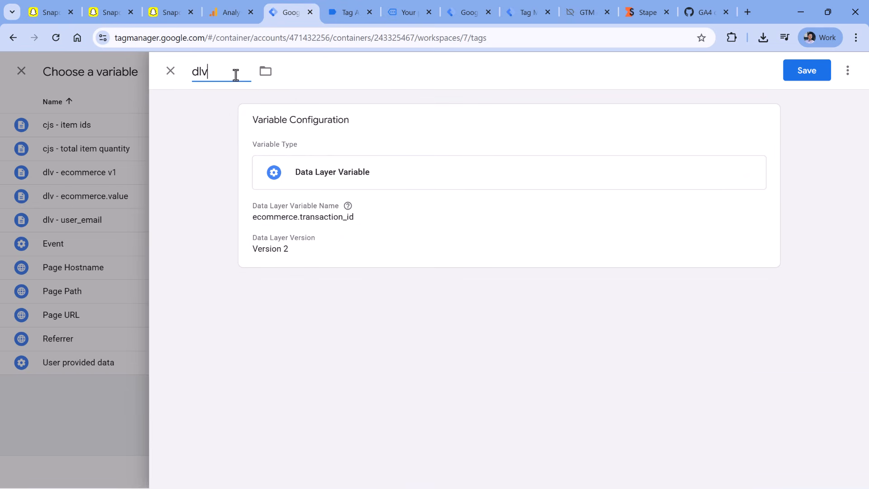
type(" -")
key("ctrl+v")
left_click(807, 80)
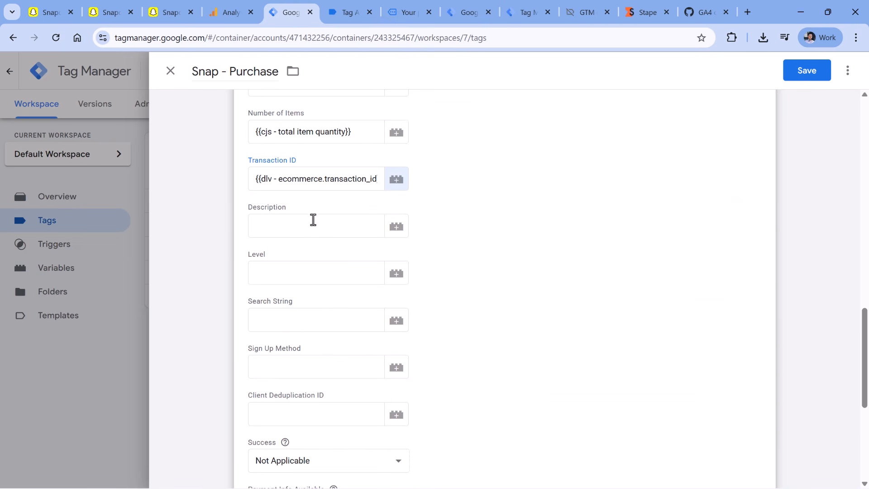
Replace the tag's DOM ready - All pages trigger with custom - purchase and save the Snap - Purchase tag
scroll(309, 218, "down", 3)
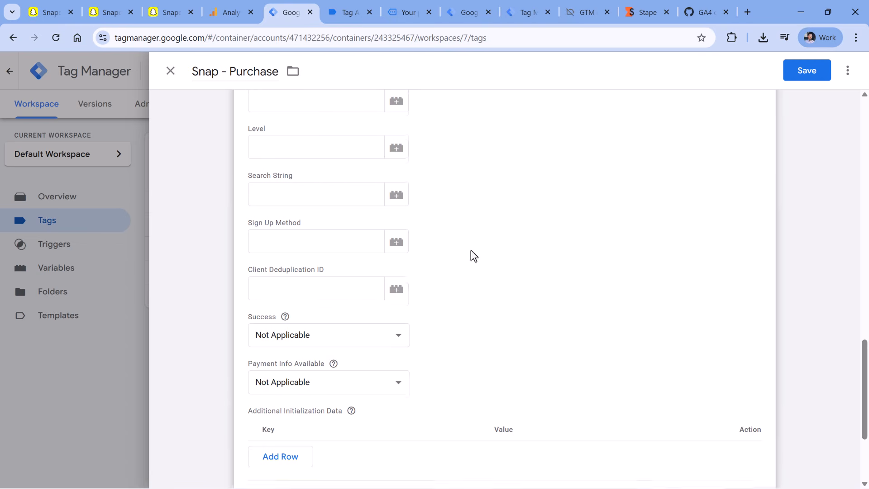
scroll(470, 250, "down", 4)
left_click(339, 398)
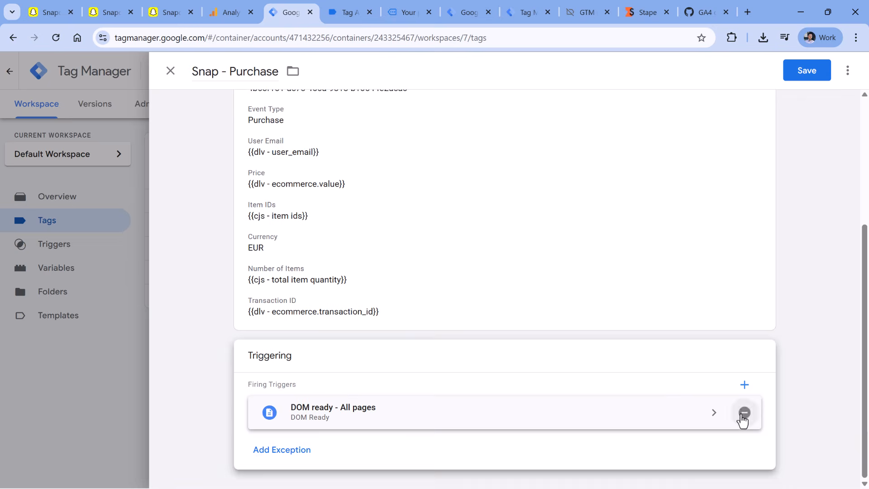
left_click(744, 412)
left_click(413, 409)
left_click(254, 152)
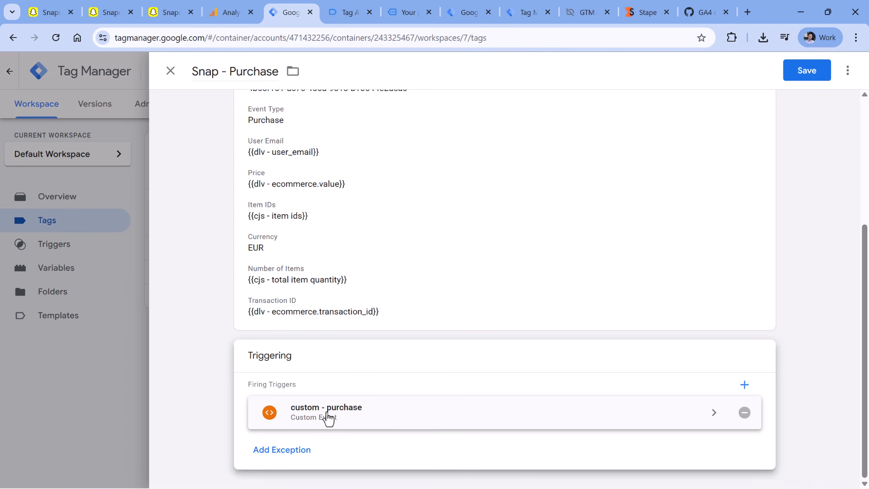
left_click(808, 74)
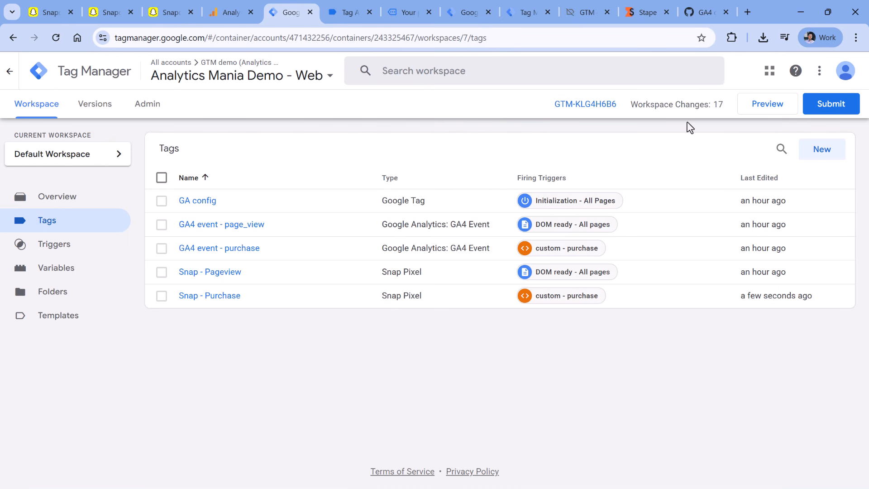
Start a new preview of the web container and inspect the Initialization and DOM Ready events in Tag Assistant
left_click(771, 111)
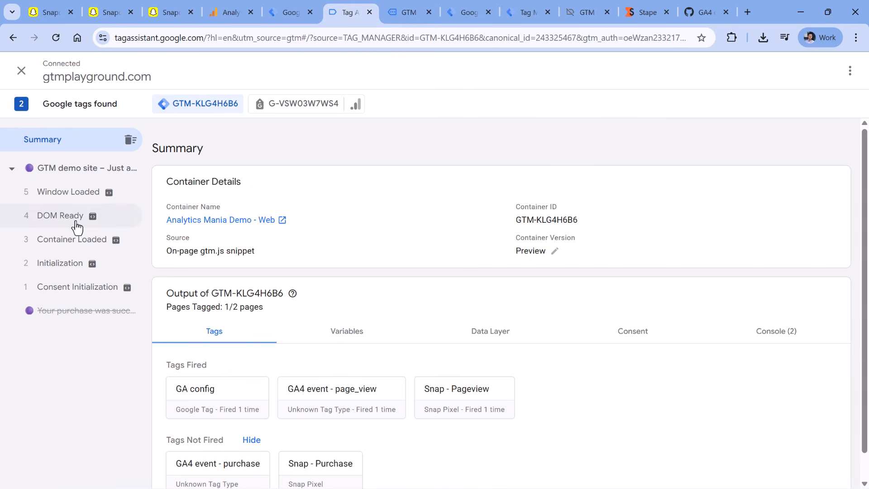
left_click(60, 263)
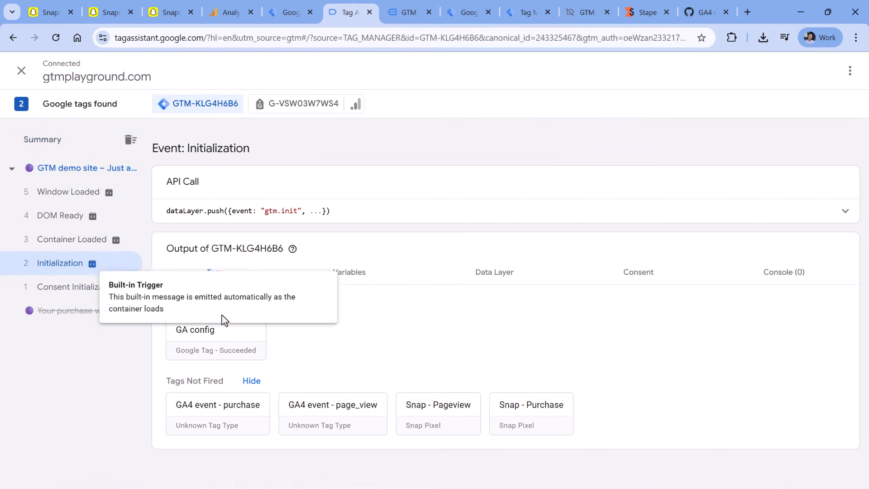
left_click(67, 216)
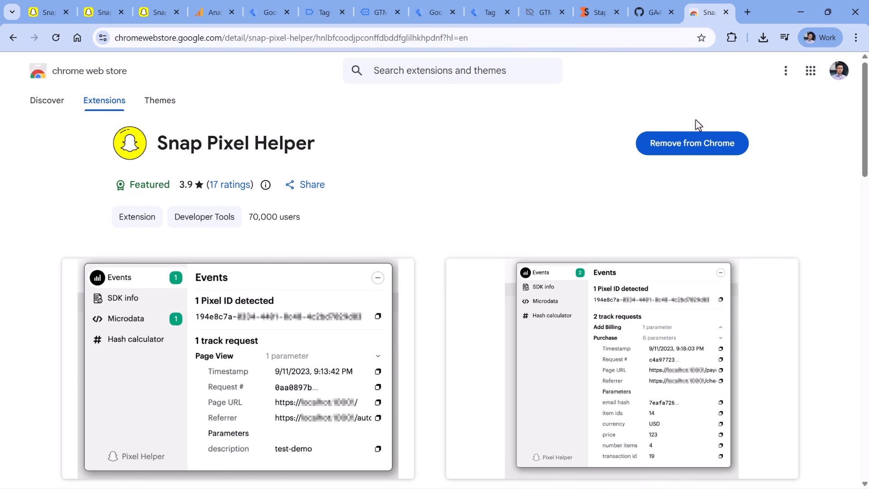
Find Snap Pixel Helper among the installed Chrome extensions and switch to the GTM demo site
left_click(730, 38)
scroll(646, 165, "down", 4)
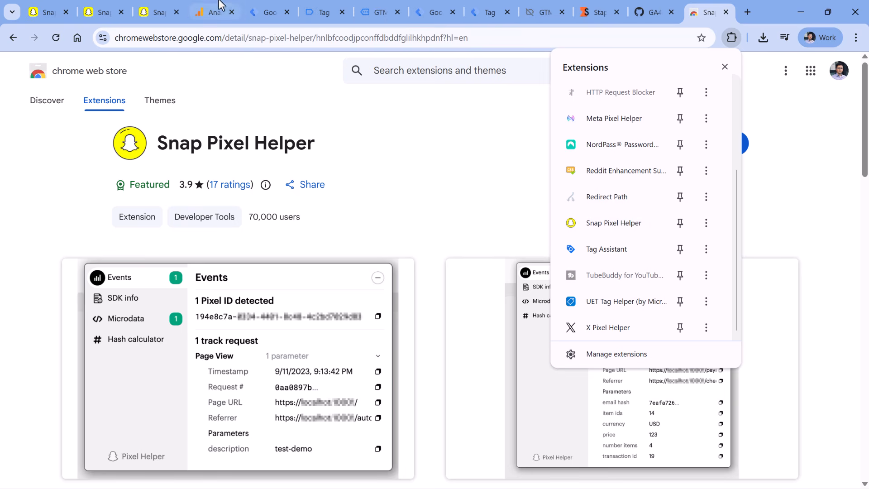
left_click(271, 13)
left_click(324, 12)
left_click(380, 13)
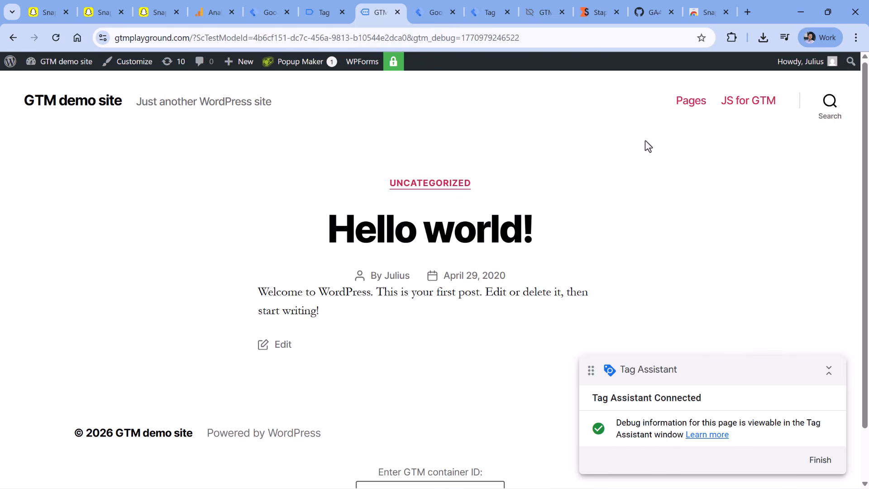
Inspect the Page View event's details and parameters in Snap Pixel Helper on the demo site's home page
left_click(732, 38)
scroll(643, 145, "down", 1)
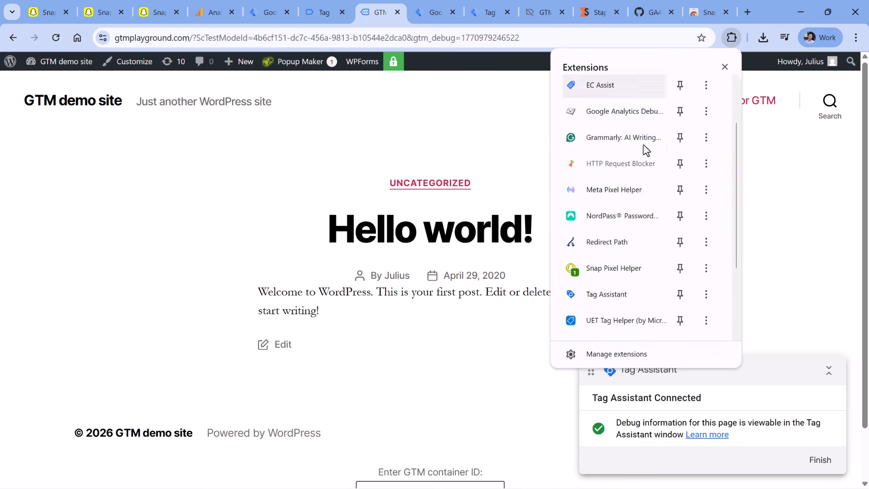
left_click(614, 268)
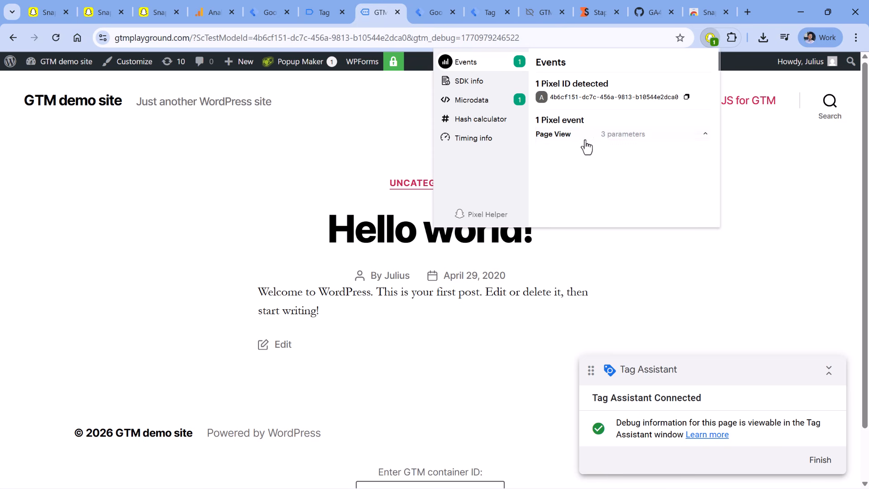
left_click(702, 135)
scroll(587, 195, "down", 3)
scroll(587, 194, "up", 3)
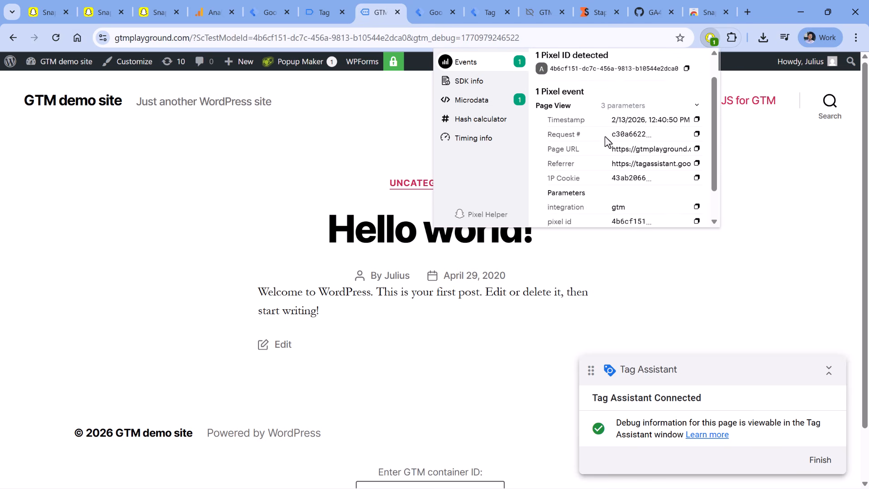
left_click(686, 136)
left_click(417, 136)
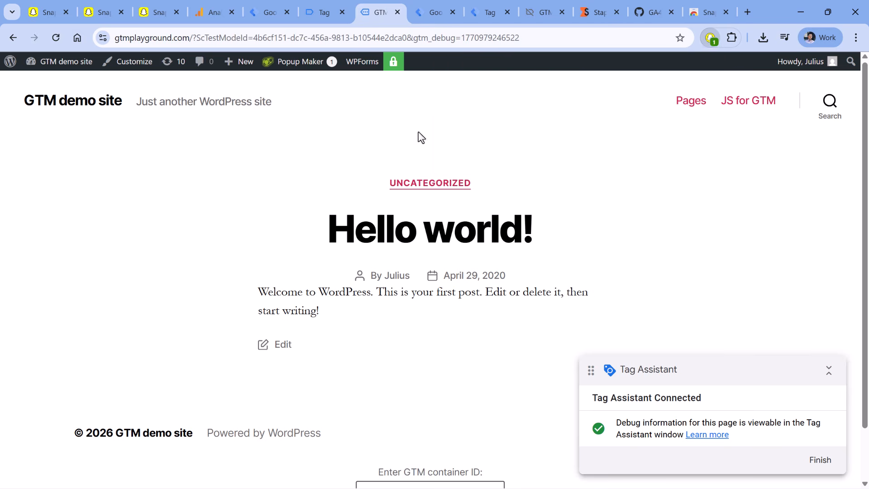
Open the GA4 purchase tracking demo page and make a test purchase of the t-shirt
left_click(683, 101)
scroll(412, 208, "down", 4)
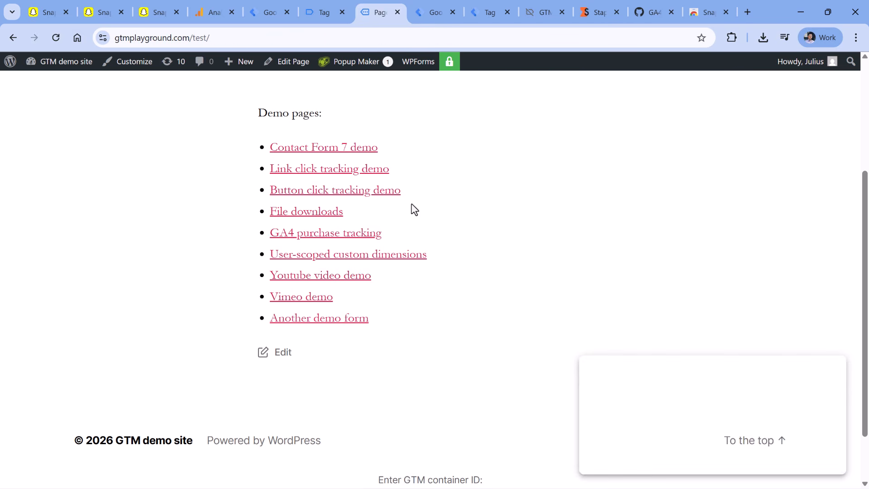
left_click(326, 233)
scroll(421, 194, "down", 9)
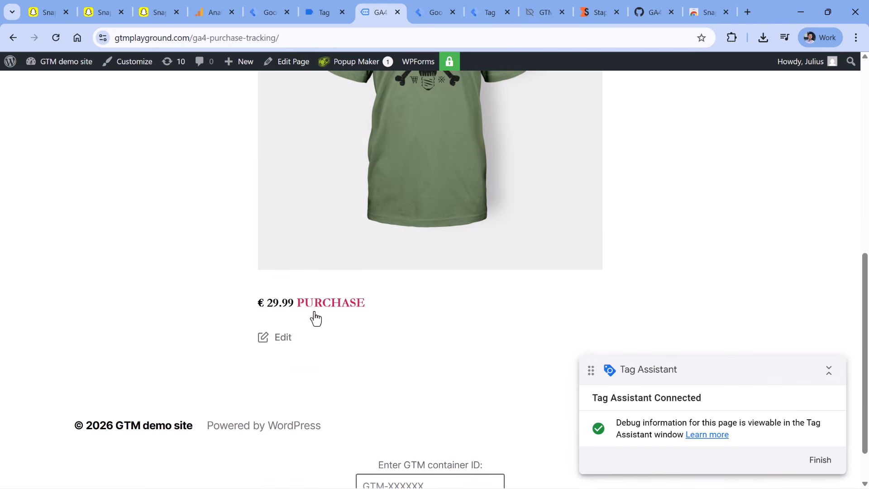
left_click(324, 304)
Examine the Purchase event's parameters in Snap Pixel Helper on the purchase success page, including transaction ID, price, item IDs and currency
left_click(732, 38)
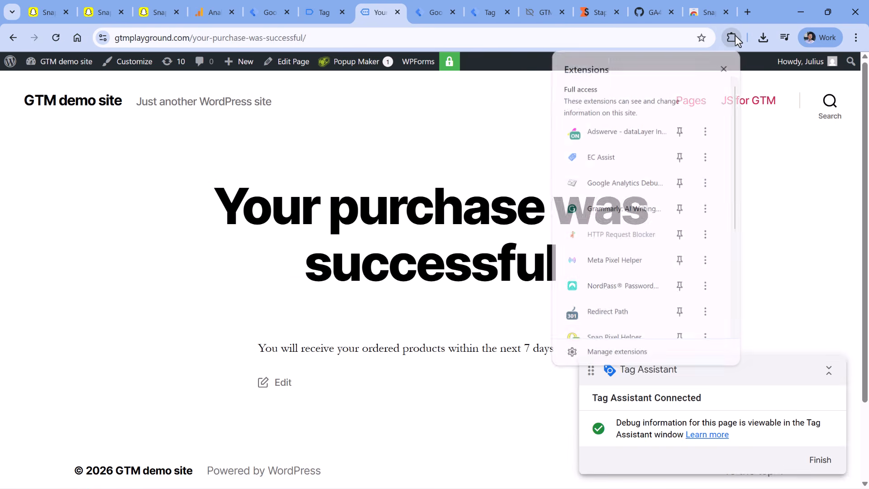
scroll(615, 185, "down", 3)
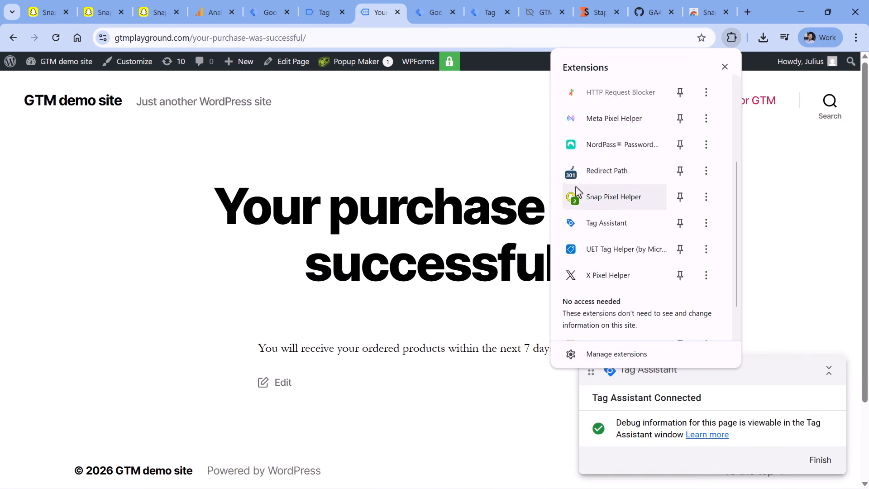
left_click(605, 195)
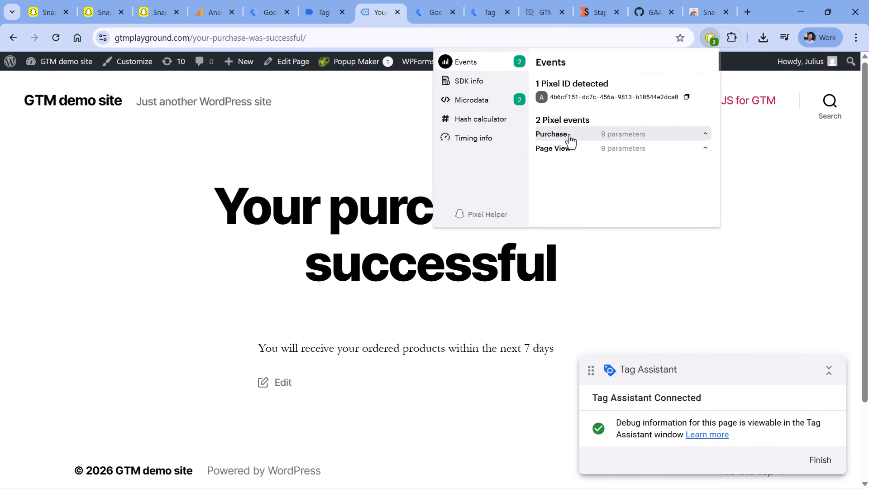
left_click(704, 137)
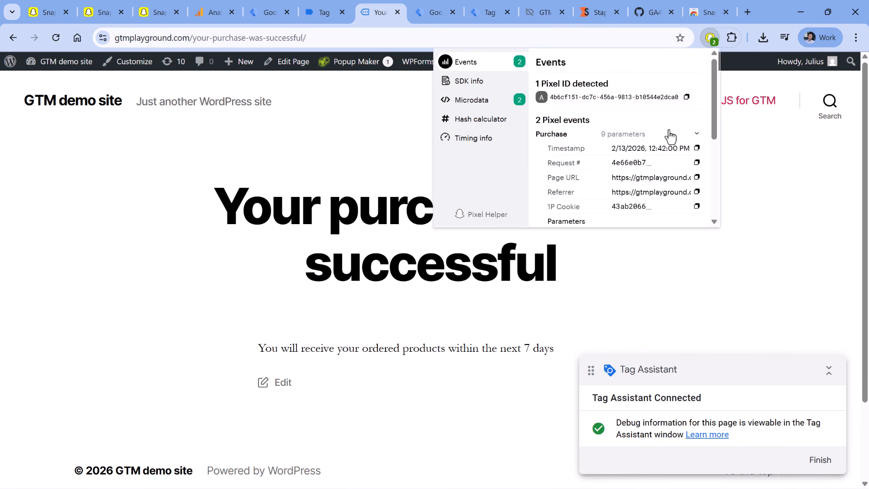
scroll(663, 133, "down", 3)
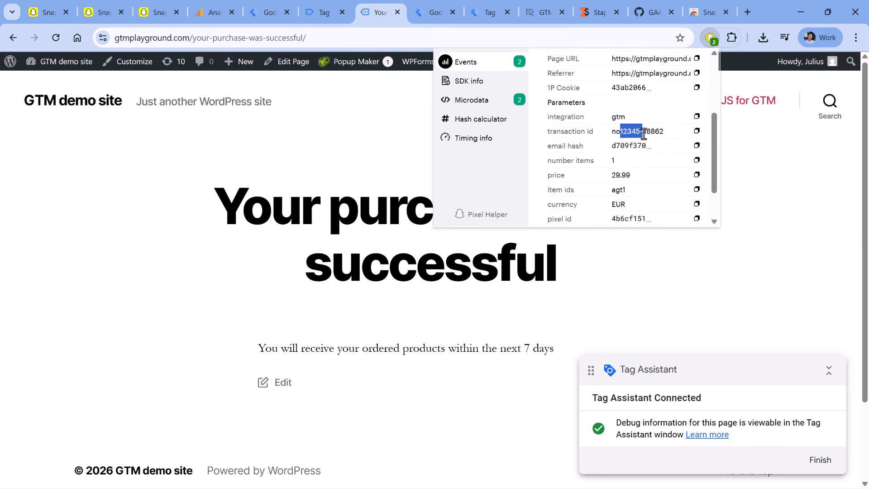
left_click_drag(612, 194, 622, 197)
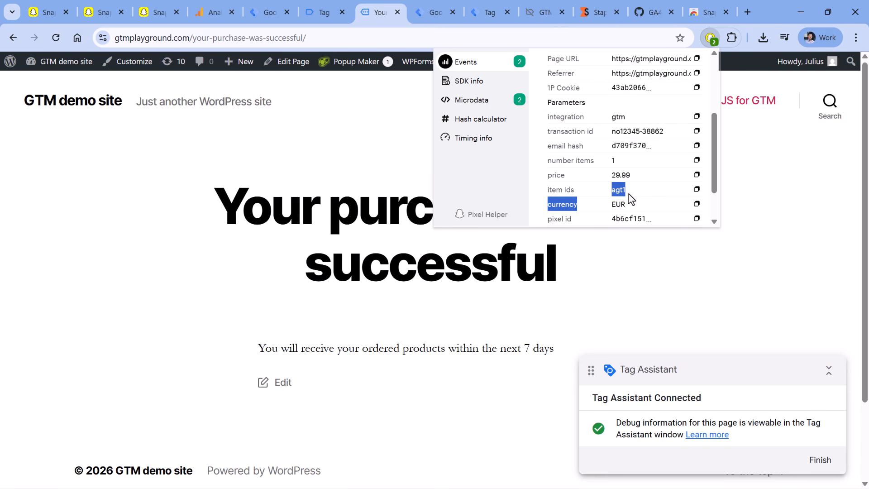
left_click(632, 195)
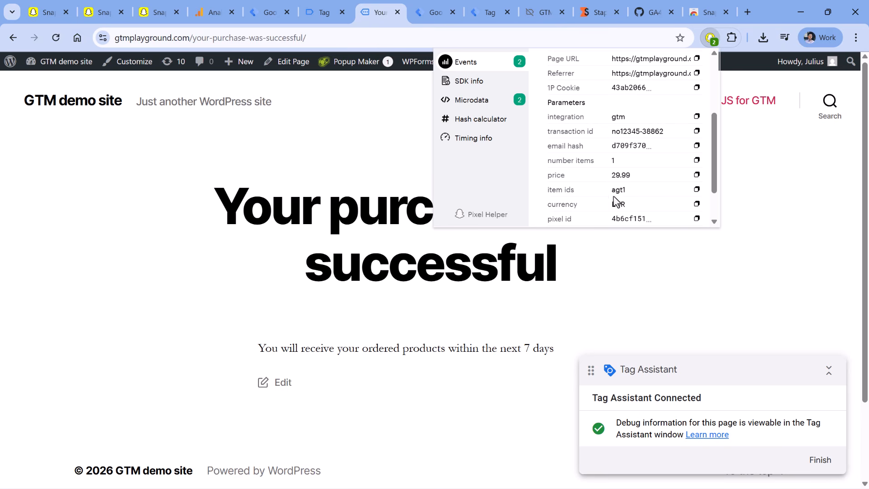
left_click(641, 194)
scroll(655, 190, "up", 5)
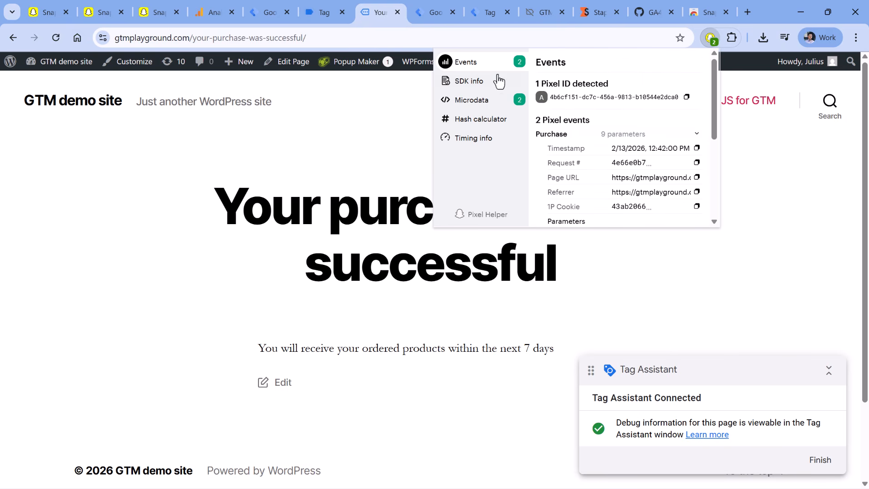
Check Tag Assistant, then compare the tags fired on the latest page_view and purchase events in the server container preview
left_click(326, 2)
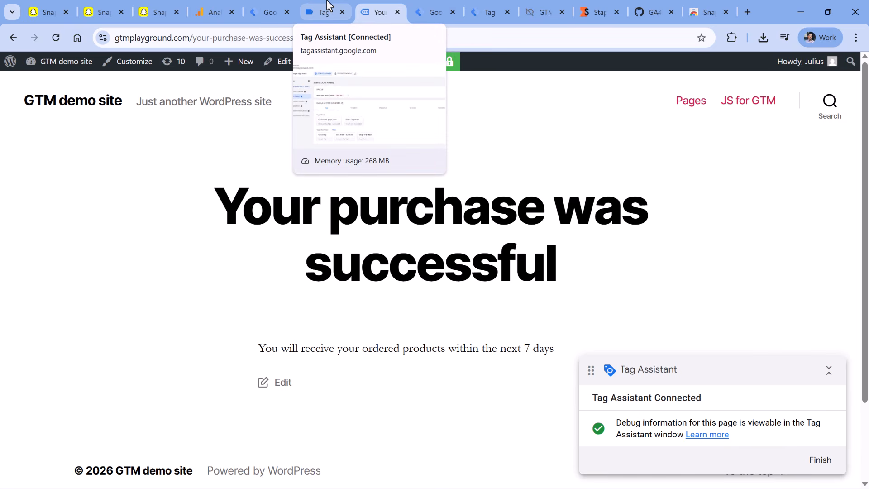
left_click(328, 6)
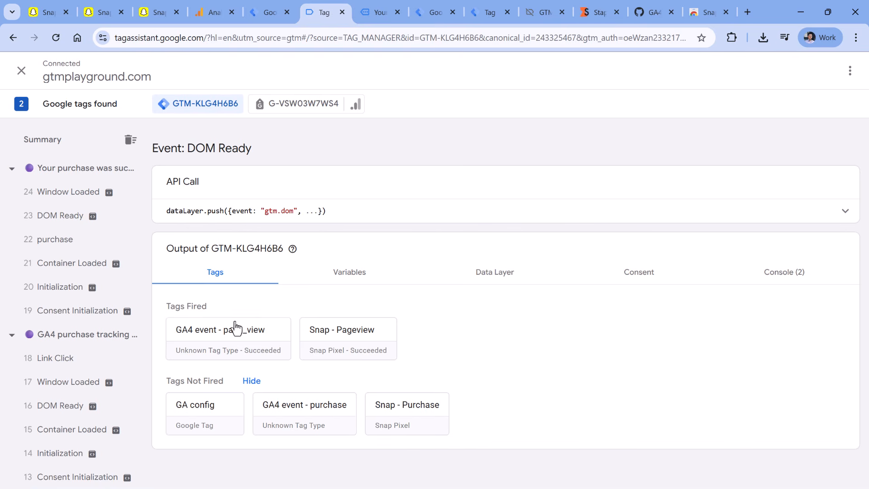
left_click(490, 13)
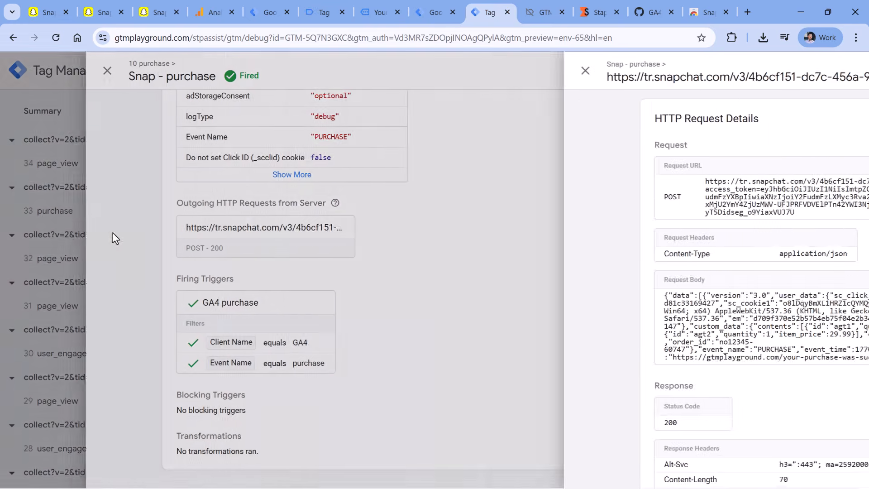
left_click(112, 232)
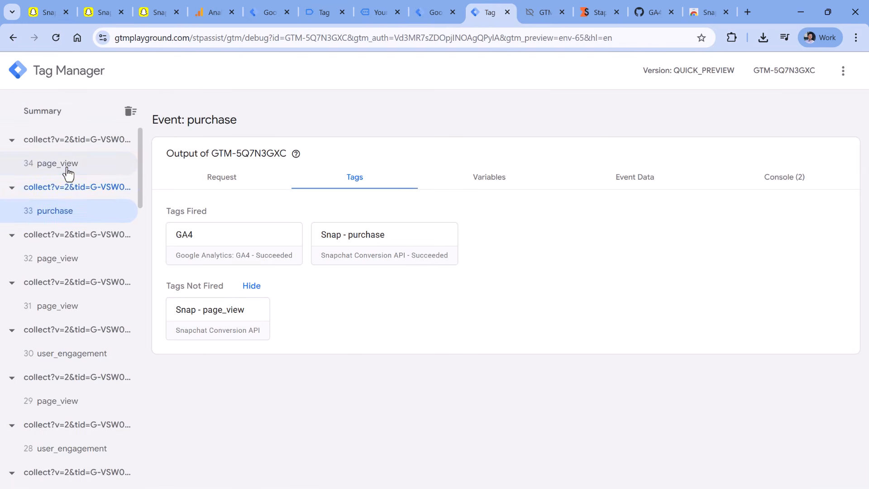
left_click(67, 171)
left_click(62, 211)
left_click(71, 169)
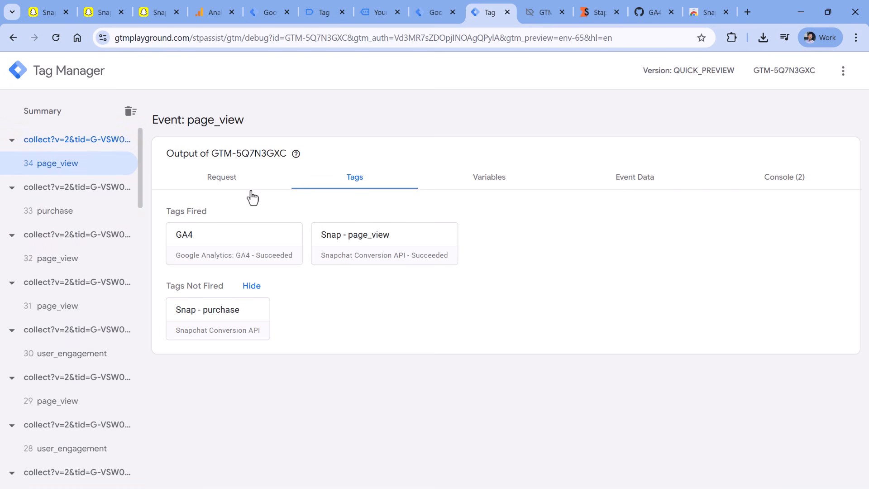
left_click(89, 211)
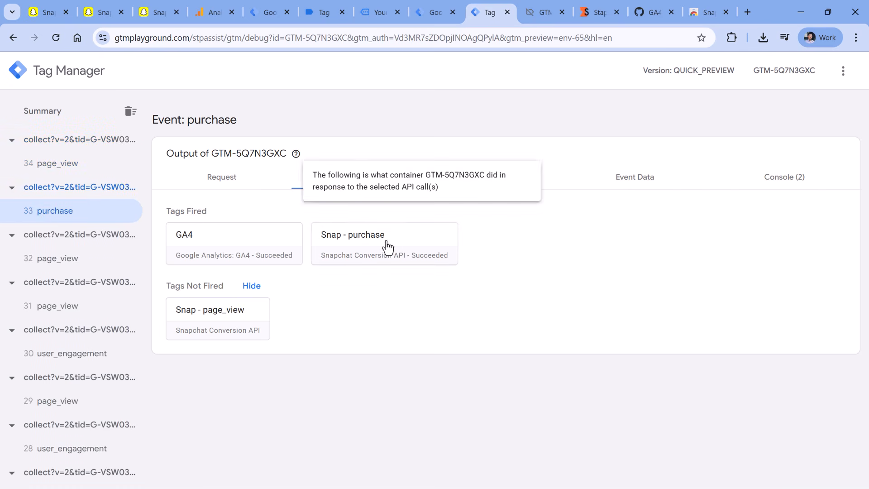
Inspect the request body of the Snap - purchase tag's outgoing HTTP request to Snapchat
left_click(389, 244)
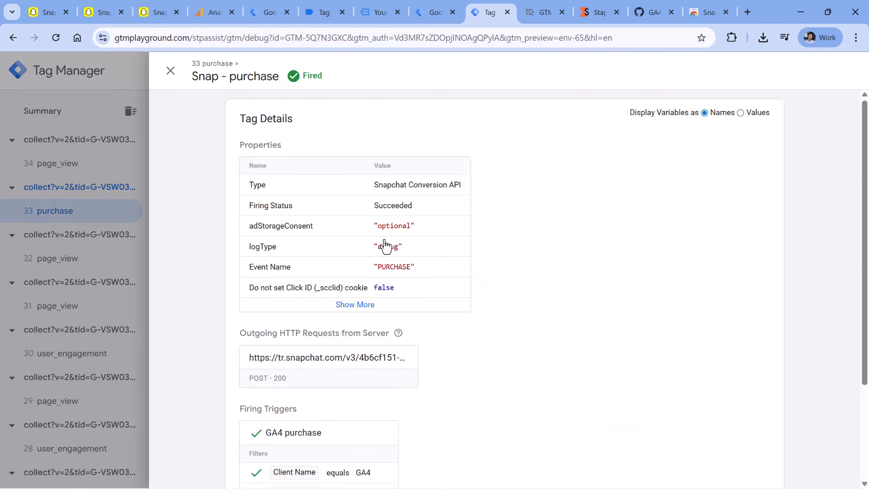
scroll(335, 248, "down", 3)
left_click(335, 248)
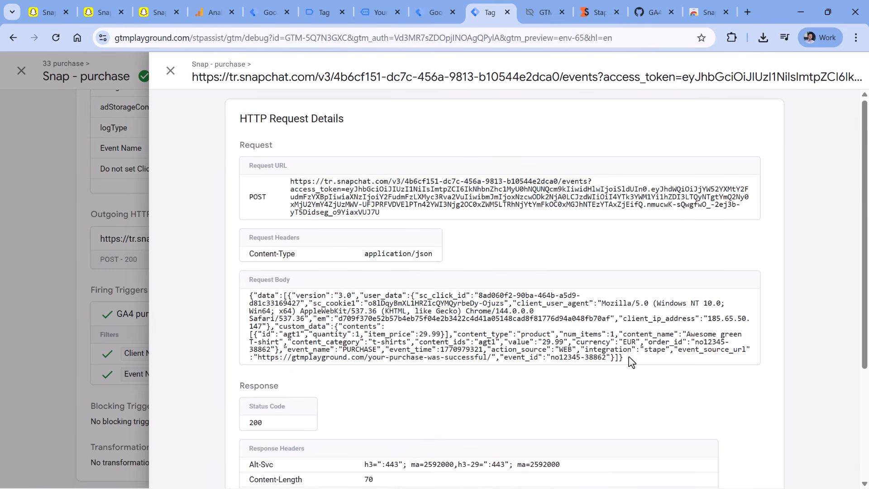
left_click_drag(625, 357, 260, 295)
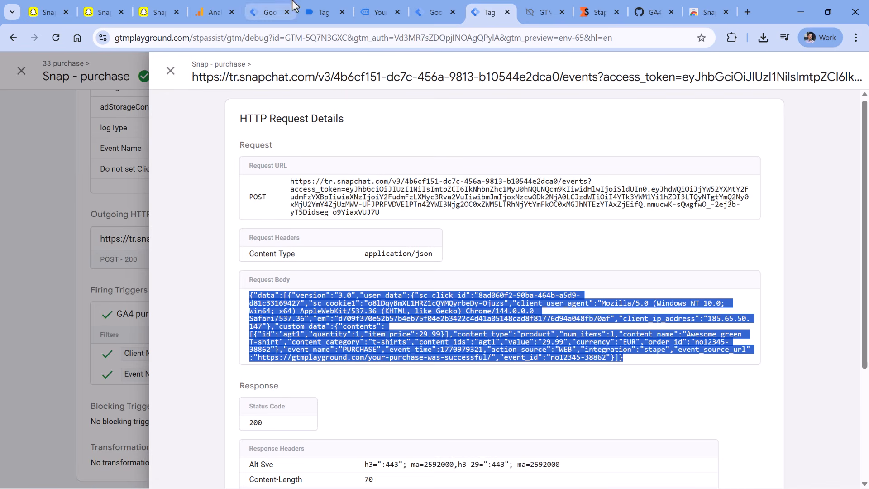
Import the Unique Event ID variable template by stape-io from the Community Template Gallery into the web container
left_click(284, 6)
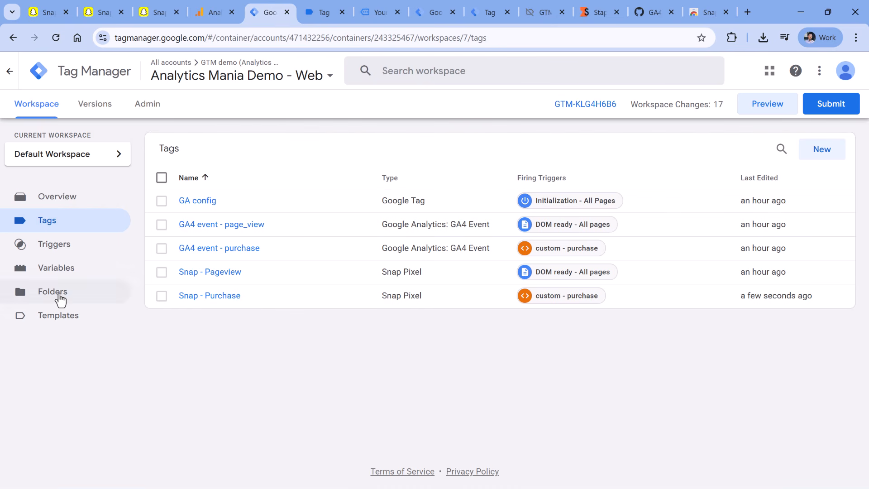
left_click(110, 315)
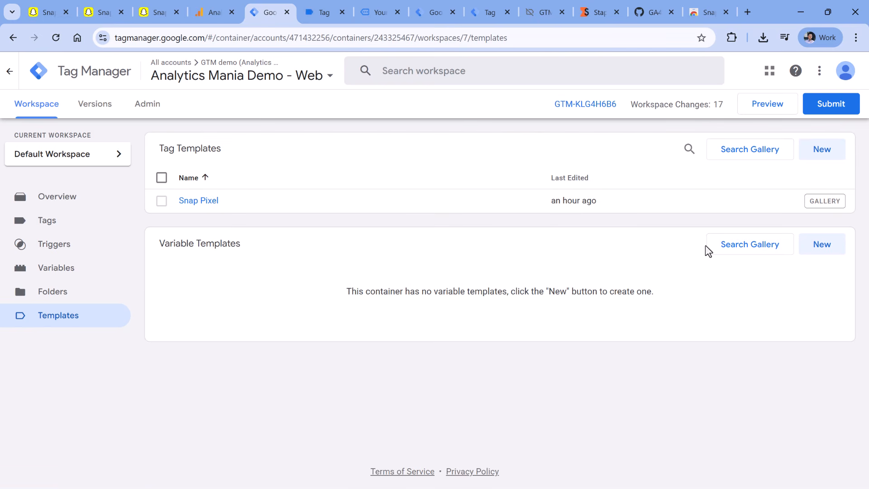
left_click(751, 249)
left_click(844, 71)
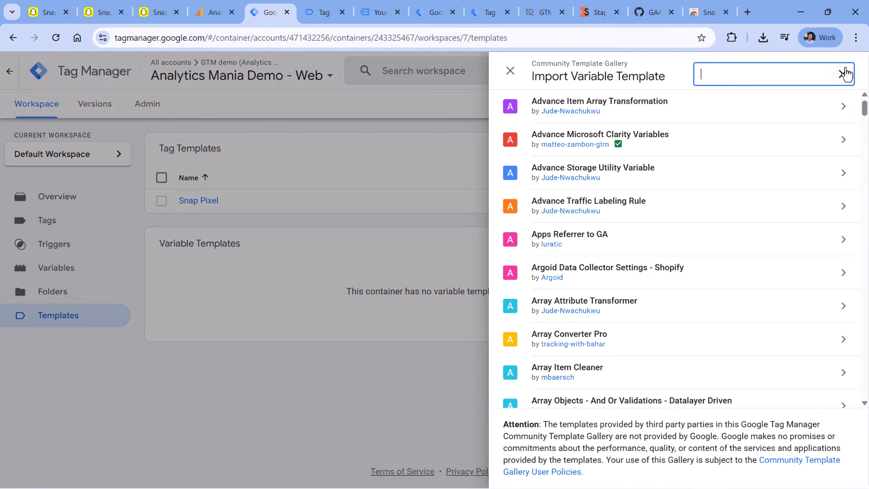
type("event id")
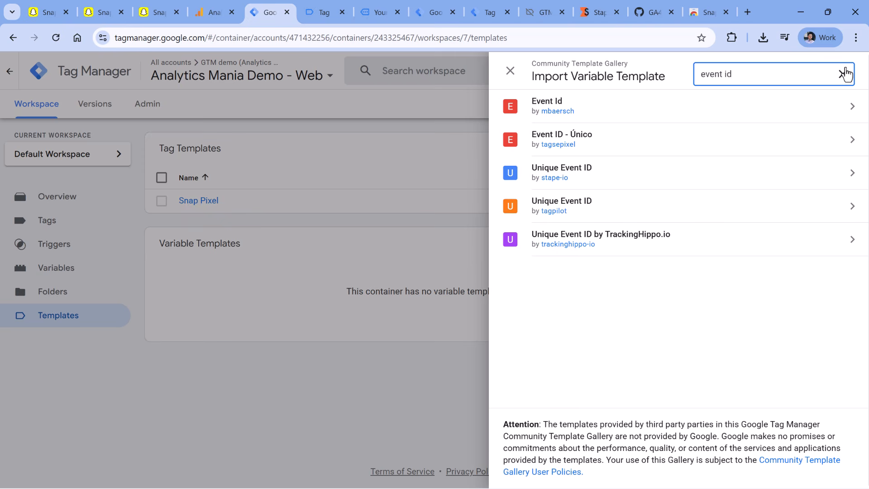
left_click(597, 181)
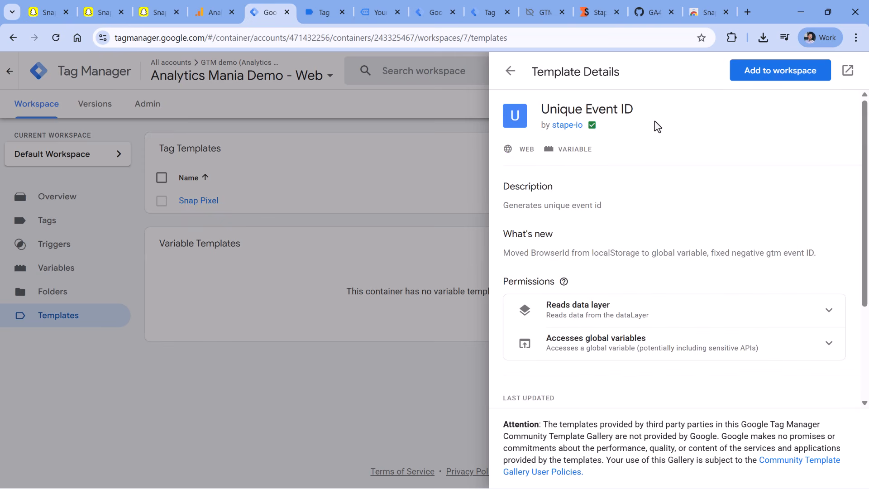
left_click(777, 74)
left_click(592, 285)
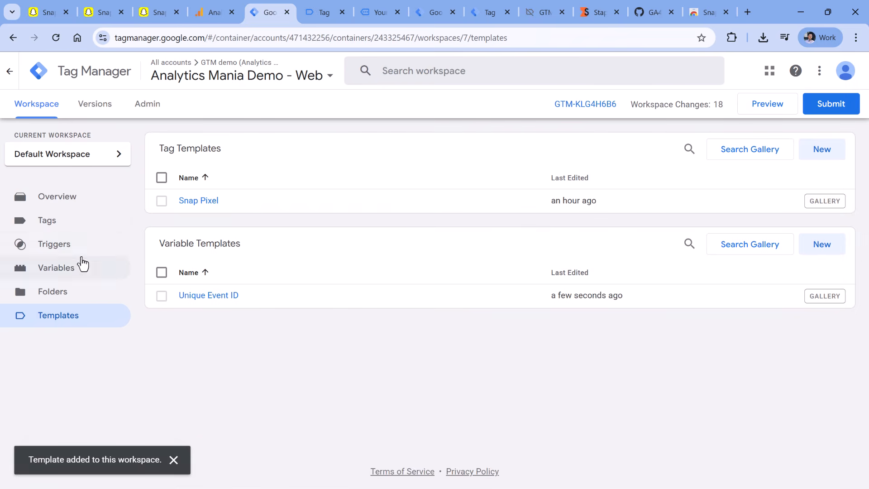
Add an event_id event parameter to the GA4 event - page_view tag
left_click(47, 221)
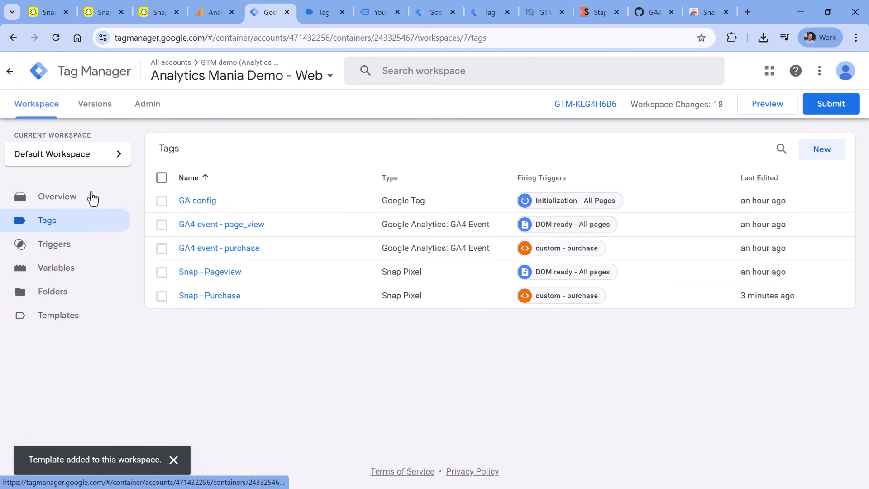
left_click(218, 232)
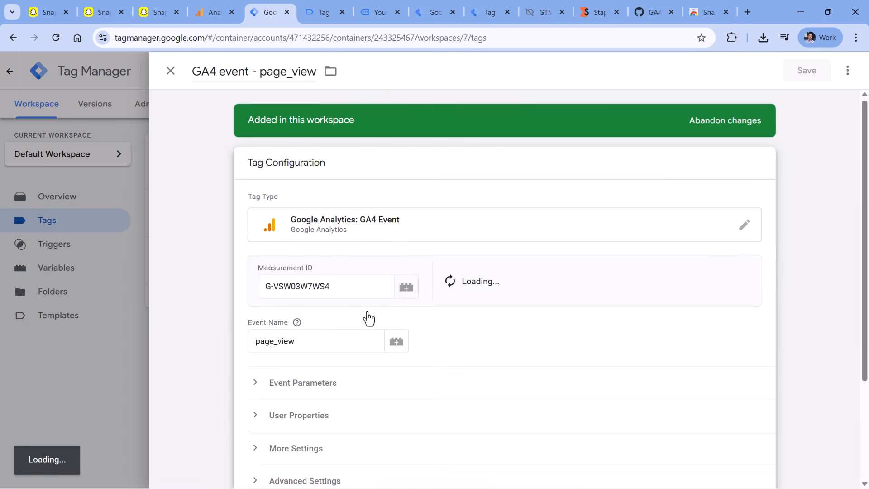
scroll(369, 318, "down", 3)
left_click(257, 266)
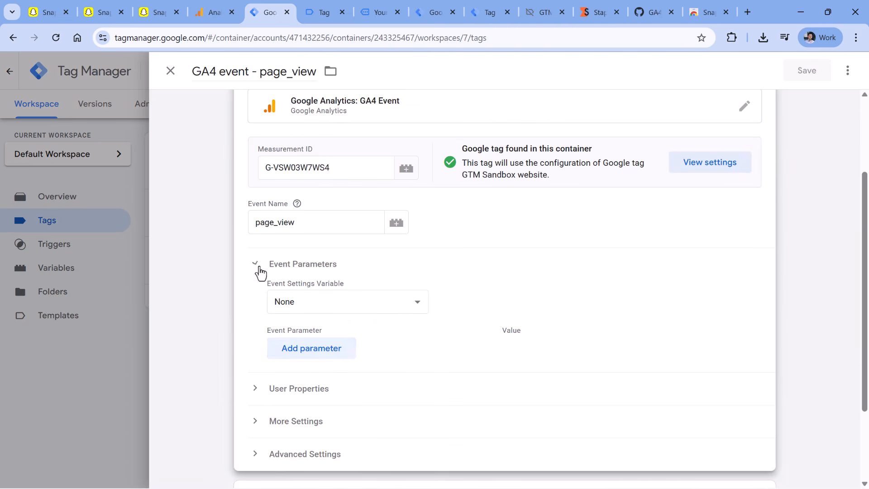
left_click(315, 355)
left_click(318, 354)
type("event_id")
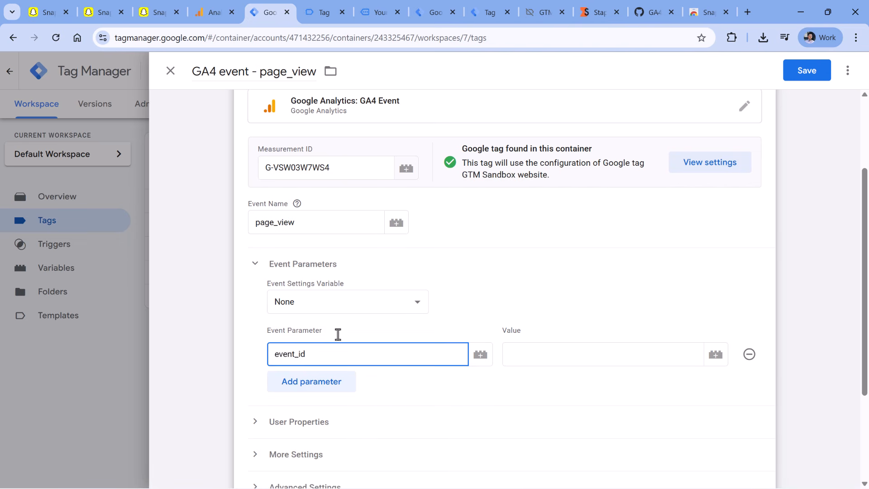
Create a variable named Unique event id from the Unique Event ID template as the event_id value, and save the page_view tag
left_click(565, 358)
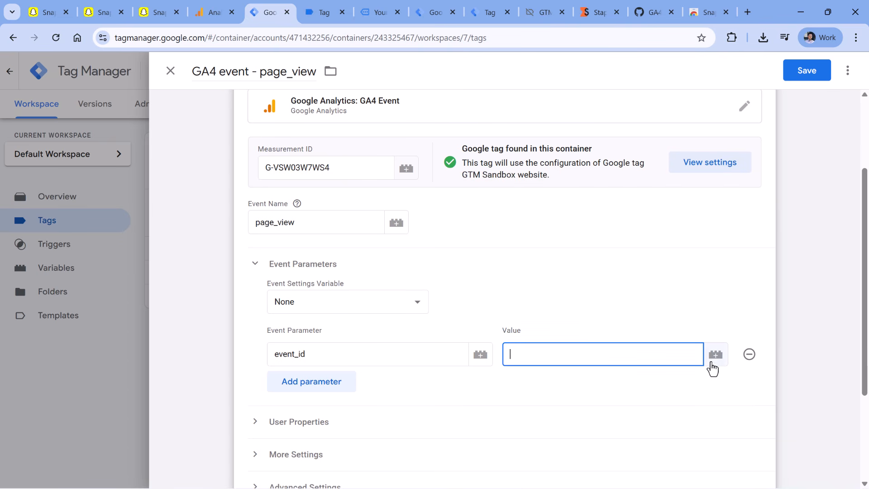
left_click(715, 355)
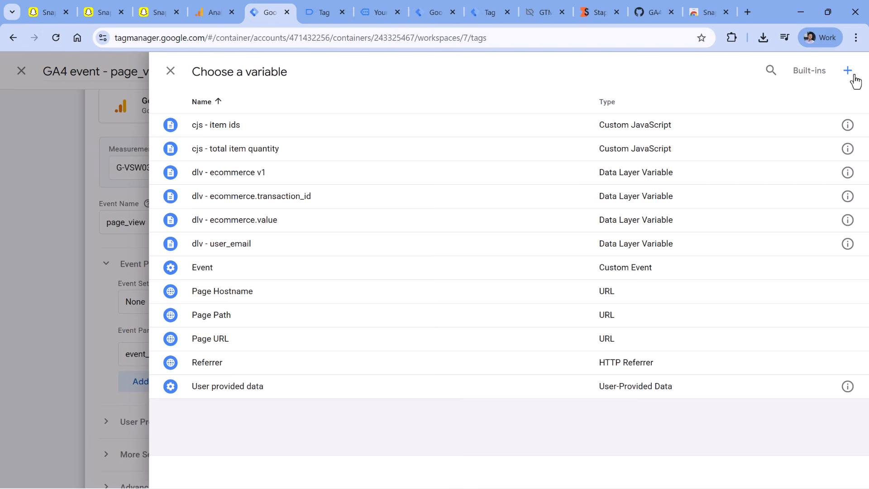
left_click(847, 71)
left_click(394, 210)
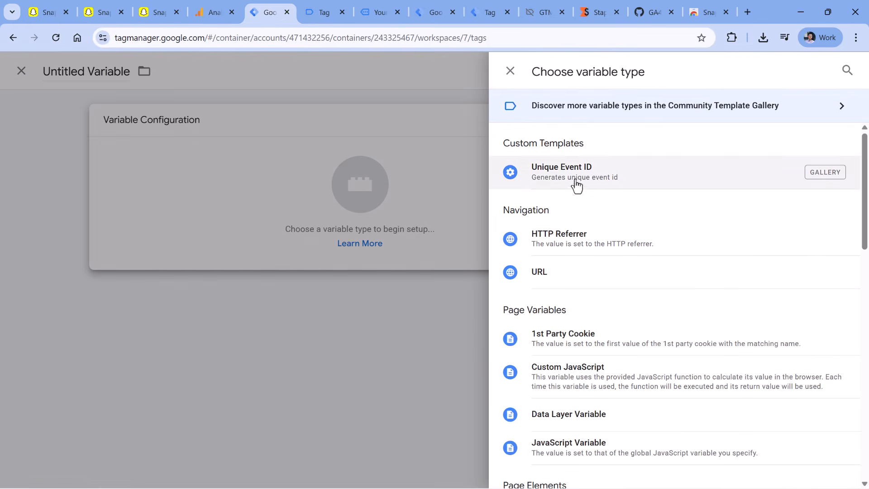
left_click(593, 184)
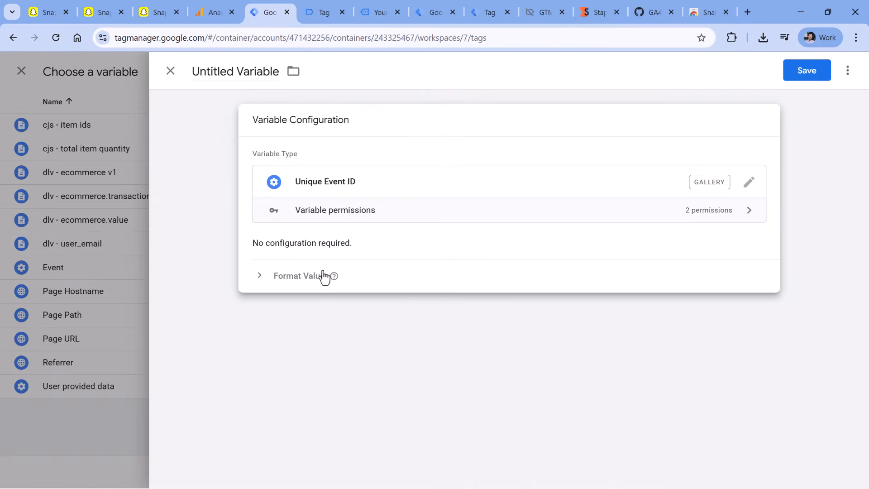
triple_click(229, 67)
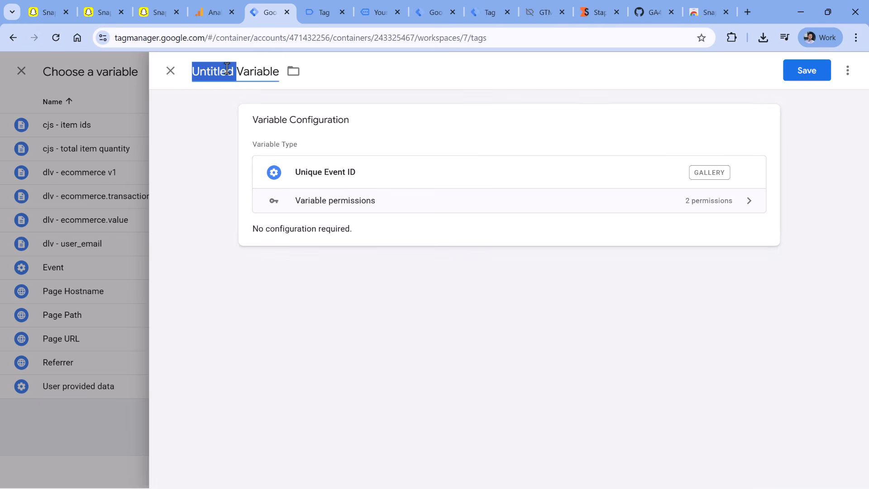
type("Uniq")
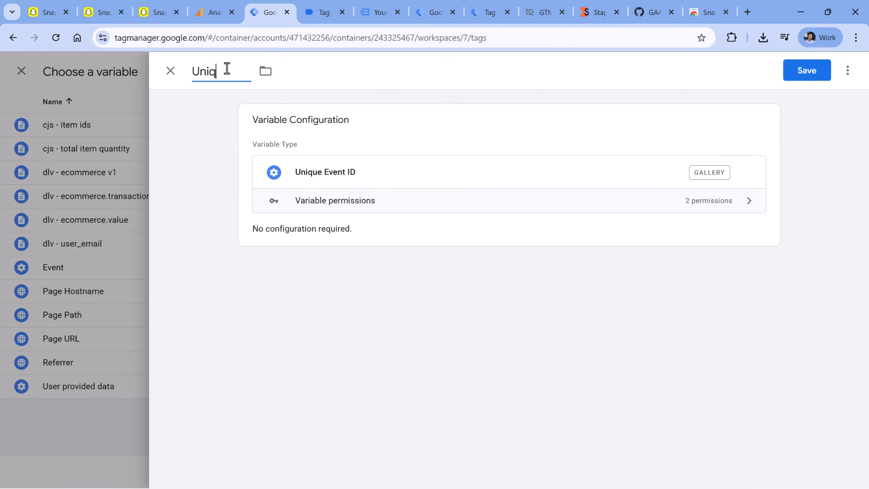
type("ue event id")
left_click(792, 77)
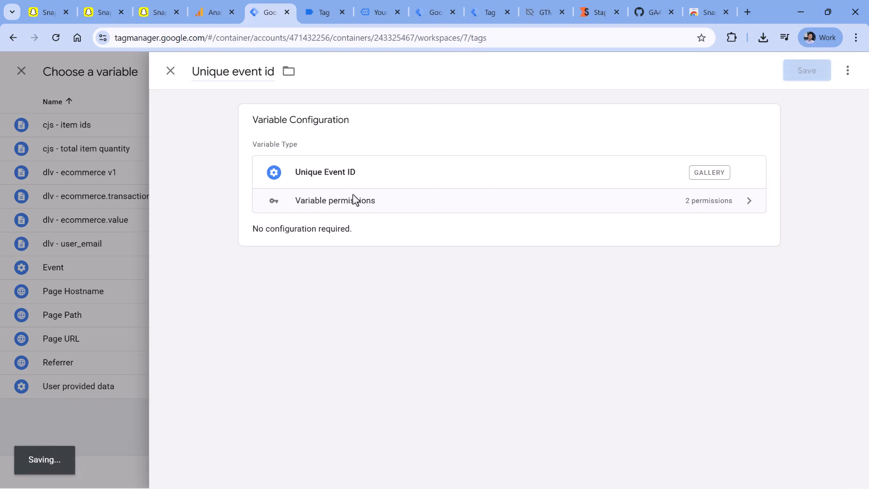
left_click(805, 73)
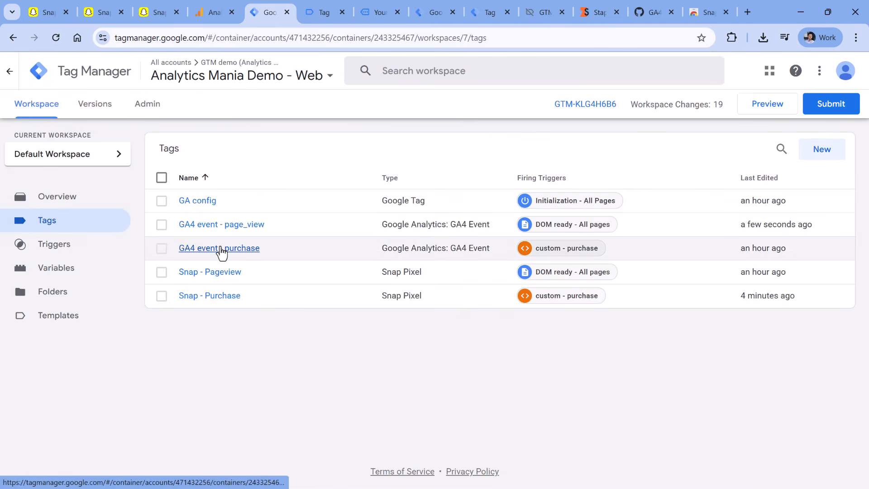
Add an event_id parameter with the value {{Unique event id}} to the GA4 event - purchase tag and save it
left_click(219, 252)
left_click(407, 286)
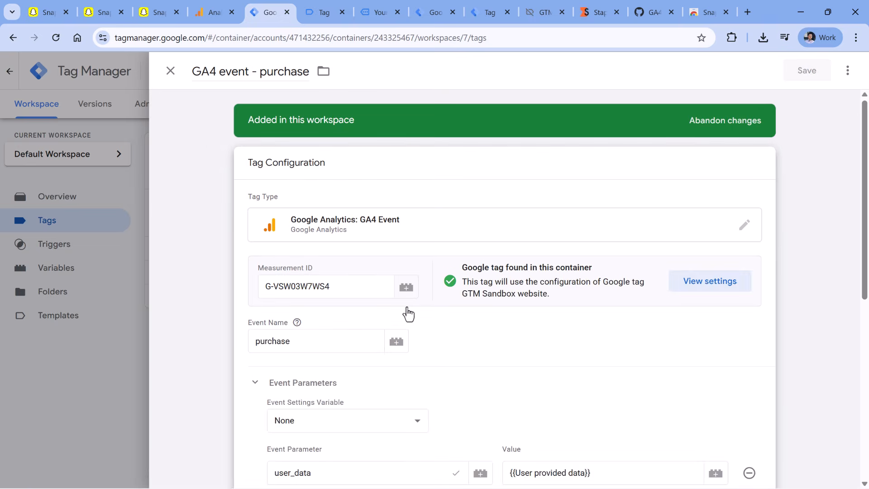
scroll(409, 311, "down", 3)
scroll(410, 311, "down", 1)
left_click(316, 326)
left_click(323, 327)
type("ev")
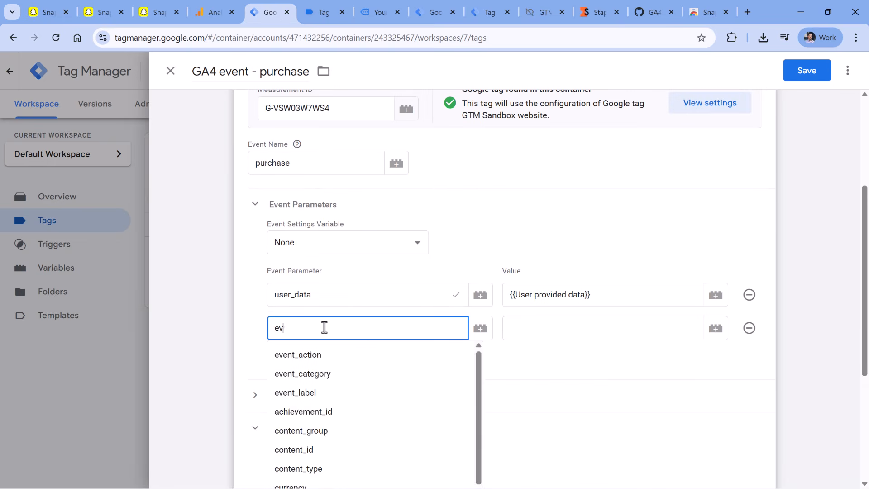
type("ent_id")
key("Tab")
left_click(714, 330)
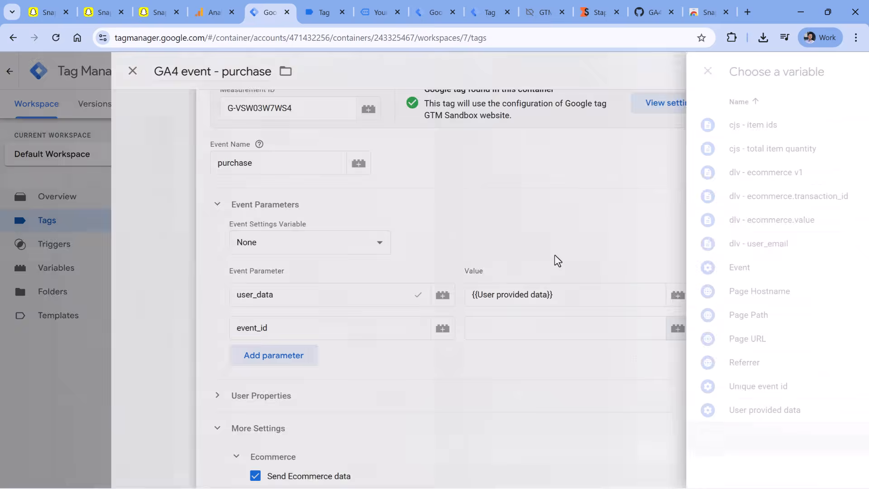
left_click(226, 387)
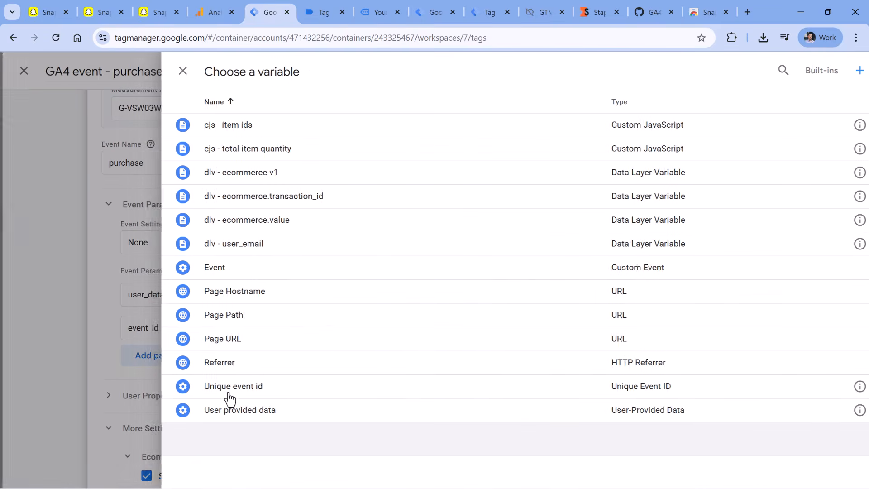
left_click(796, 72)
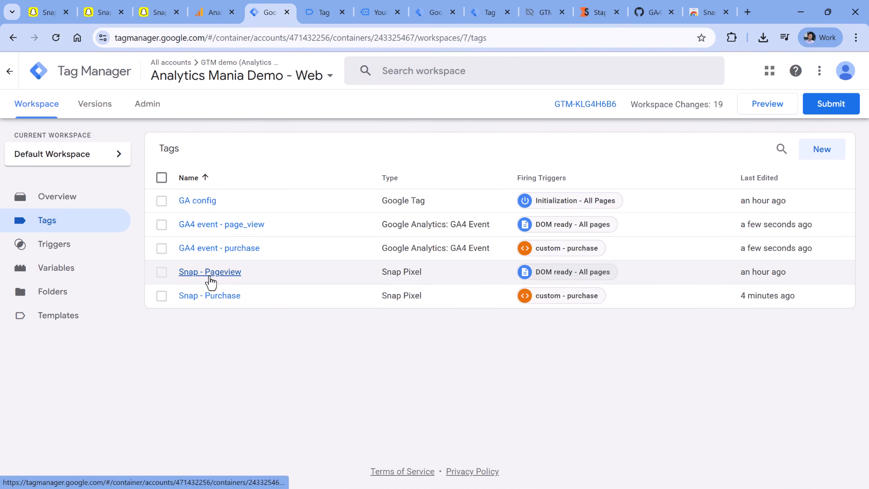
Set the Client Deduplication ID of the Snap - Pageview tag to {{Unique event id}} and save the tag
left_click(209, 276)
scroll(380, 280, "down", 15)
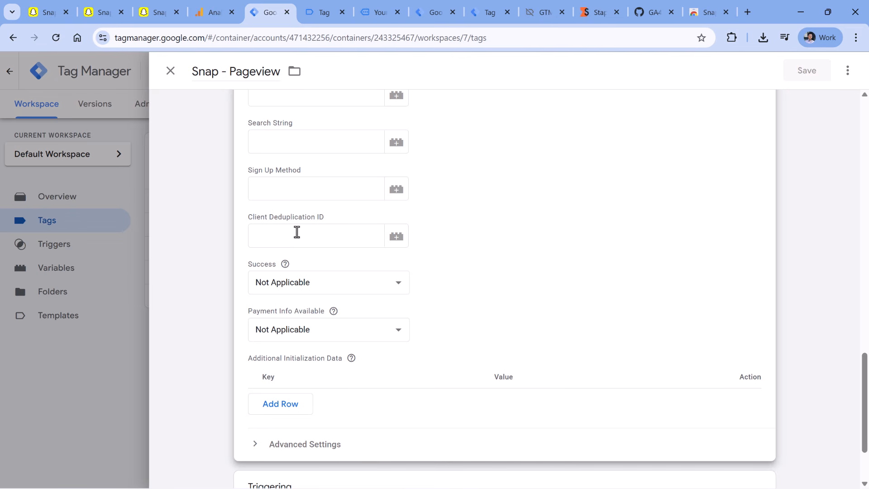
left_click(316, 228)
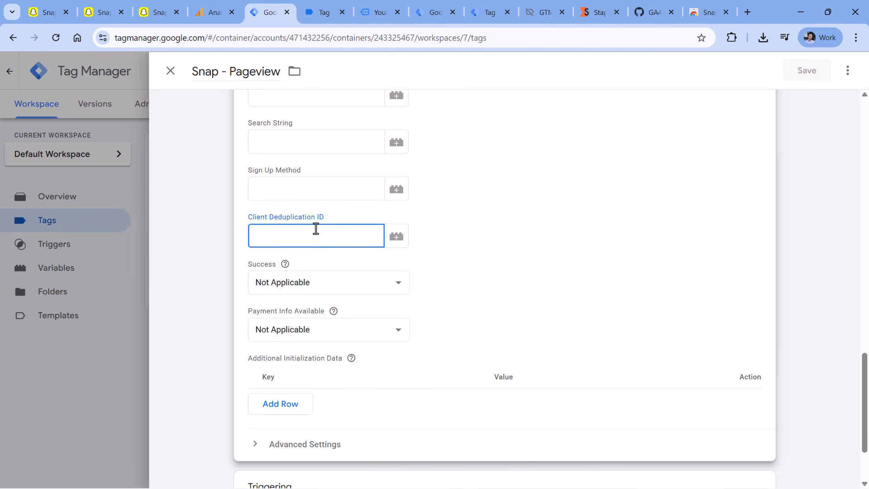
left_click(397, 236)
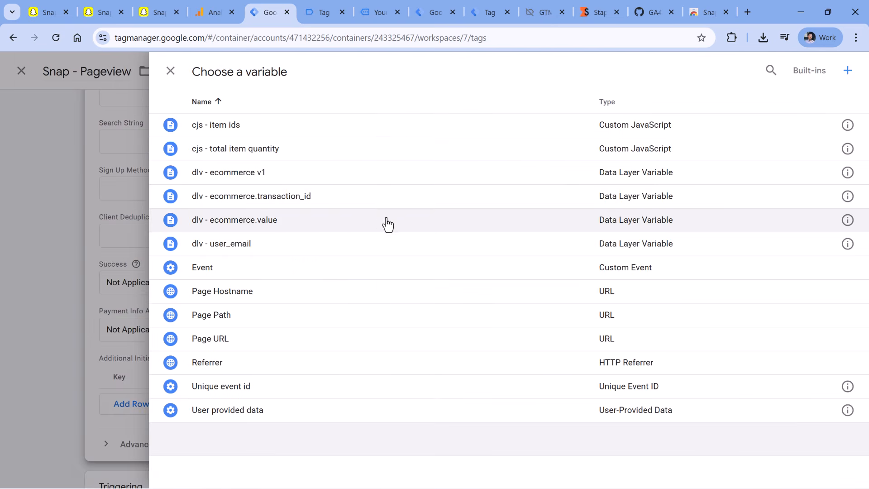
left_click(248, 388)
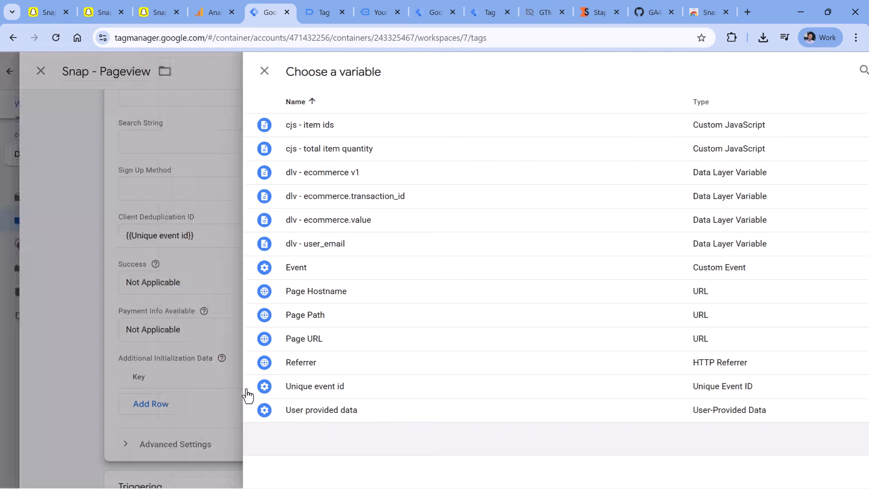
left_click(806, 85)
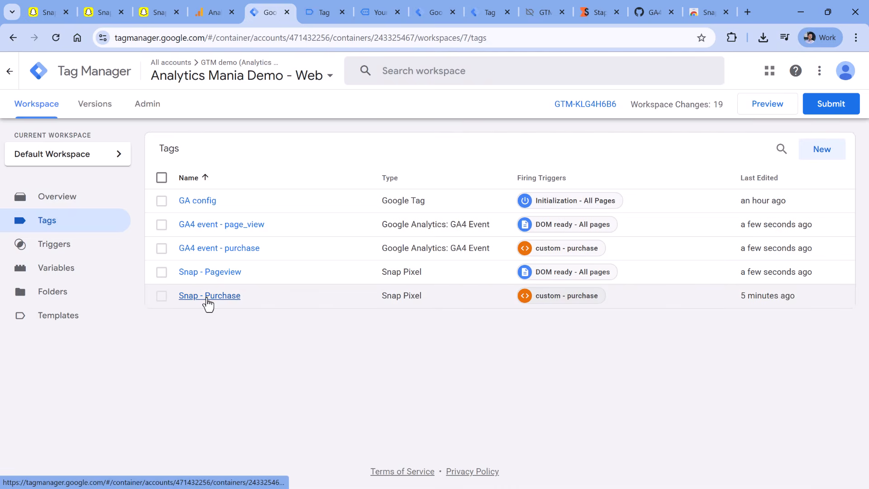
Set the Client Deduplication ID of the Snap - Purchase tag to {{Unique event id}} and save the tag
left_click(208, 298)
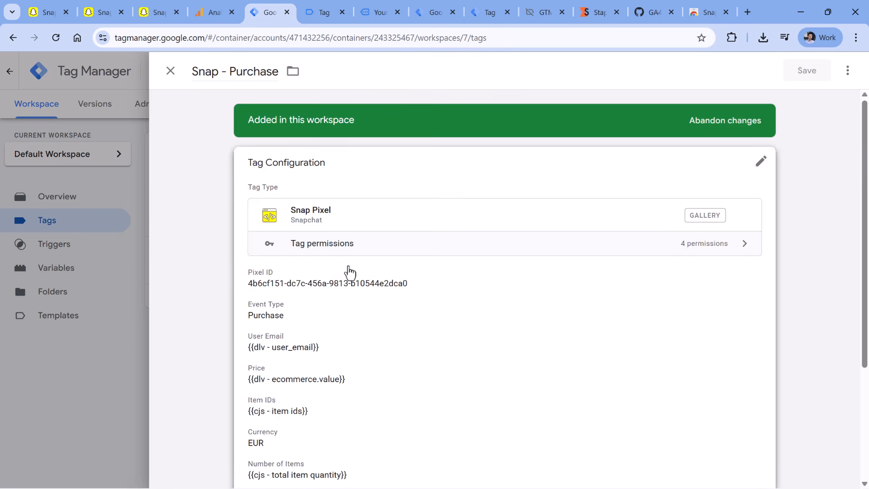
scroll(415, 246, "down", 8)
scroll(427, 212, "down", 5)
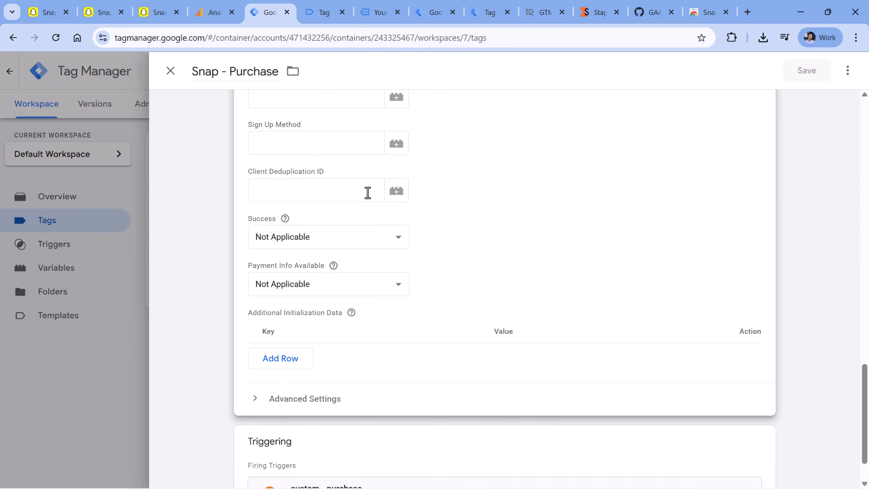
left_click(393, 192)
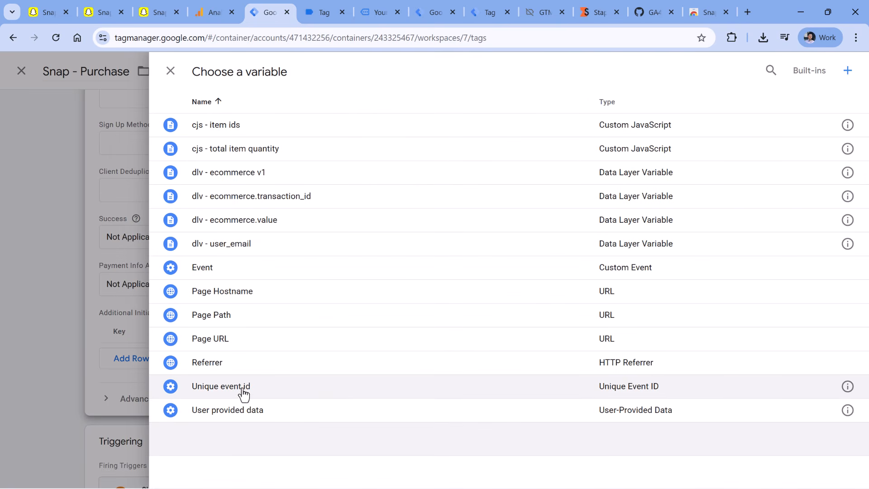
left_click(222, 393)
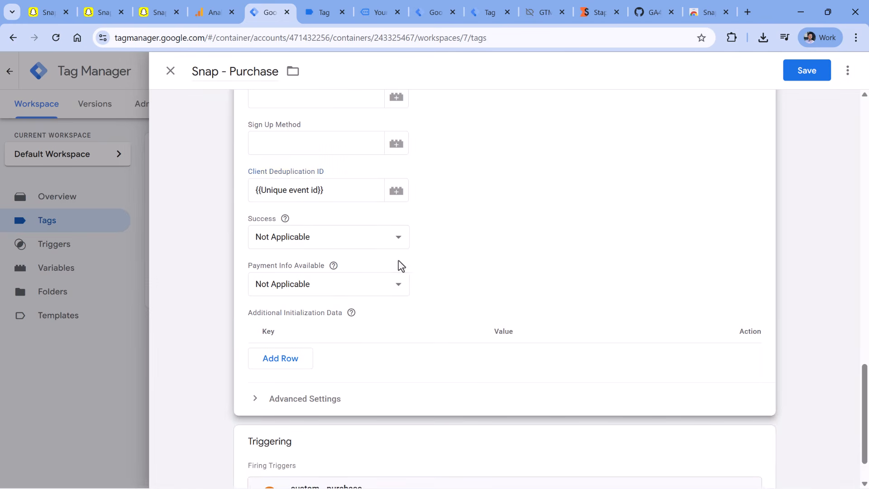
left_click(806, 73)
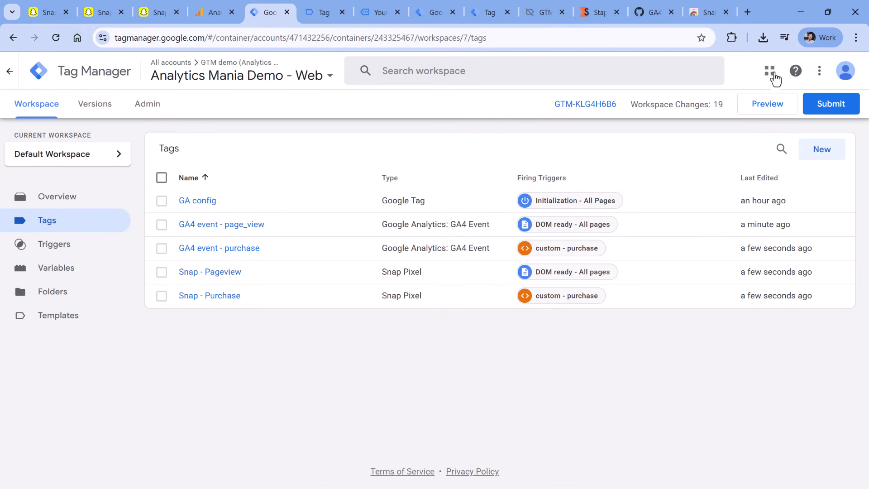
Start preview mode for the web container and go to the connected GTM demo site page
left_click(770, 113)
left_click(430, 276)
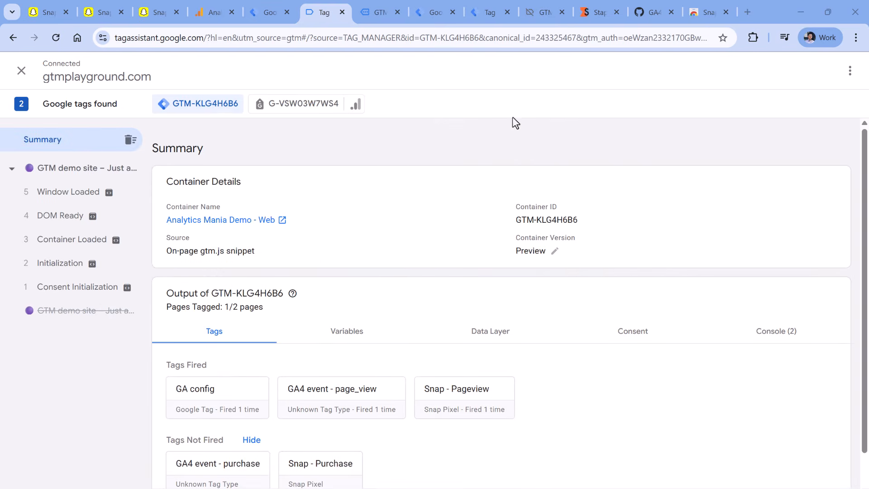
left_click(377, 12)
Examine the Page View event's client deduplication id in Snap Pixel Helper on the demo site
left_click(754, 40)
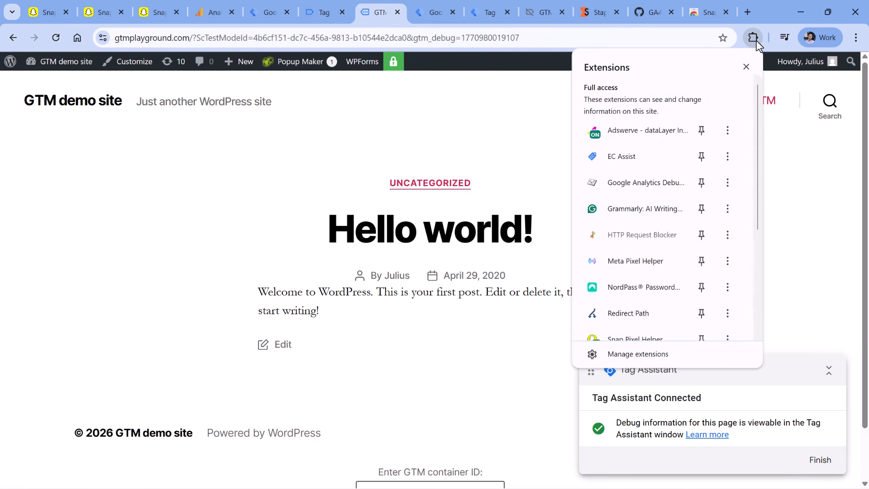
scroll(638, 195, "down", 3)
left_click(638, 199)
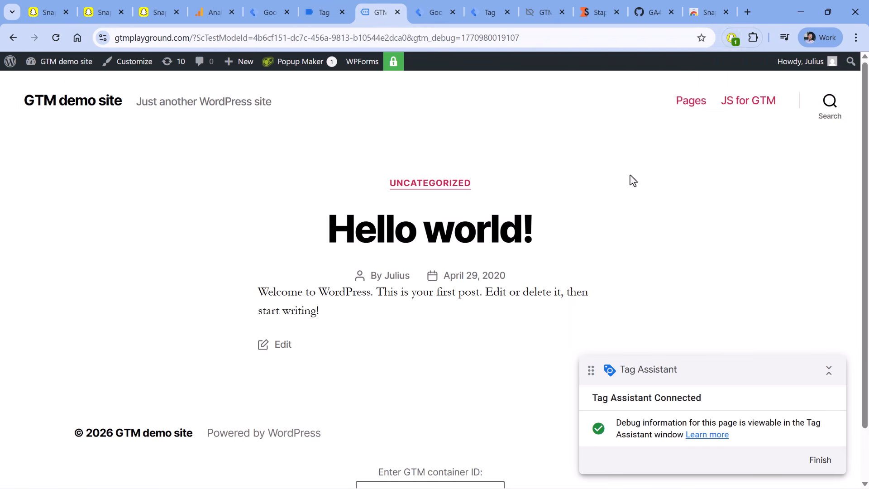
left_click(655, 143)
scroll(655, 143, "down", 2)
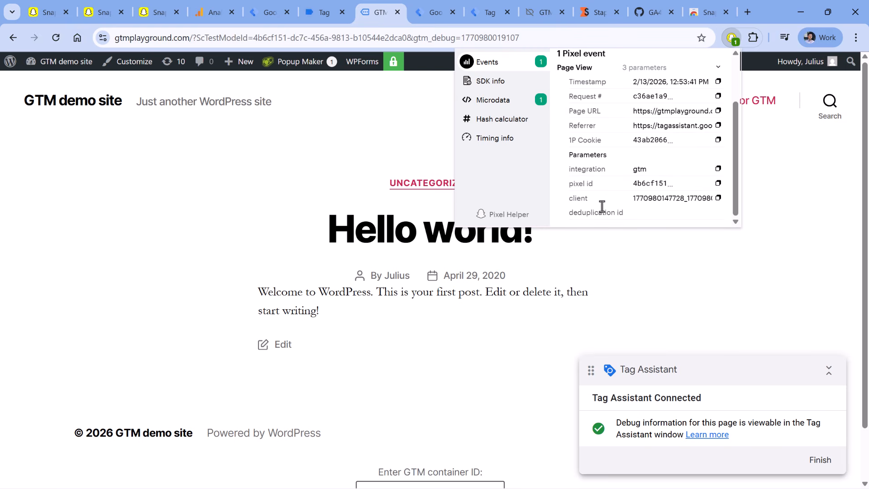
left_click_drag(622, 212, 569, 198)
left_click_drag(568, 198, 571, 199)
left_click_drag(681, 198, 707, 198)
Copy the Page View event's client deduplication id and paste it into the browser's address bar to read it in full
left_click(717, 198)
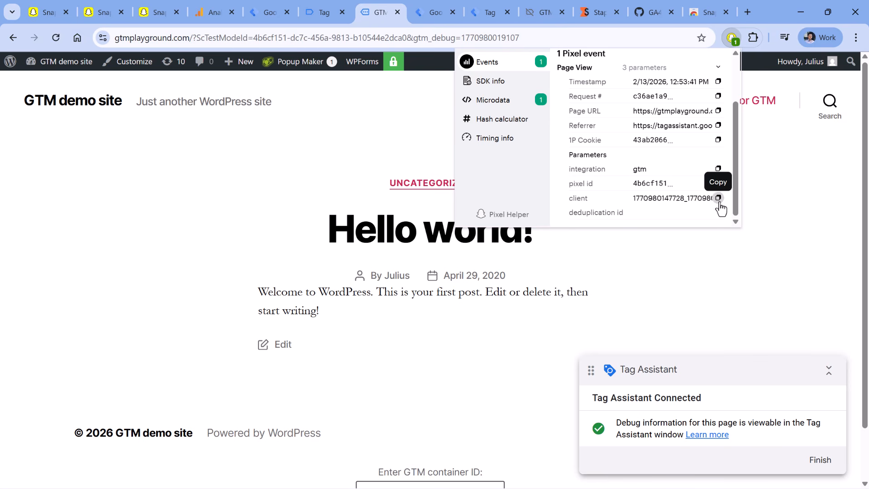
left_click(717, 198)
left_click(357, 35)
key("ctrl+v")
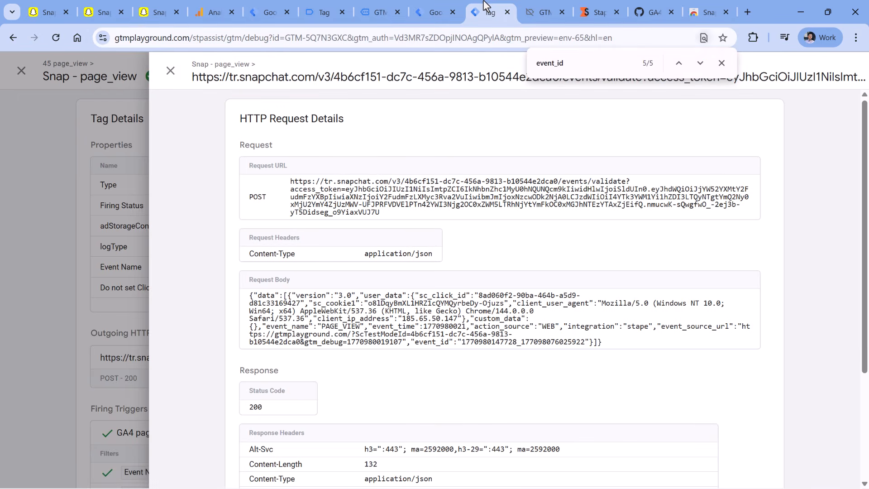
Examine the event_id in the Snap - page_view tag's outgoing Snapchat request in the server container preview, against the browser's deduplication ID
left_click(487, 10)
left_click(169, 72)
left_click(170, 72)
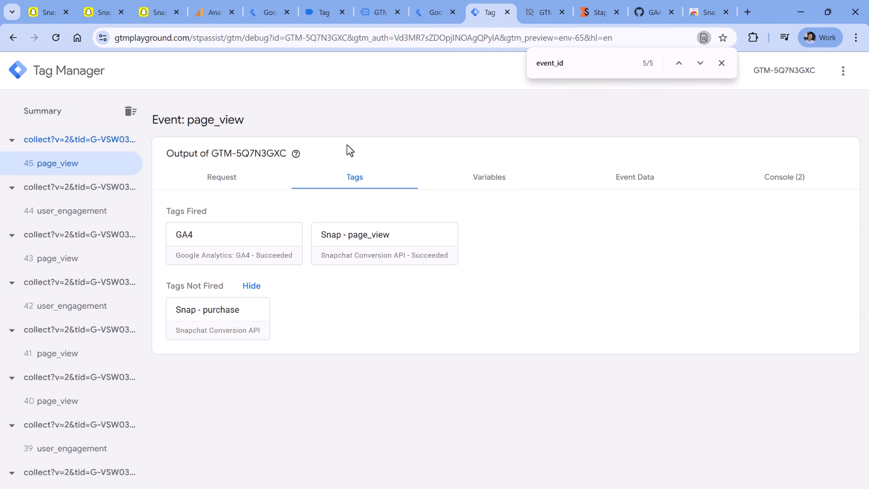
left_click(390, 252)
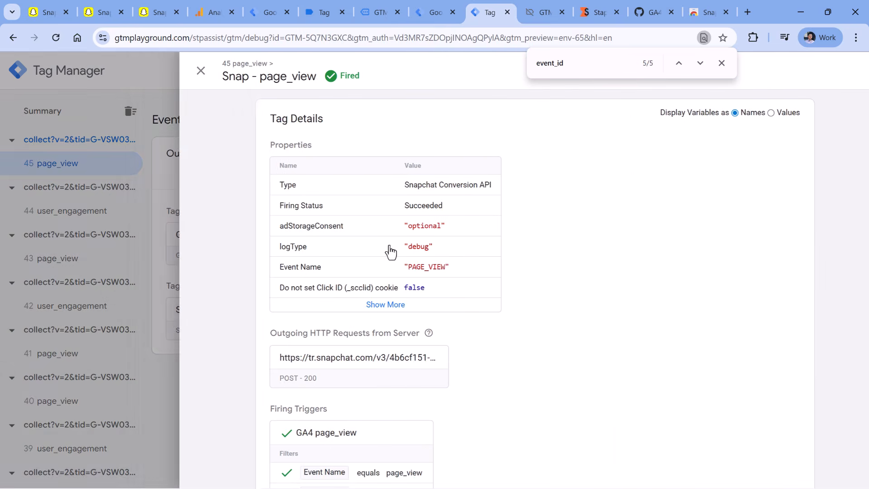
scroll(332, 247, "down", 3)
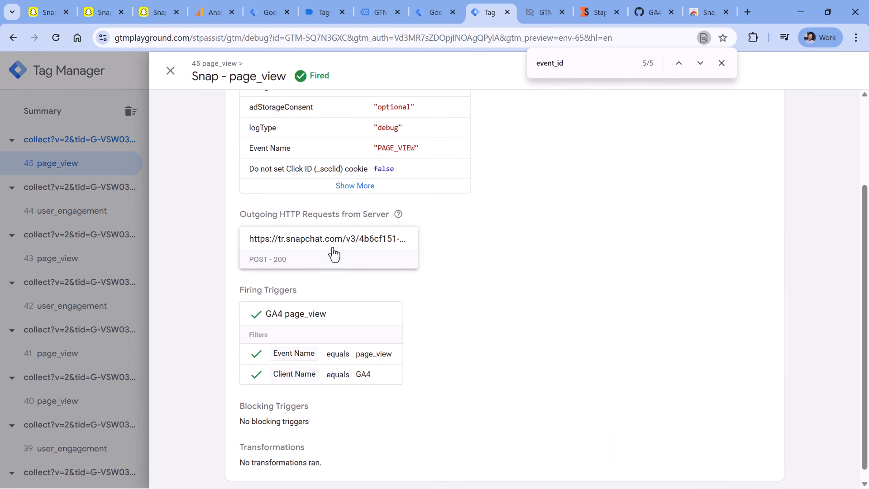
left_click(334, 255)
left_click_drag(414, 343, 449, 344)
left_click(533, 340)
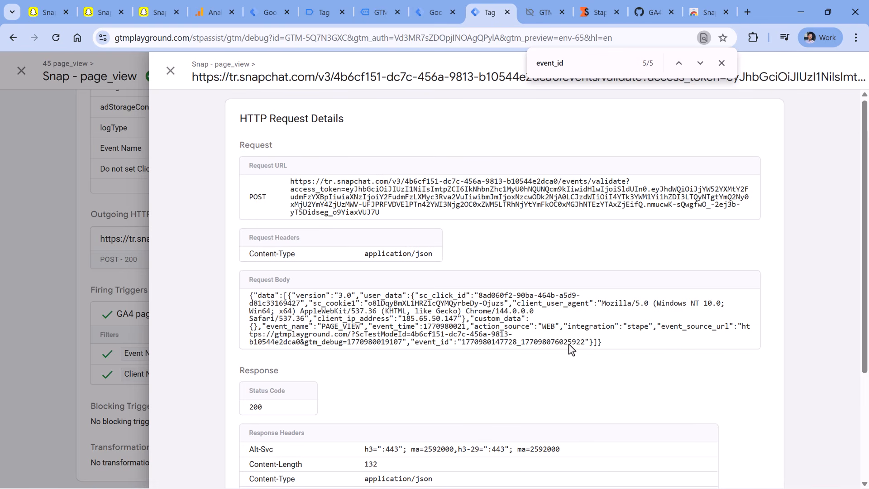
left_click_drag(571, 342, 583, 344)
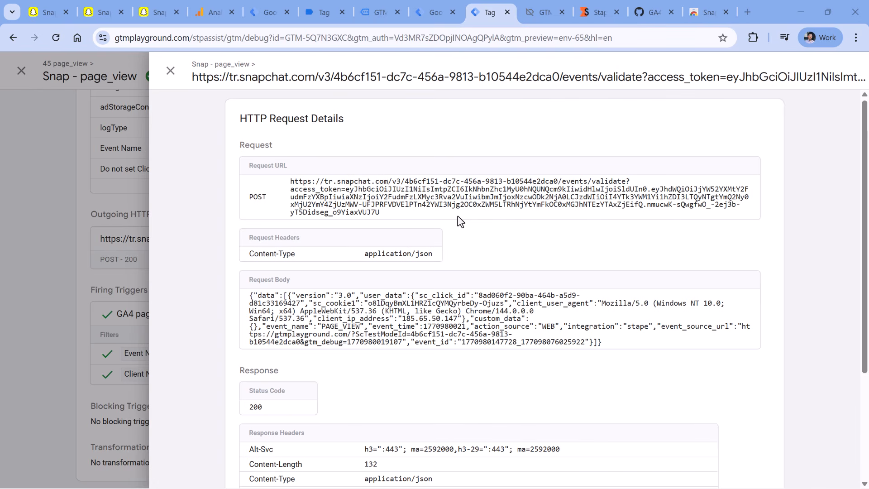
left_click(170, 71)
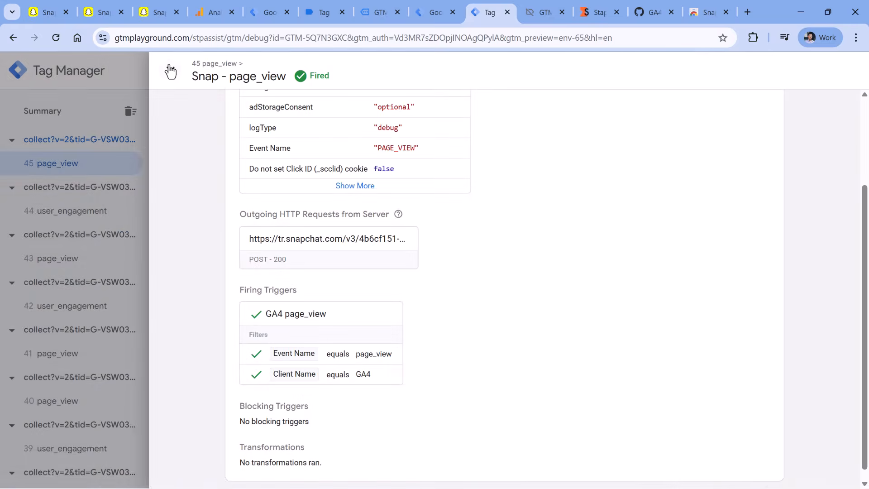
left_click(168, 69)
Complete a test purchase of the green T-shirt on the demo site's GA4 purchase tracking page
left_click(379, 13)
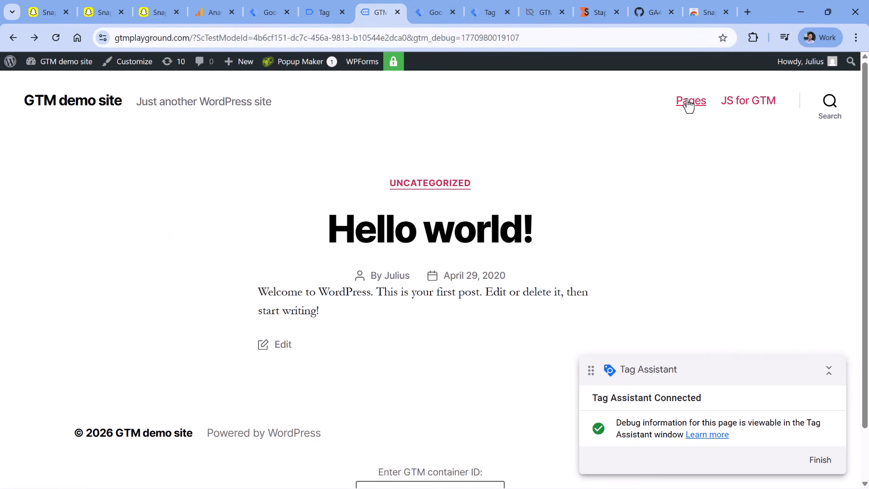
left_click(688, 104)
scroll(495, 219, "down", 5)
left_click(351, 293)
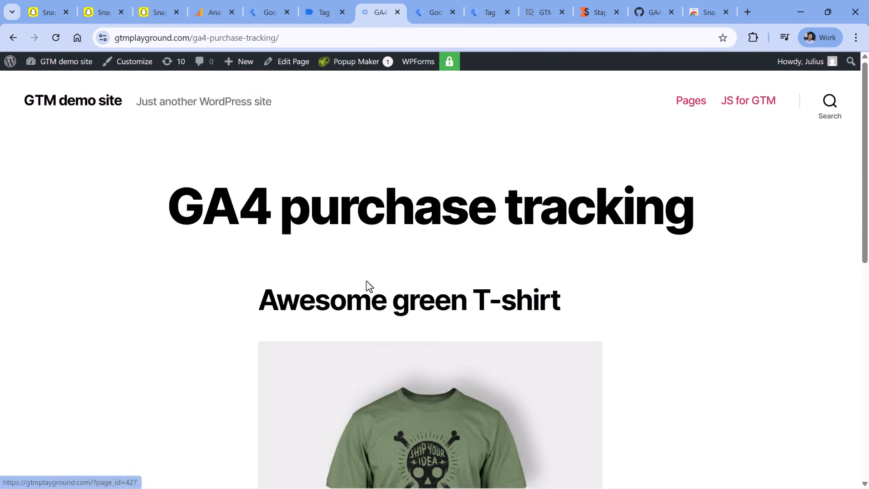
scroll(368, 286, "down", 10)
left_click(332, 252)
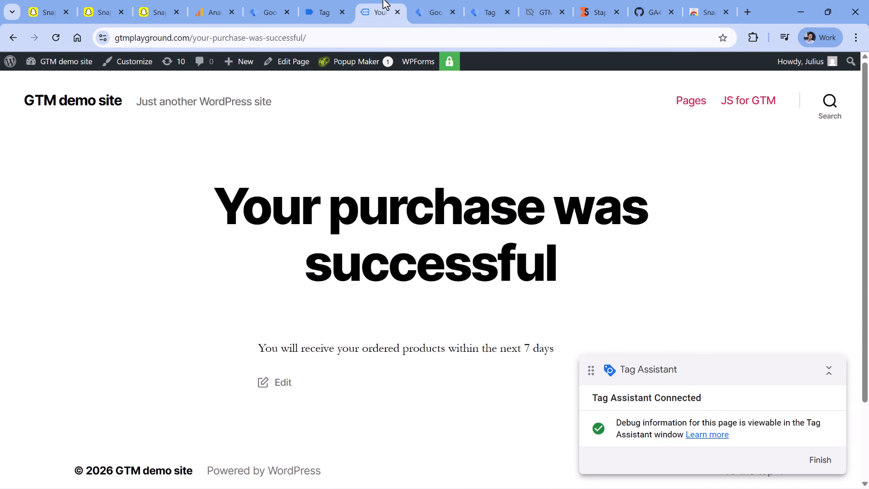
Open the Purchase event's parameters in Snap Pixel Helper on the purchase confirmation page
left_click(753, 38)
scroll(647, 208, "down", 2)
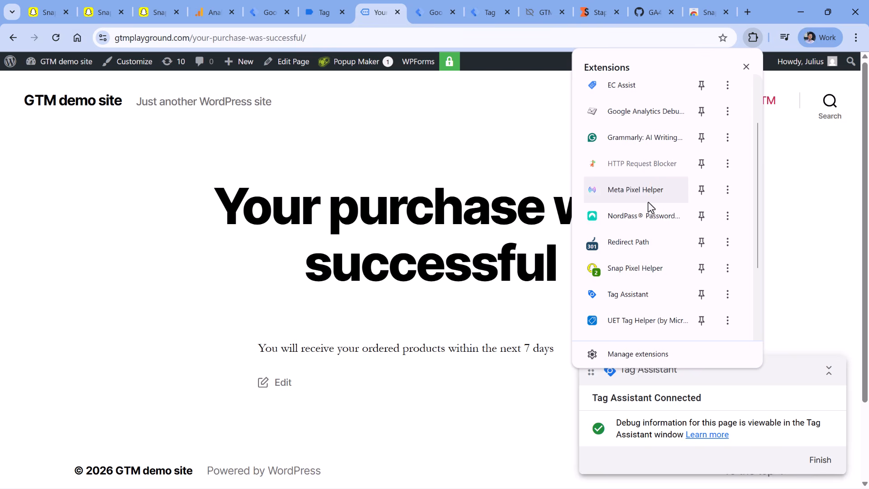
left_click(631, 270)
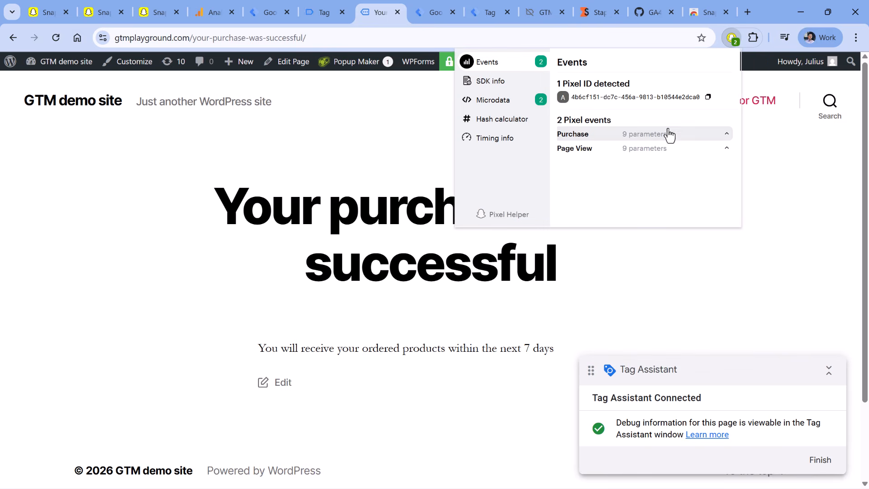
left_click(723, 137)
scroll(674, 159, "down", 2)
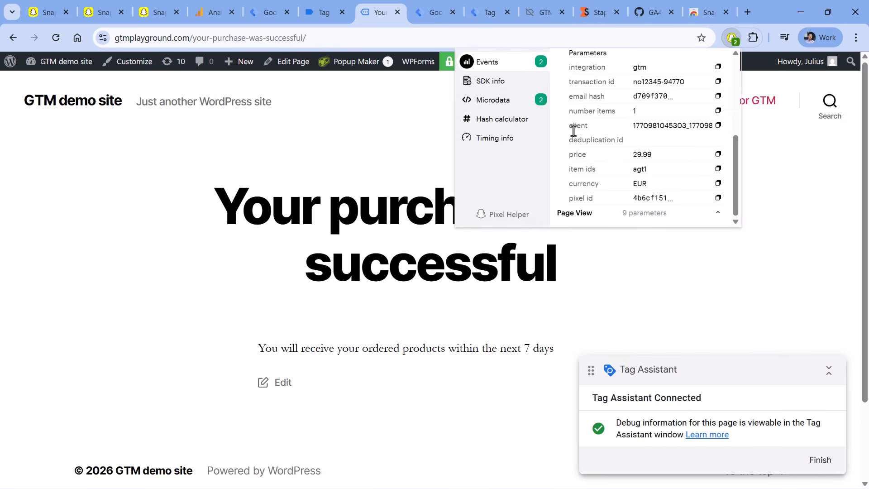
Copy the Purchase event's client deduplication id and paste it into the address bar to check its last digits
left_click(718, 125)
left_click(411, 39)
key("ctrl+v")
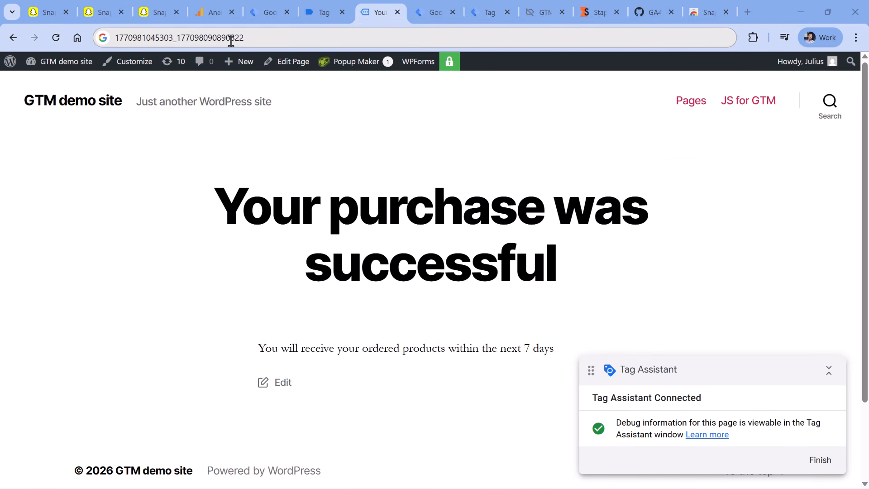
left_click_drag(230, 40, 245, 40)
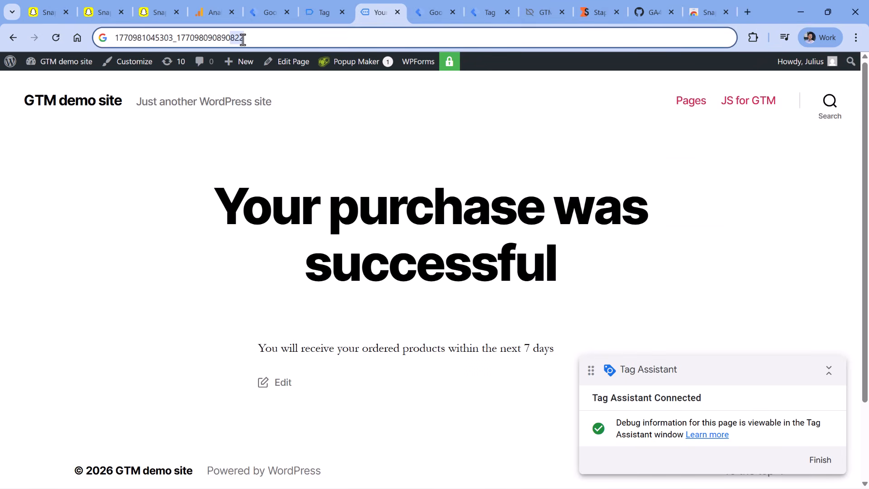
Open the Snap - purchase tag's outgoing Snapchat request for the latest purchase event in the server container preview
left_click(483, 5)
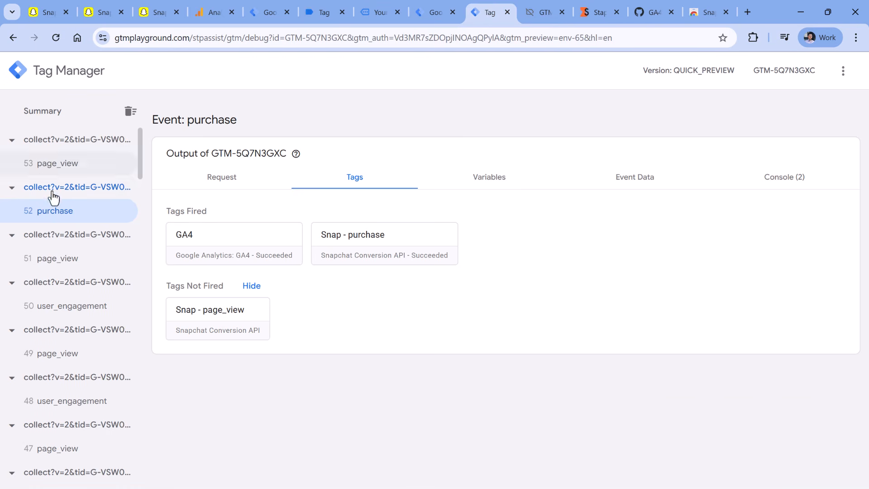
left_click(398, 244)
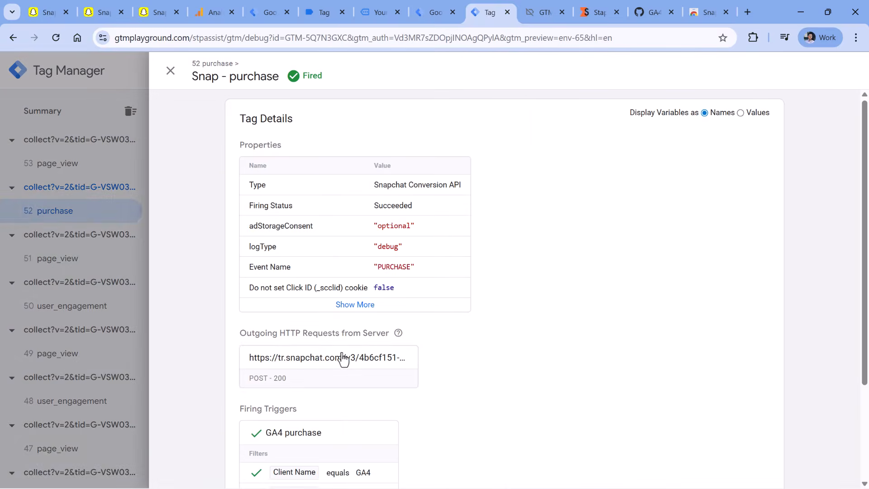
left_click(326, 368)
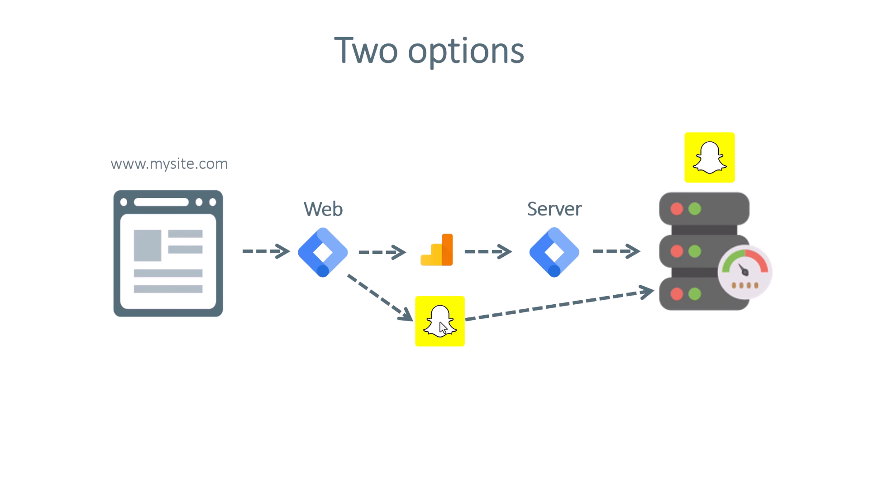
Return from the slides to the browser and view the tag lists of the web container and the server container
key("alt+Tab")
left_click(262, 10)
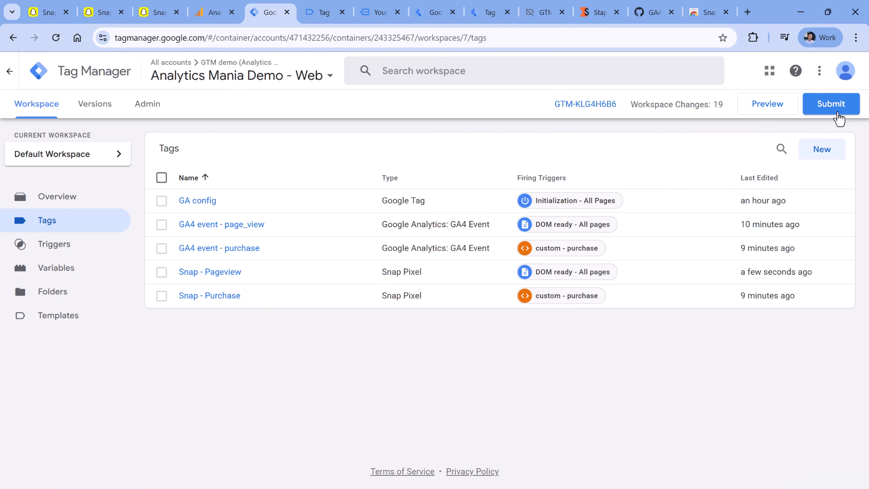
left_click(432, 11)
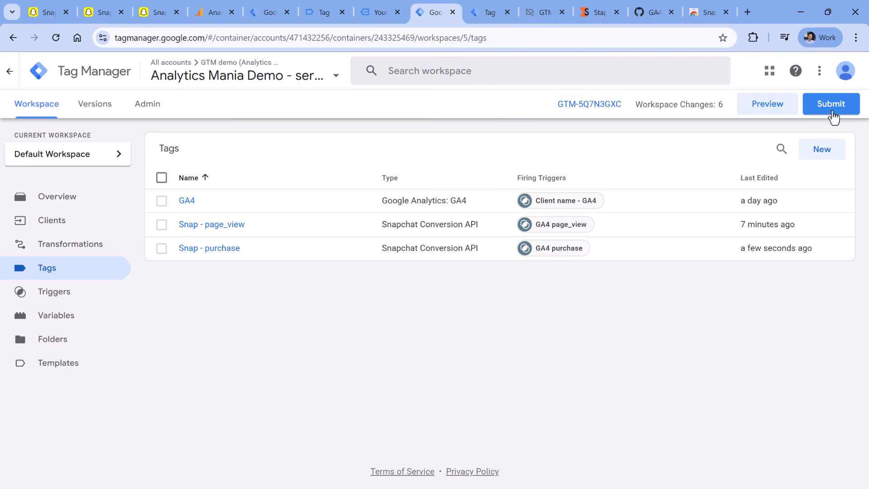